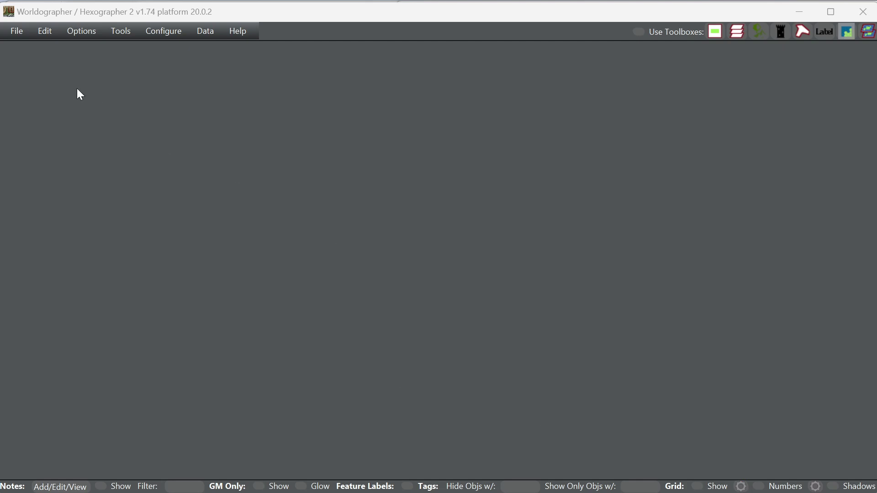
- Generate a blank battlemat/dungeon map 19 tiles wide and 13 tiles high
click(15, 40)
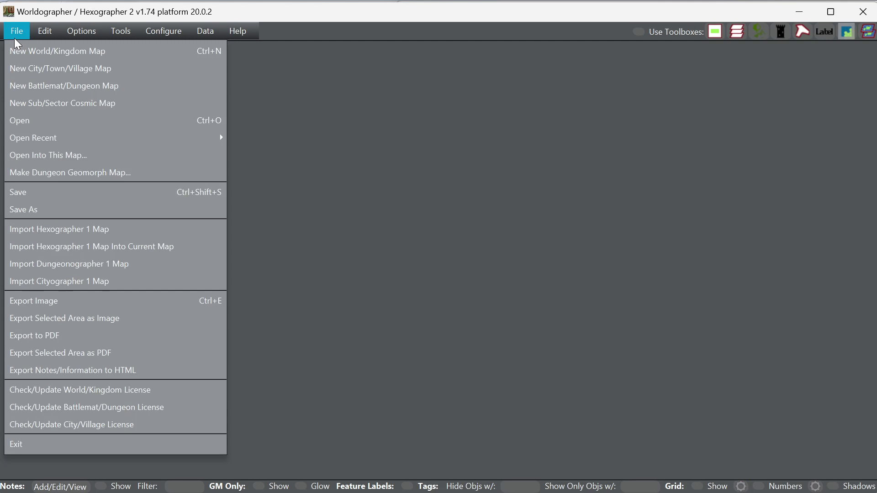
click(38, 87)
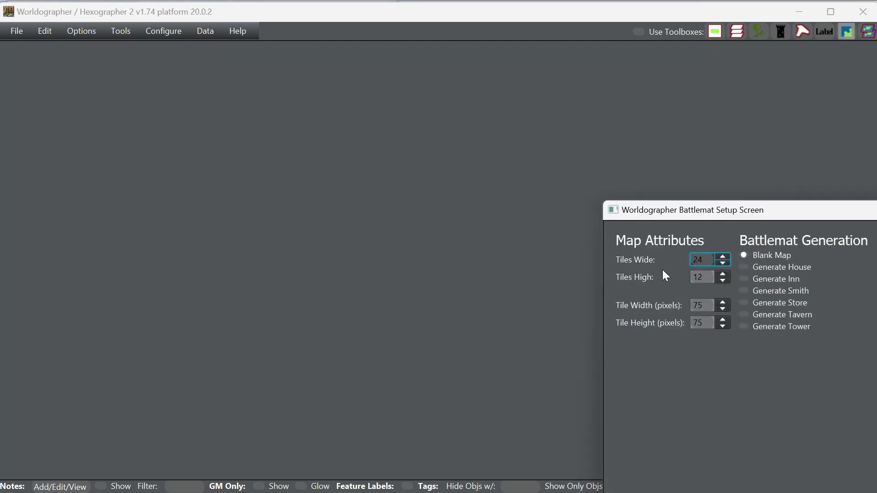
drag(685, 215, 392, 100)
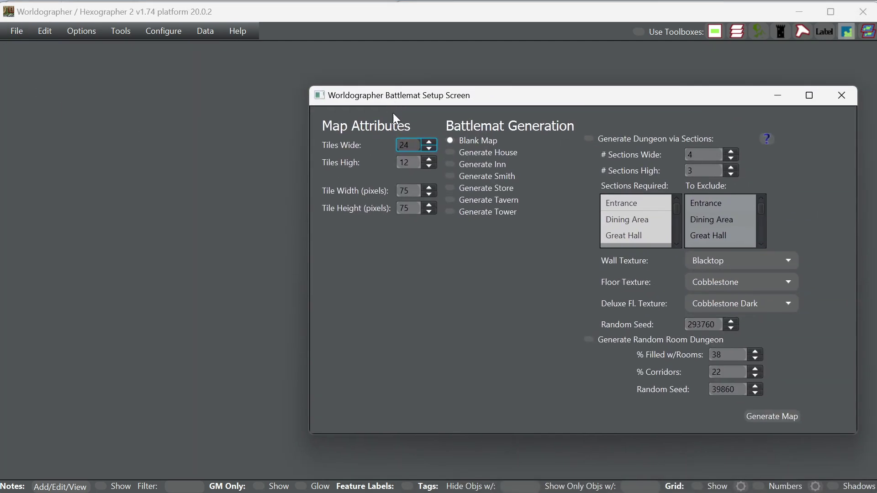
double_click(409, 147)
text(18)
key(Tab)
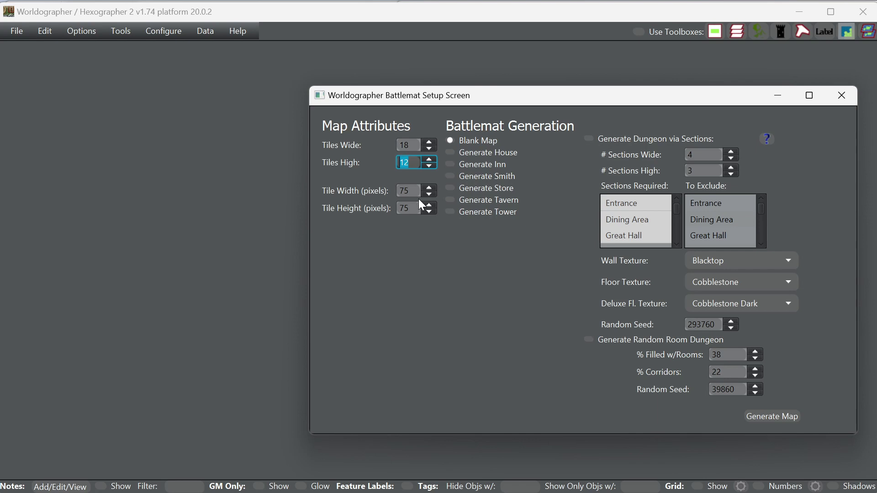
double_click(416, 145)
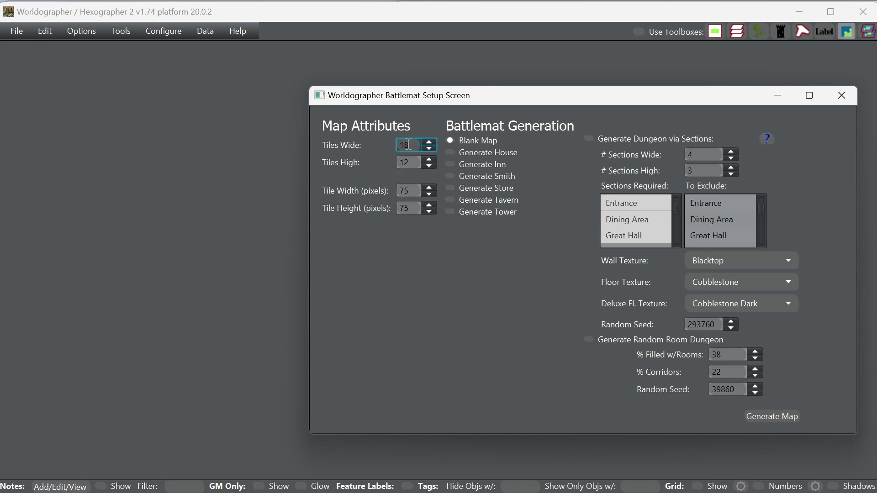
text(19)
double_click(405, 163)
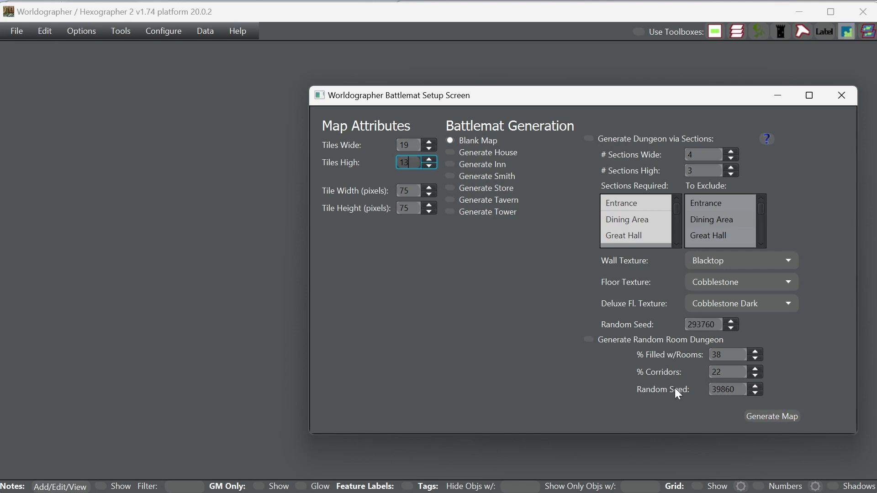
click(760, 414)
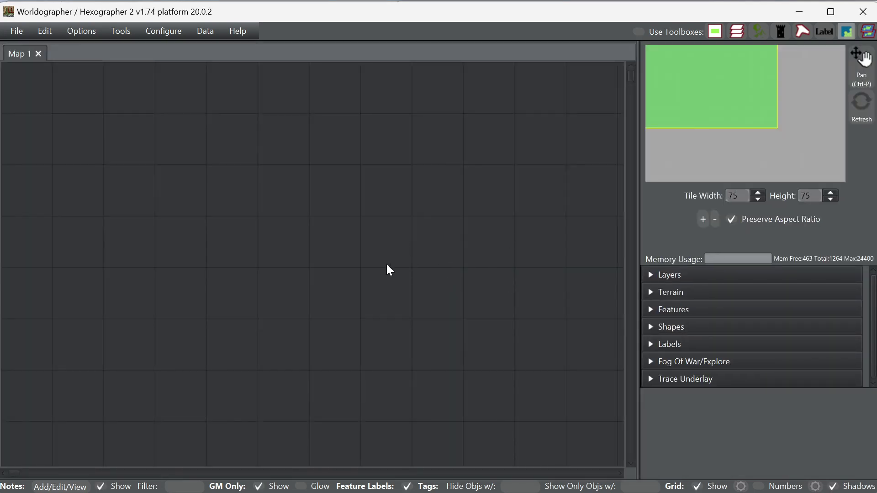
- Choose the Arc/Oval shape tool and set its fill to the light stone texture whose name starts with "Co"
scroll(387, 266, down, 2)
drag(683, 73, 721, 95)
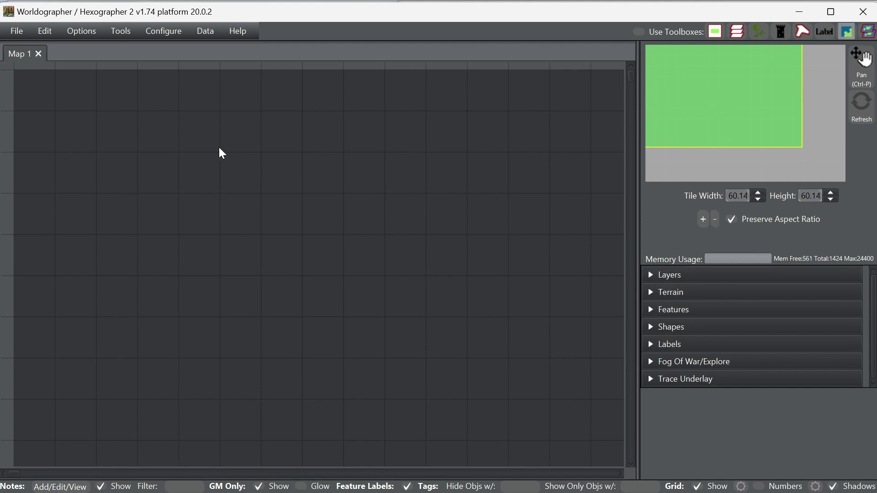
click(711, 329)
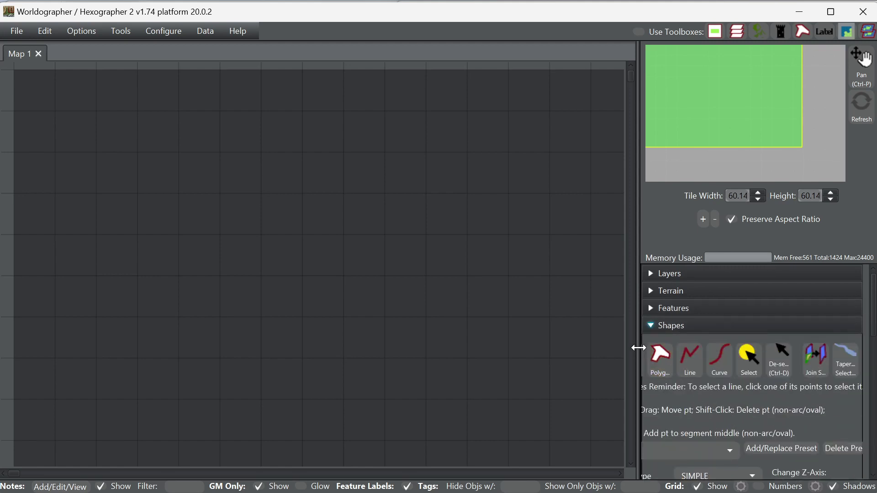
drag(637, 349, 585, 348)
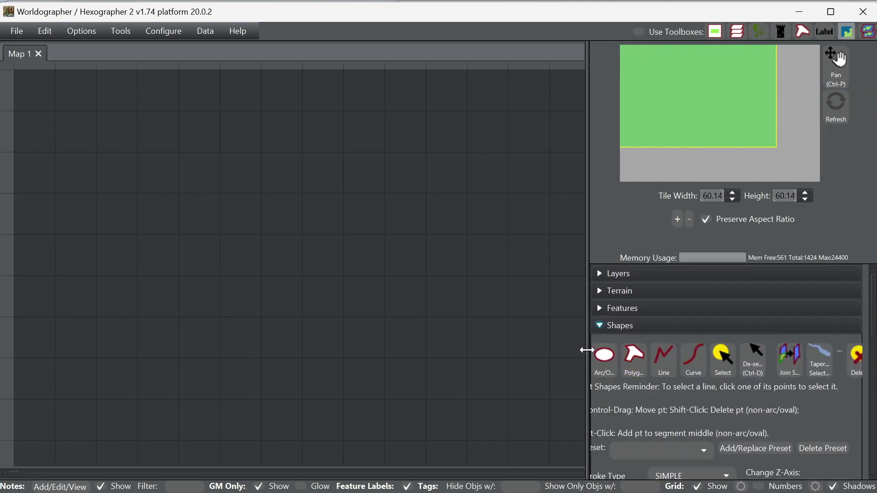
click(610, 368)
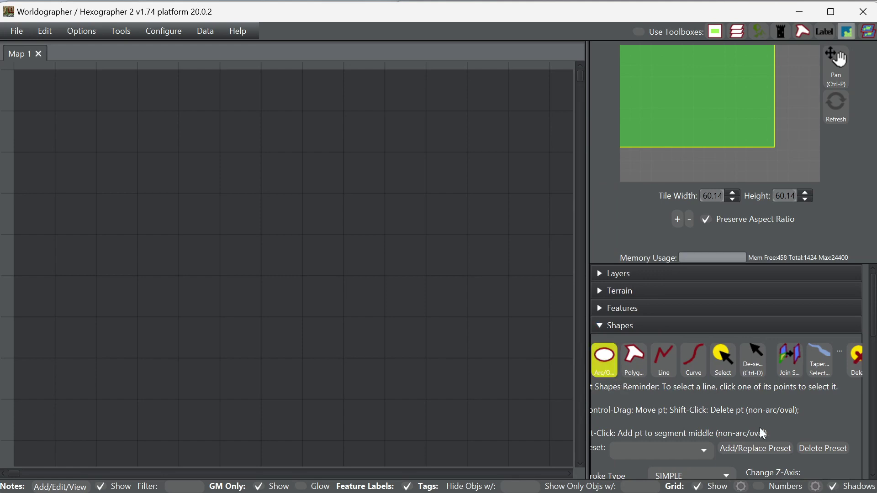
scroll(760, 428, down, 3)
scroll(753, 424, down, 2)
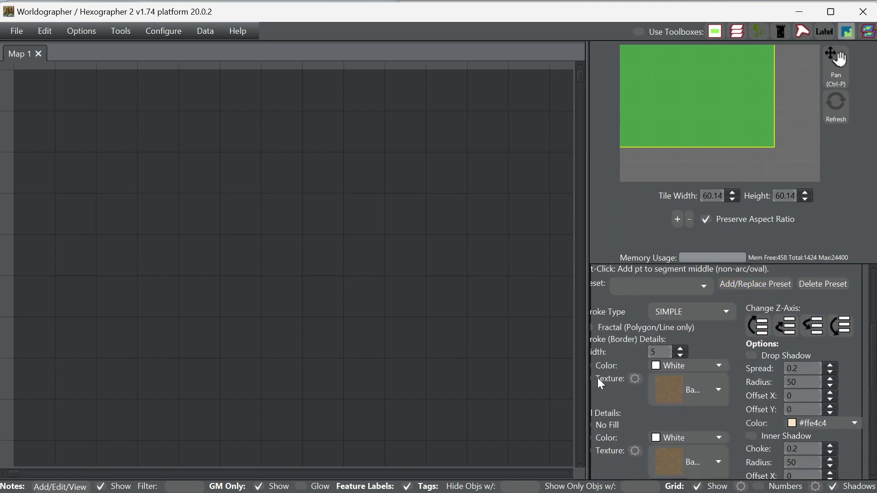
drag(588, 375, 557, 373)
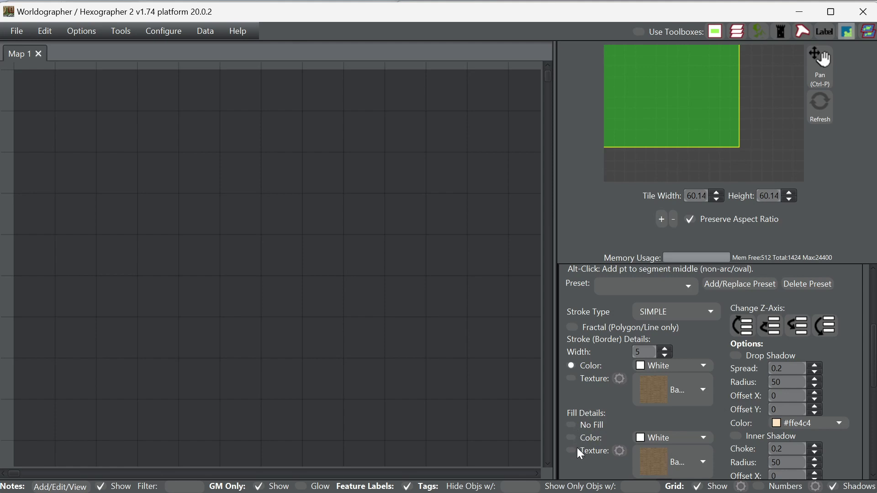
scroll(681, 445, down, 3)
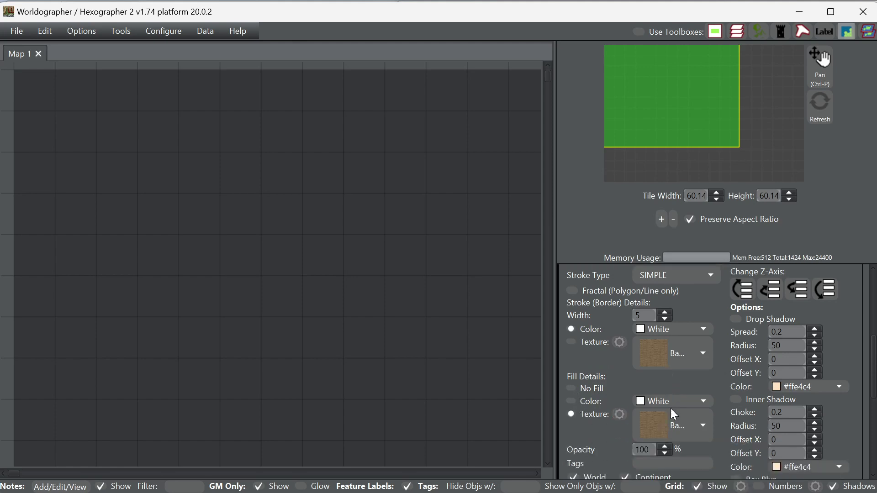
click(673, 412)
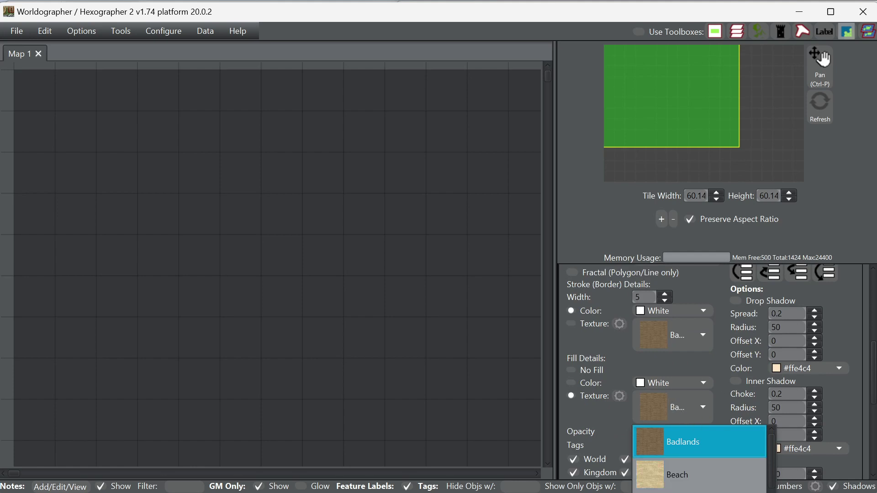
click(685, 491)
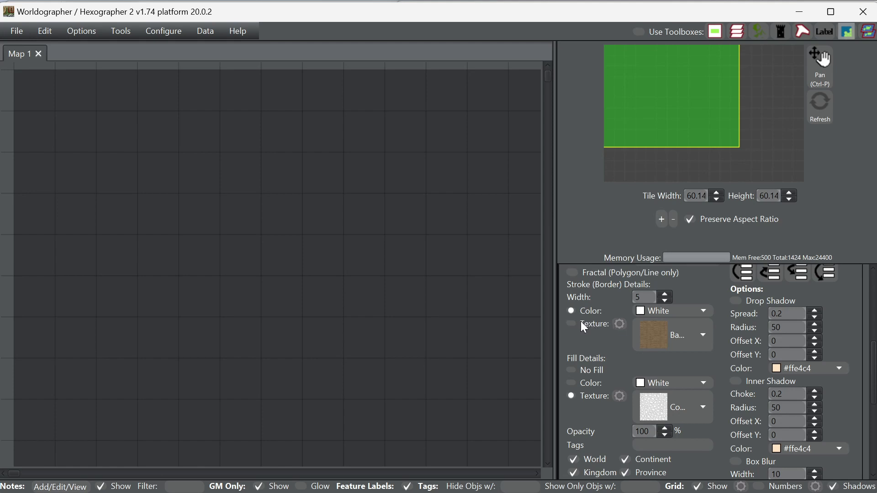
- Give the oval's border a dark grey texture and a larger width, and enable snapping points to the grid
click(671, 340)
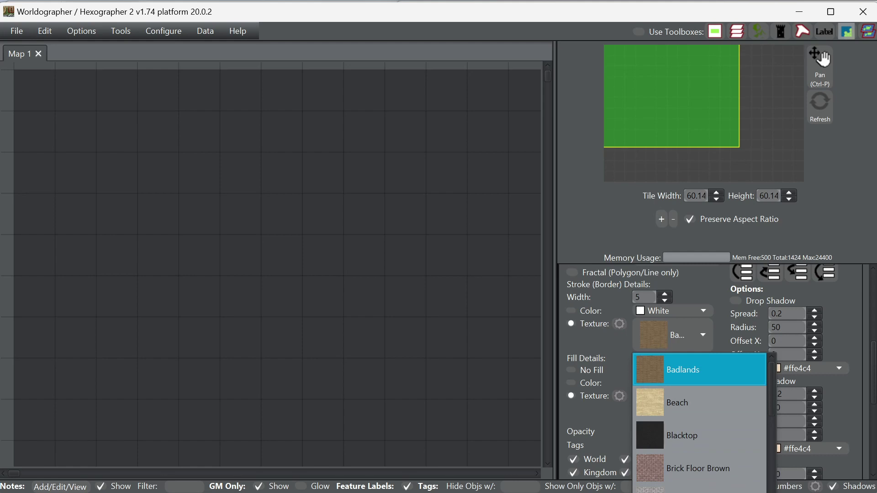
click(685, 491)
click(639, 298)
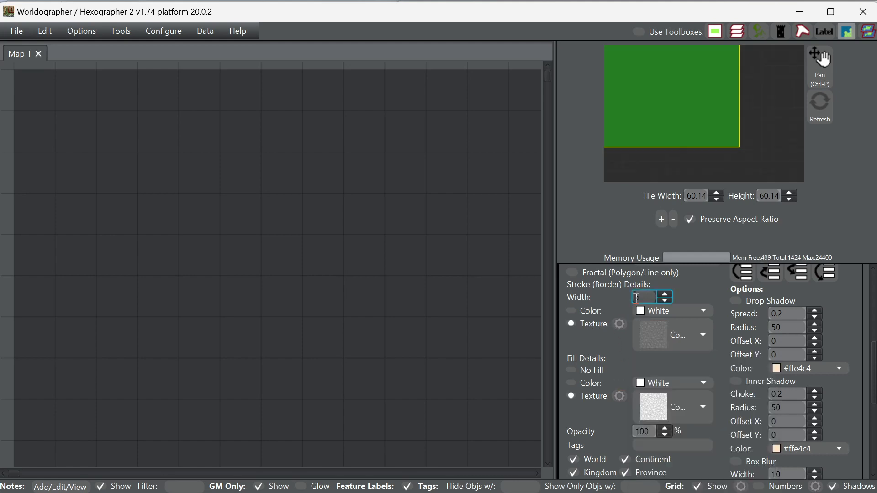
text(1)
scroll(623, 396, down, 3)
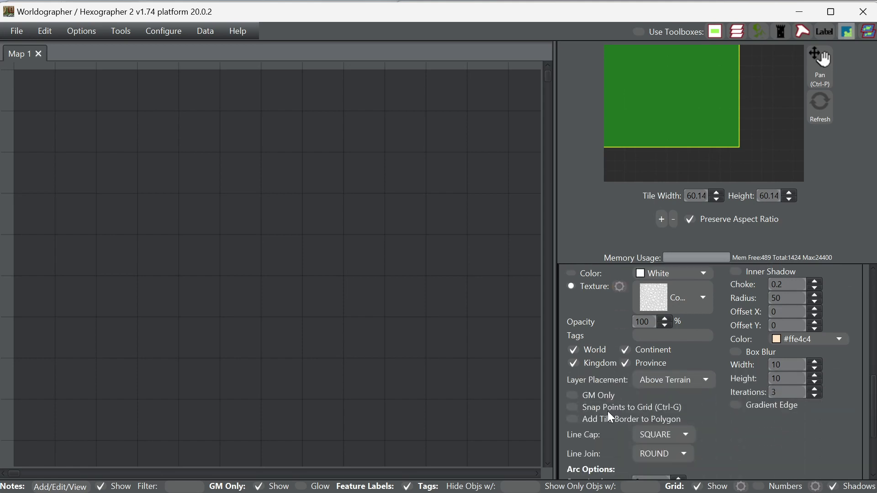
click(607, 410)
scroll(629, 384, up, 10)
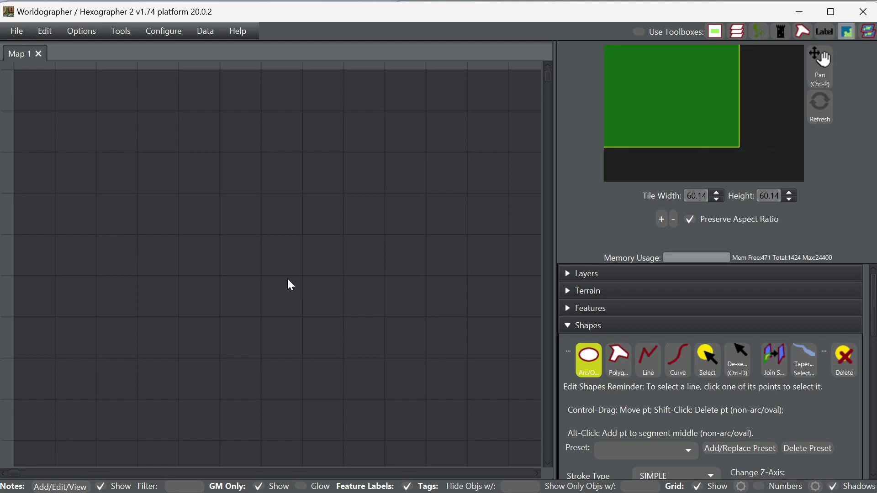
- Draw a circle about 5 tiles across in the map's upper-left corner, one tile from both edges, and deselect it
click(158, 215)
click(262, 318)
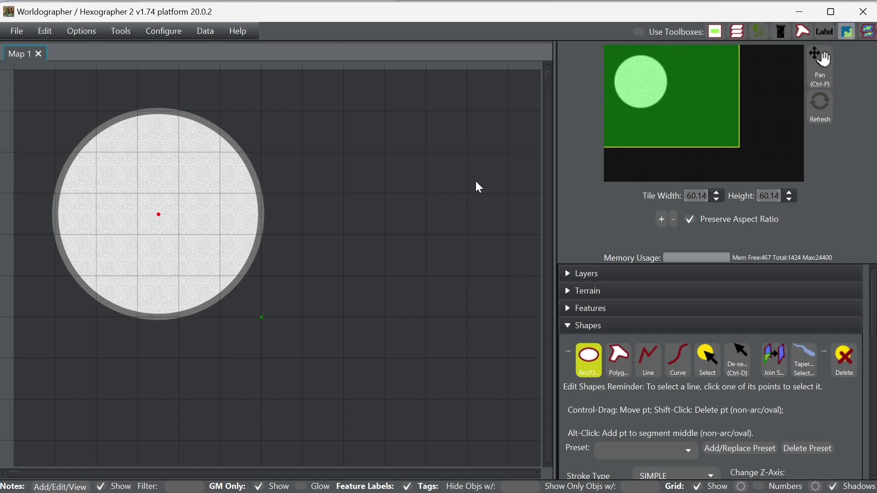
drag(649, 114, 701, 104)
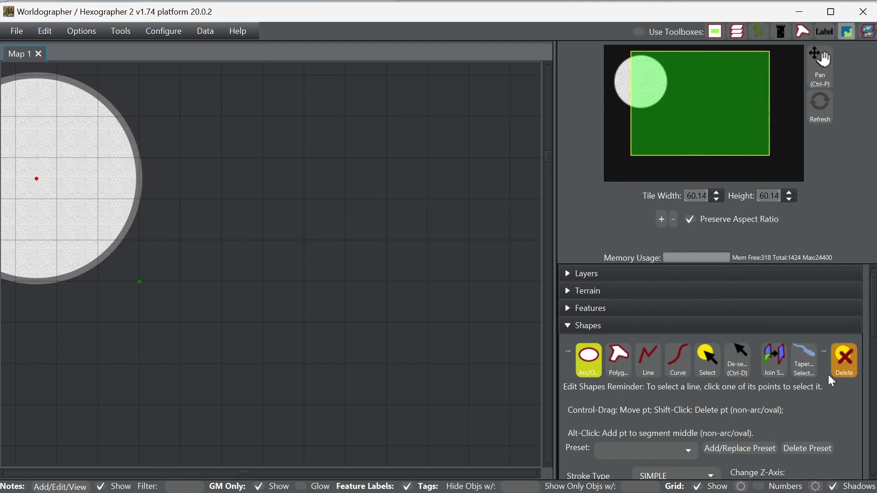
click(739, 368)
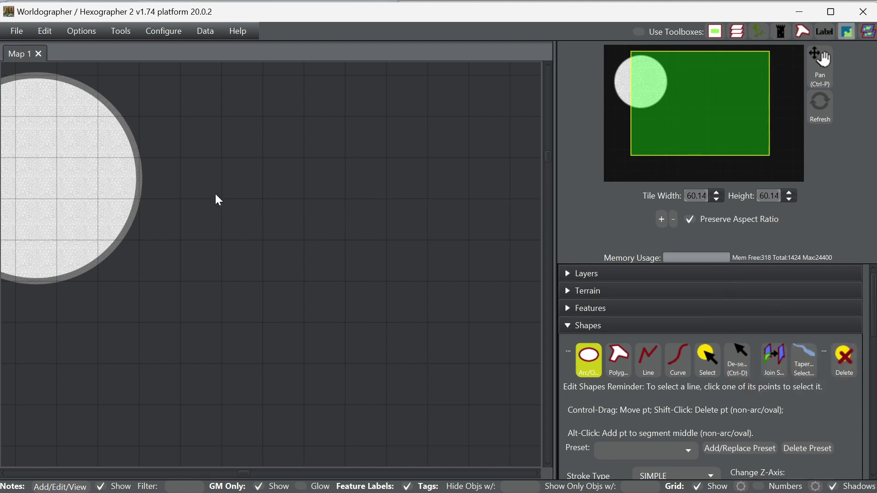
- Draw a second 5-tile circle level with the first and move it to leave a one-tile gap between them
click(325, 179)
click(427, 283)
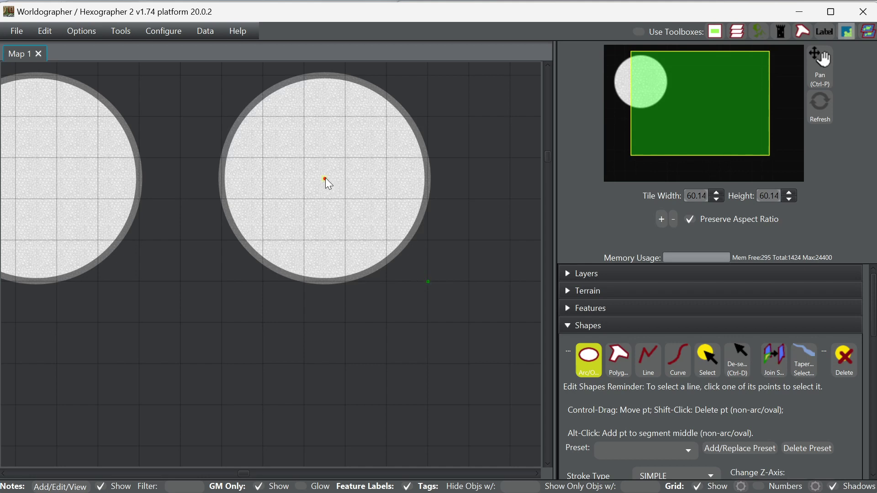
drag(325, 179, 282, 179)
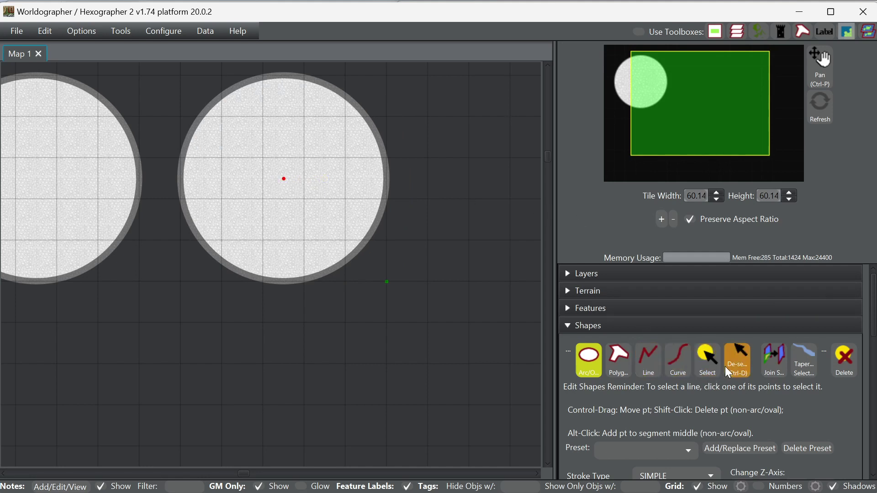
- Draw a third 5-tile circle in the map's upper-right corner, one tile beyond the second circle
drag(668, 89, 724, 98)
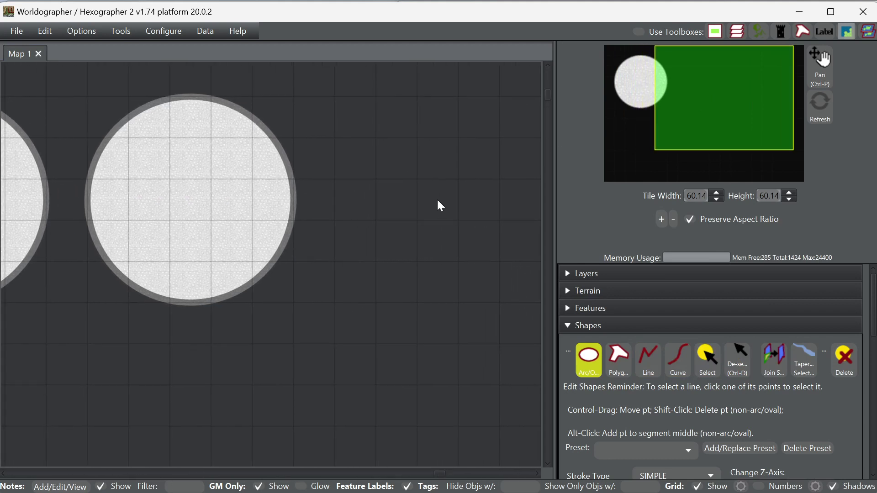
click(438, 200)
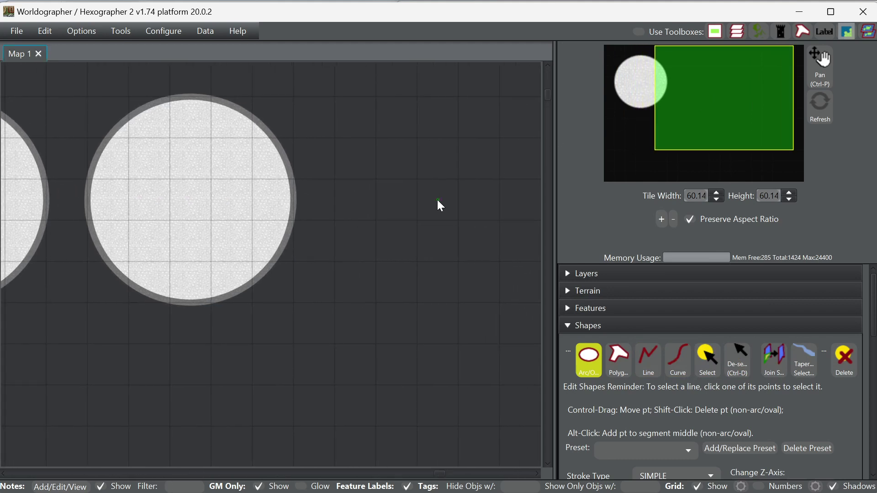
click(537, 304)
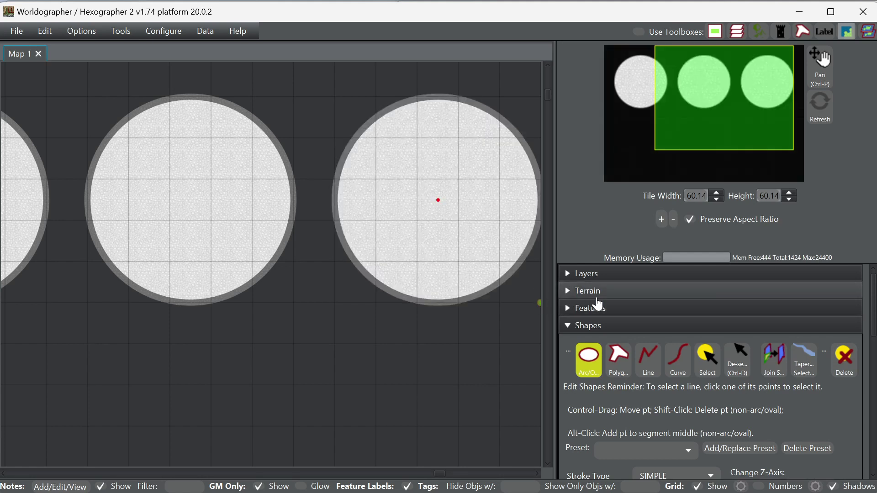
- Draw a 5-tile circle in the map's lower-right corner, one tile below the upper-right circle
drag(727, 90, 739, 91)
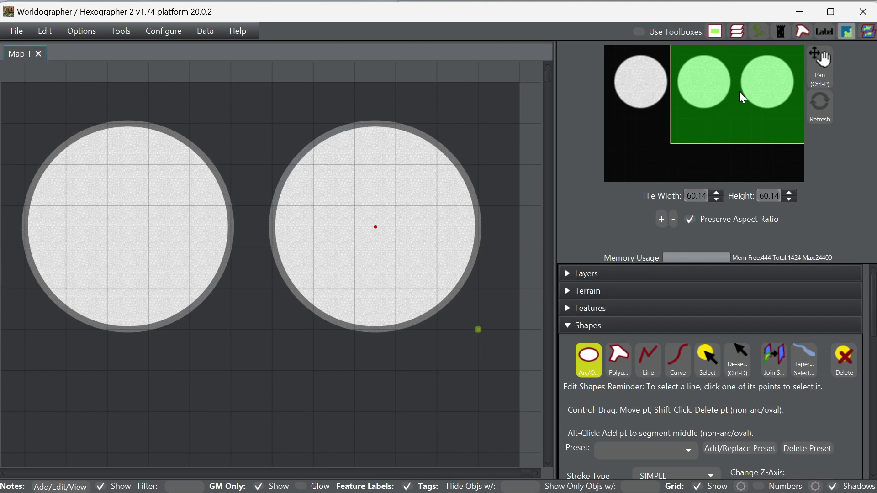
drag(740, 91, 740, 136)
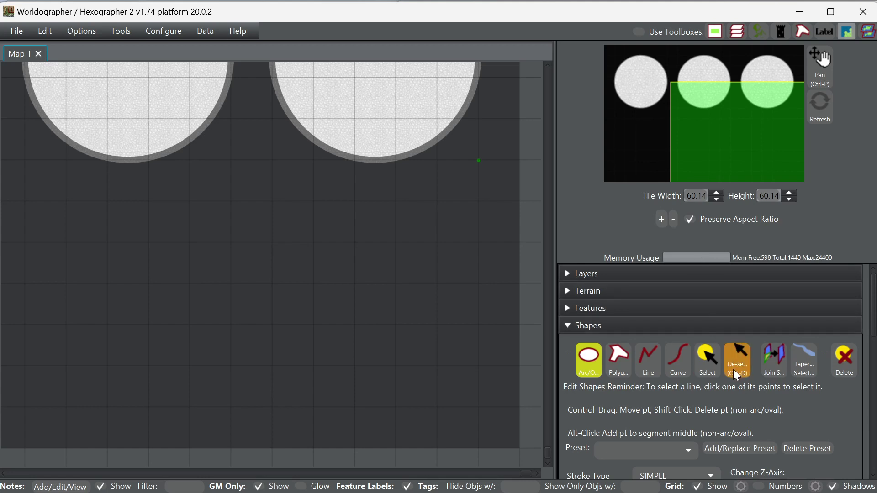
click(375, 305)
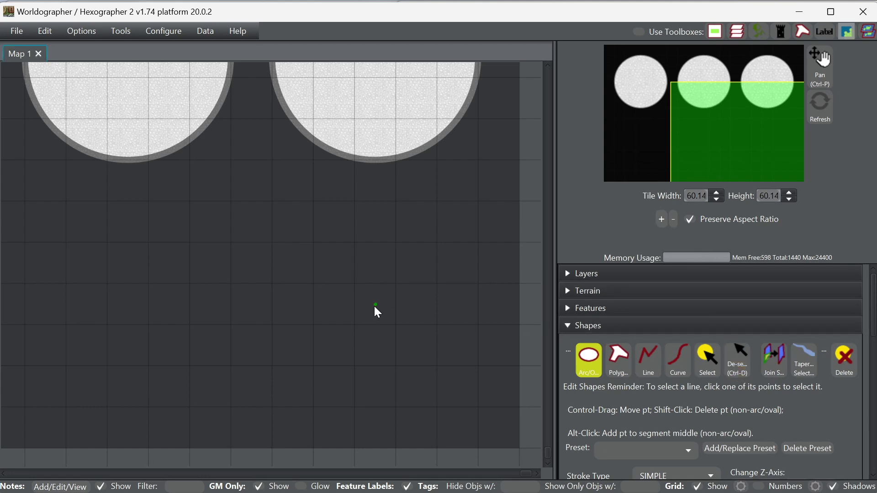
click(476, 406)
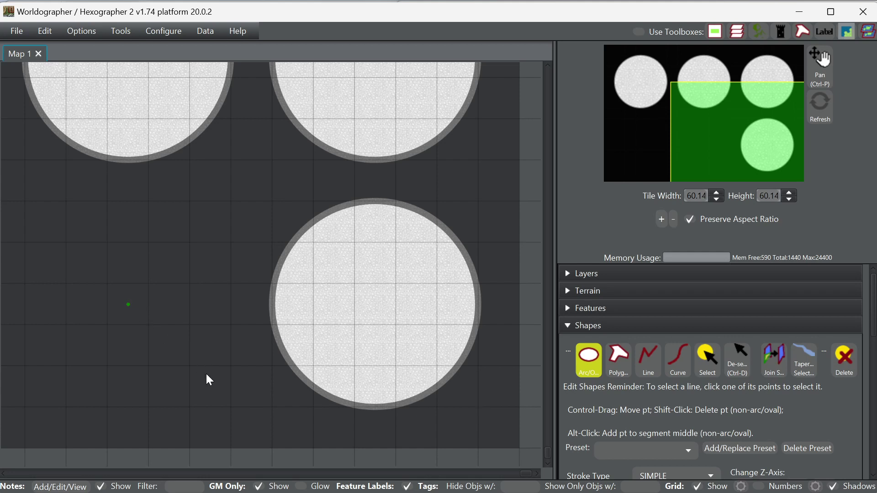
- Complete the lower row with two more 5-tile circles, directly below the upper middle and upper-left circles
click(229, 402)
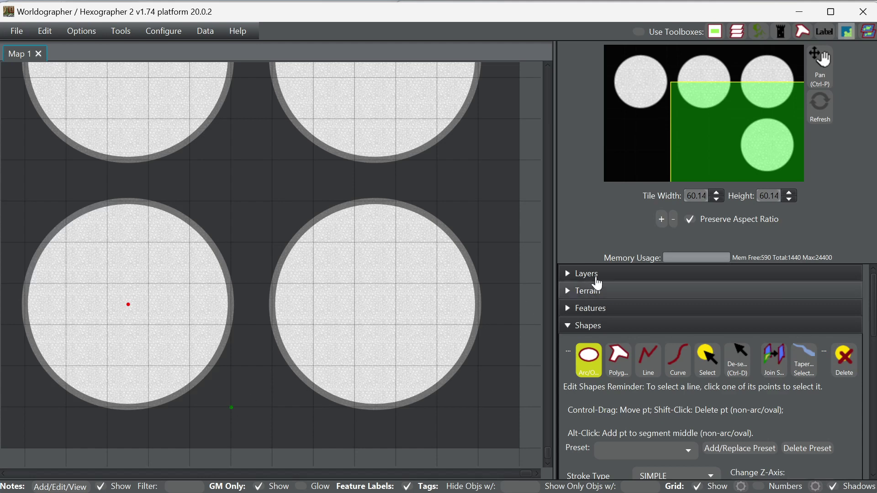
click(711, 144)
drag(711, 144, 654, 142)
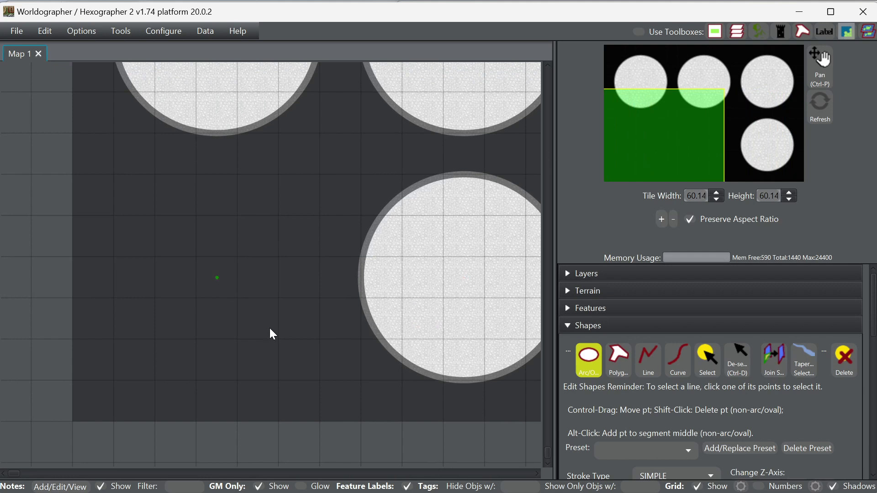
click(318, 380)
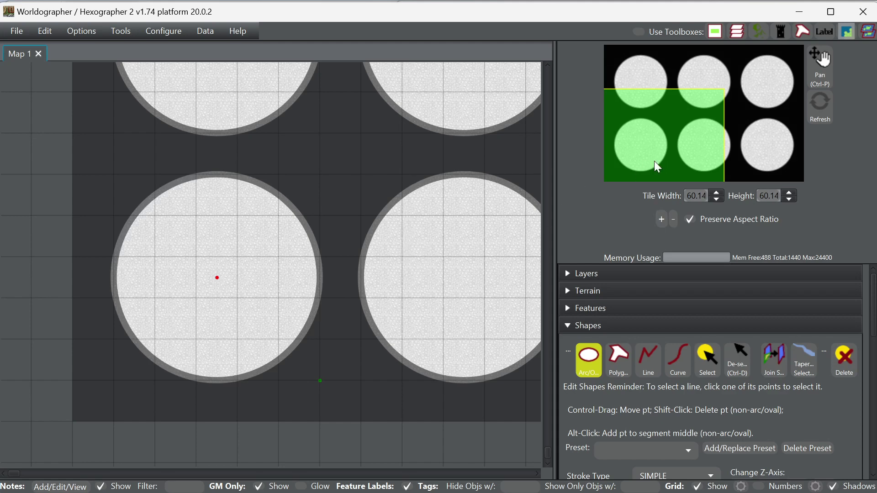
- Deselect the last circle and switch to the Polygon tool for drawing background areas
mouse_move(674, 110)
mouse_down()
mouse_move(674, 90)
mouse_move(669, 98)
mouse_move(684, 99)
mouse_move(676, 105)
mouse_move(690, 113)
mouse_move(737, 122)
mouse_move(668, 114)
mouse_up()
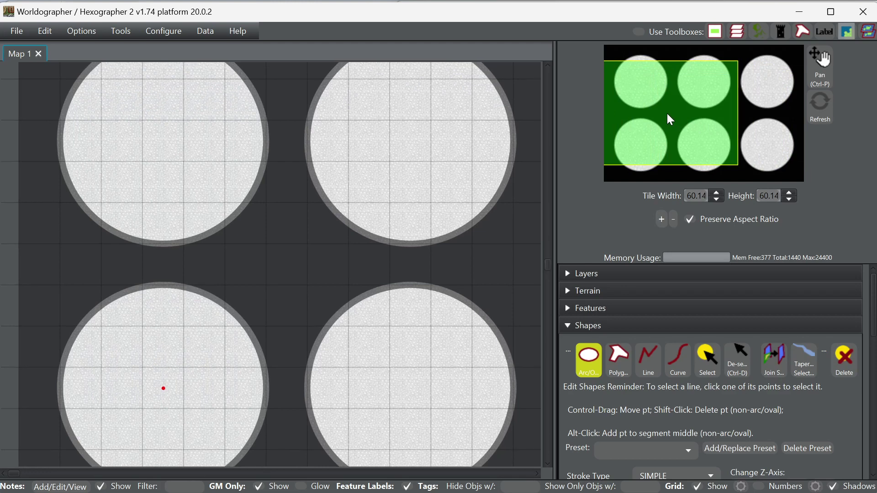
drag(668, 114, 745, 132)
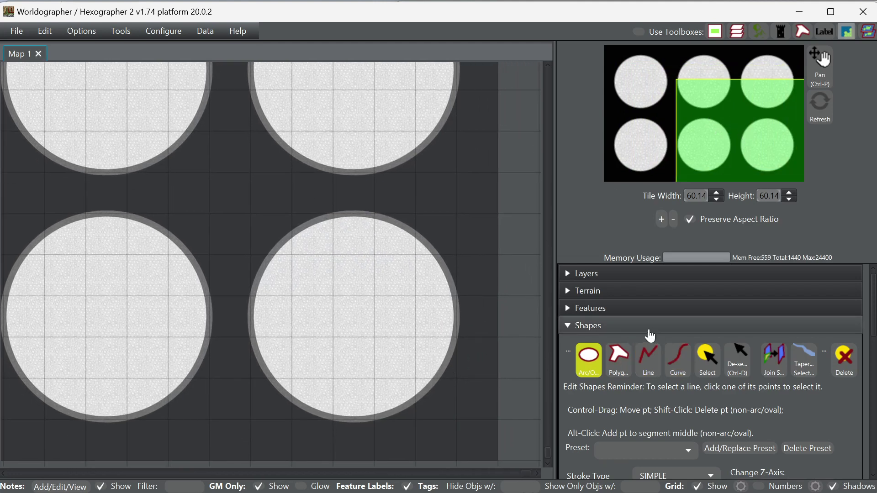
click(733, 366)
click(608, 362)
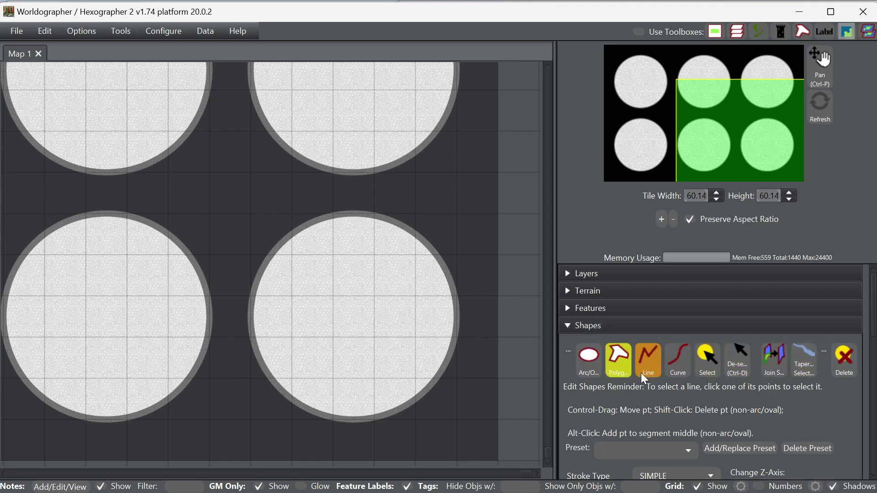
- Set the polygon fill to the mottled brown ground texture instead of a plain color
scroll(658, 388, down, 5)
scroll(612, 415, down, 3)
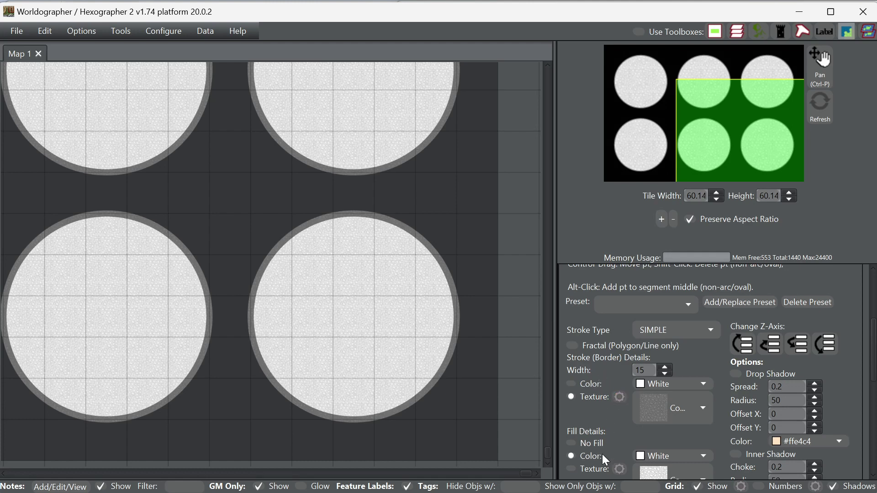
scroll(602, 453, down, 2)
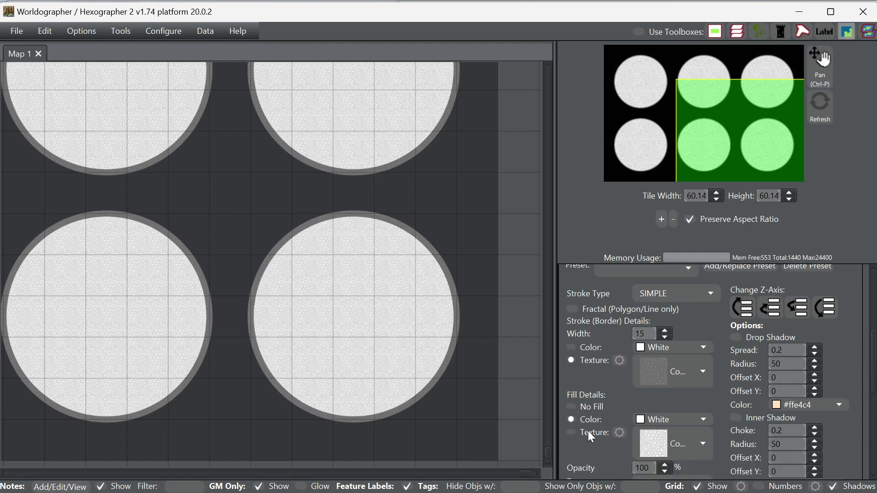
click(677, 444)
scroll(699, 478, down, 3)
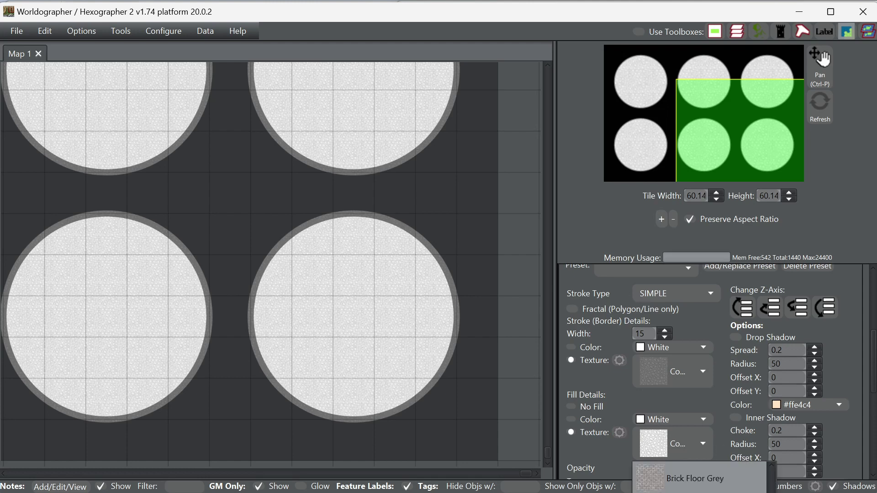
scroll(699, 478, down, 3)
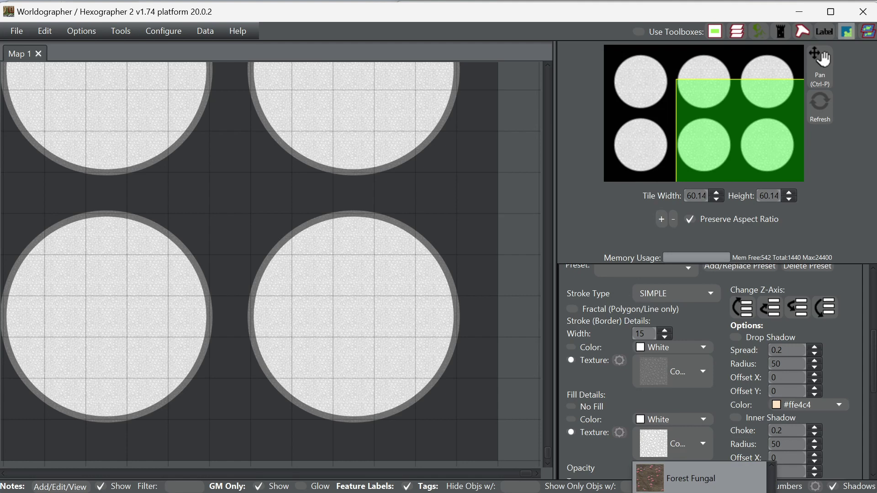
click(700, 477)
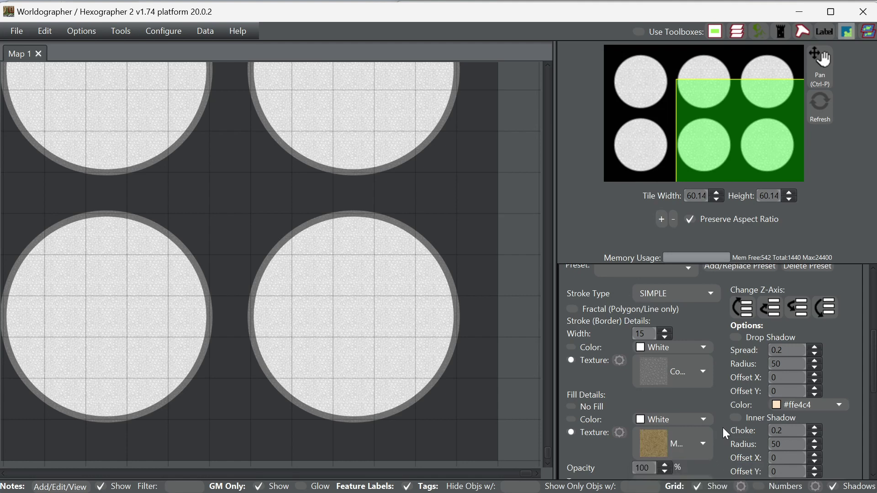
scroll(719, 335, up, 1)
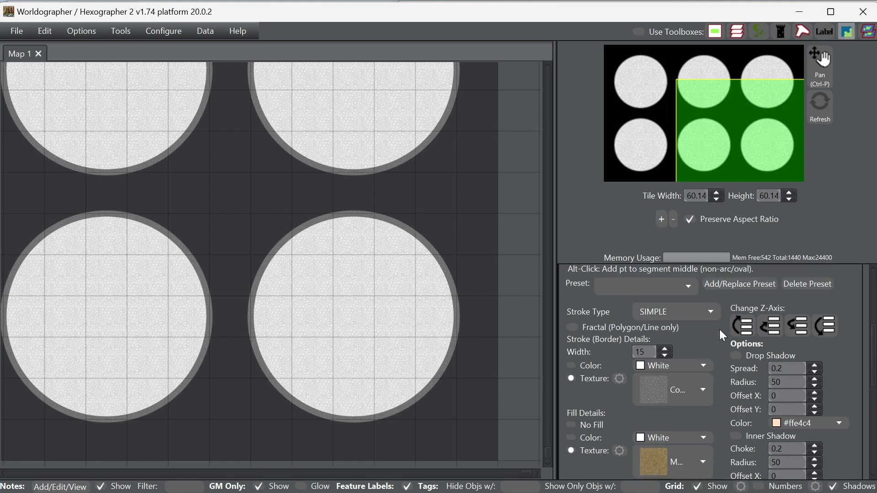
scroll(714, 331, up, 4)
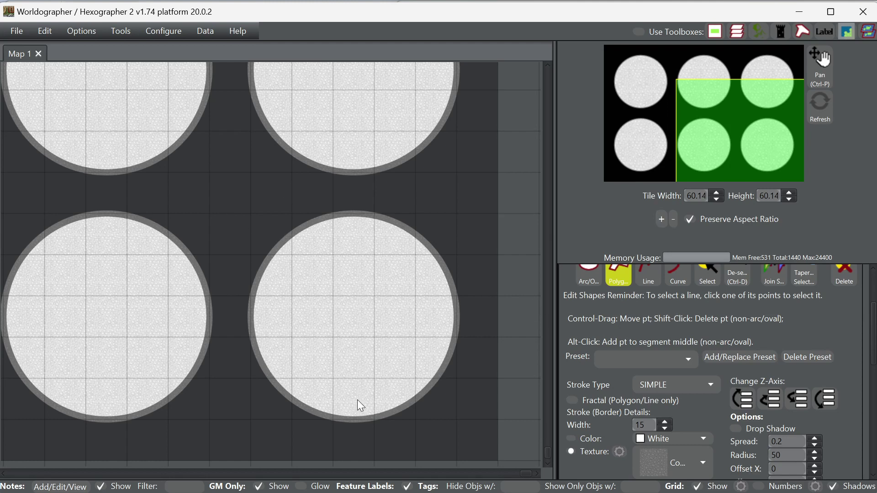
- Draw a brown rectangle about 6.5 by 6.25 tiles around the lower-left circle with stroke width 0 and send it behind the circle
drag(736, 149, 636, 142)
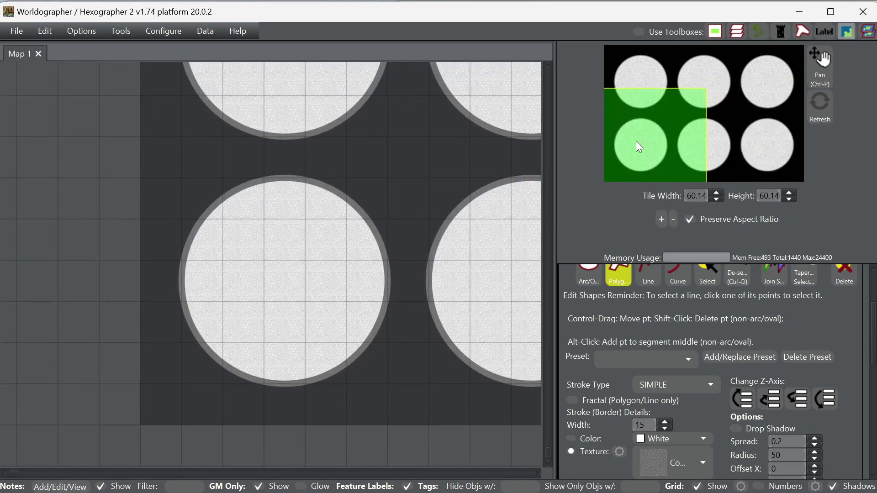
click(140, 168)
click(409, 168)
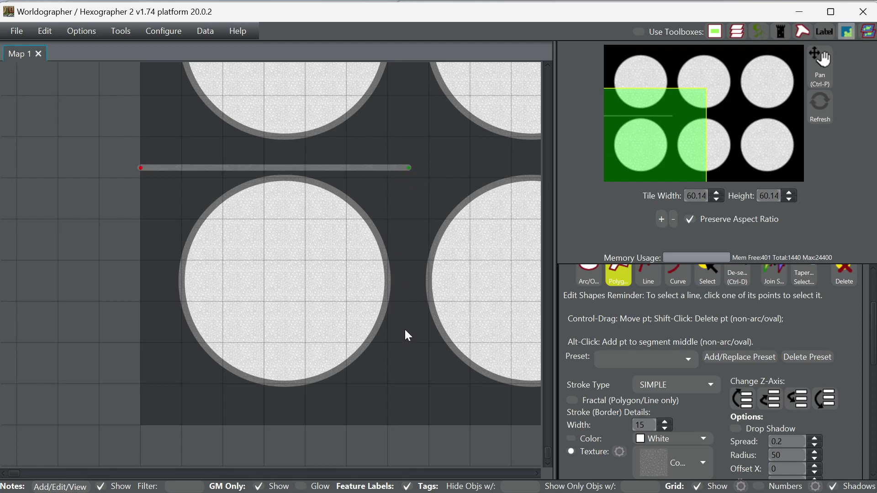
click(410, 425)
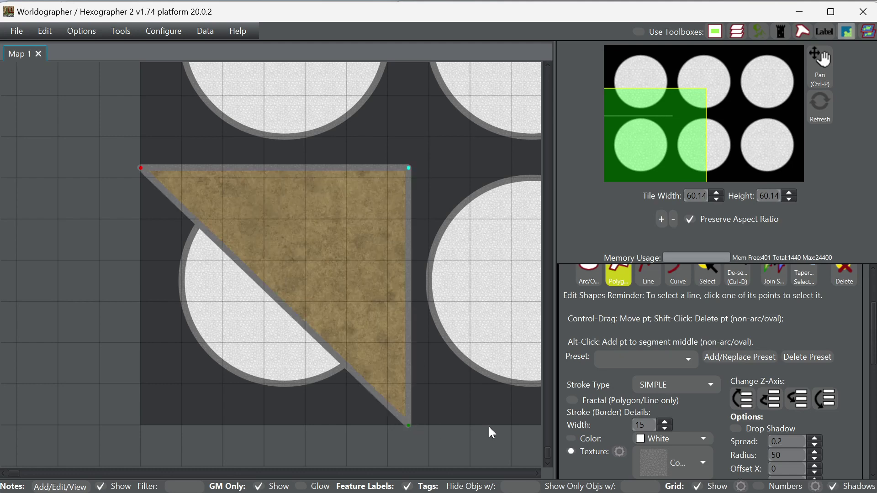
double_click(649, 426)
text(0)
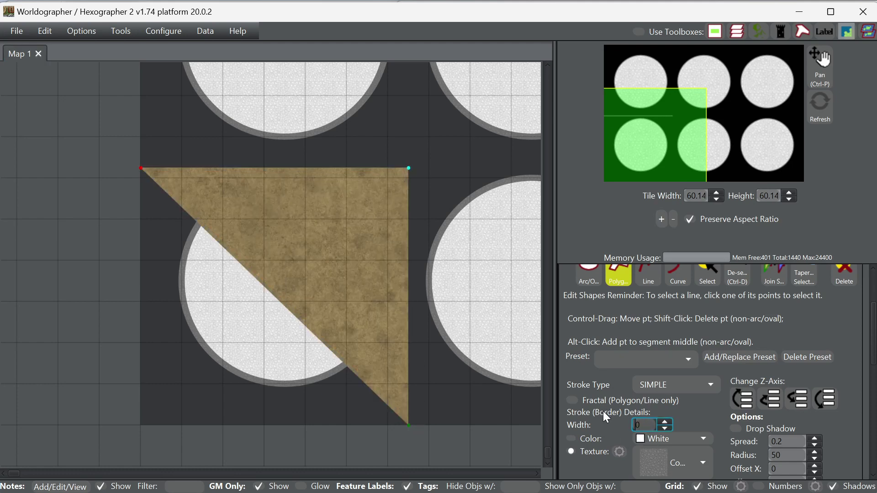
click(141, 425)
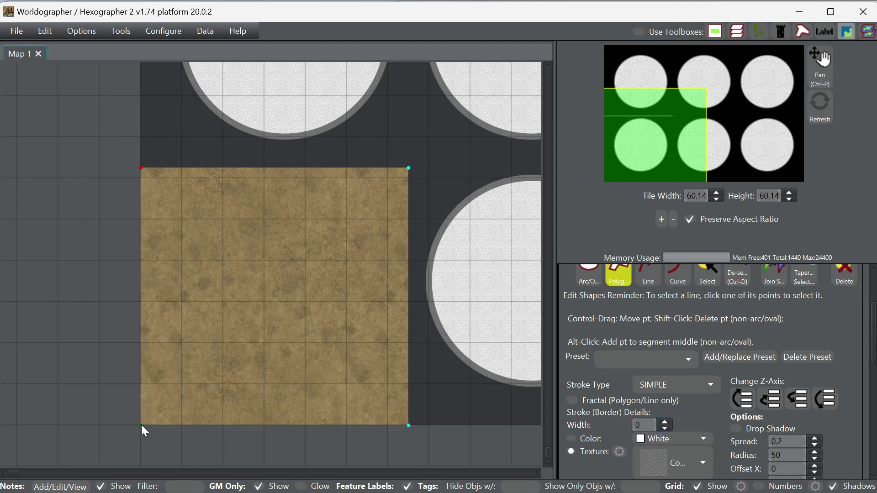
click(827, 401)
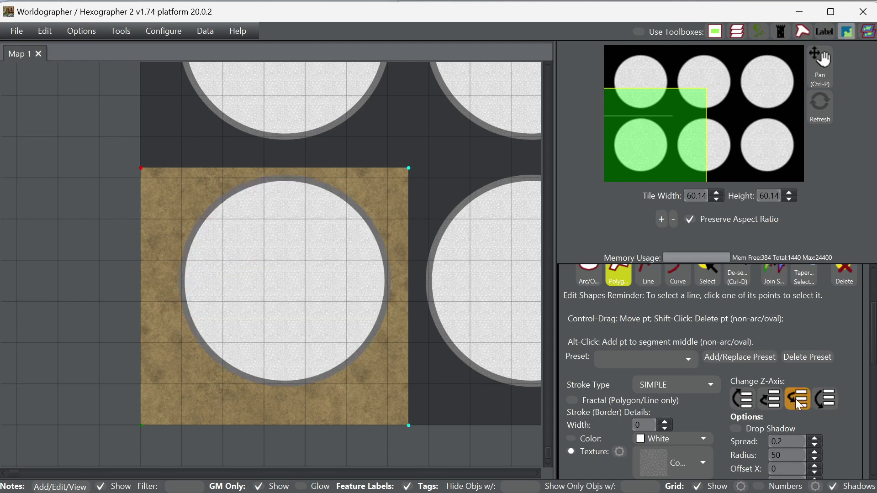
- Deselect the brown rectangle and change the polygon fill to the green grassy ground texture
drag(678, 121, 662, 89)
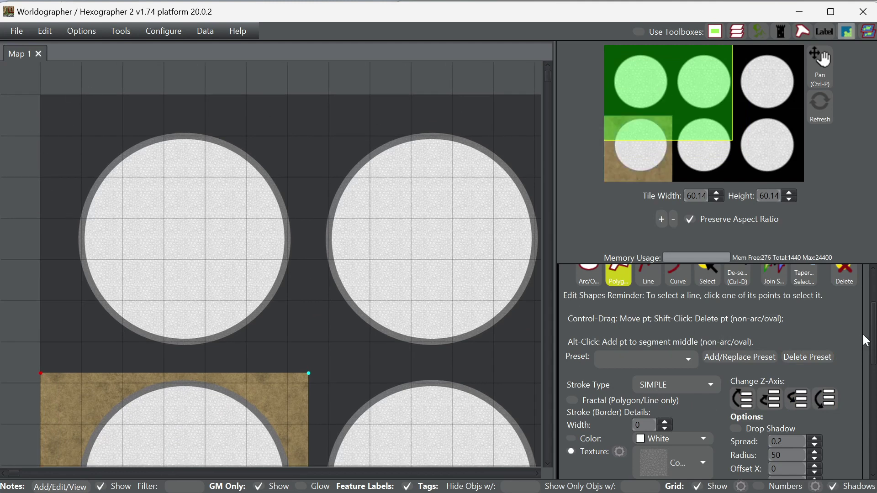
scroll(874, 330, up, 3)
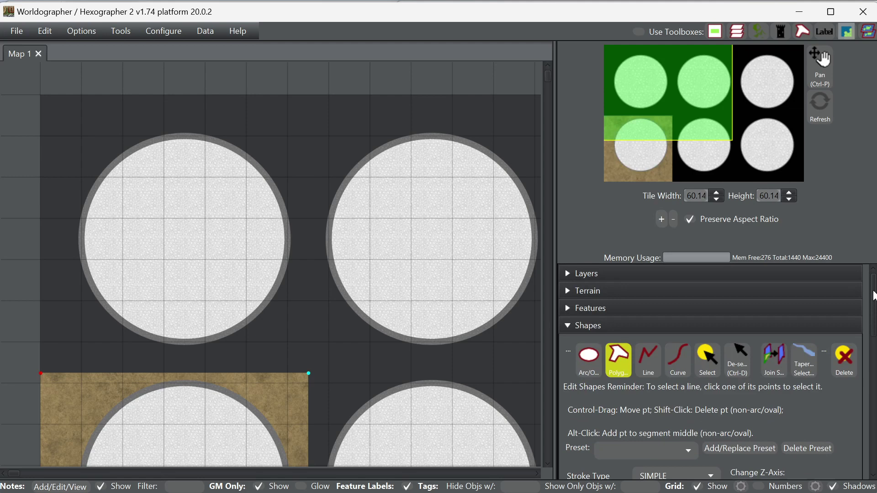
scroll(874, 329, down, 3)
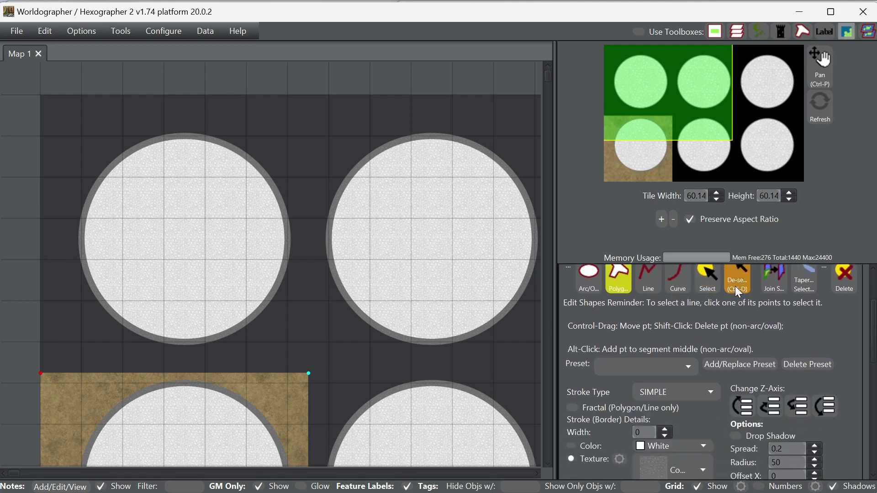
scroll(711, 443, down, 4)
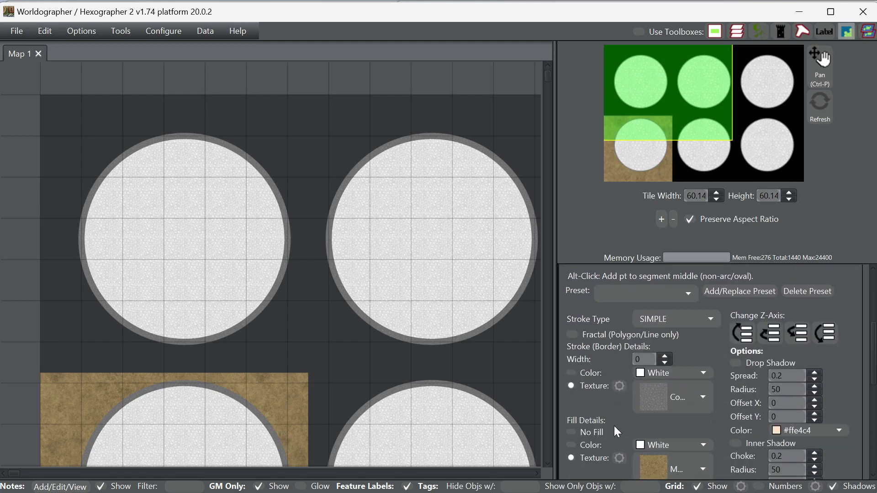
click(671, 470)
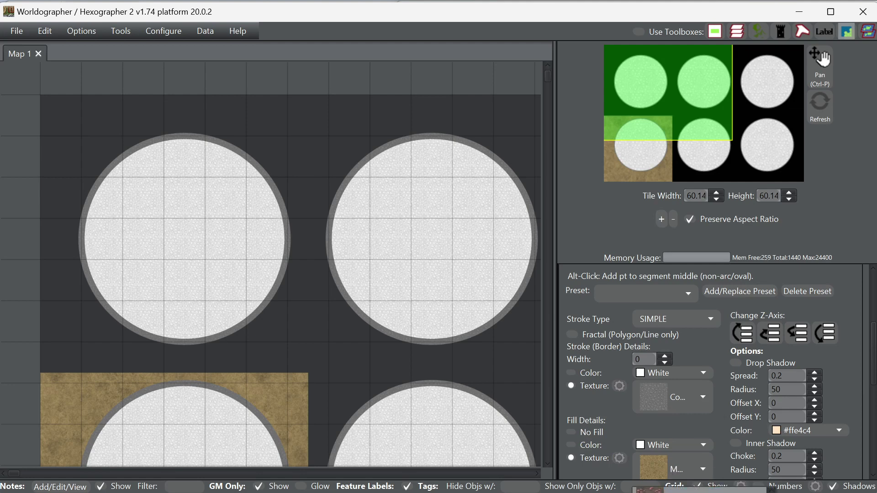
click(741, 488)
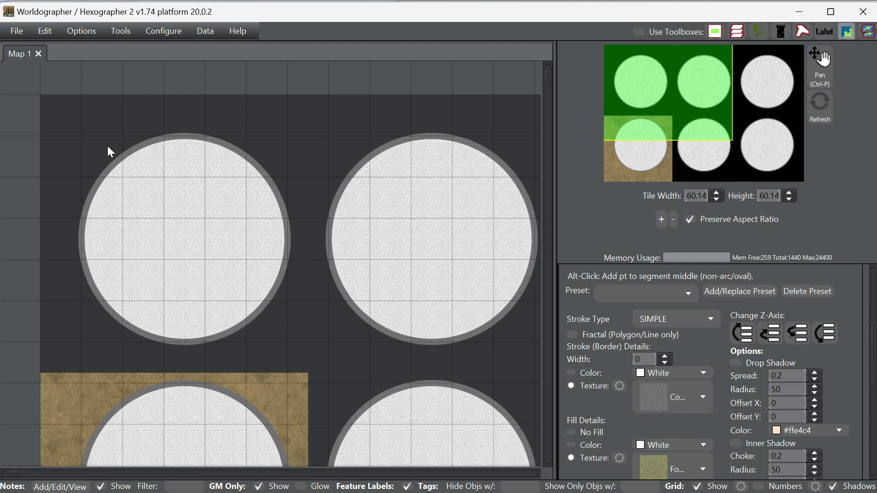
- Draw a green rectangle from the map's upper-left corner down to the brown area and send it behind the upper-left circle
click(41, 96)
click(308, 374)
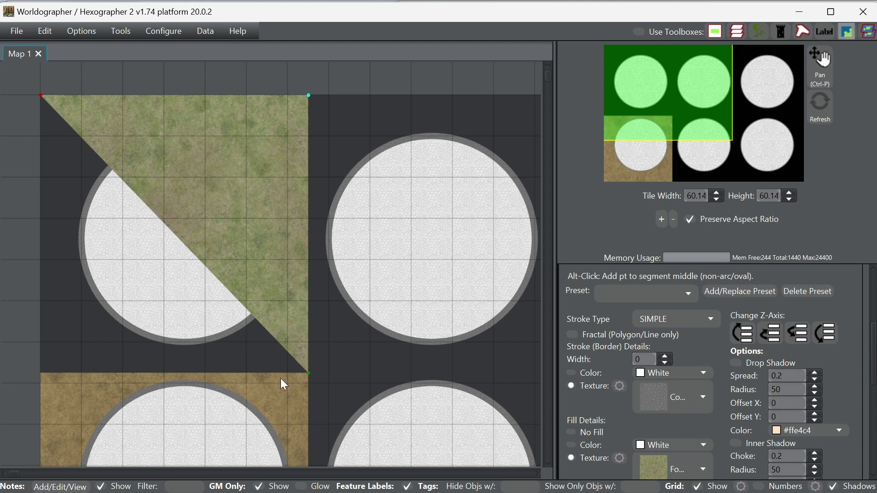
click(40, 373)
click(805, 328)
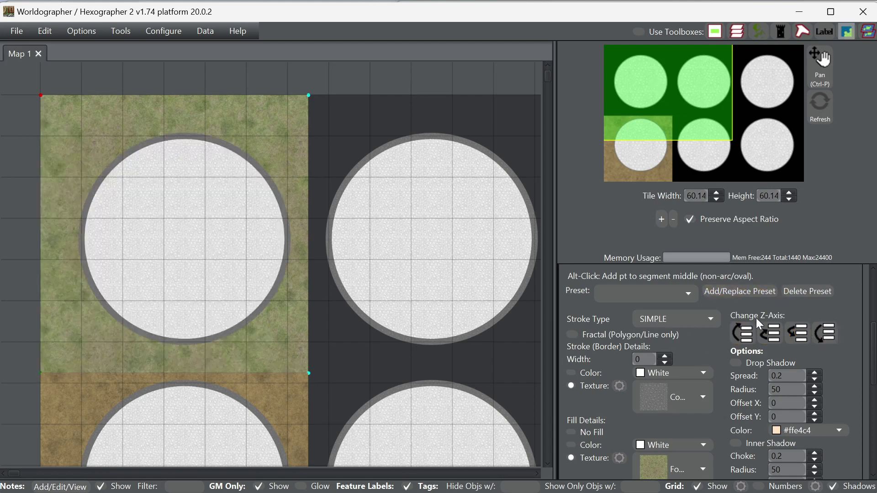
- Deselect the green rectangle and set the polygon fill to the solid light blue color #99ccff
scroll(743, 295, up, 3)
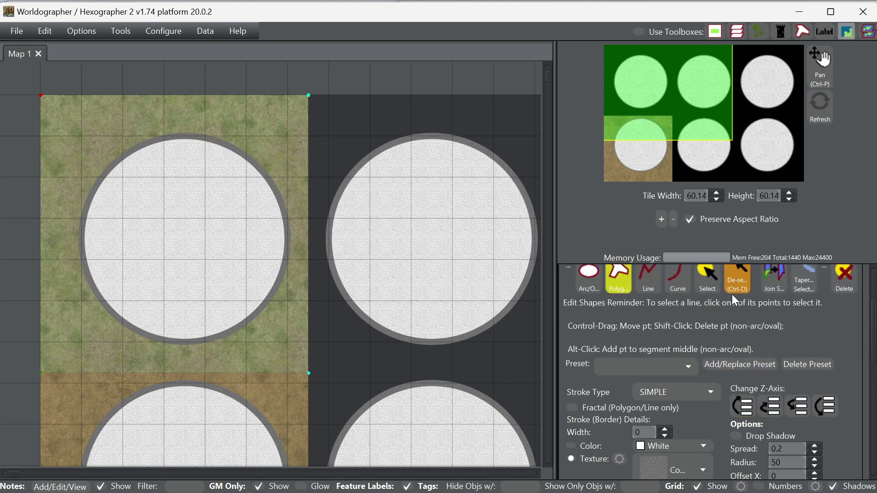
scroll(731, 320, down, 3)
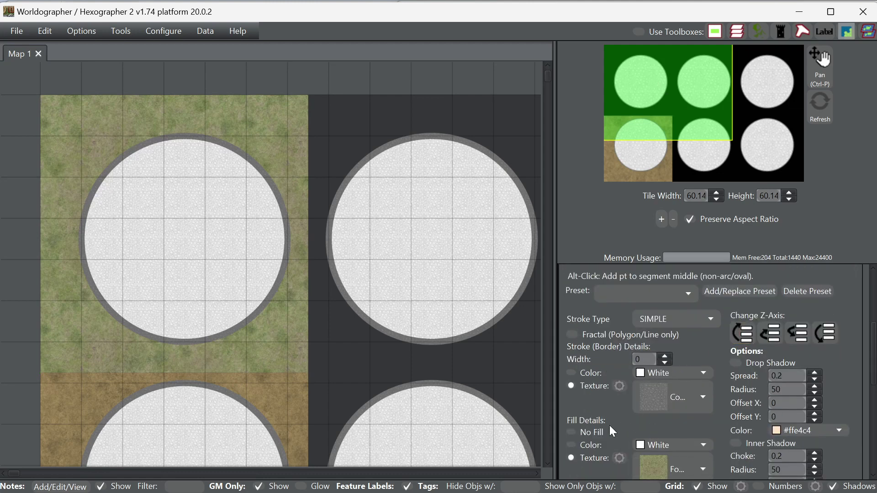
click(687, 443)
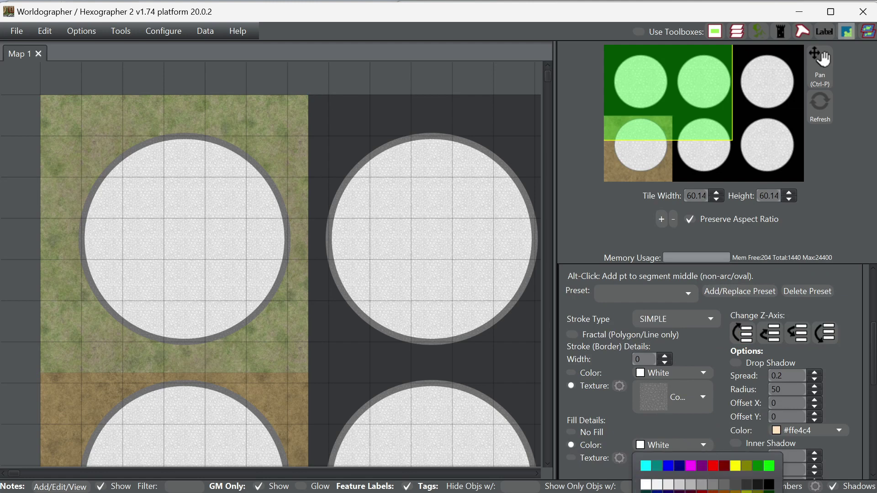
click(668, 491)
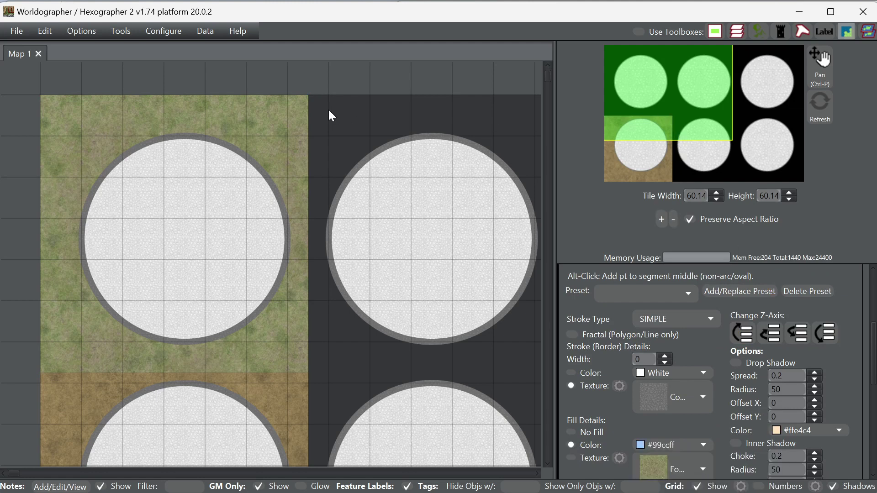
- Draw a light blue rectangle covering the full height of the middle and right columns and send it behind the four circles
click(308, 95)
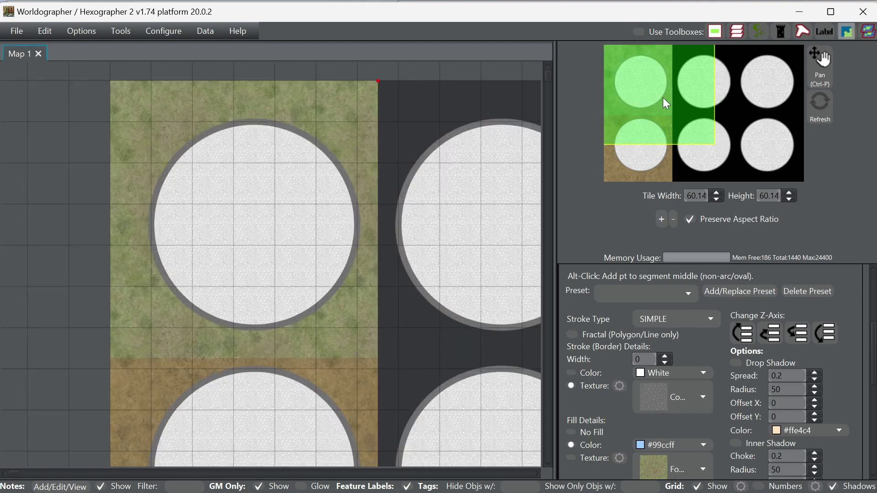
drag(662, 97, 768, 147)
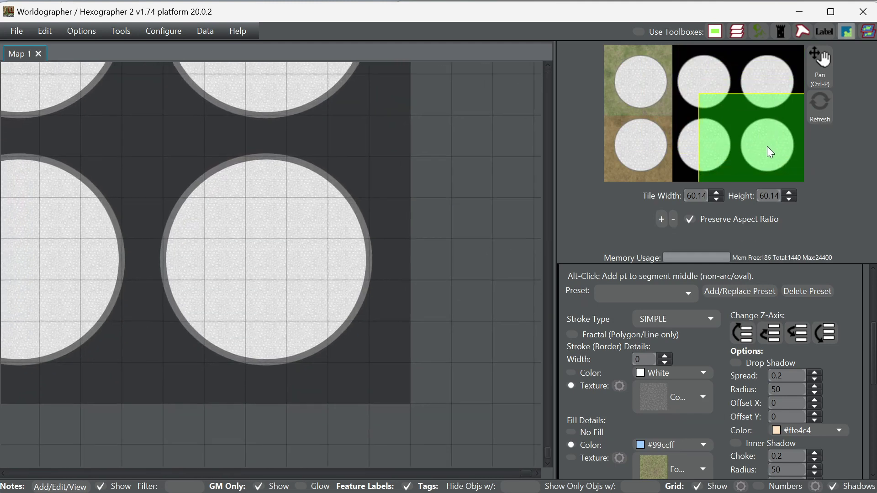
click(411, 405)
drag(724, 165, 680, 163)
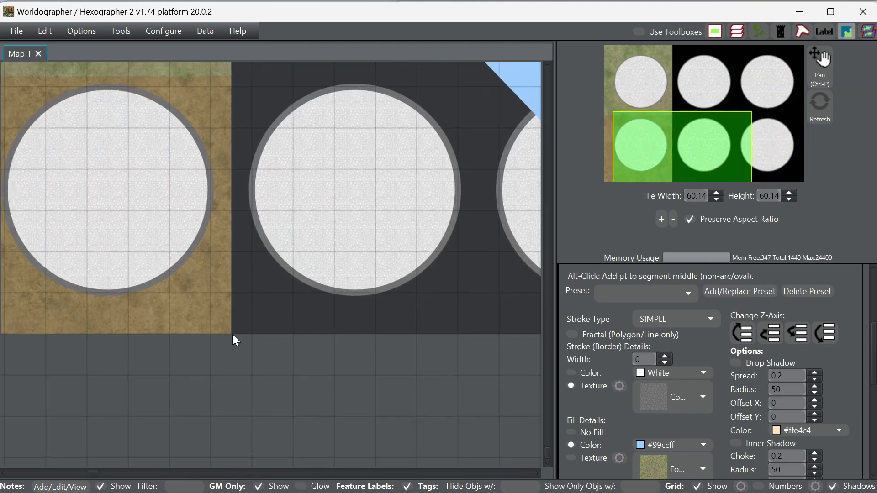
click(232, 334)
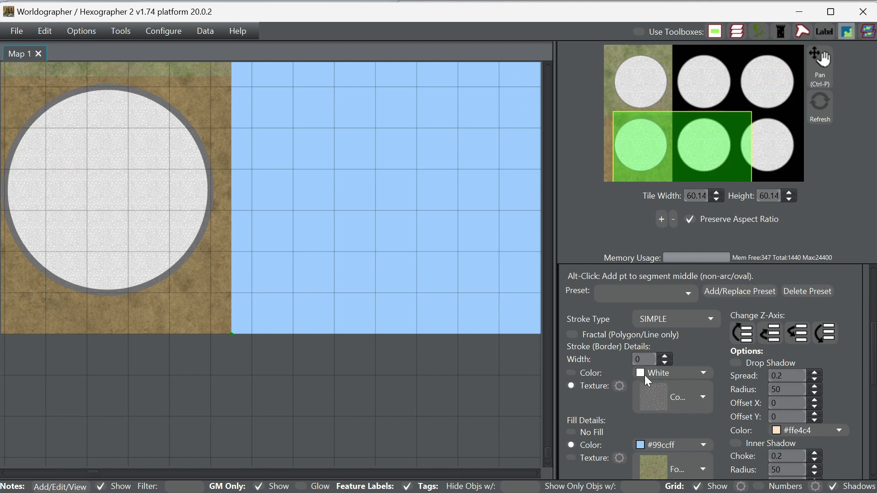
click(824, 336)
- Return to the upper-left room and collapse the Shapes settings
drag(718, 93, 628, 96)
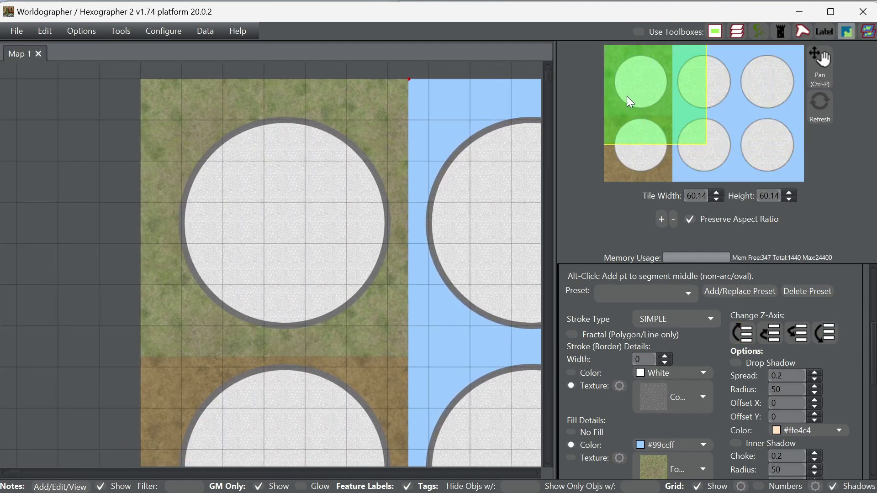
scroll(720, 353, up, 3)
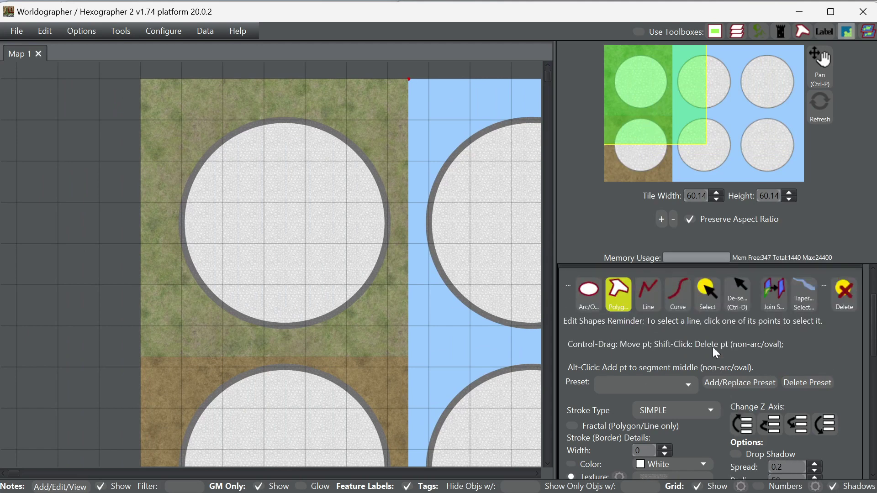
click(649, 300)
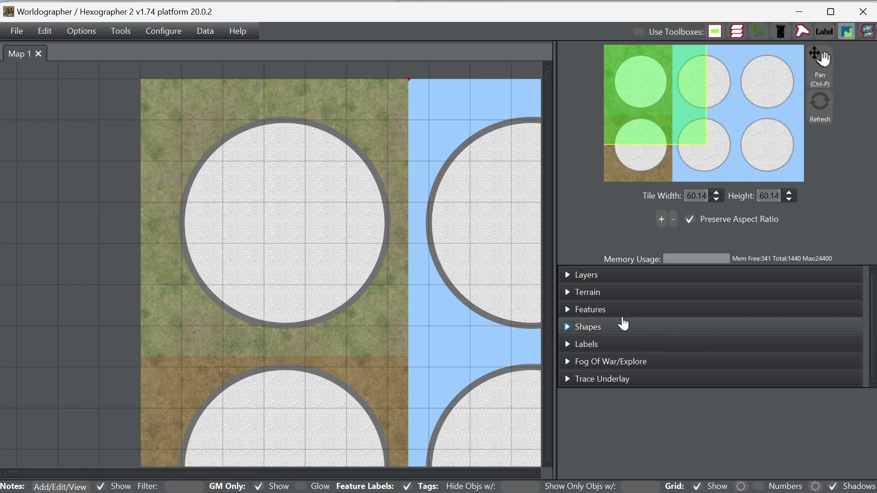
- Filter the features by "door" and choose a dark brown door with a thick post at each end
click(590, 317)
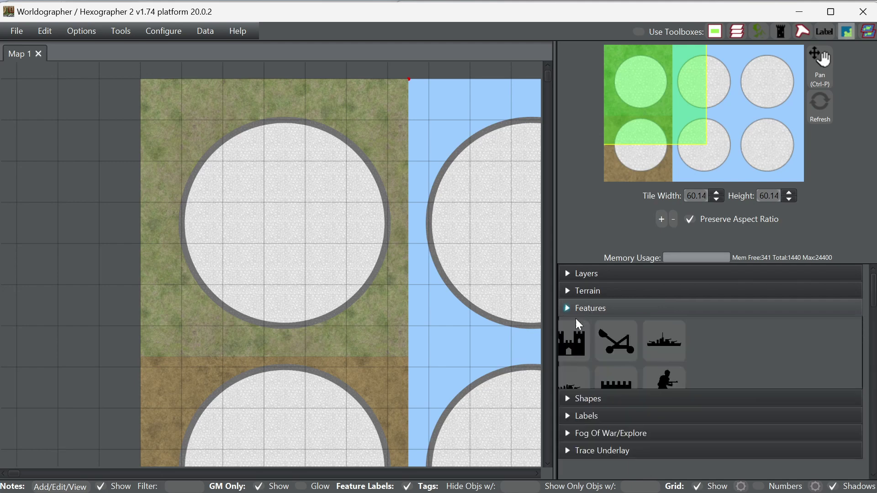
click(772, 352)
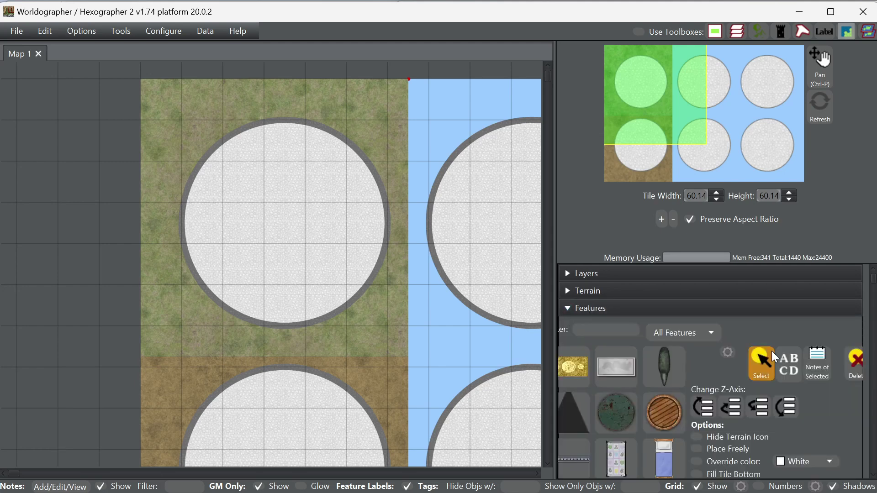
text(door)
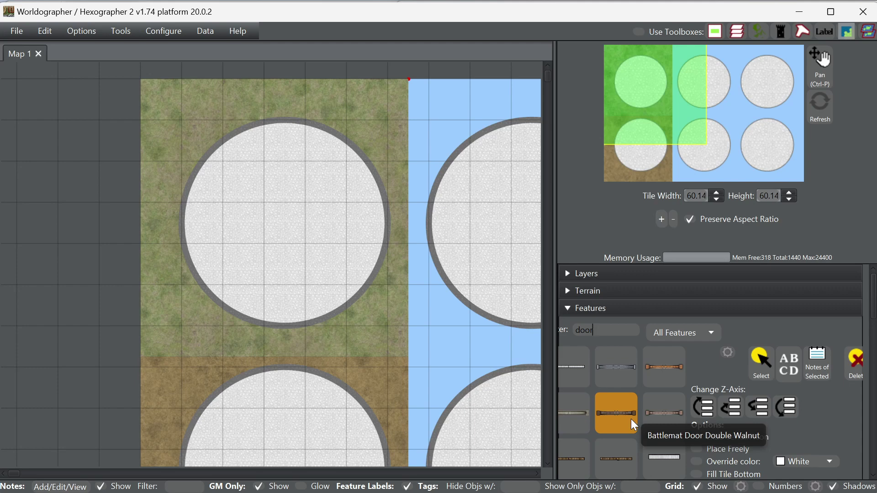
scroll(631, 418, down, 3)
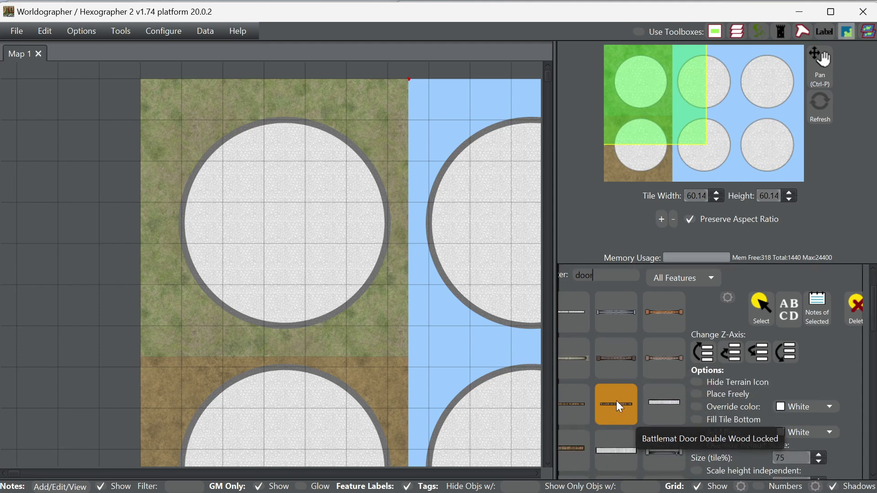
scroll(632, 402, down, 1)
scroll(630, 401, down, 6)
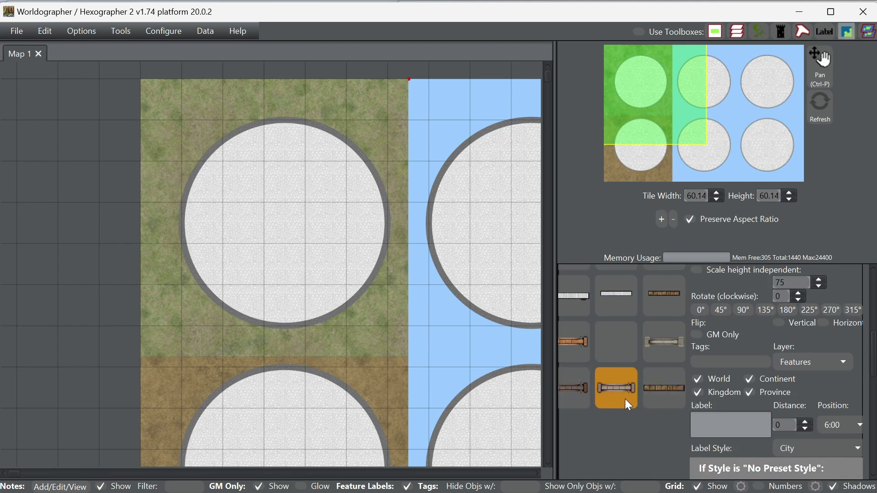
click(583, 397)
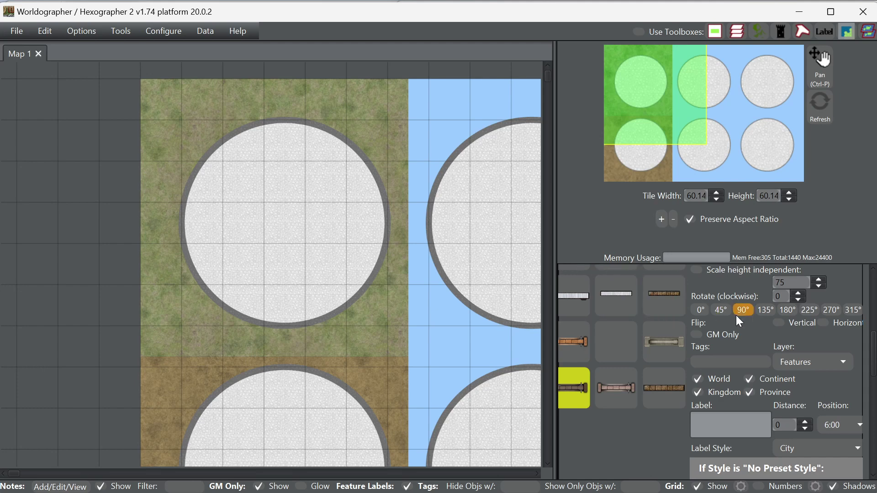
- Place the door rotated 135° on the upper-left part of the upper-left room's wall
click(719, 314)
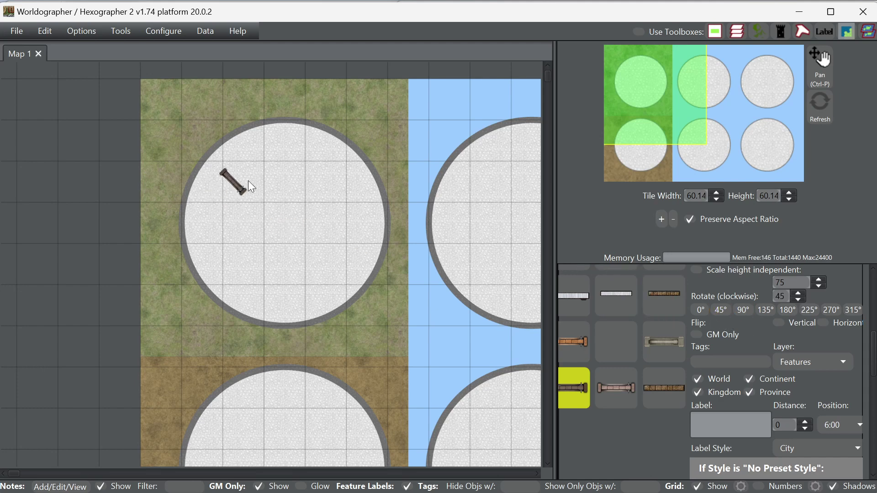
click(768, 311)
click(209, 153)
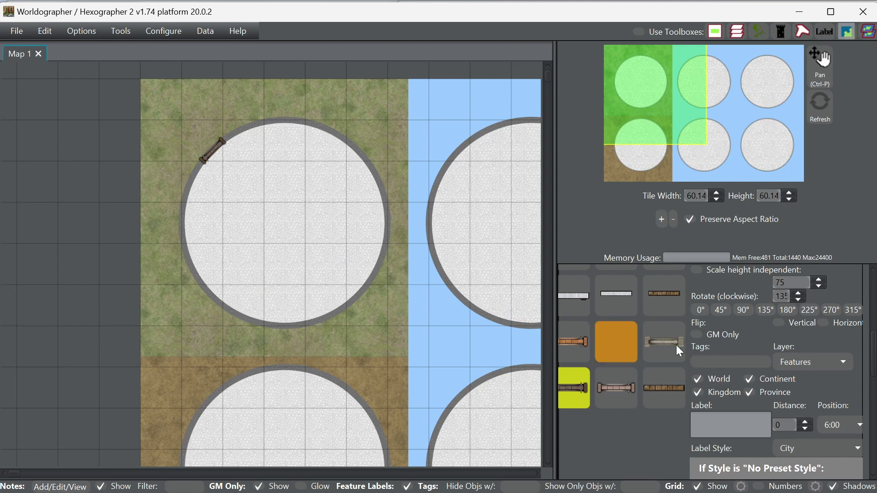
- Close the Features settings and examine the arc options in the Shapes settings
scroll(873, 354, down, 3)
scroll(872, 328, down, 2)
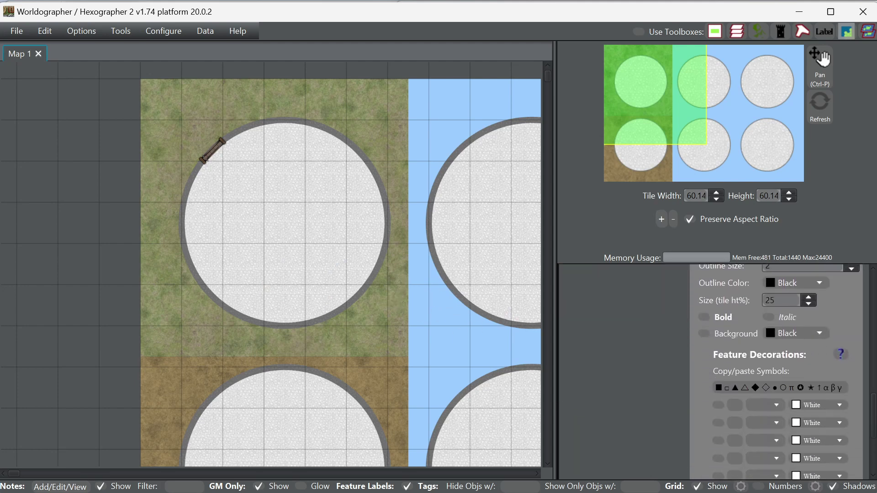
scroll(872, 328, up, 5)
scroll(871, 328, down, 1)
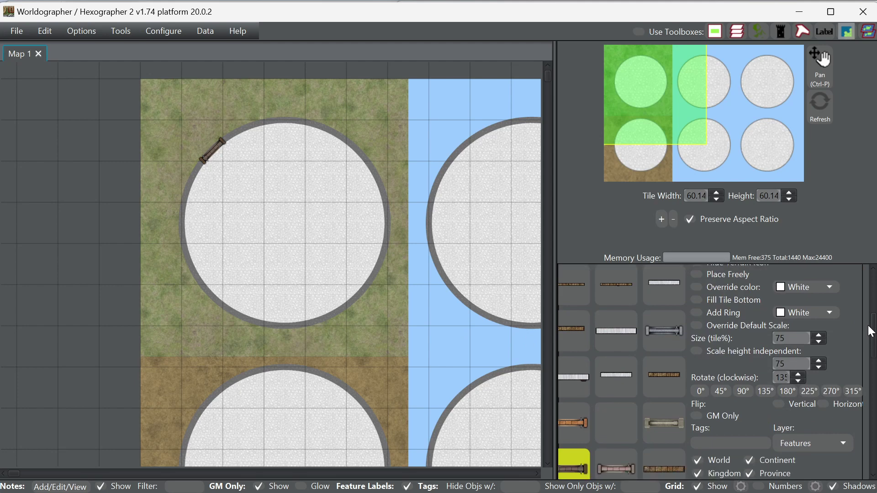
scroll(872, 332, up, 4)
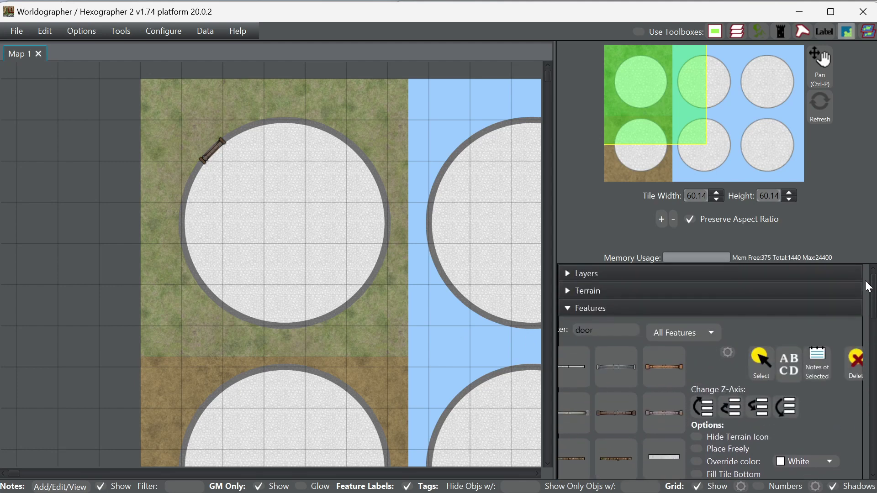
click(708, 313)
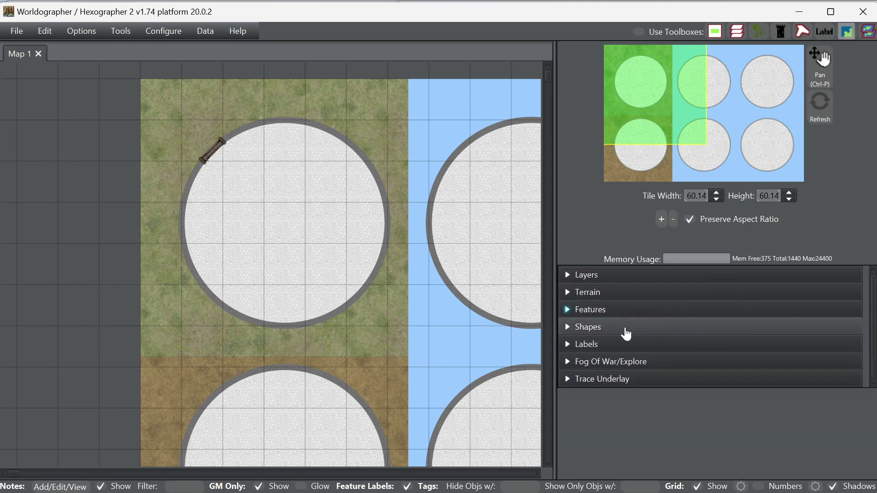
click(625, 333)
scroll(664, 432, down, 15)
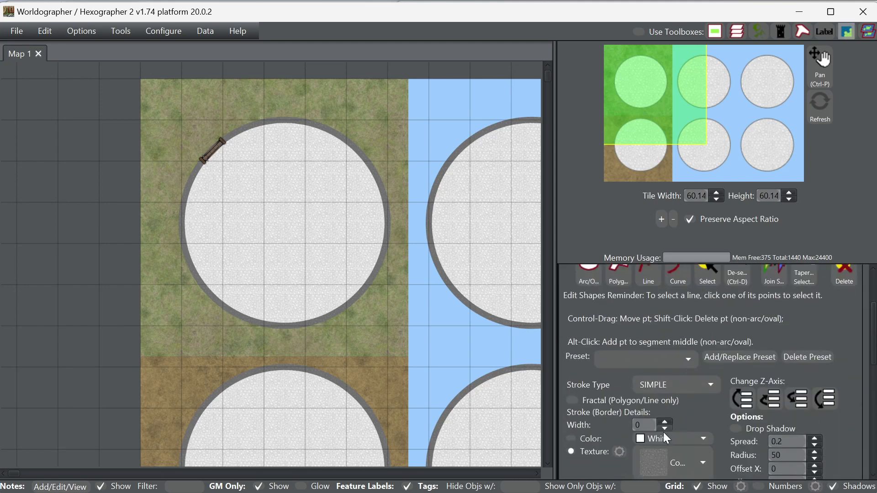
scroll(628, 421, down, 6)
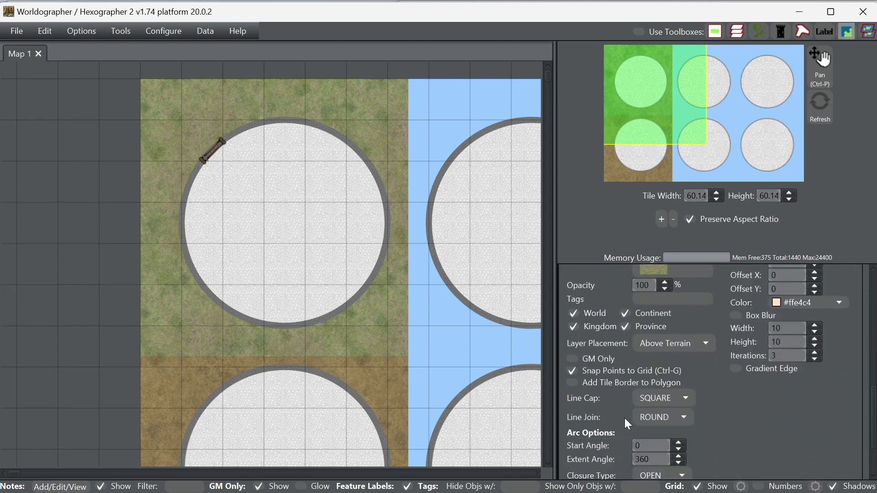
scroll(619, 413, down, 2)
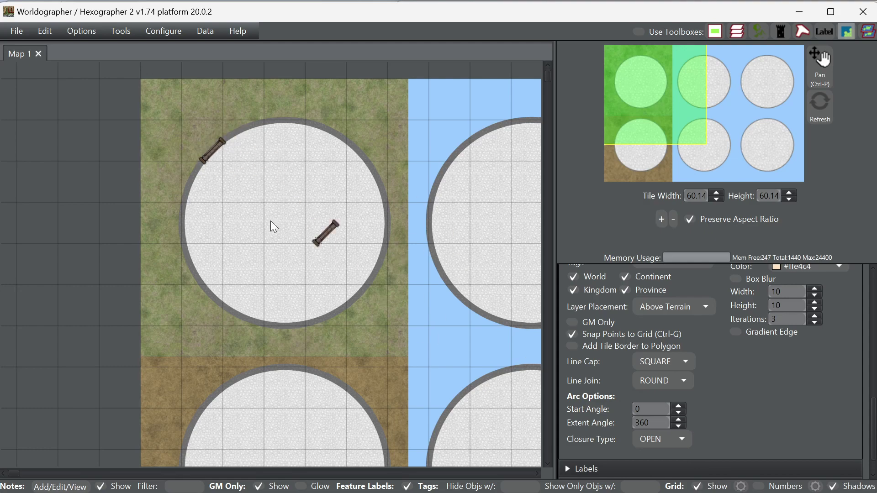
- Select the upper-left room's circle by its centre point and bring the whole room into view
scroll(182, 141, up, 5)
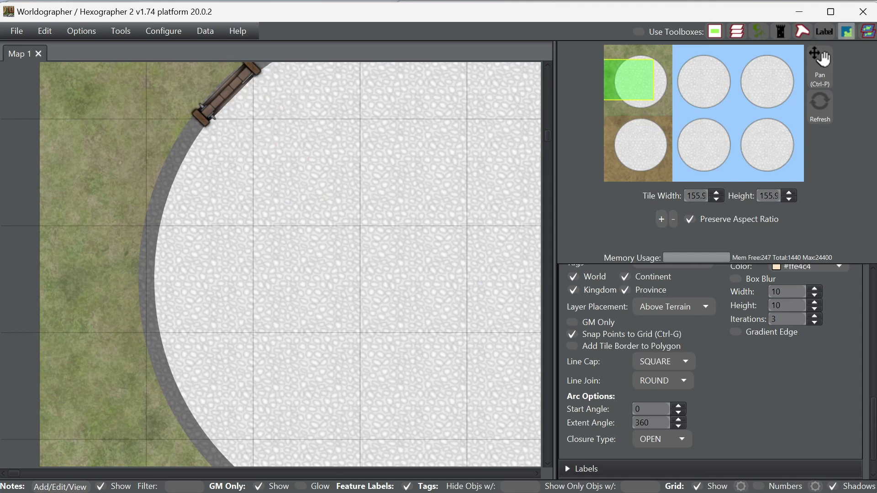
scroll(874, 429, up, 5)
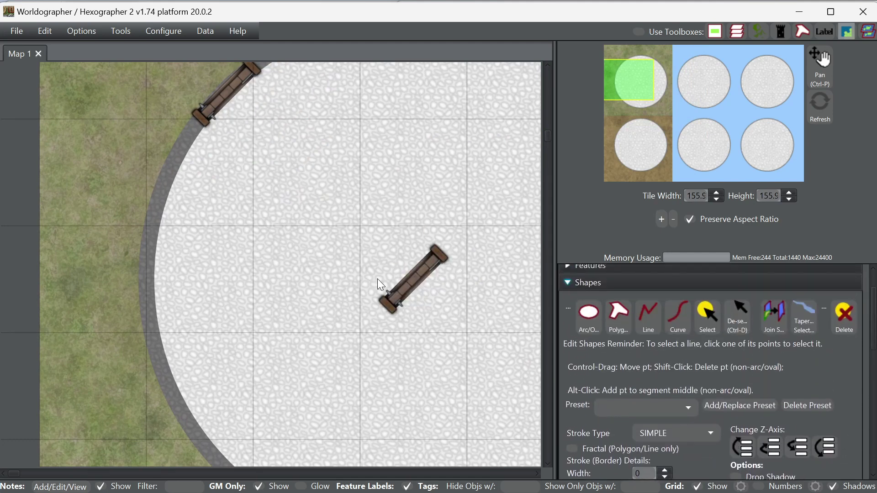
click(607, 320)
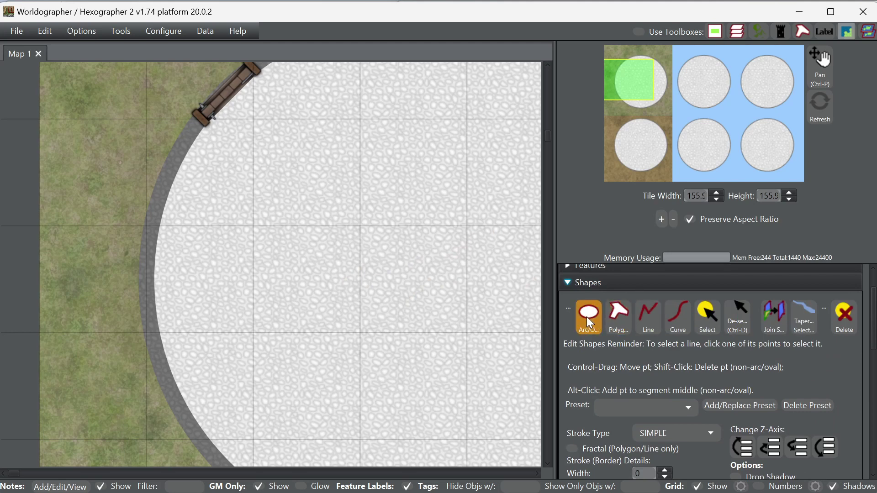
scroll(874, 312, down, 3)
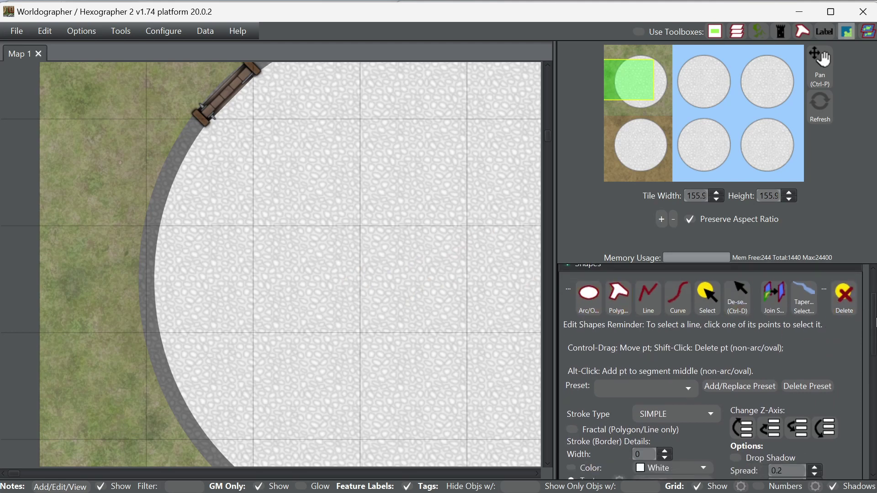
scroll(874, 311, up, 3)
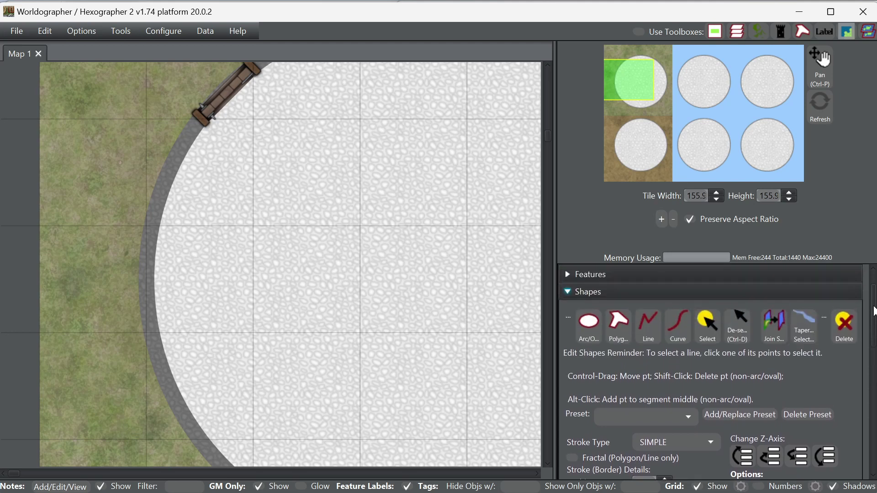
click(706, 325)
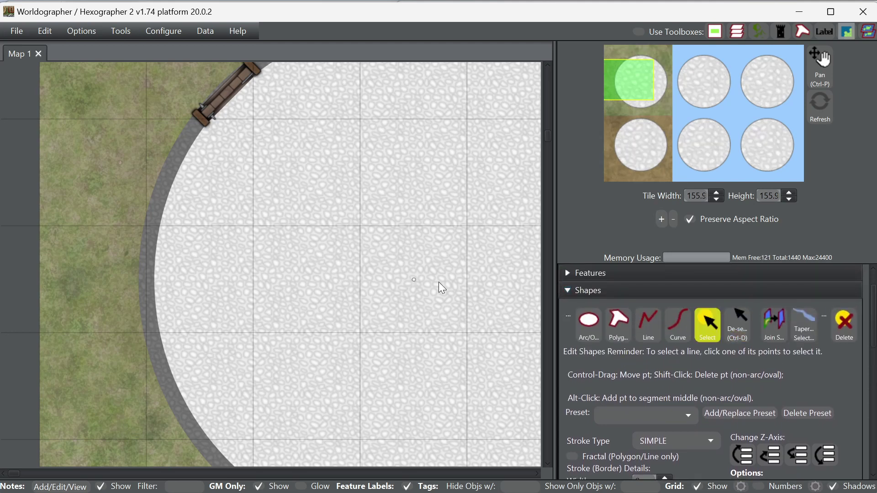
click(414, 280)
scroll(470, 279, down, 2)
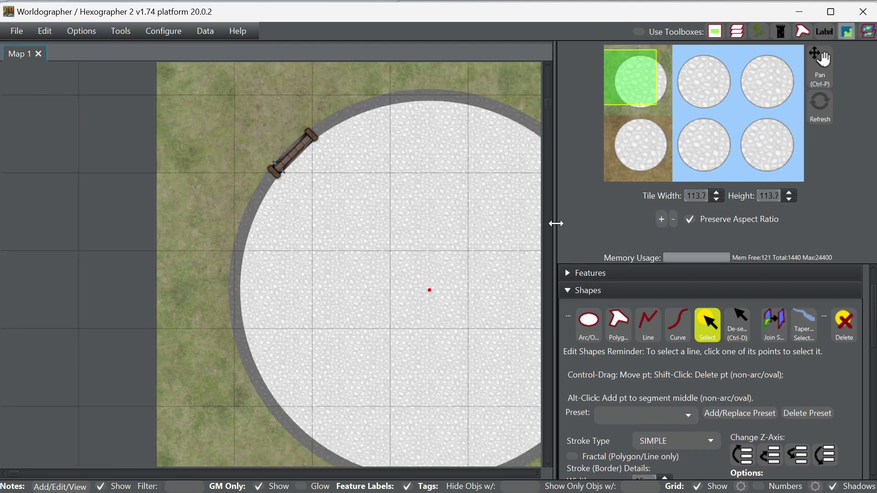
drag(637, 86, 646, 86)
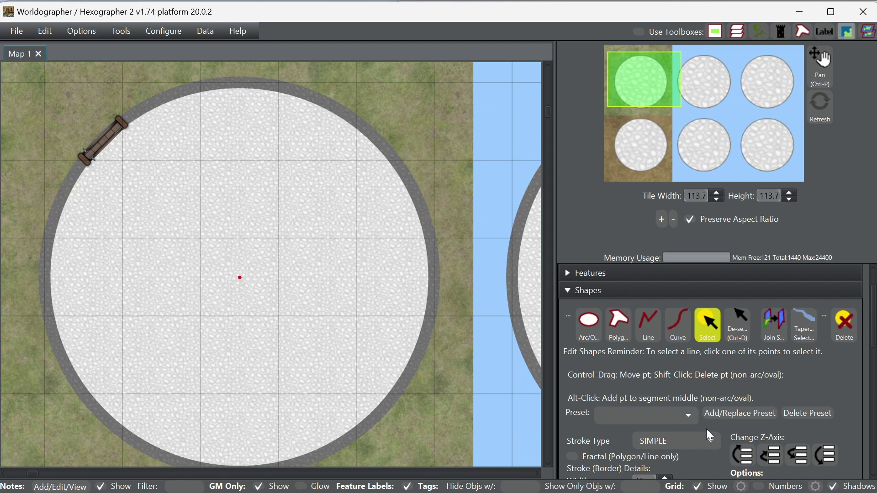
- Set the selected circle's arc extent angle to 340 to open a gap in its wall
scroll(663, 413, down, 5)
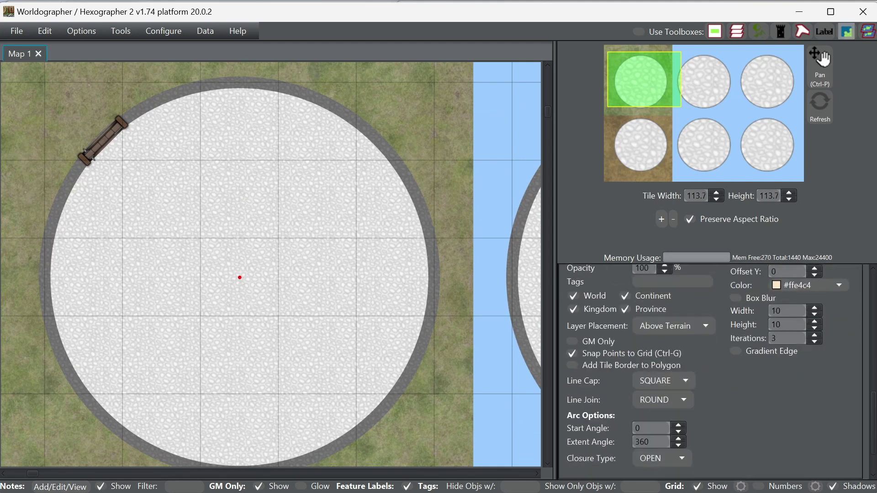
double_click(638, 390)
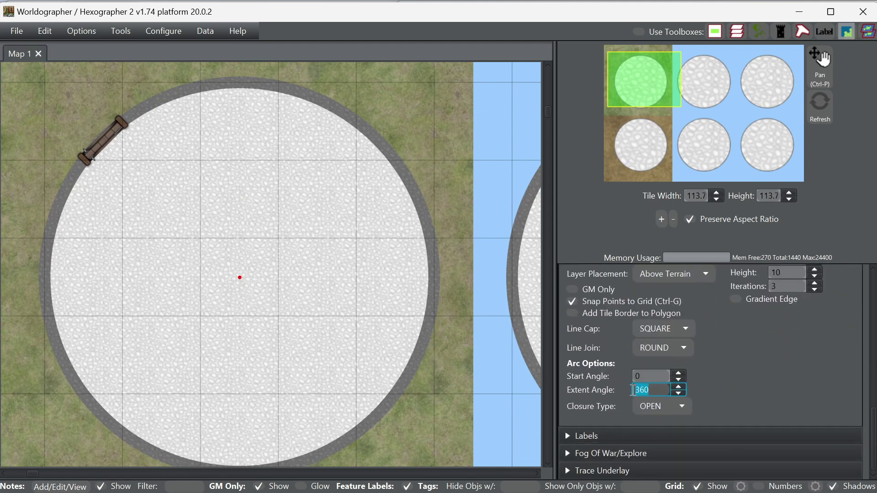
text(350)
key(Return)
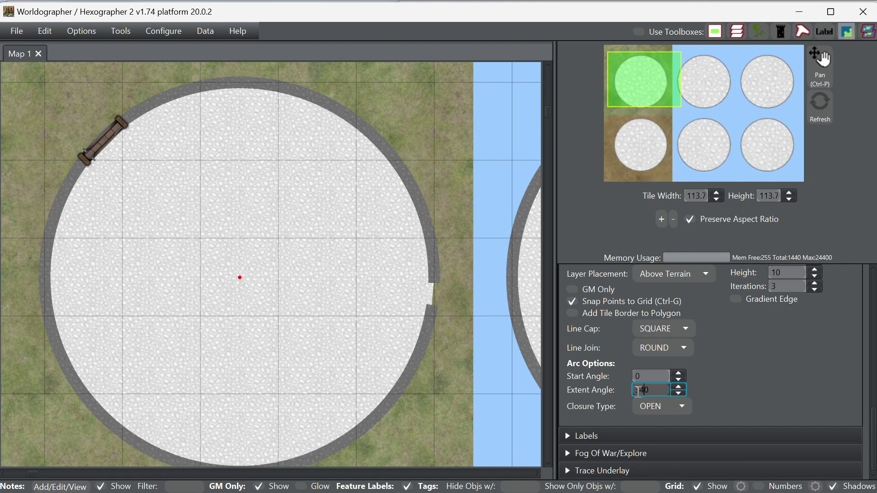
key(Return)
- Try start angles of 230 and 290 for the selected circle's arc
click(639, 376)
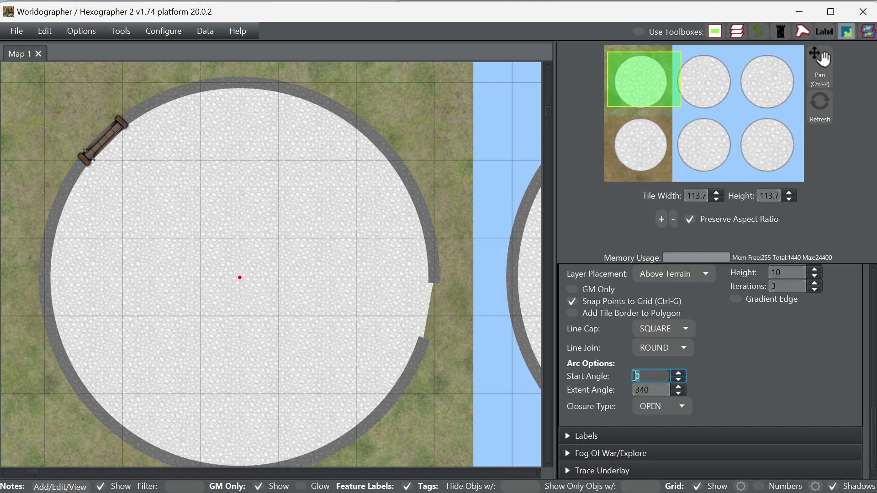
drag(639, 376, 629, 381)
text(230)
key(Return)
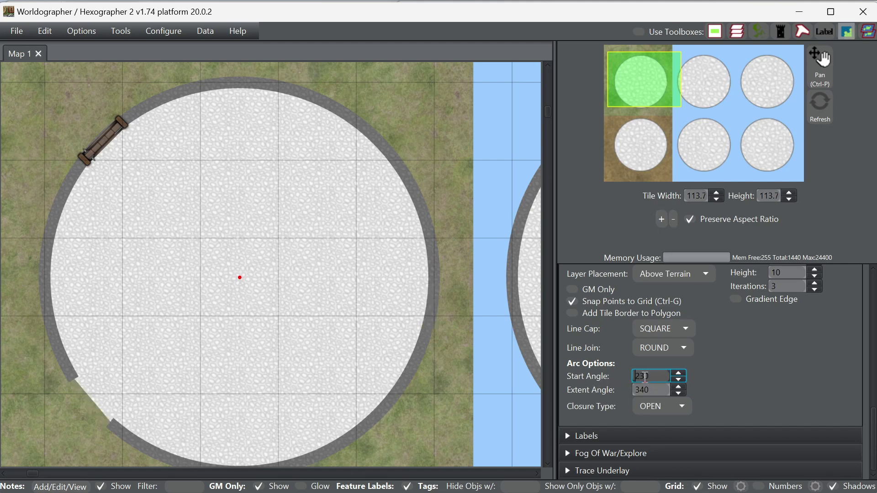
drag(644, 376, 639, 377)
text(9)
key(Return)
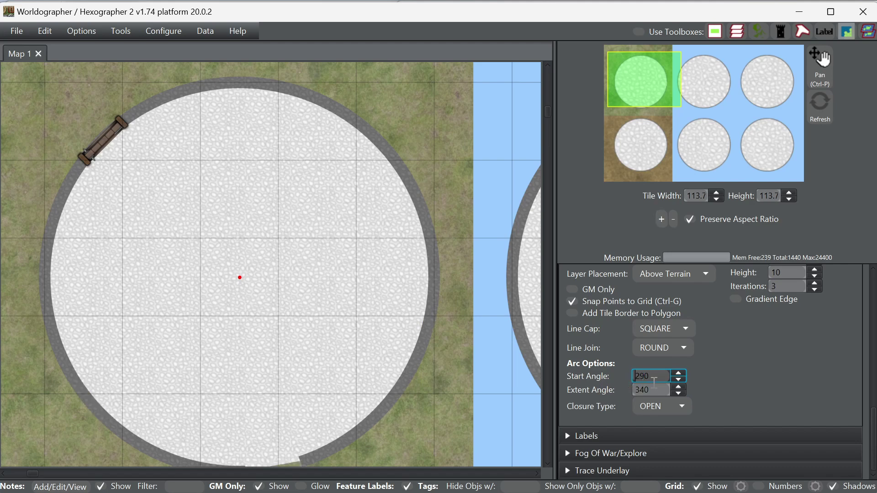
- Set the circle's arc start angle to 145 so the wall gap lines up with the door
drag(645, 377, 624, 386)
text(13)
key(Return)
click(679, 380)
click(680, 380)
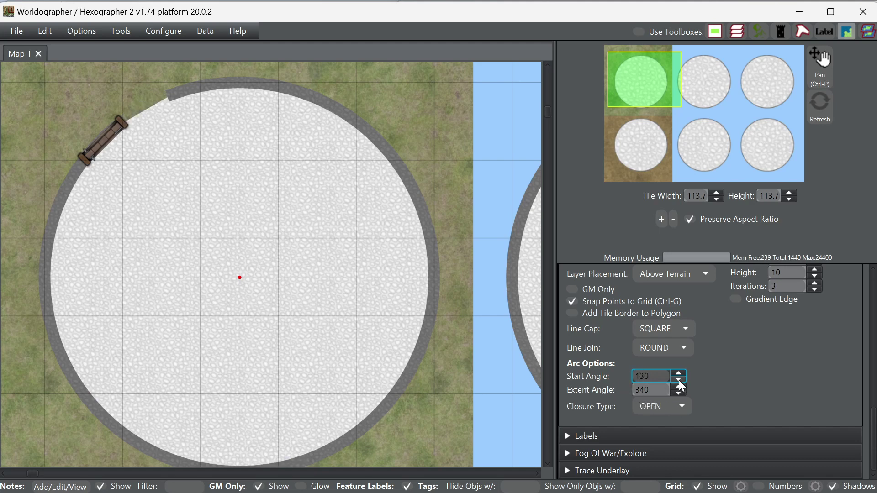
click(680, 380)
click(680, 374)
click(679, 374)
click(679, 374)
click(679, 374)
click(679, 373)
click(679, 373)
click(679, 374)
click(679, 374)
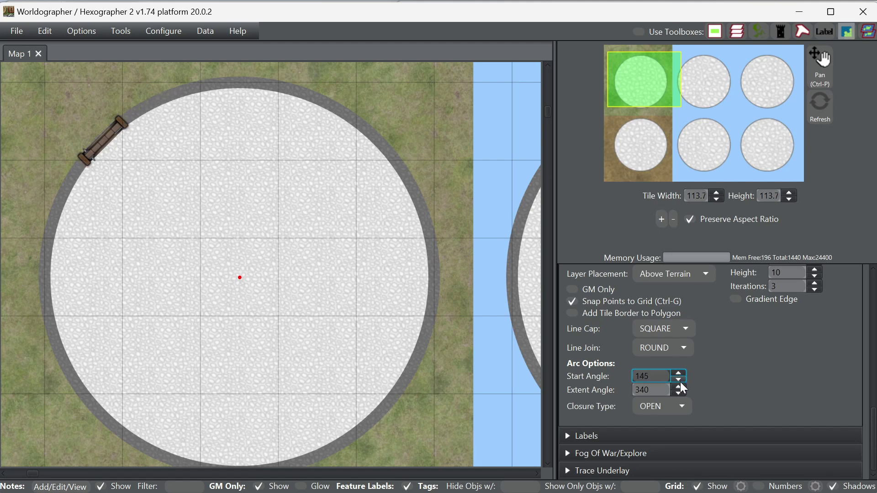
- Try slightly larger and smaller extent angles for the wall gap and return the extent to 340
click(679, 386)
click(679, 387)
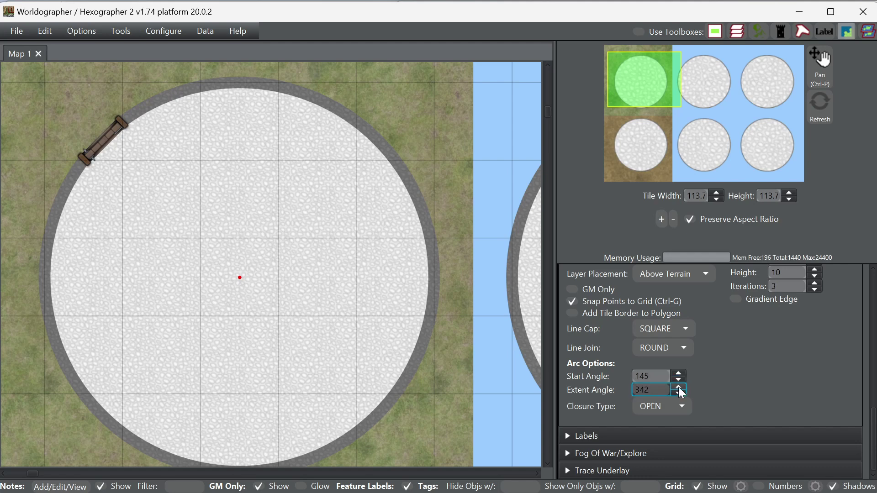
click(680, 386)
click(680, 387)
click(679, 393)
click(680, 394)
click(680, 394)
click(680, 393)
click(679, 393)
click(680, 394)
click(676, 387)
click(677, 387)
- Filter the available map features by "stair"
scroll(752, 373, up, 1)
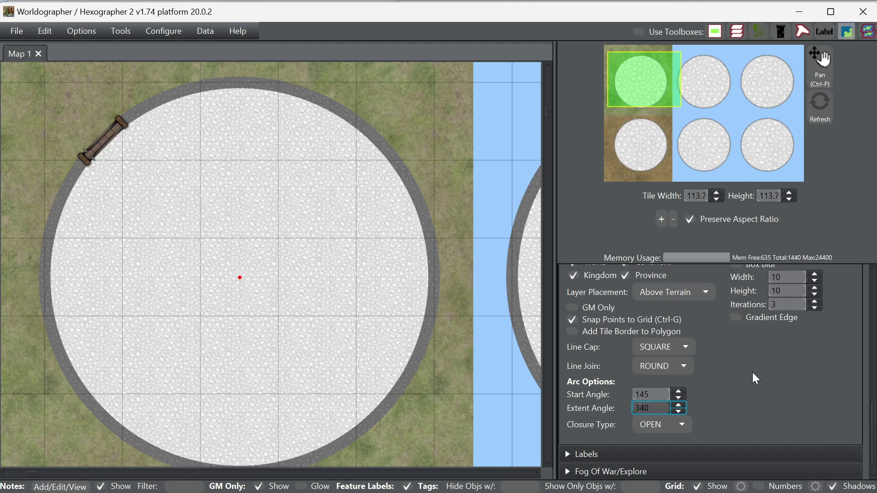
scroll(752, 372, up, 7)
scroll(727, 369, up, 3)
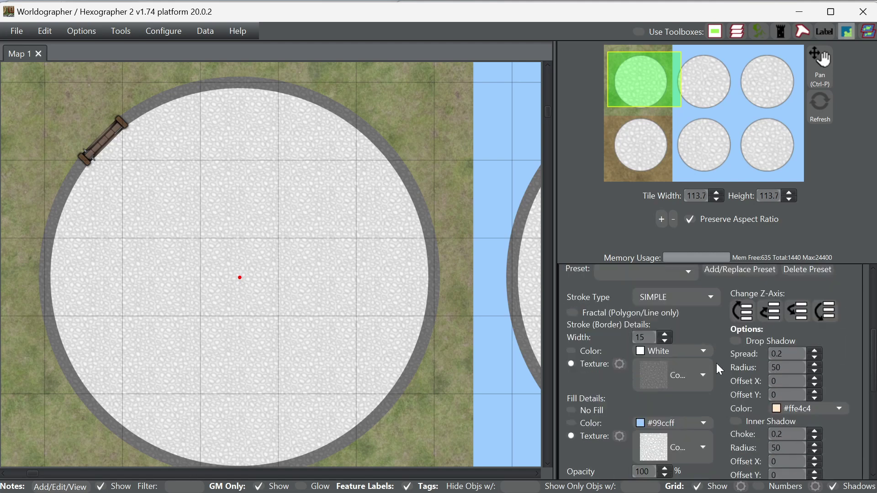
scroll(696, 365, up, 1)
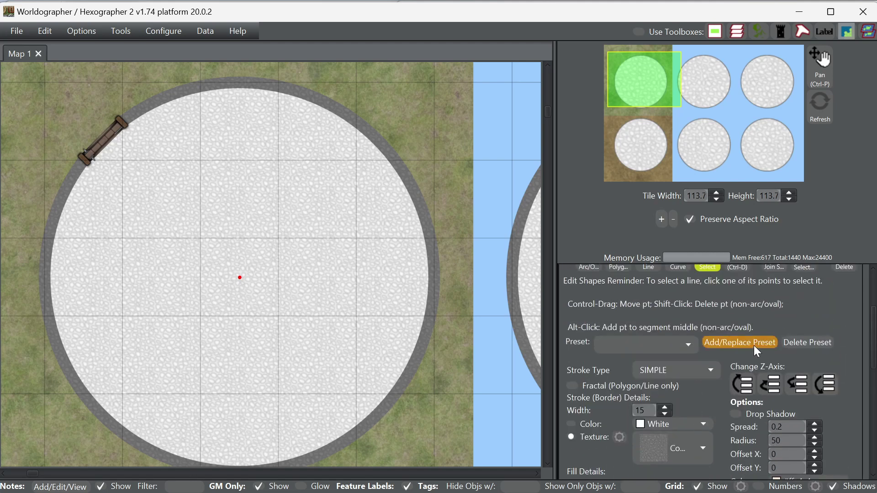
scroll(754, 345, up, 2)
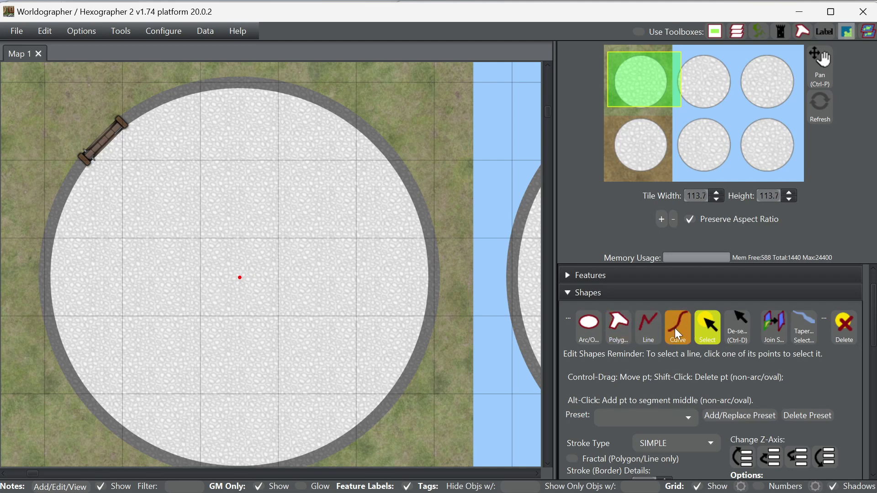
click(649, 295)
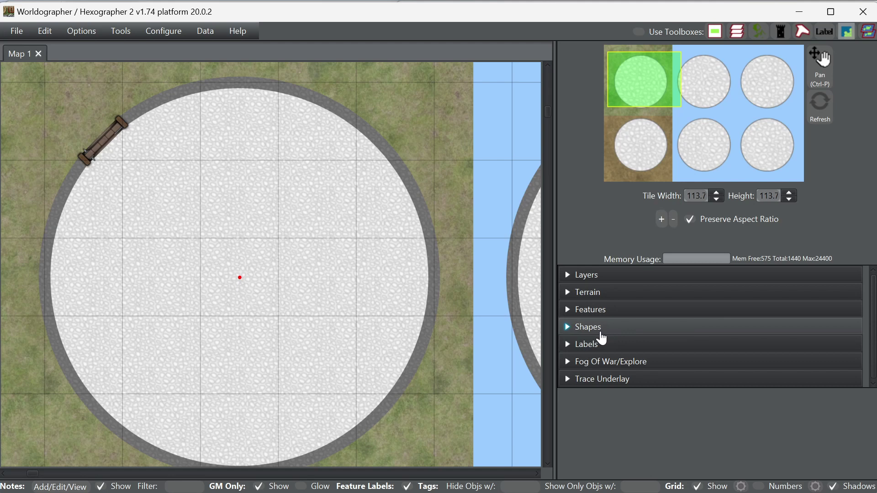
click(601, 335)
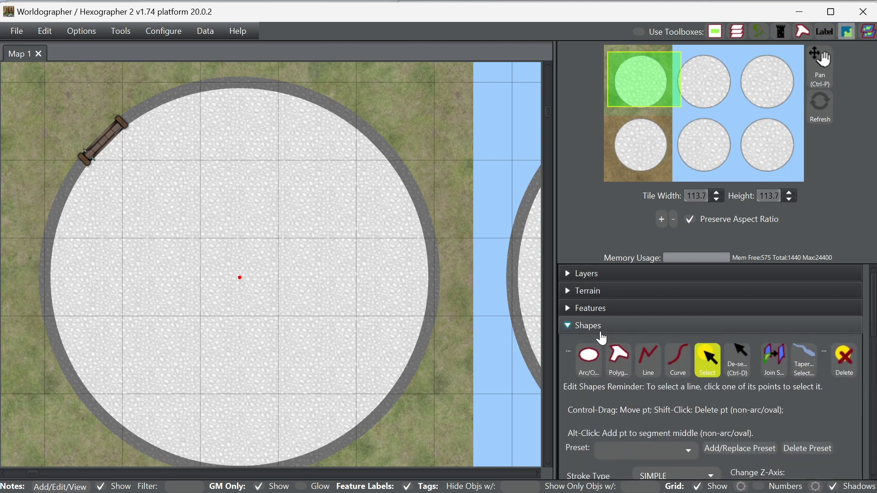
click(604, 325)
click(609, 309)
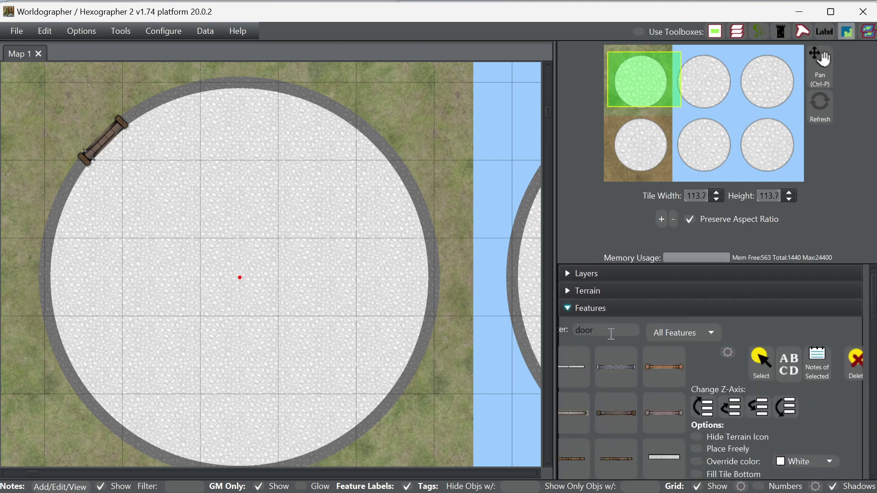
drag(606, 327, 528, 326)
text(stair)
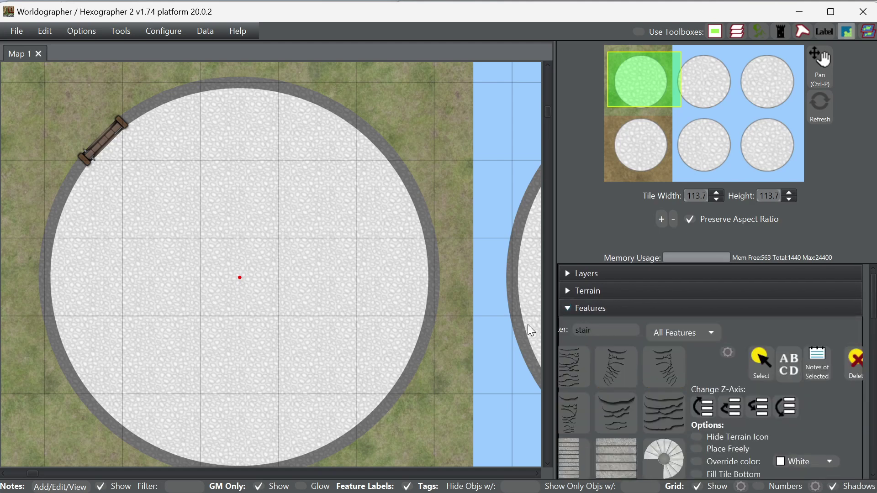
- Place a Battlemat Stairs Stone Spiral Circular feature in the lower middle of the circular room that has the door
drag(873, 306, 874, 336)
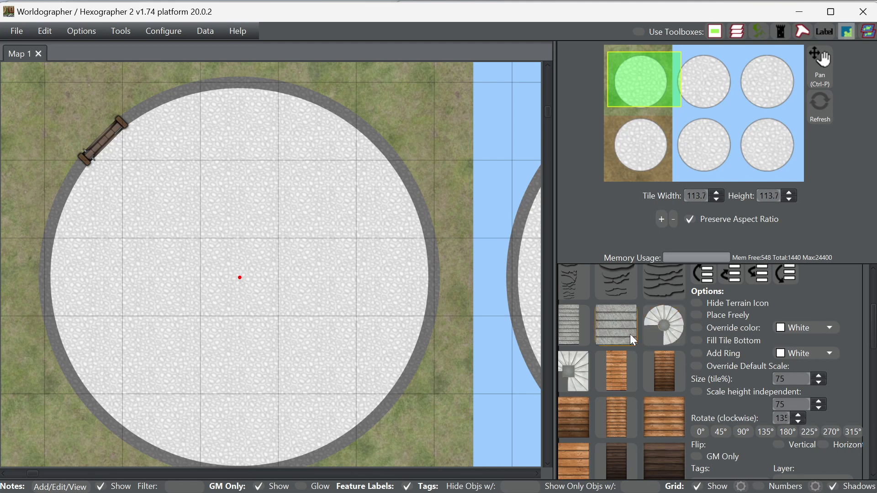
scroll(657, 366, up, 3)
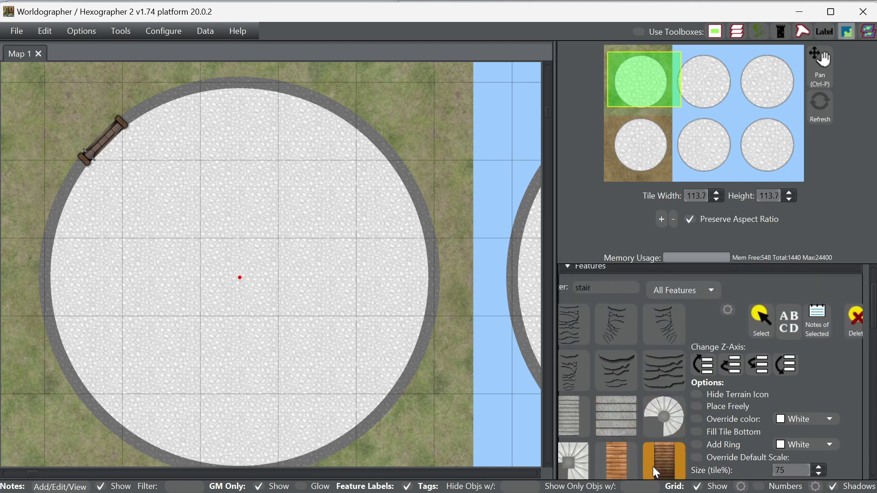
scroll(654, 462, down, 2)
scroll(652, 443, down, 6)
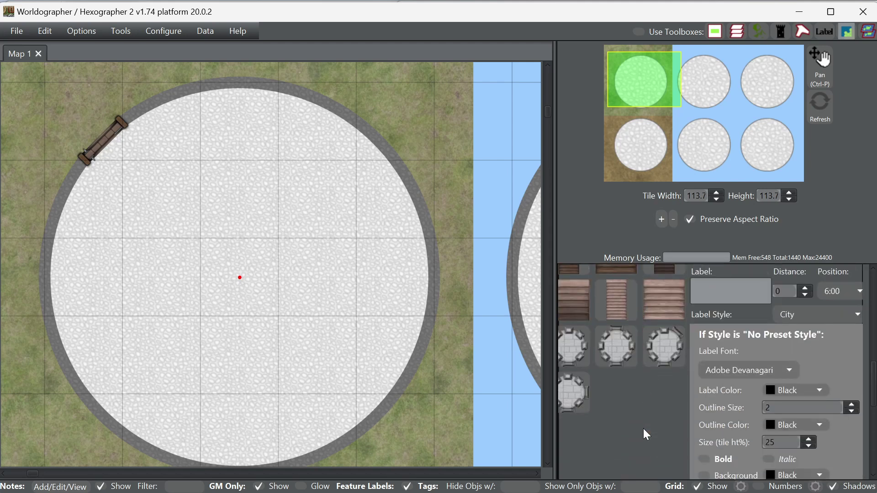
scroll(643, 415, up, 3)
click(659, 446)
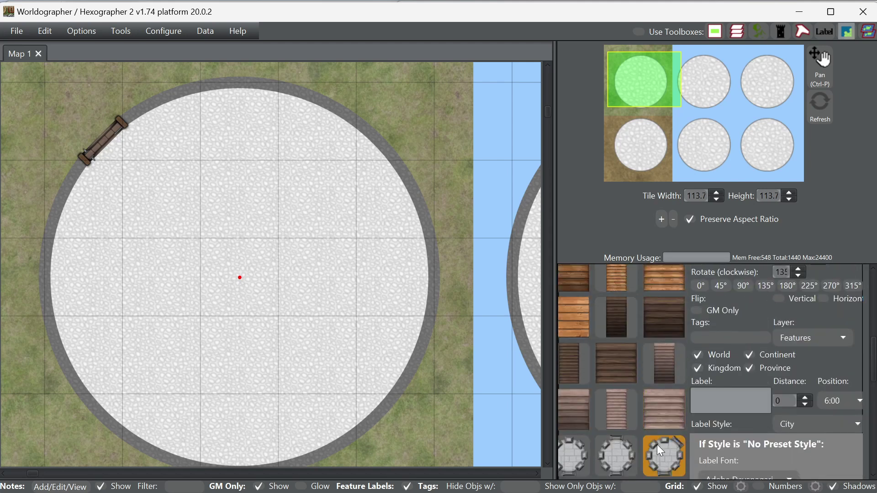
scroll(650, 451, down, 2)
click(621, 404)
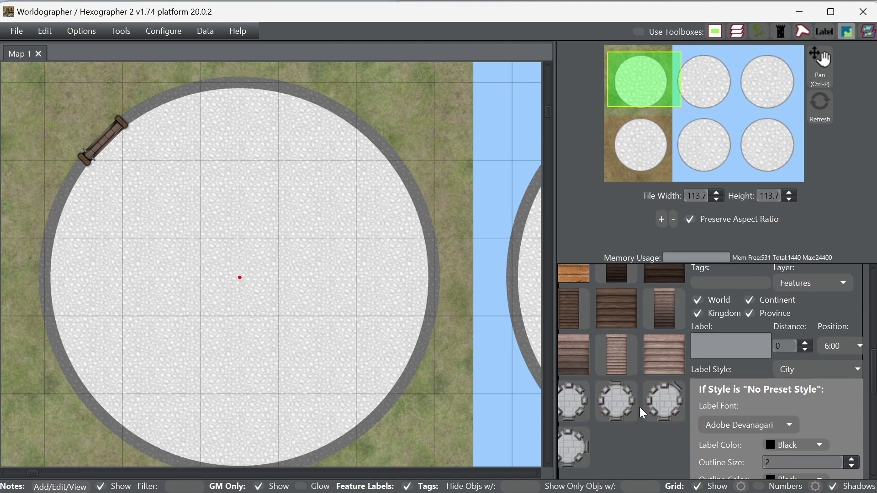
scroll(651, 430, up, 2)
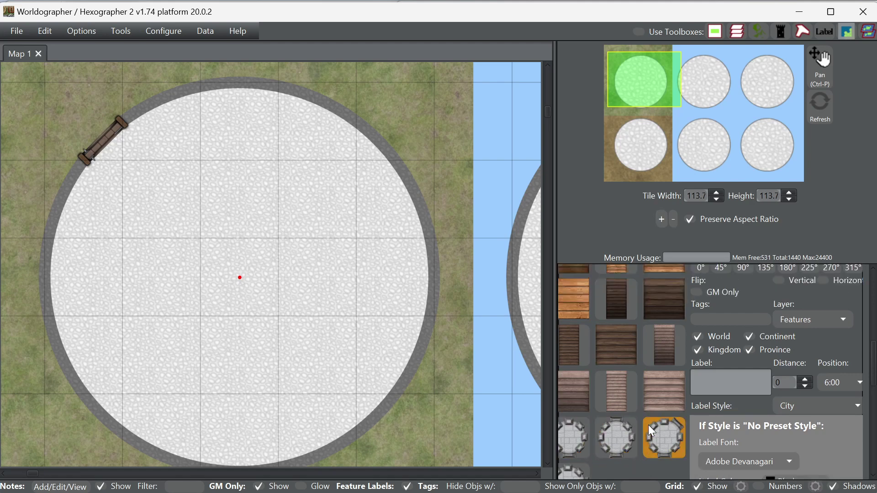
scroll(650, 424, up, 5)
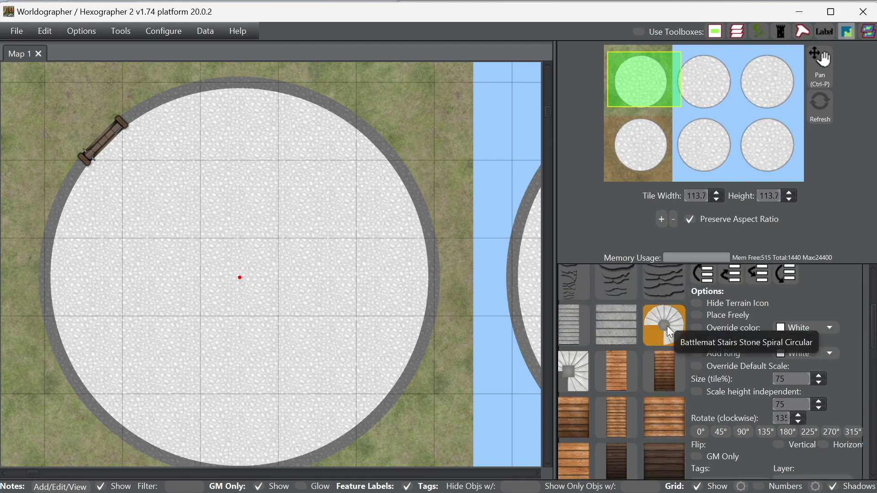
click(667, 326)
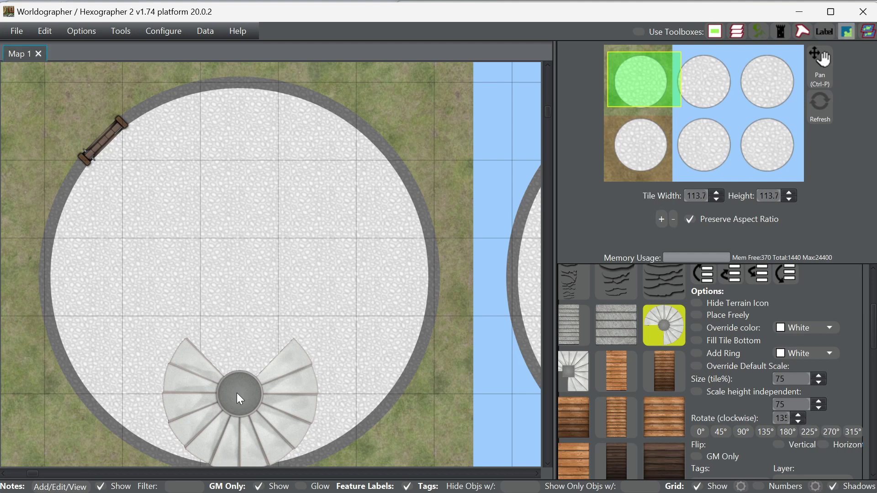
- Activate the Arc/Oval shape tool and set its fill to No Fill
drag(871, 345, 867, 289)
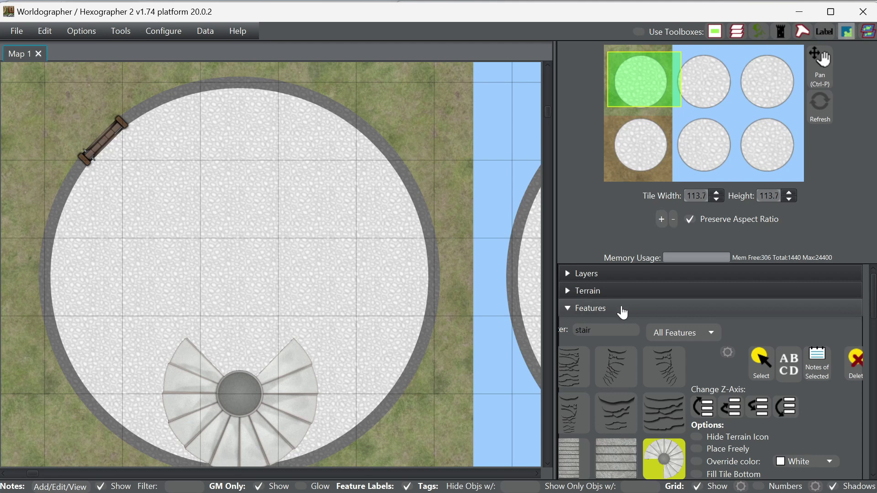
click(621, 311)
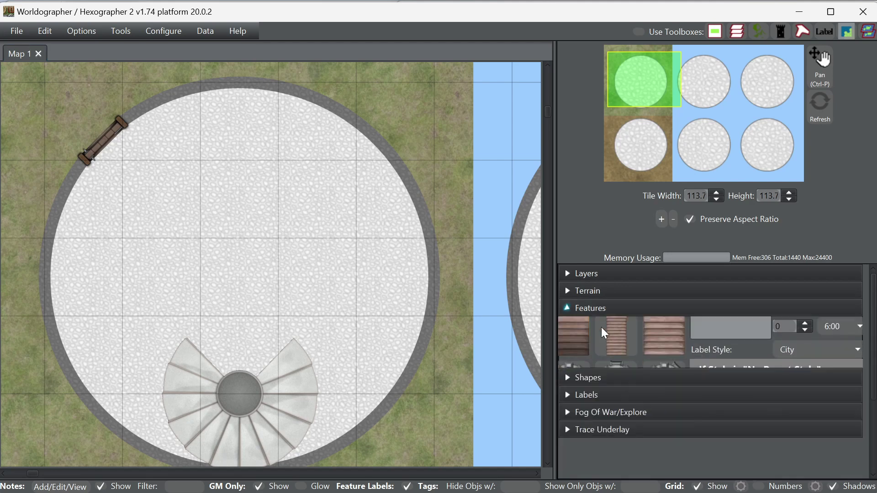
click(601, 327)
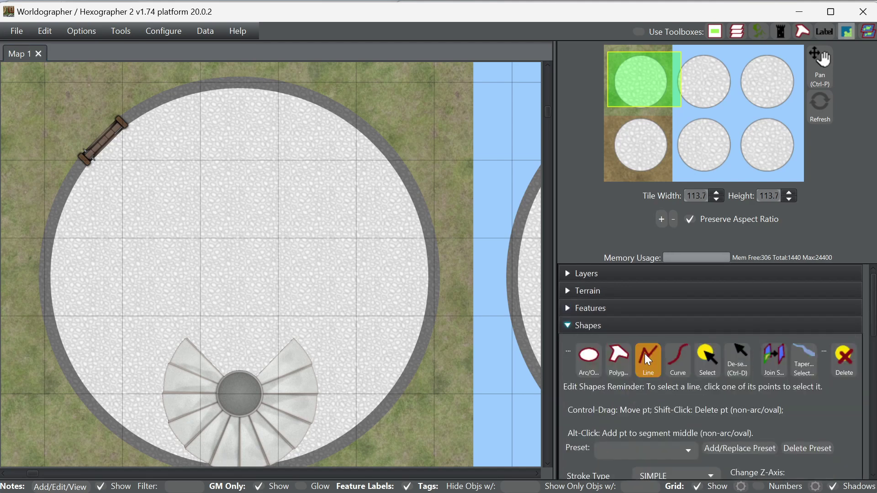
click(594, 373)
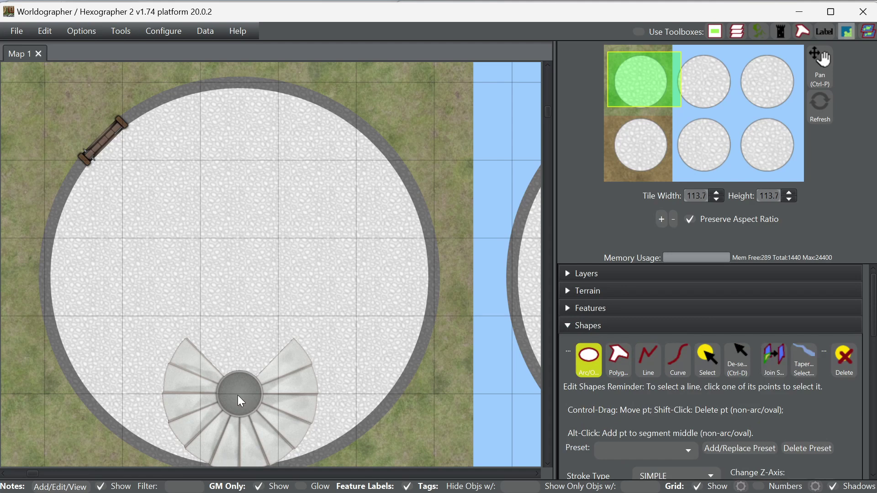
scroll(745, 399, down, 8)
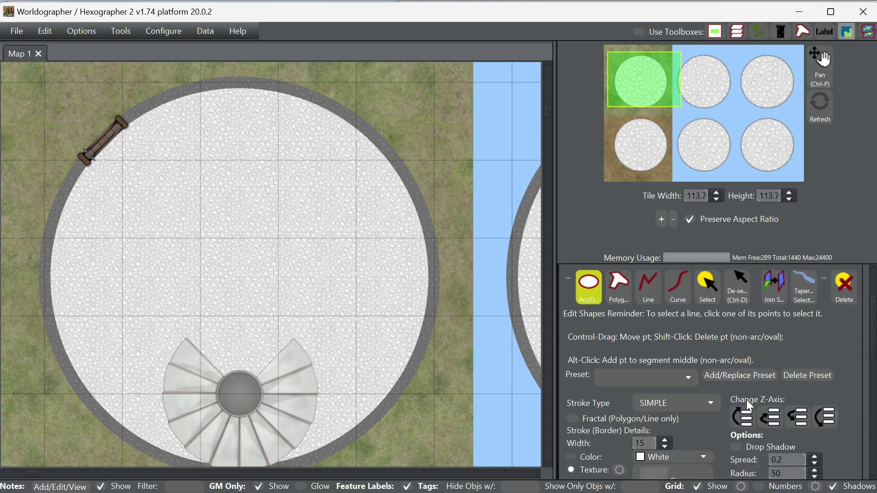
scroll(726, 390, down, 8)
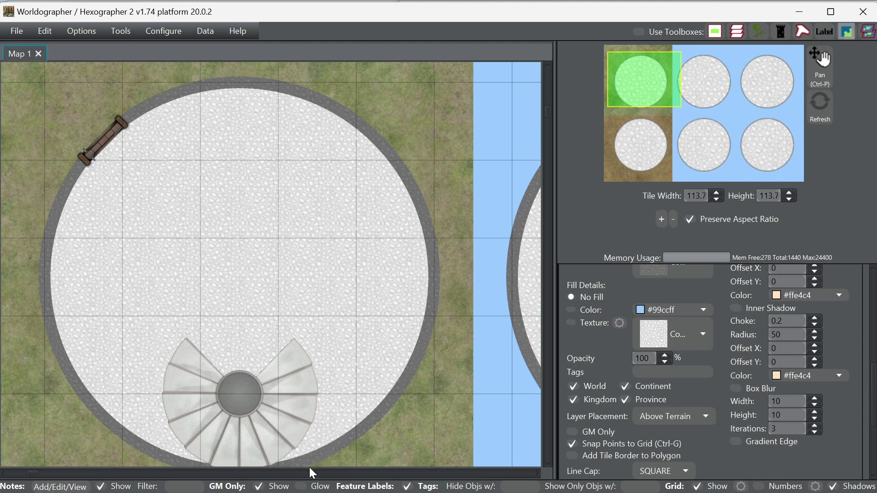
scroll(736, 408, up, 8)
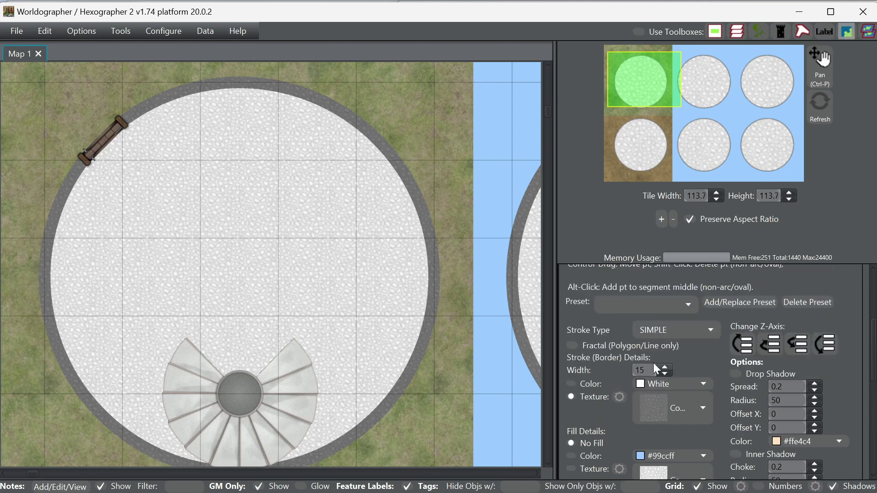
click(271, 270)
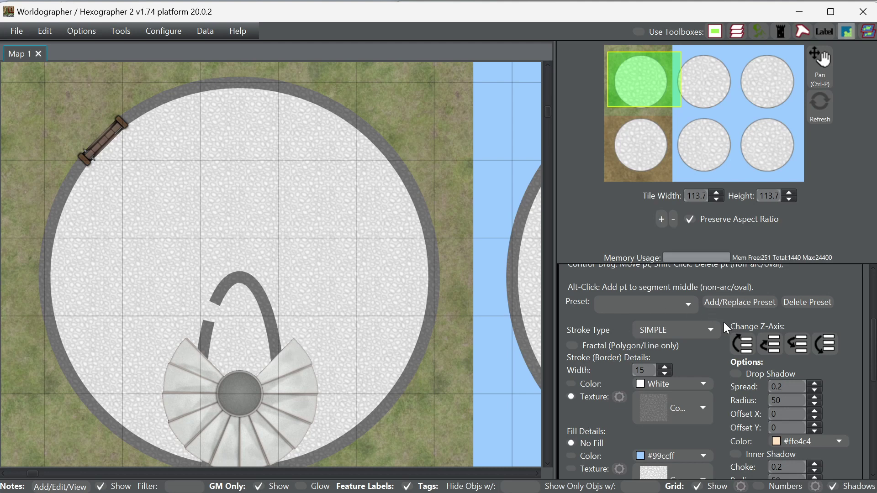
scroll(820, 332, up, 3)
click(842, 286)
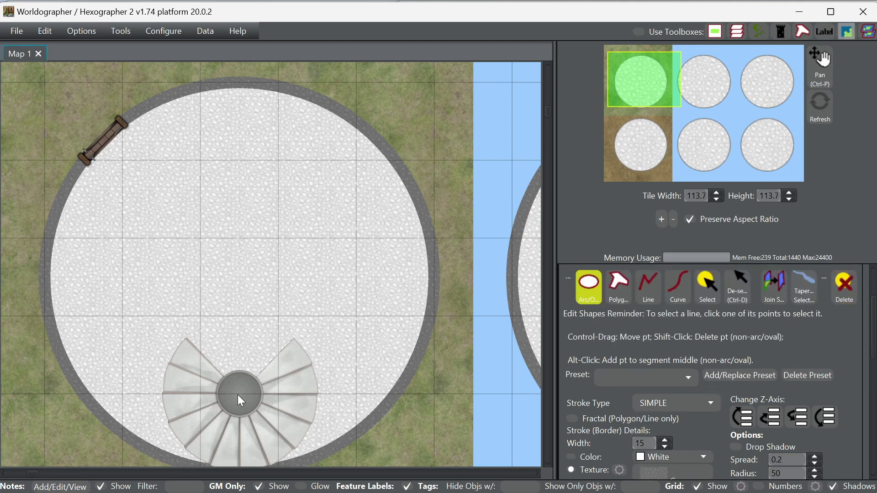
key(ctrl+z)
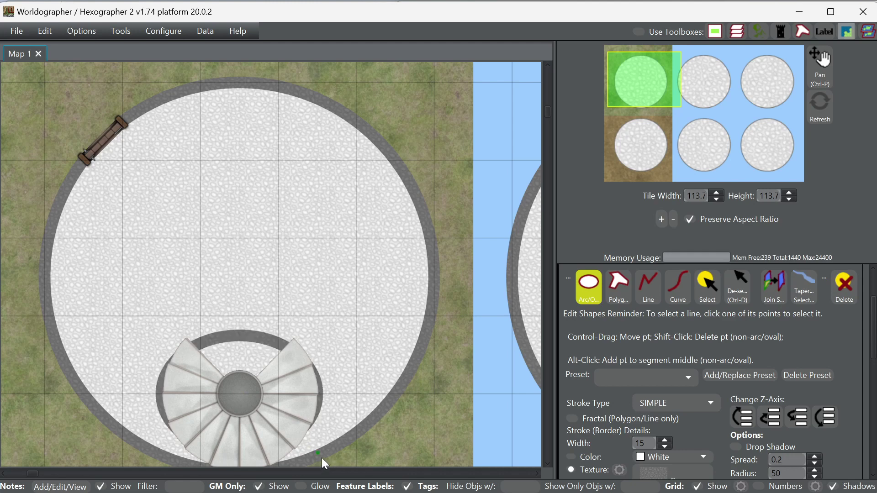
- Draw an unfilled circular wall around the spiral staircase, centred on its middle post and meeting the room's lower wall
click(319, 456)
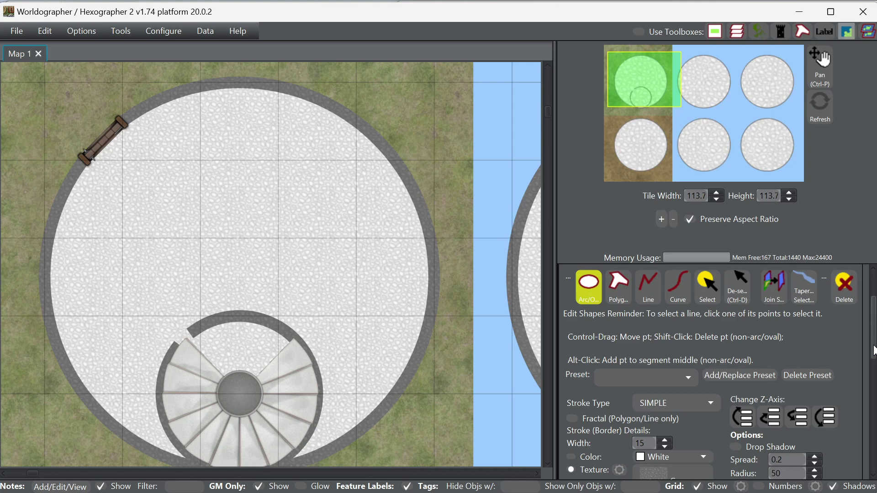
- Add a map layer named "Above Features" directly above the Features layer
drag(874, 351, 874, 418)
click(657, 401)
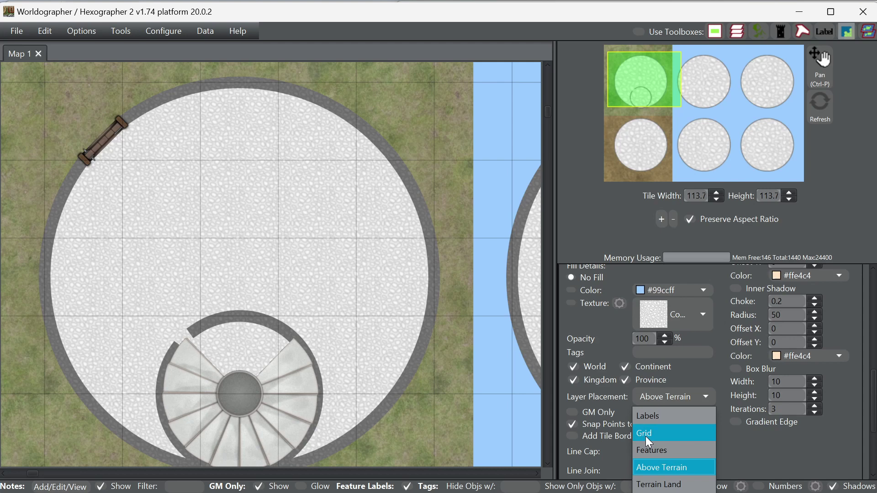
click(771, 451)
scroll(768, 448, up, 5)
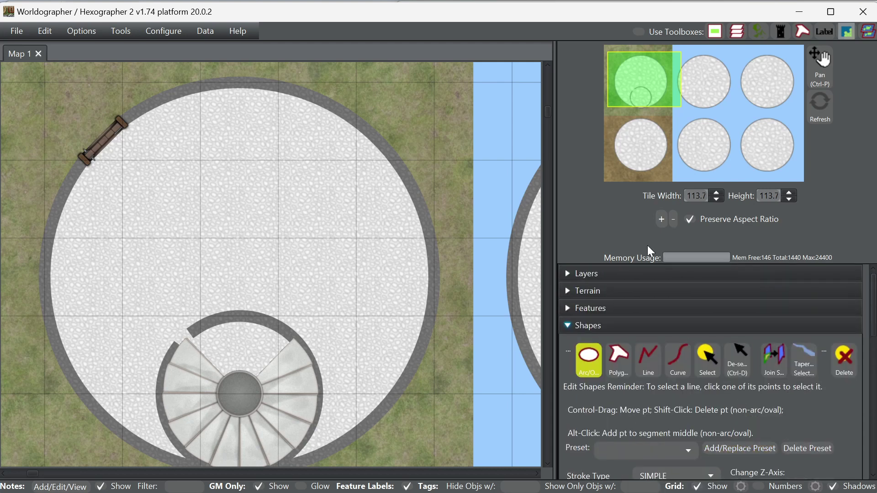
click(644, 275)
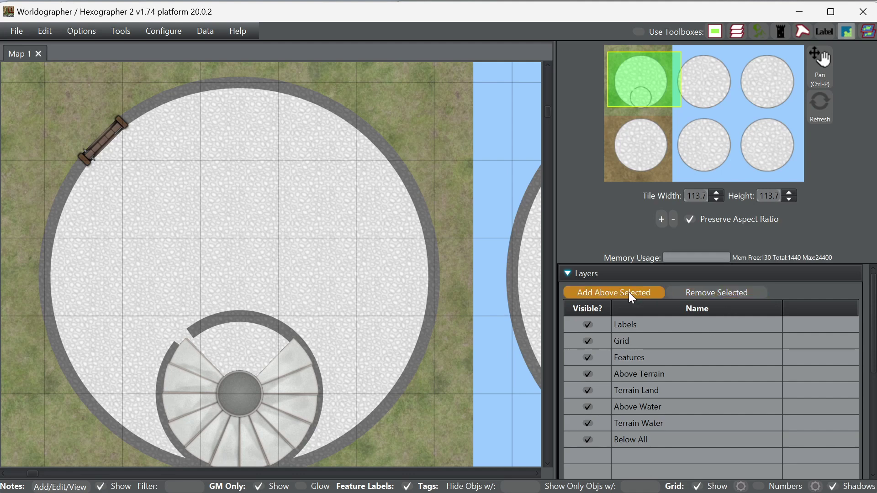
click(629, 361)
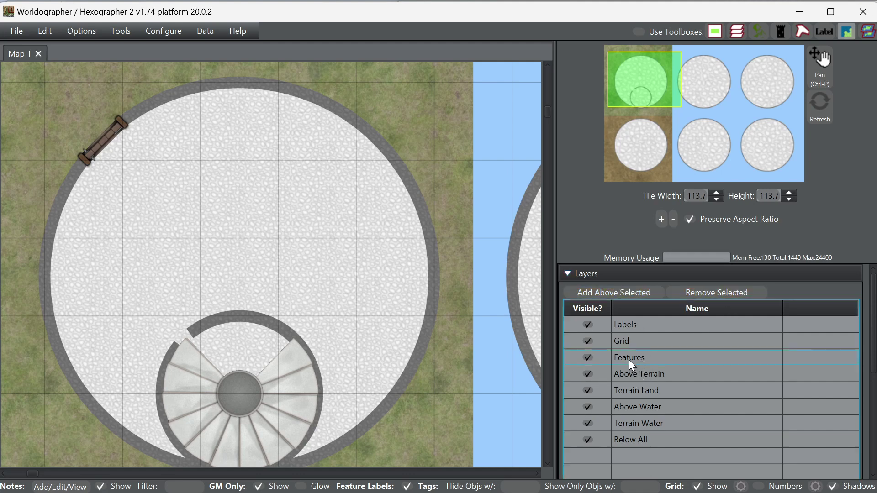
click(619, 294)
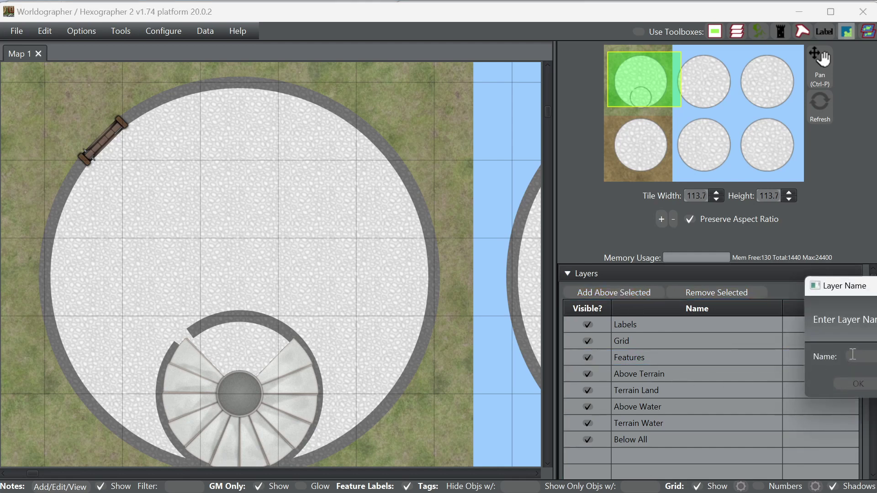
text(bove F)
click(859, 384)
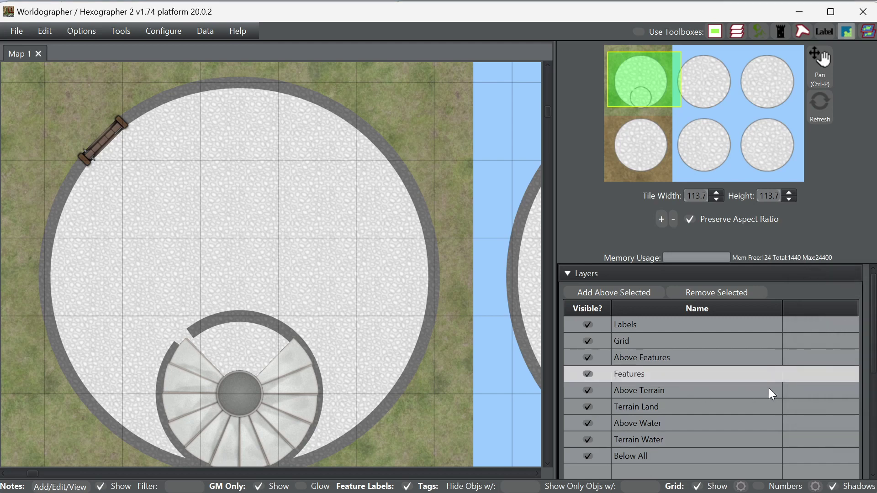
- Set the layer placement of the staircase's circular wall to Above Features
drag(871, 324, 869, 441)
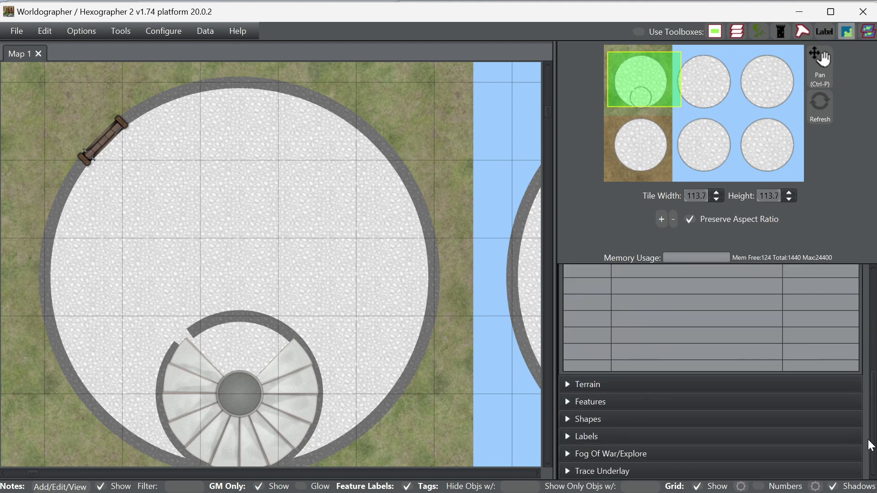
click(656, 419)
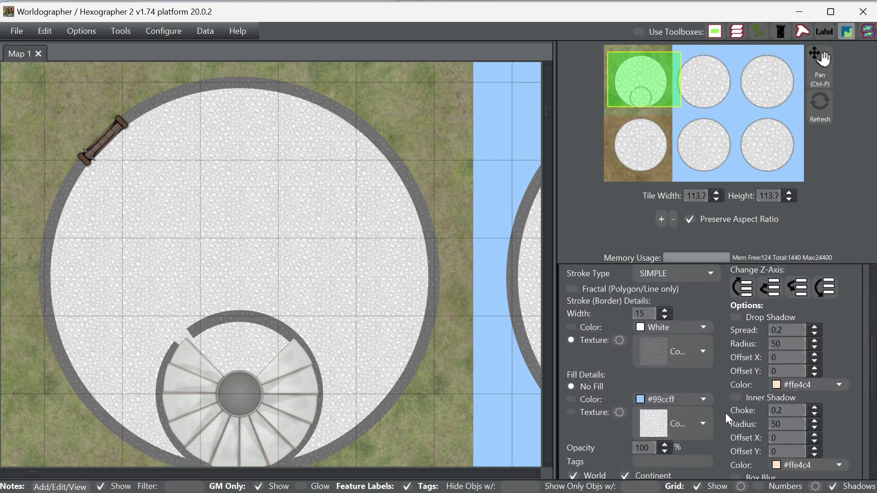
scroll(719, 424, down, 2)
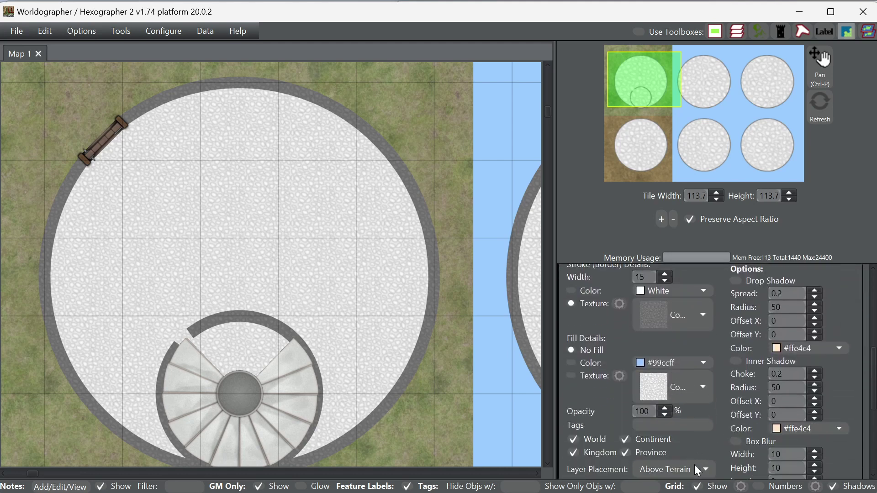
click(691, 466)
key(Return)
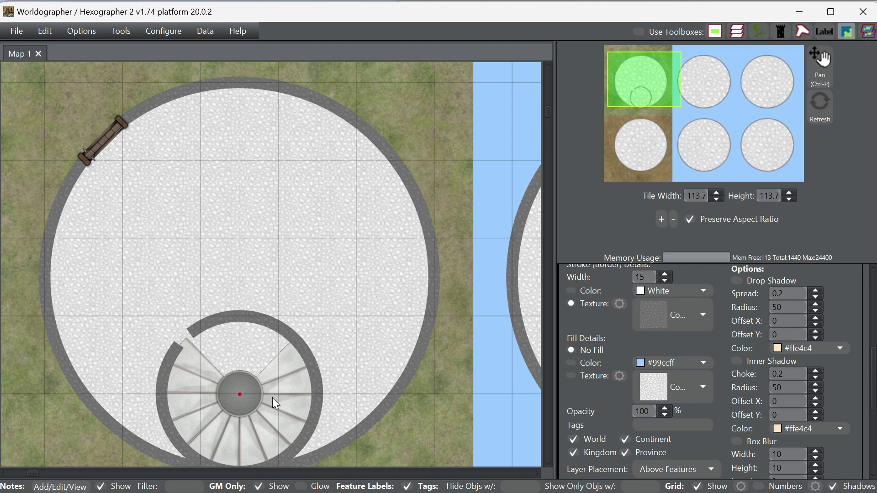
- Rotate the opening in the staircase wall by setting its arc start angle to 120
scroll(852, 370, down, 10)
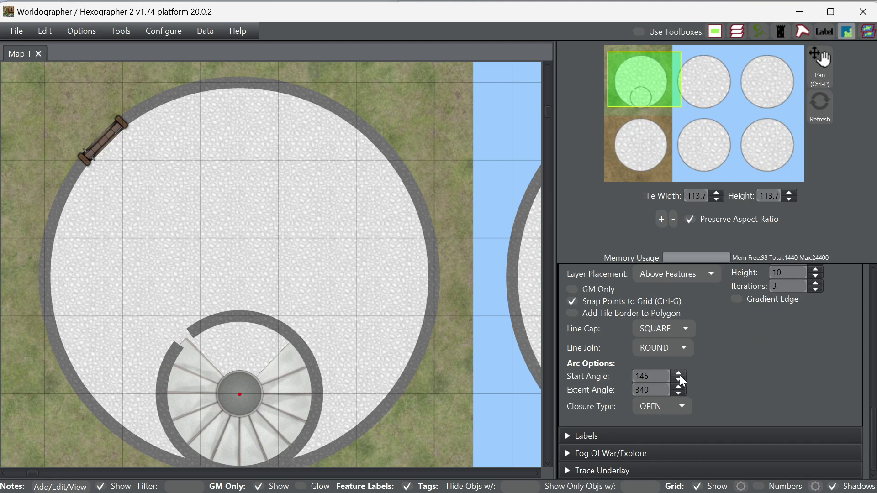
click(680, 374)
click(678, 382)
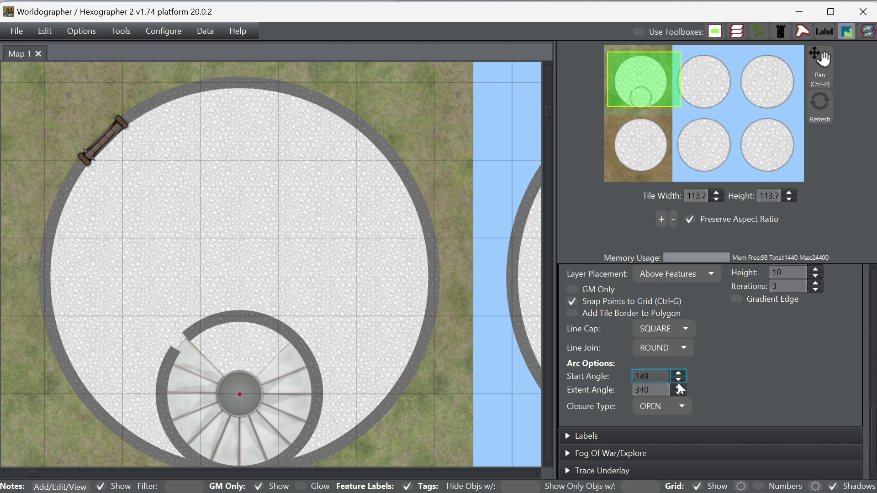
click(678, 382)
click(678, 382)
click(678, 382)
click(678, 382)
click(678, 383)
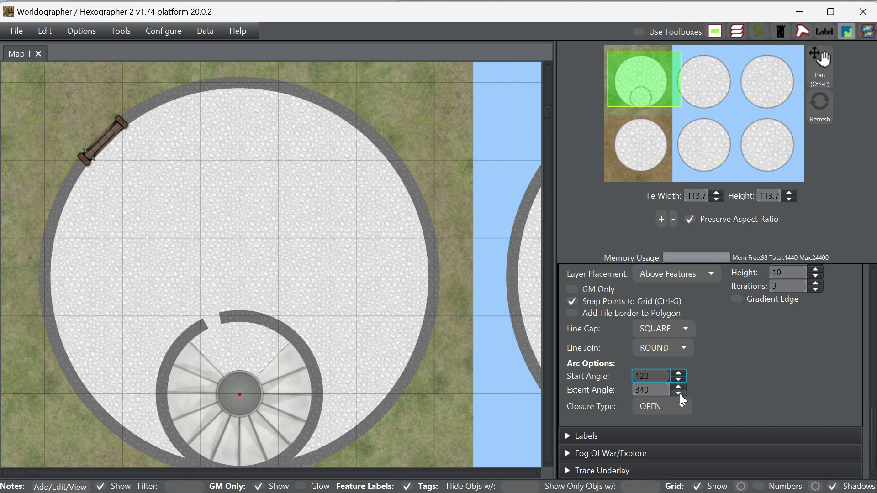
- Widen the opening in the staircase wall by setting the arc's extent angle to 291
click(680, 393)
click(679, 394)
click(680, 395)
click(680, 395)
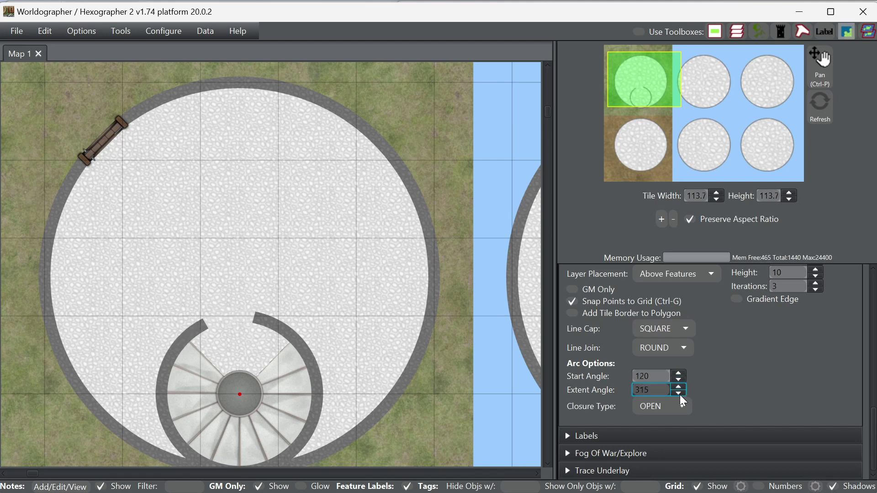
click(680, 395)
click(680, 395)
click(679, 394)
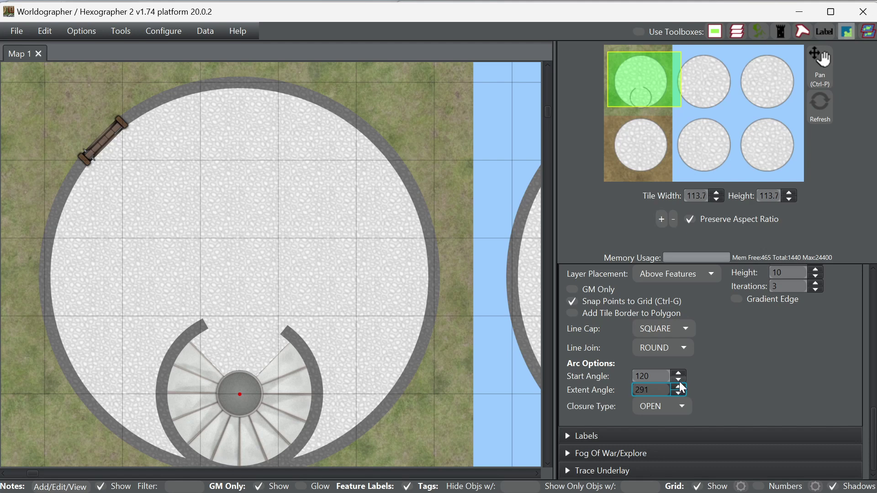
- Align the wall opening with the spiral staircase's edges using start angle 133 and extent angle 275
click(679, 374)
click(679, 374)
click(679, 375)
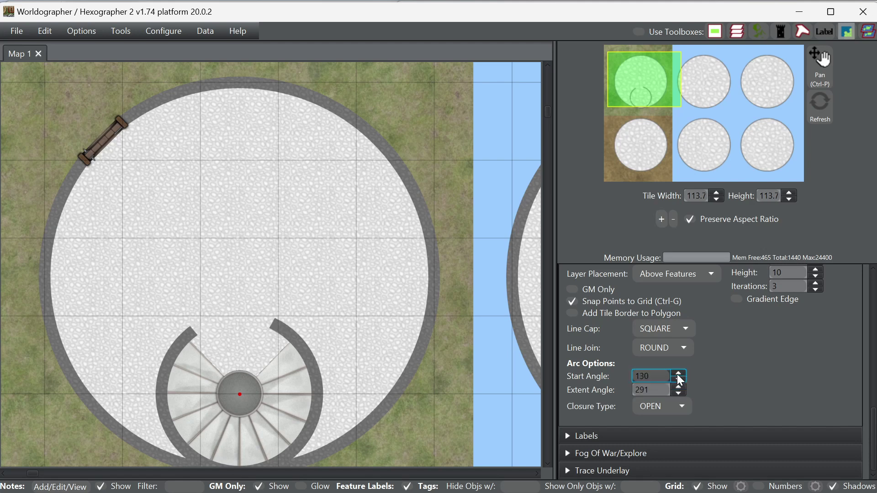
click(679, 375)
click(679, 374)
click(679, 374)
click(679, 376)
click(679, 382)
click(679, 382)
click(679, 382)
click(679, 387)
drag(678, 392, 678, 392)
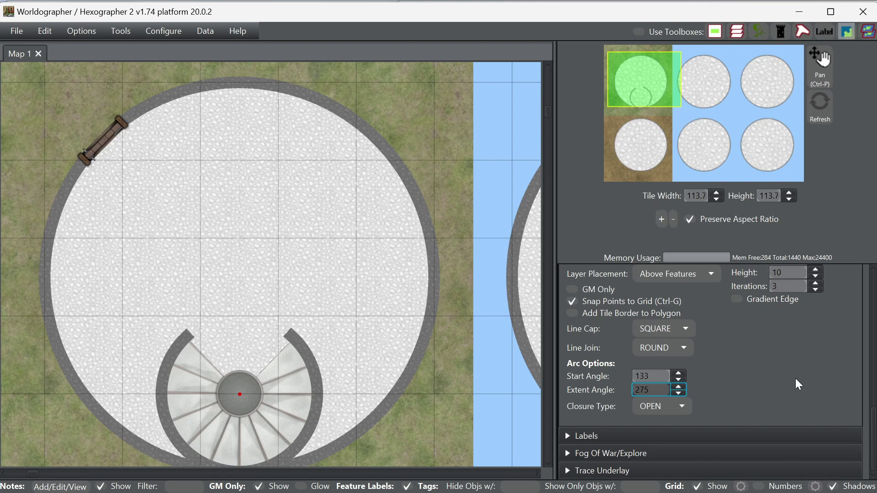
- Try a black drop shadow on the staircase wall, then turn the drop shadow off
scroll(797, 396, up, 3)
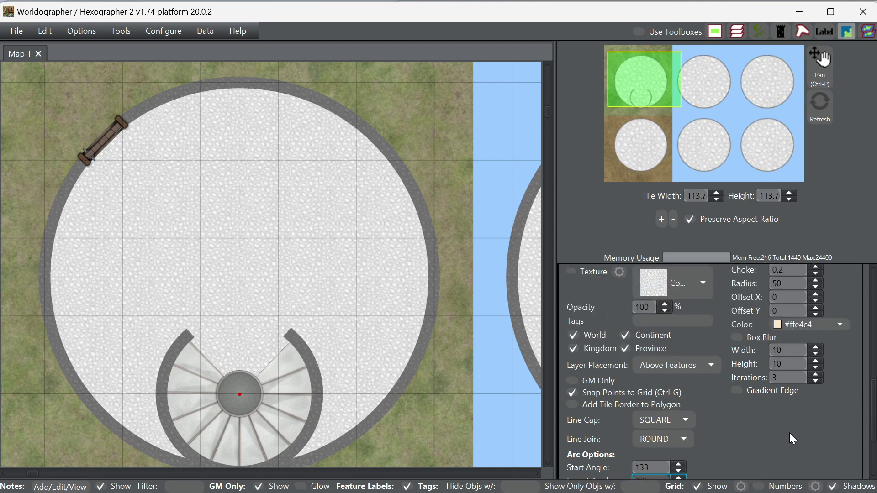
scroll(790, 434, up, 6)
scroll(728, 374, up, 3)
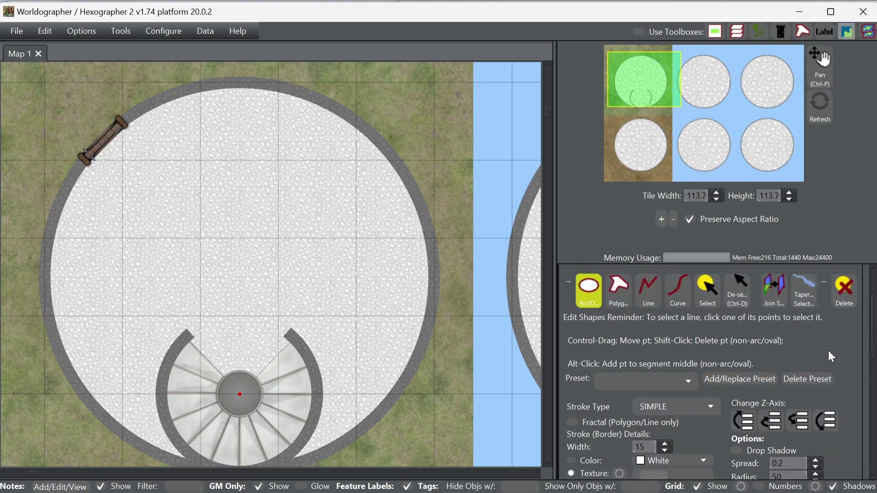
scroll(827, 350, down, 3)
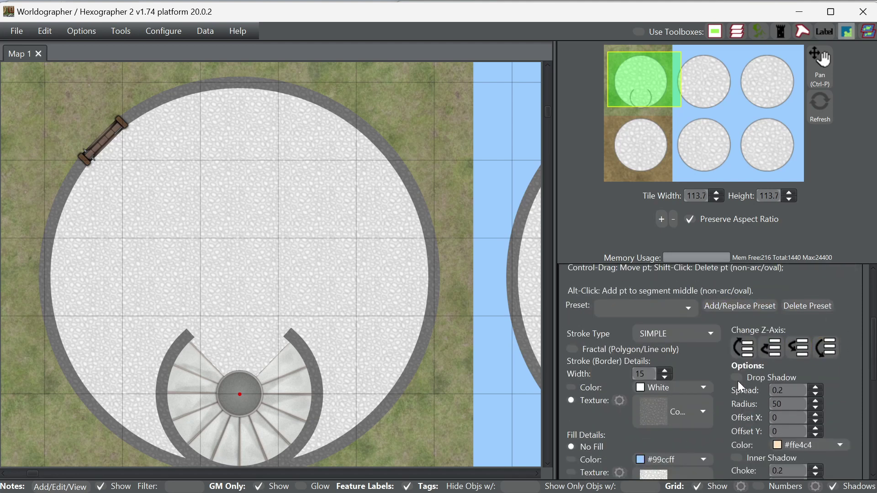
click(736, 378)
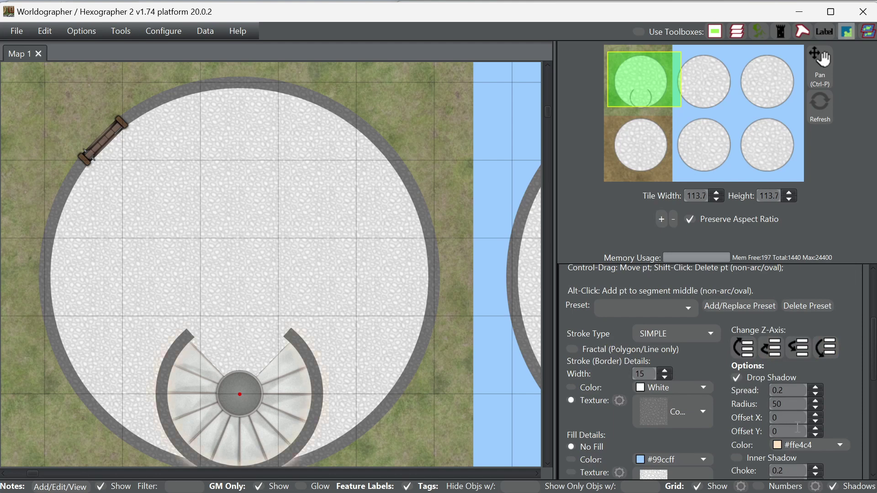
click(840, 445)
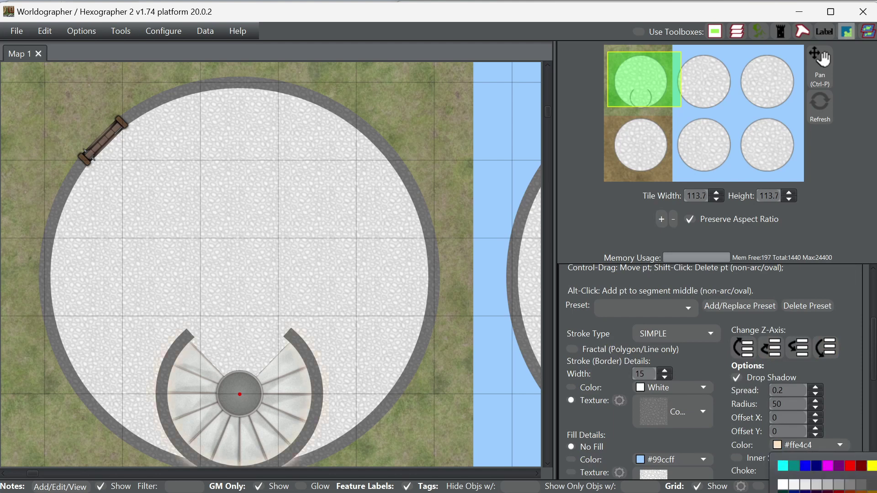
click(872, 486)
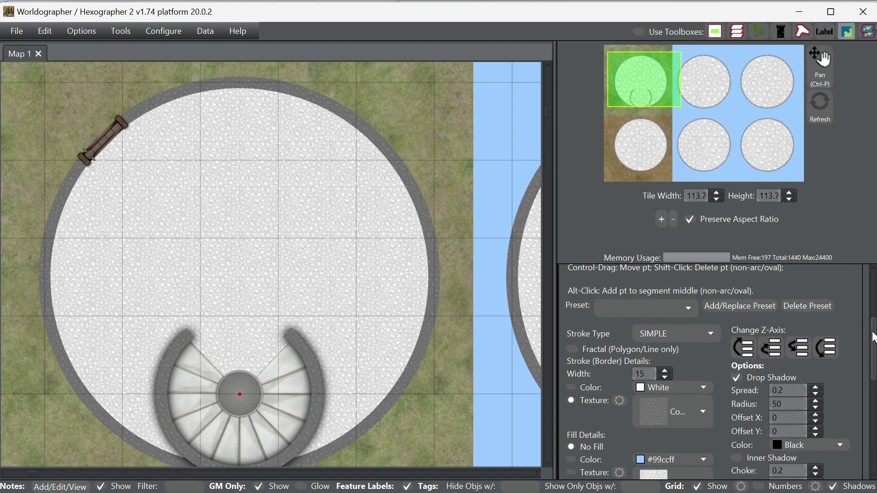
scroll(872, 332, up, 1)
drag(873, 332, 874, 348)
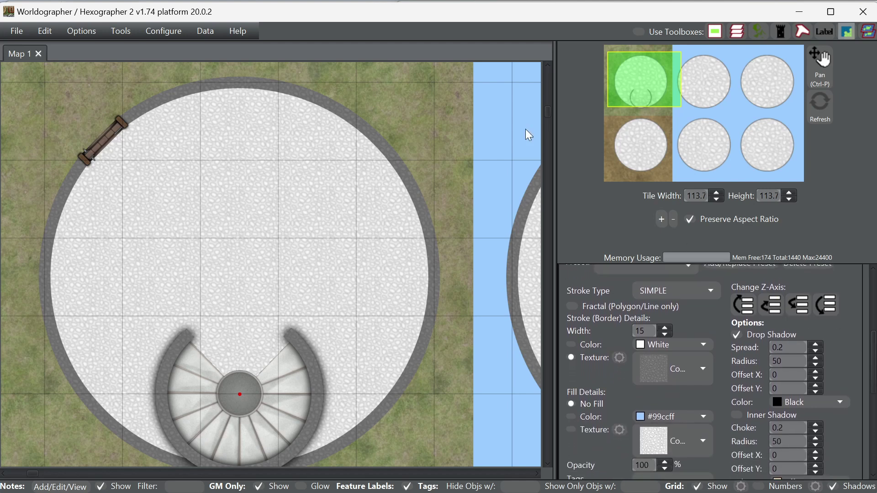
click(736, 335)
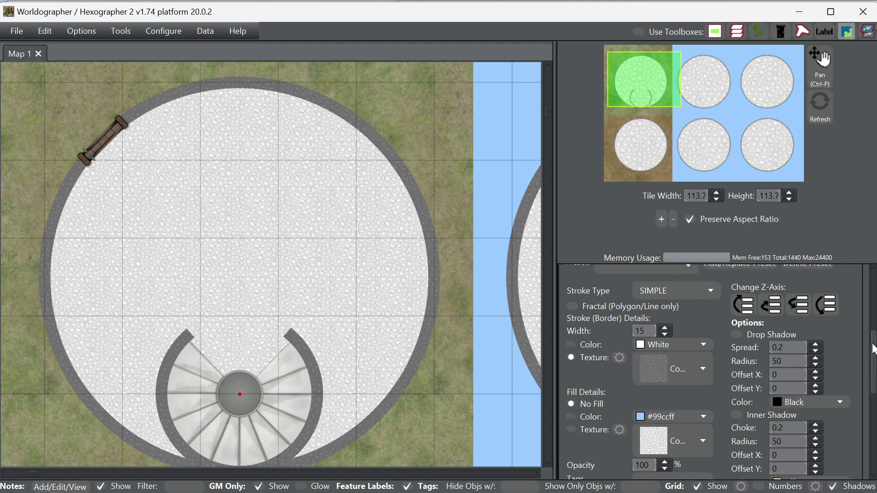
- Place the stone spiral circular staircase feature in the lower middle of the circular room on the brown ground
scroll(512, 319, down, 4)
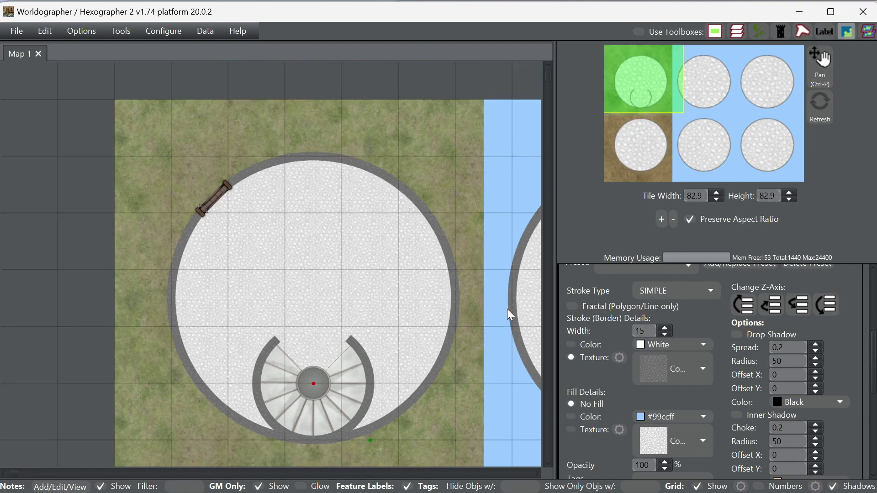
click(663, 97)
drag(663, 97, 661, 131)
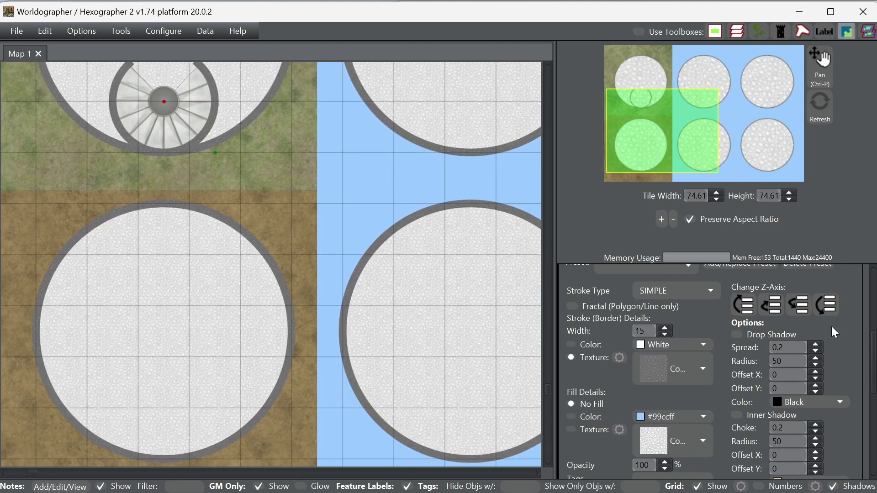
scroll(832, 327, up, 5)
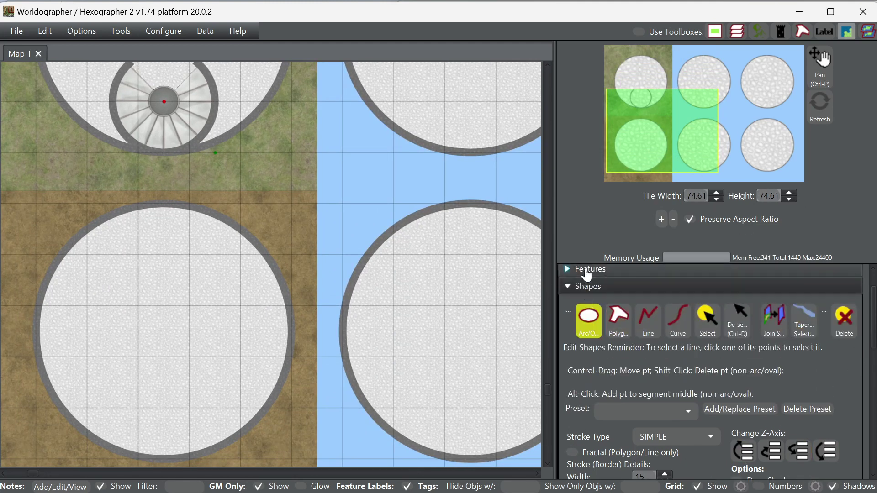
click(587, 270)
click(664, 419)
click(241, 408)
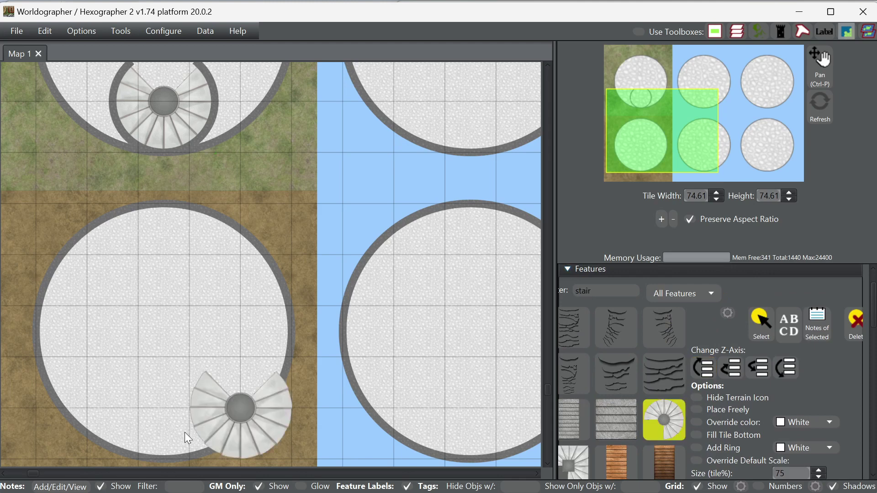
click(166, 419)
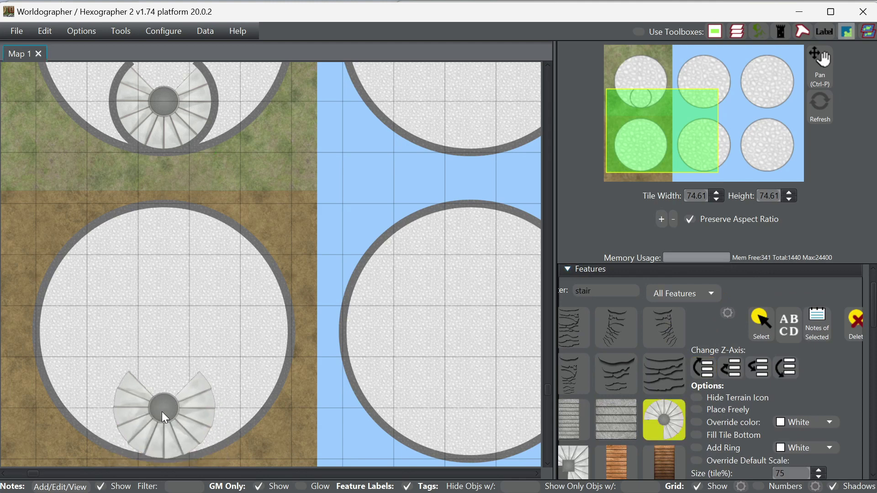
- Place the same spiral staircase in the lower middle of each of the four circular rooms on the blue background
click(468, 404)
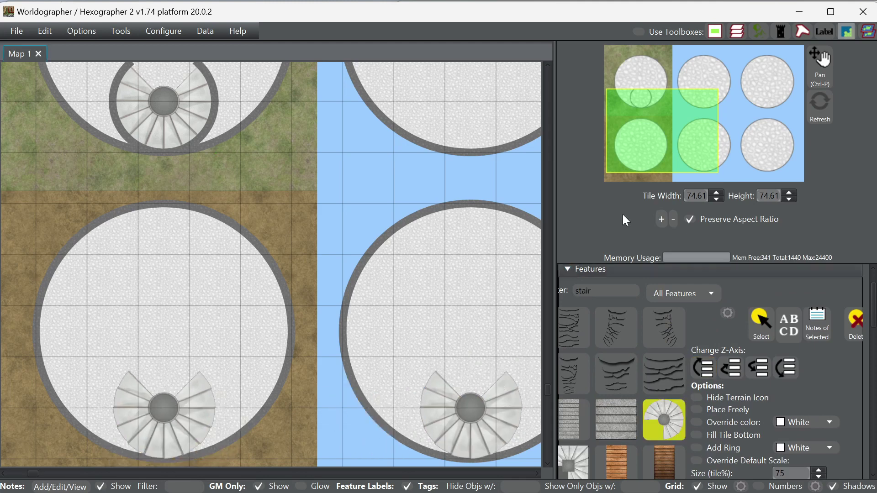
click(475, 103)
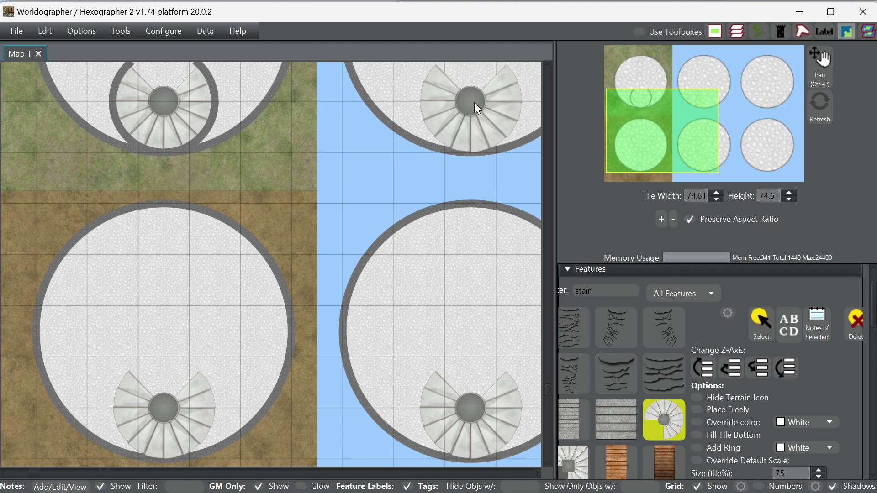
drag(662, 119, 736, 127)
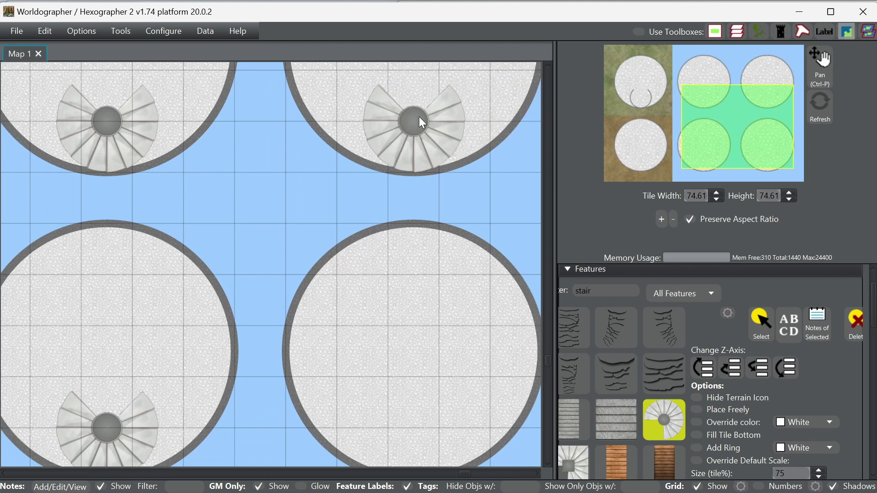
click(419, 118)
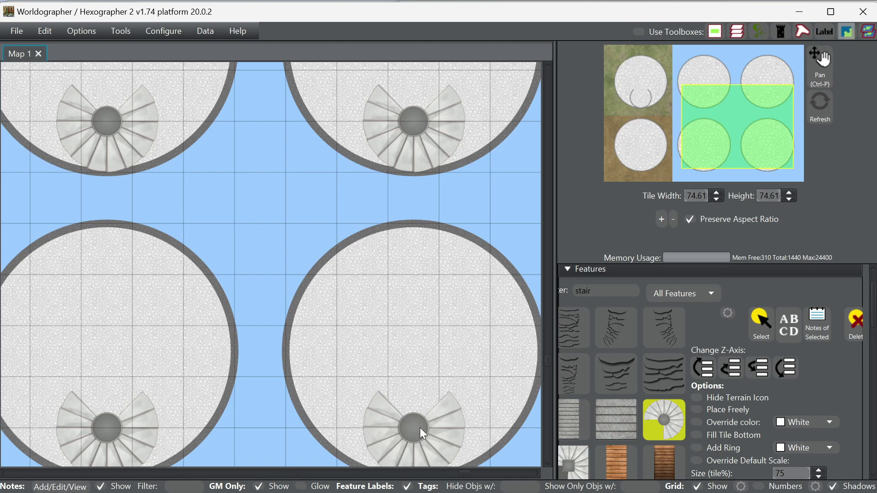
click(420, 428)
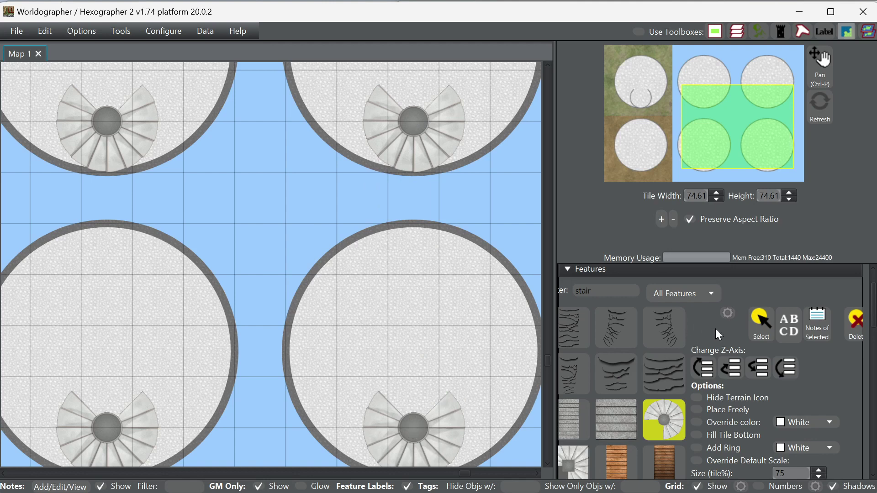
- Draw an arc wall around the upper-right room's spiral staircase, centred on its post and meeting the room's lower wall, then deselect it
click(644, 271)
click(594, 328)
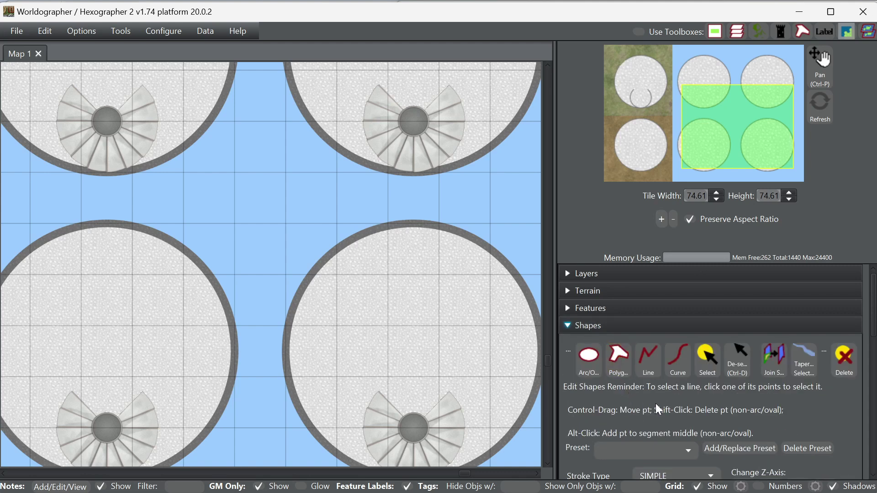
click(589, 362)
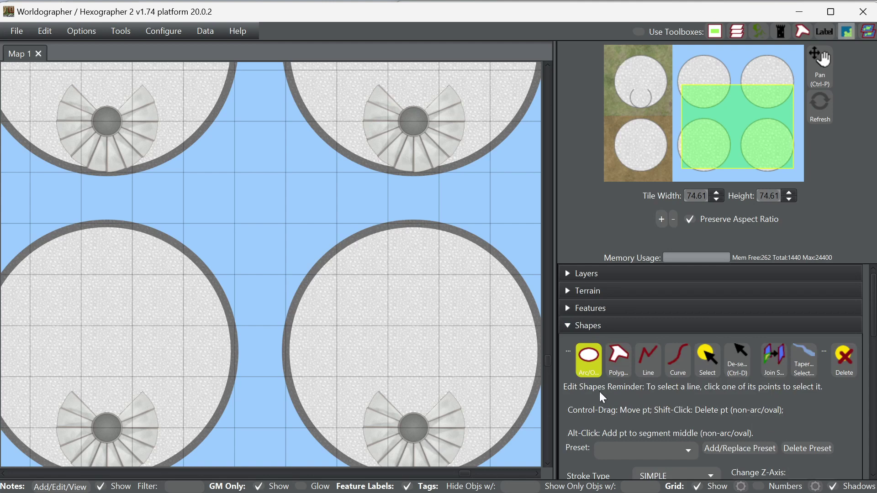
drag(729, 114, 736, 132)
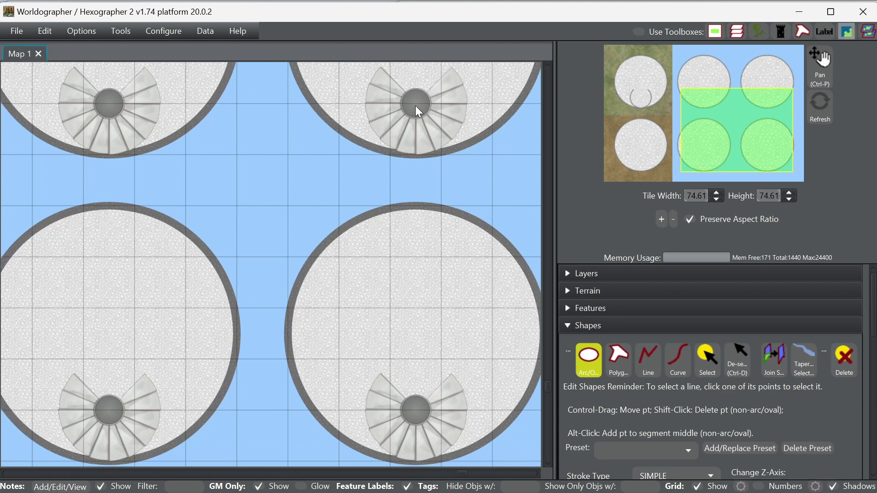
click(462, 154)
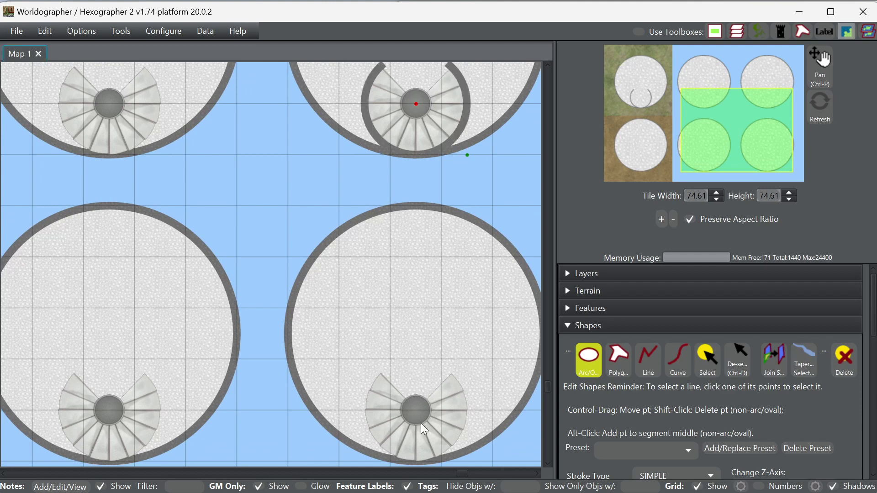
click(734, 371)
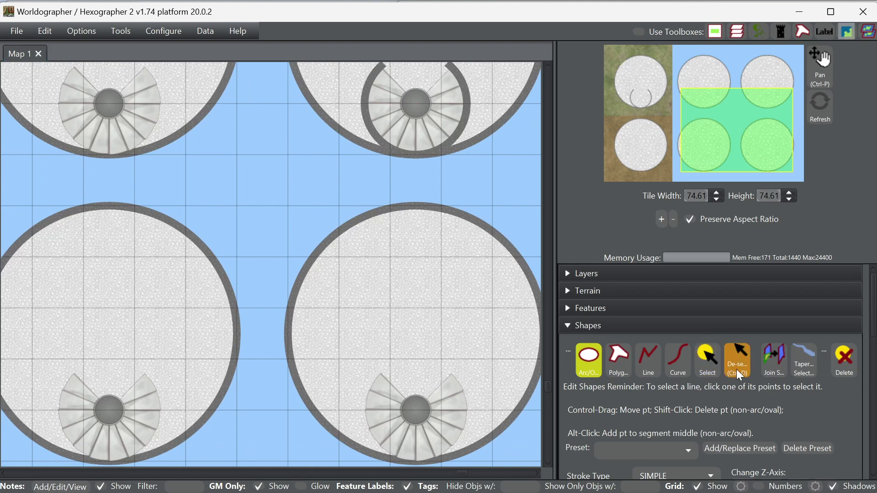
- Draw arc walls around the spiral staircases in the other three rooms on the blue background, each centred on its post, deselecting each wall
click(416, 411)
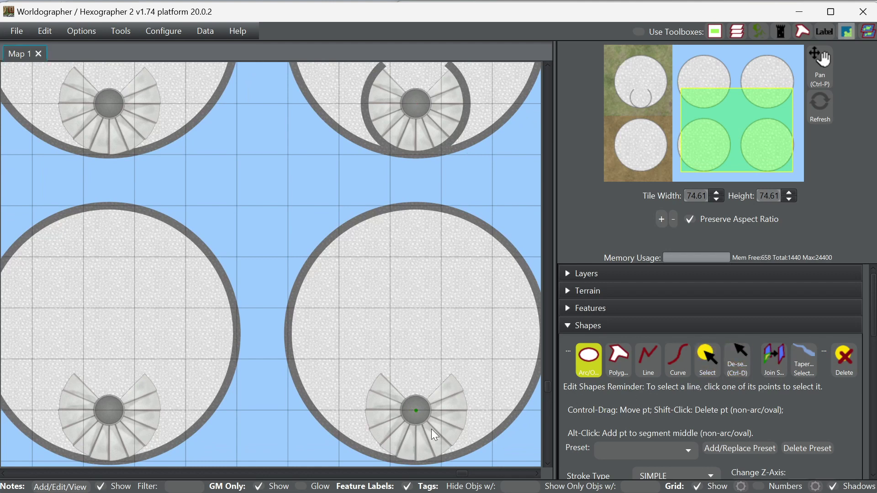
click(466, 461)
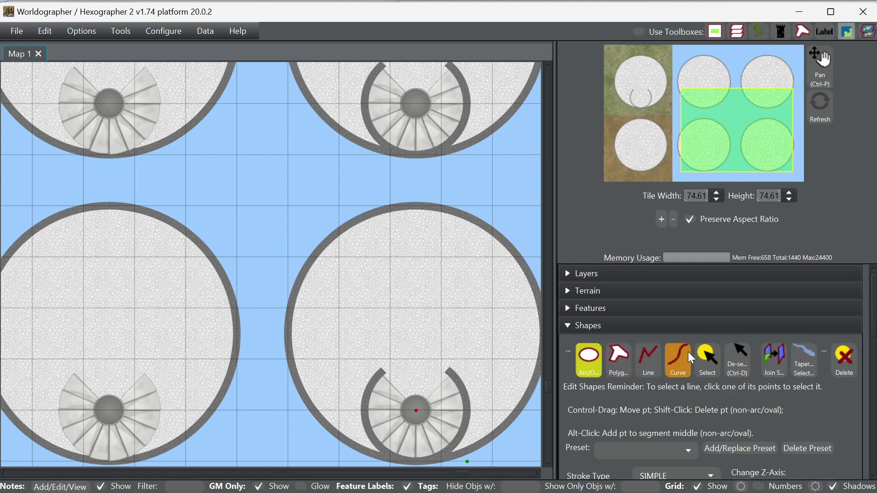
click(739, 370)
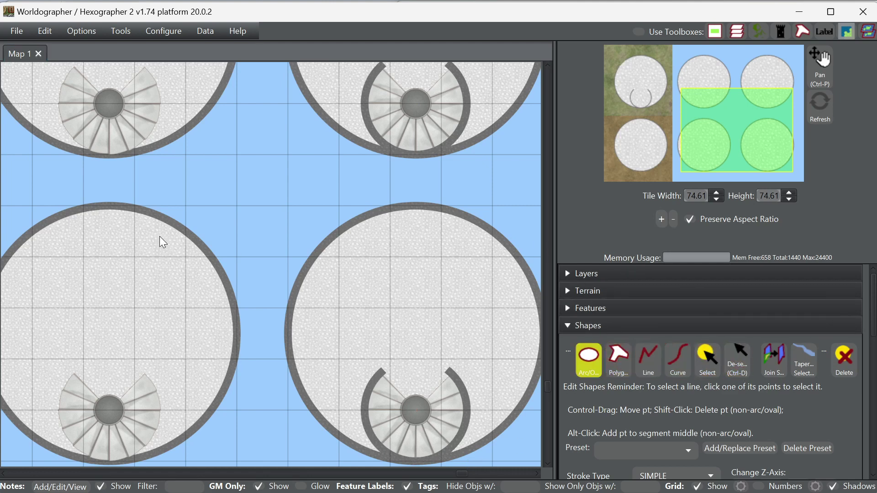
click(110, 104)
click(157, 152)
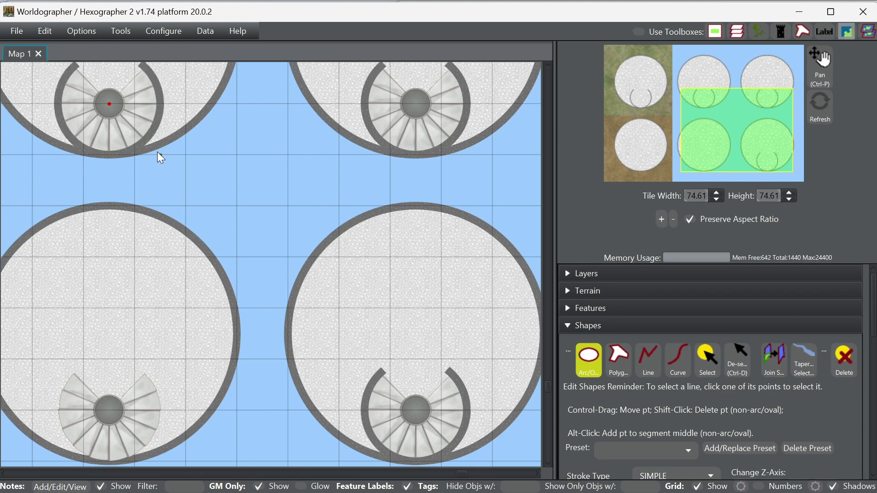
click(737, 361)
click(109, 410)
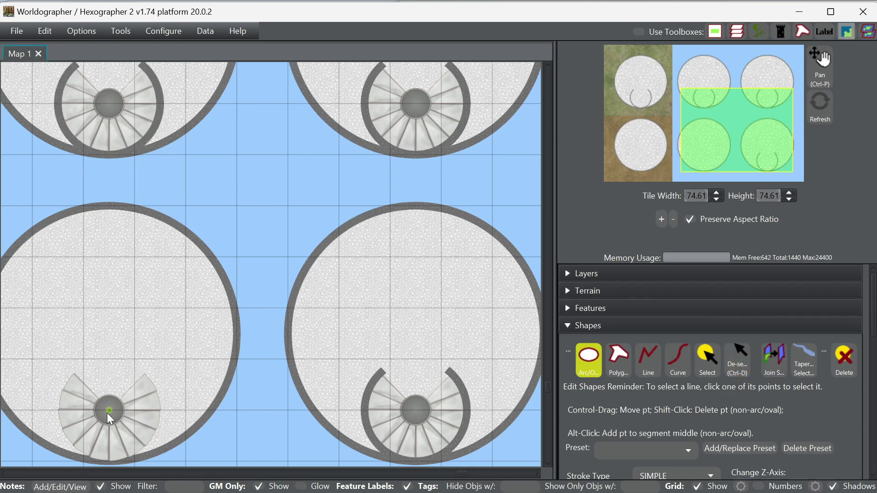
click(155, 461)
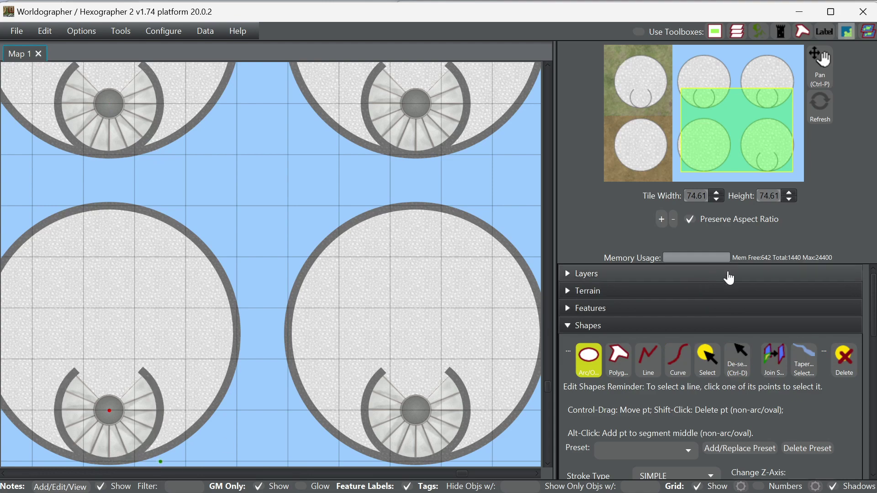
click(736, 360)
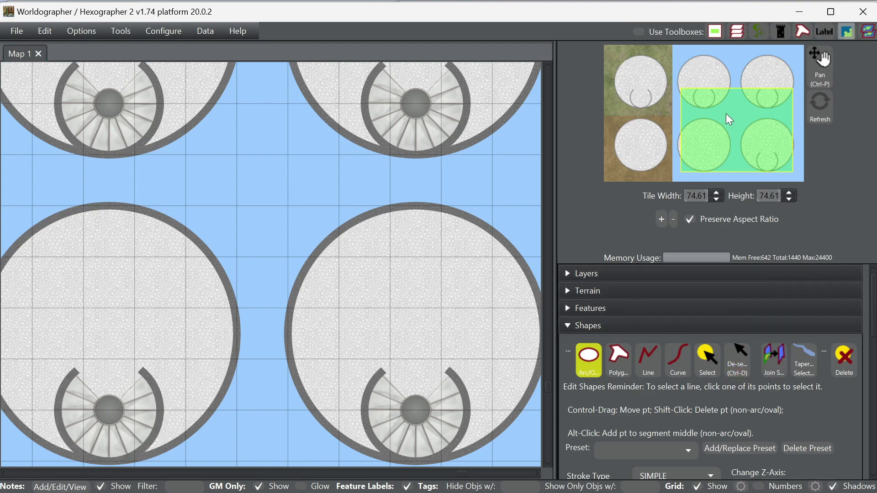
- Draw an arc wall around the spiral staircase in the room on the brown ground, centred on its post and meeting the room's lower wall
drag(726, 113, 660, 137)
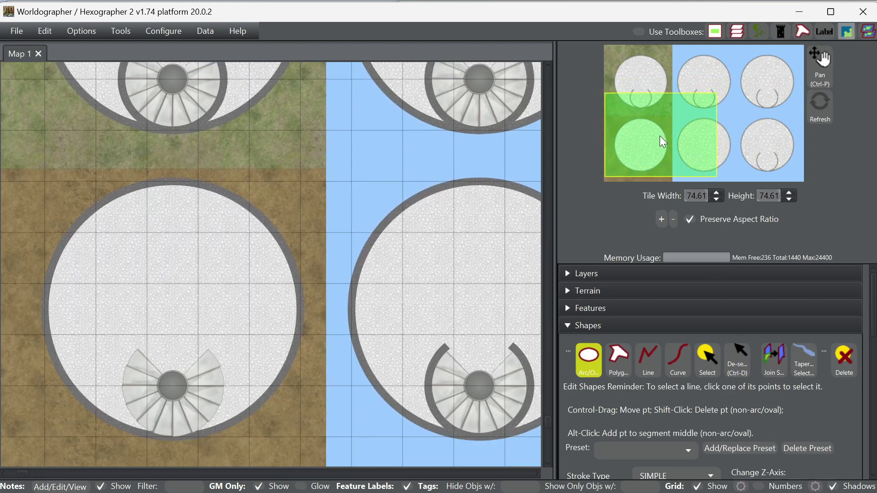
click(170, 389)
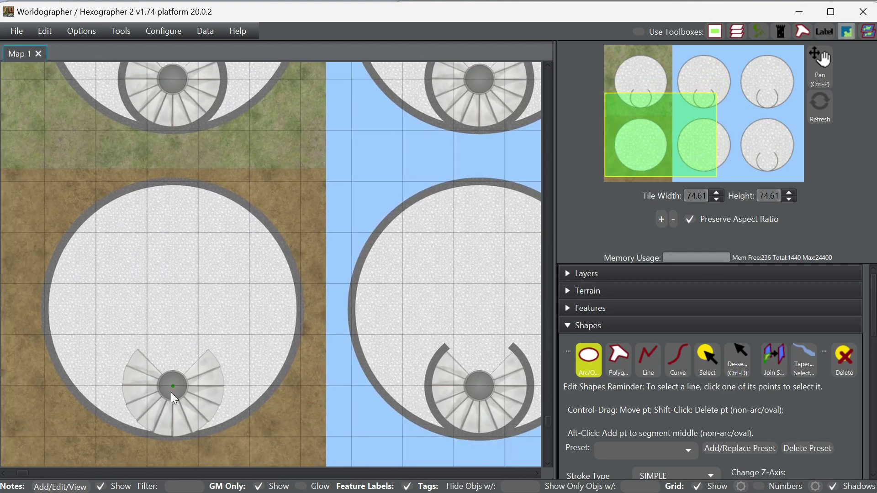
click(221, 438)
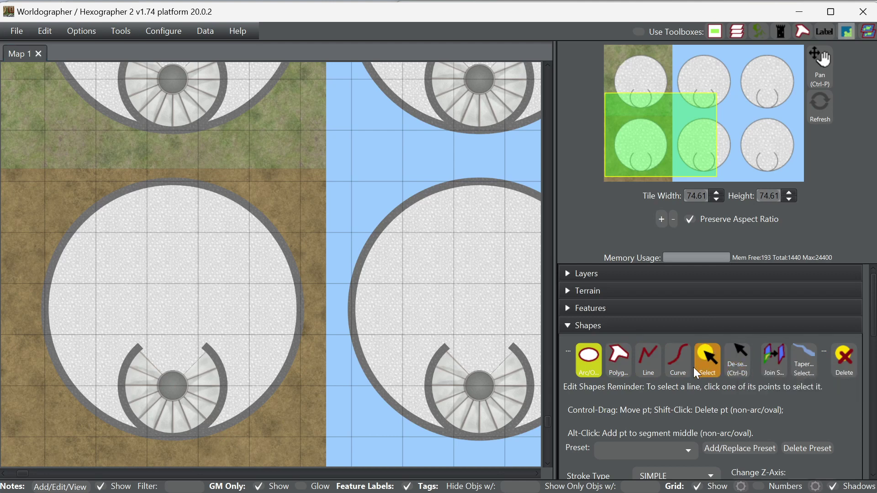
- Draw a straight wall line in the brown-ground room from the left end of the staircase's arc wall to the central post
click(649, 367)
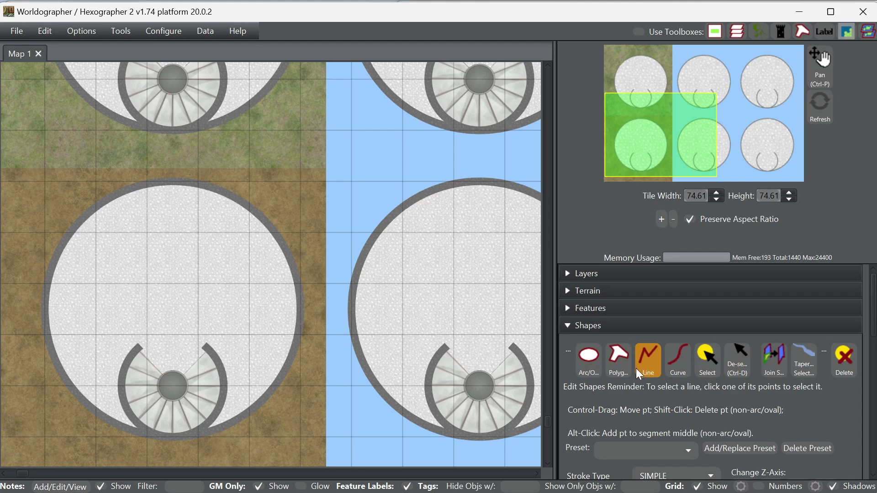
click(135, 348)
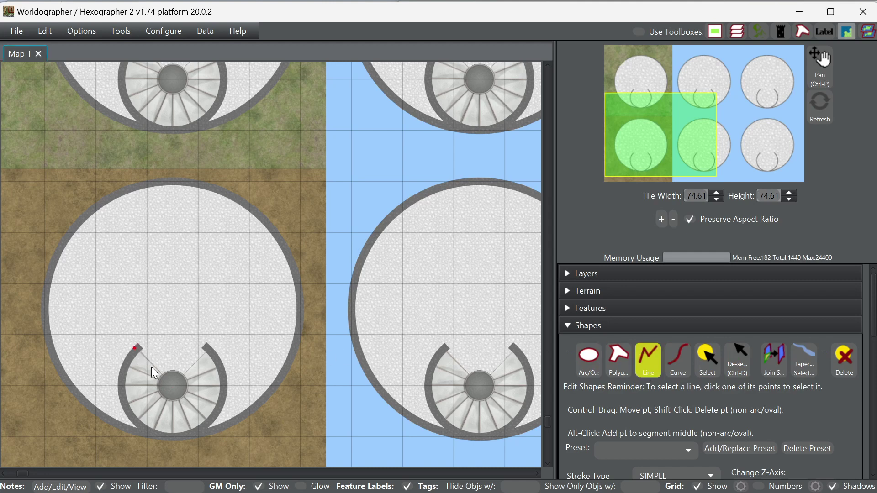
click(164, 378)
- Set the line cap of the new straight staircase wall to BUTT
scroll(875, 361, down, 2)
scroll(875, 361, down, 8)
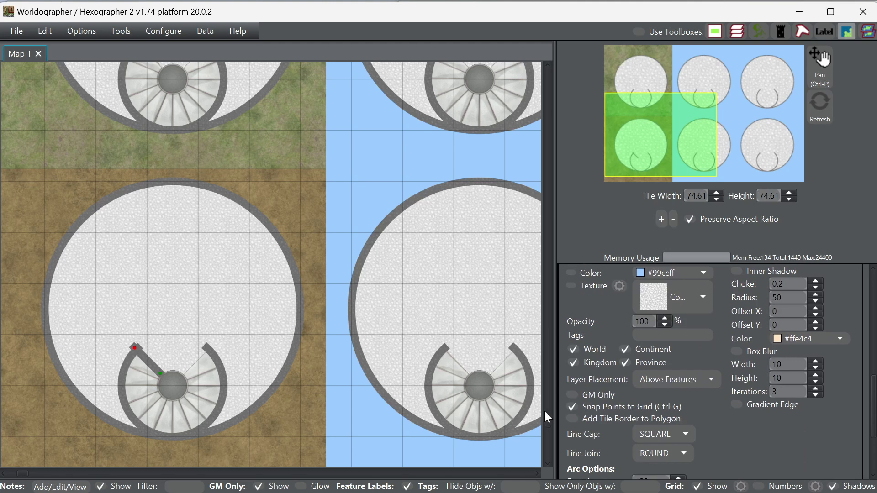
scroll(753, 436, down, 2)
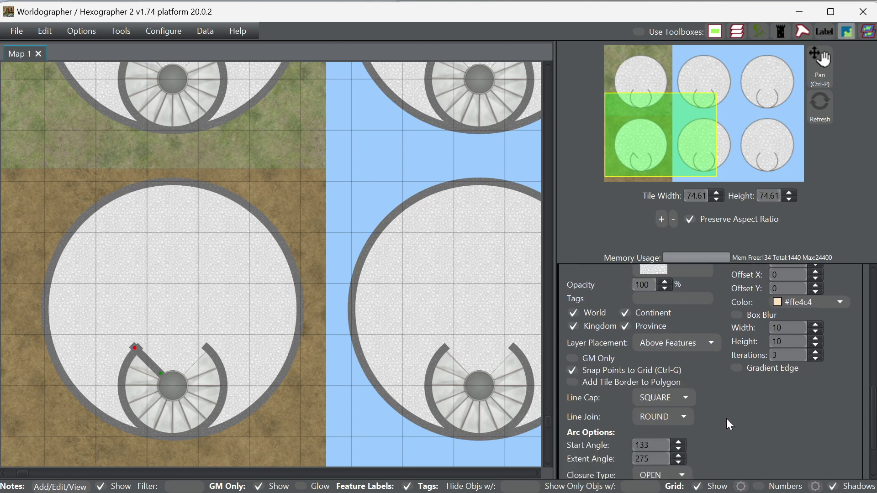
click(652, 398)
click(654, 435)
- Turn off snapping points to the grid and move the straight wall's inner end against the staircase's central post
scroll(105, 371, up, 3)
scroll(124, 368, up, 1)
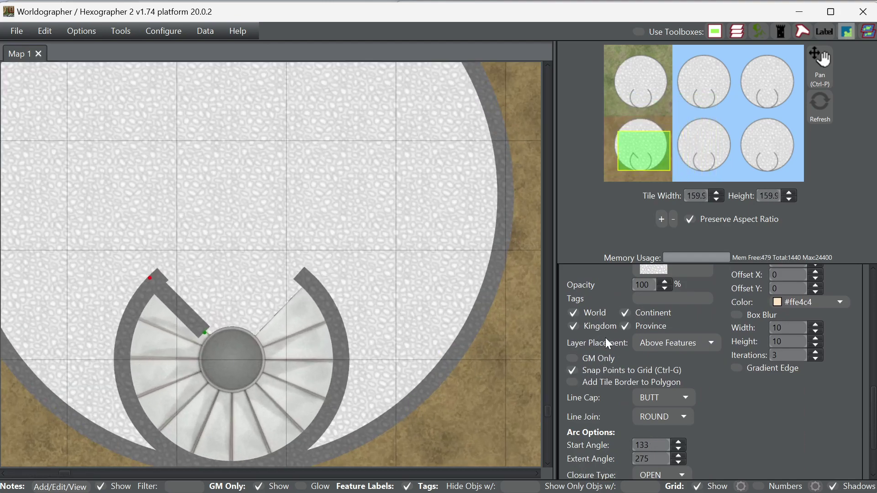
click(572, 370)
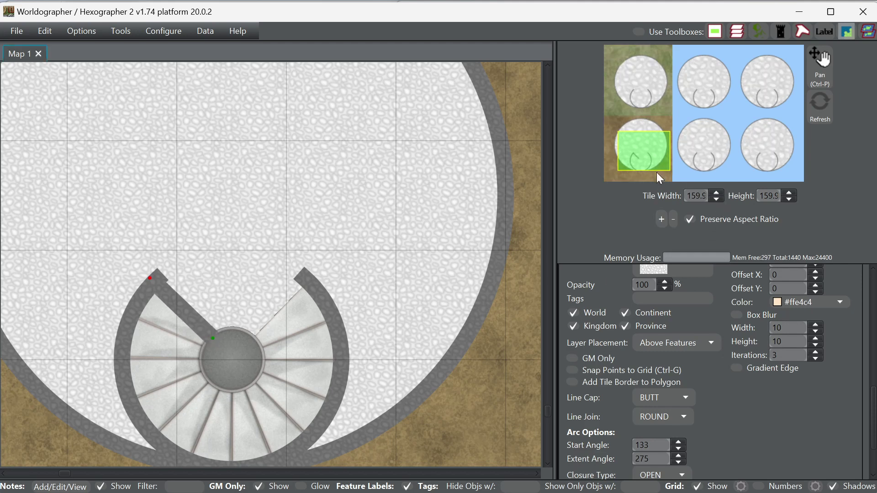
- Draw a straight wall line in the upper-right room from the right end of the staircase's arc wall to the central post
drag(642, 158, 760, 152)
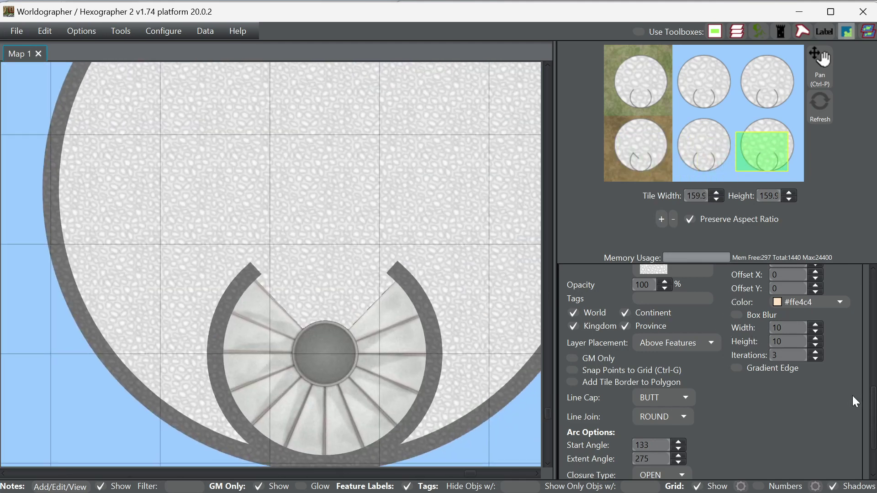
scroll(837, 386, up, 10)
scroll(808, 353, up, 1)
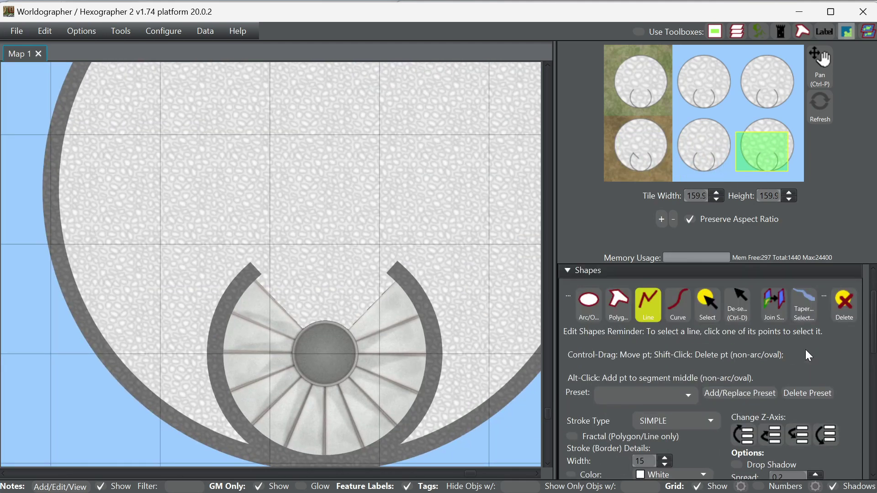
drag(761, 151, 763, 96)
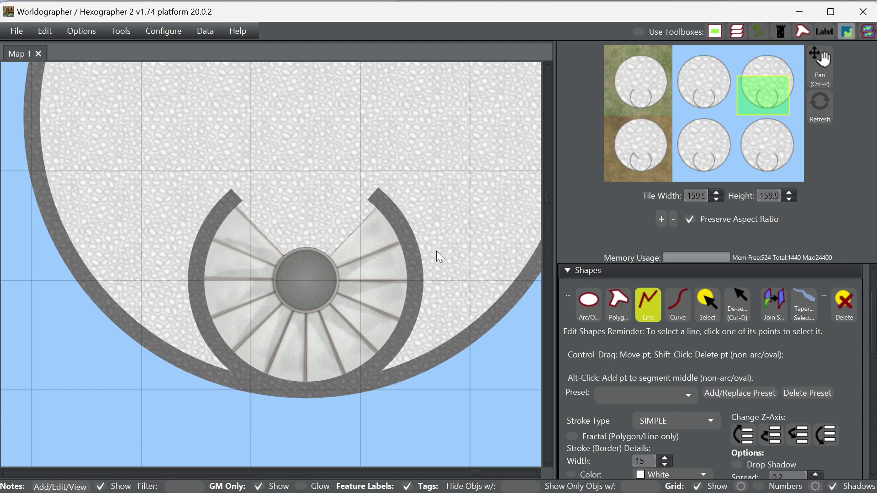
click(379, 199)
click(321, 263)
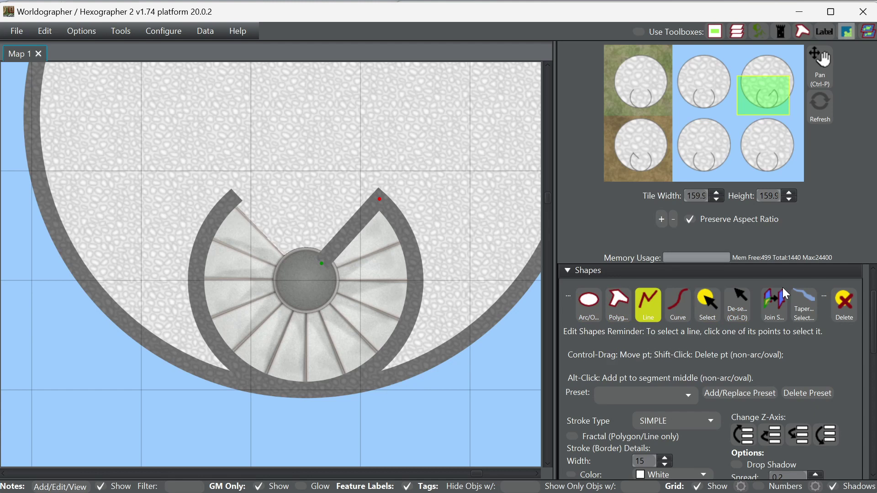
scroll(873, 314, down, 1)
drag(873, 315, 834, 259)
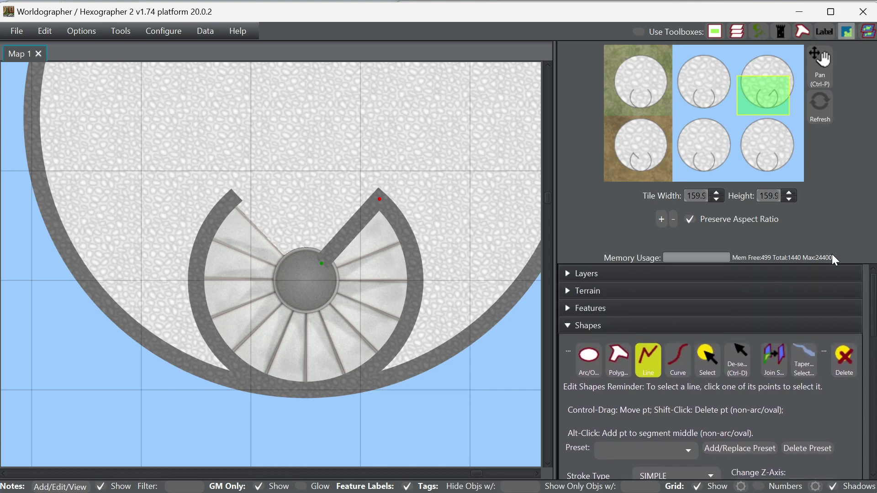
- Filter the features by "table" to furnish the circular room on the grass ground
drag(755, 102, 636, 92)
scroll(635, 89, down, 2)
scroll(294, 198, down, 2)
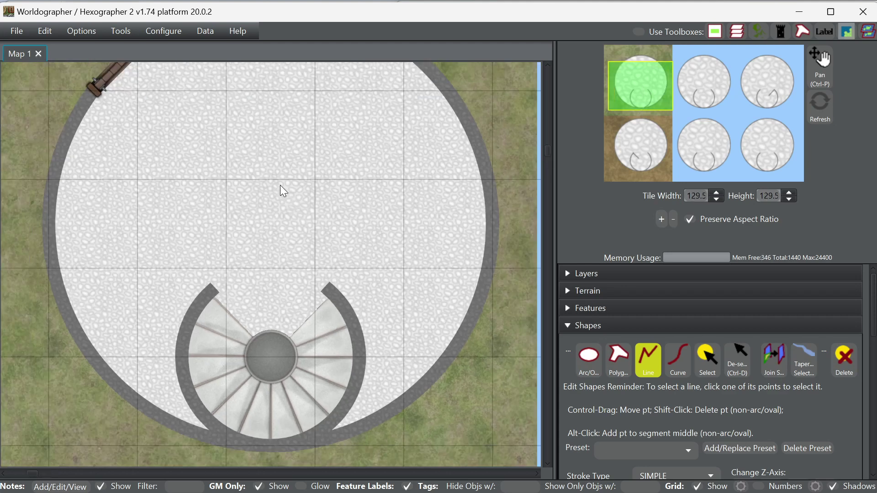
drag(668, 89, 640, 81)
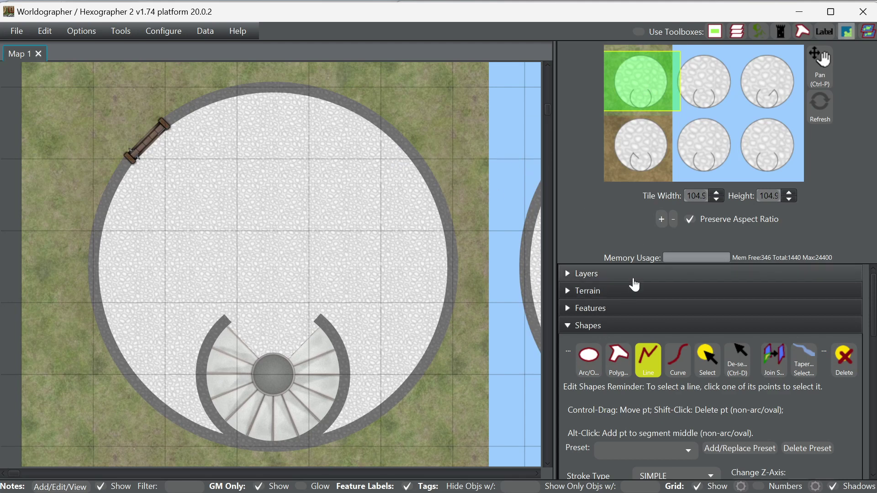
click(616, 315)
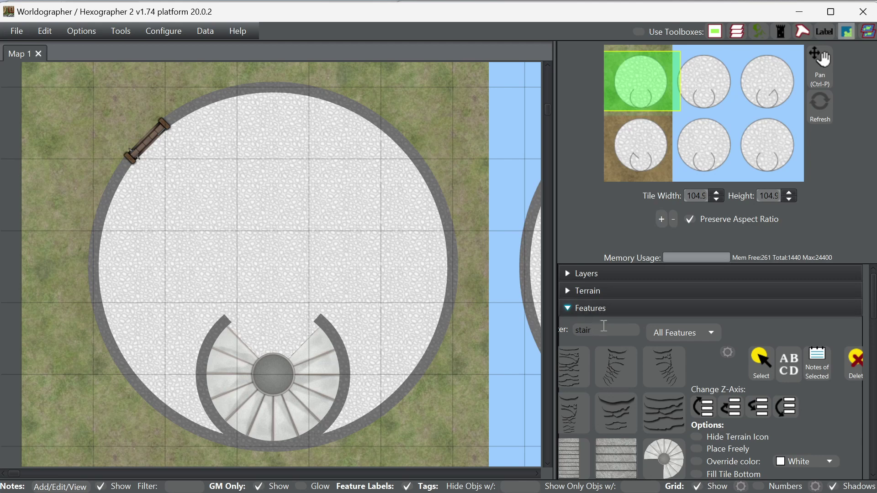
double_click(594, 331)
text(table)
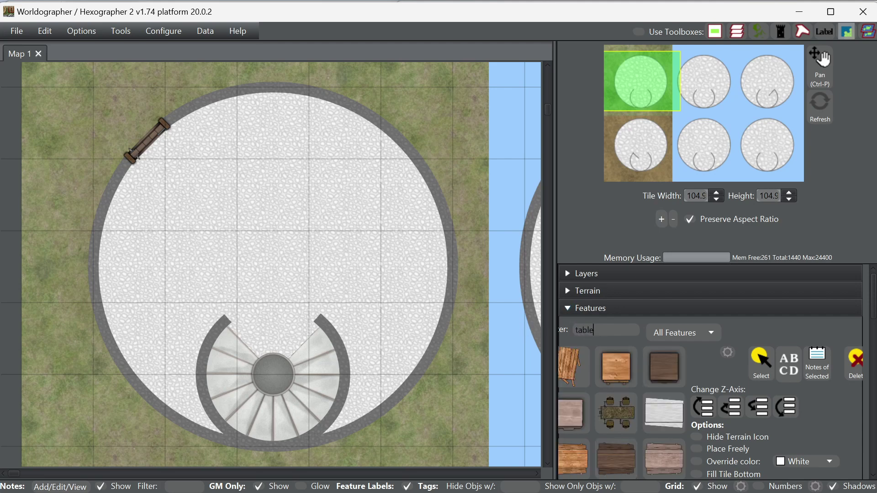
- Place two dark round tables with six chairs in the grass-ground room, one near its left wall and one near its upper wall
drag(873, 297, 874, 383)
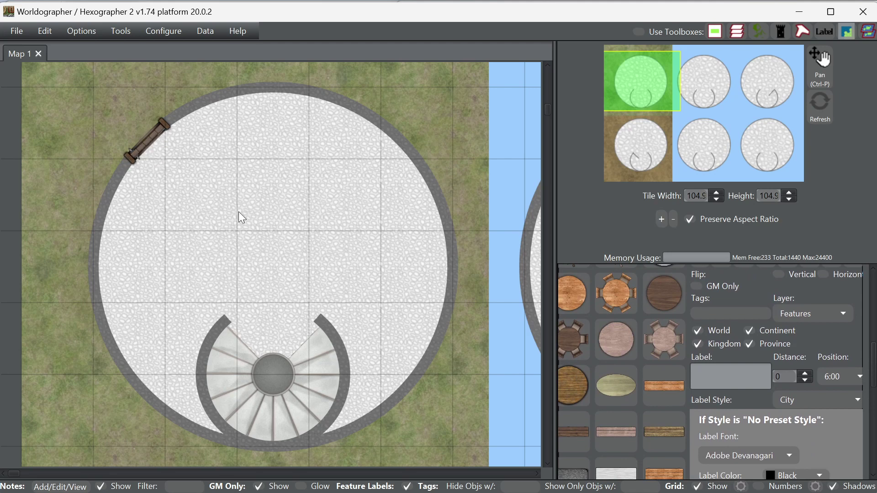
click(572, 347)
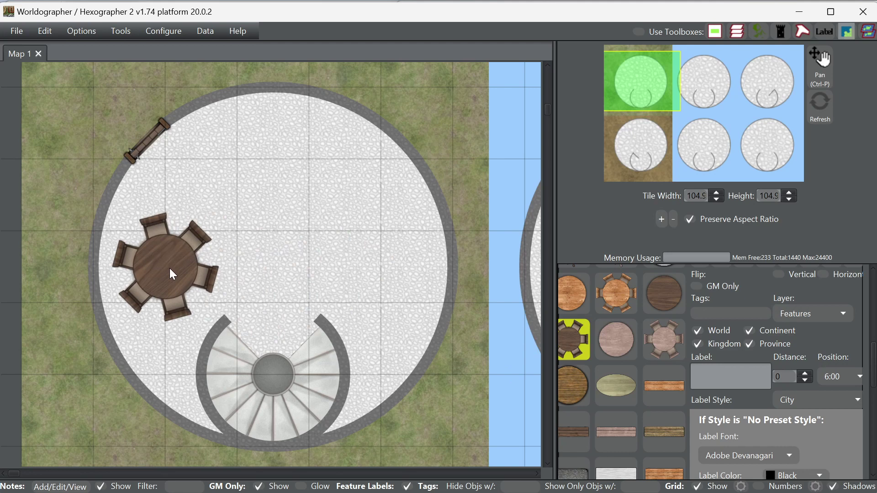
click(169, 268)
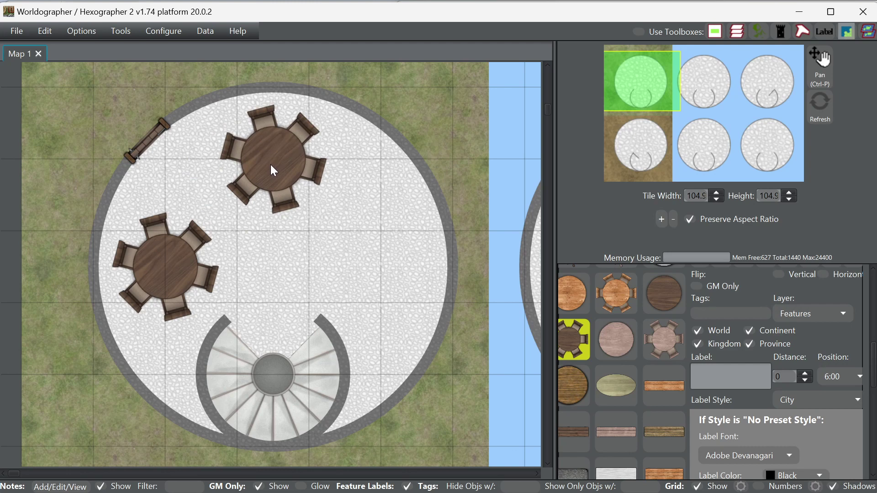
click(271, 165)
- Draw a straight wall line in the grass-ground room from the right end of the staircase's arc wall up to the room's middle
scroll(727, 314, up, 5)
click(727, 314)
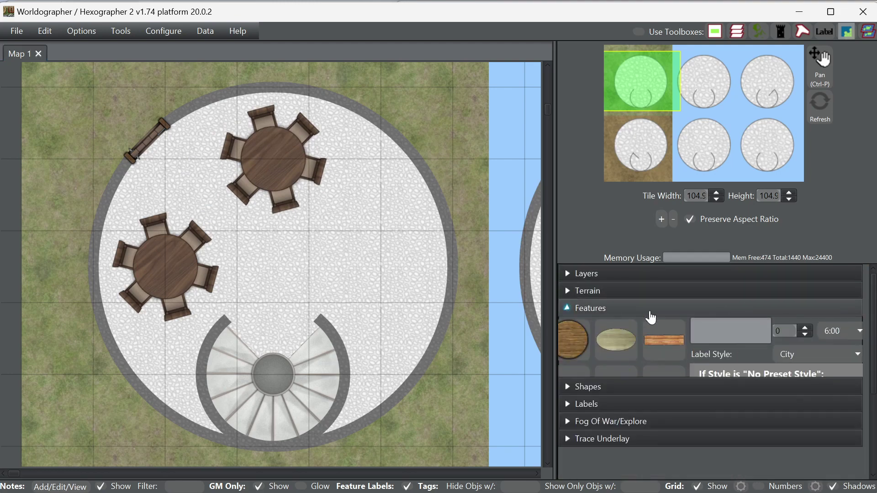
click(618, 331)
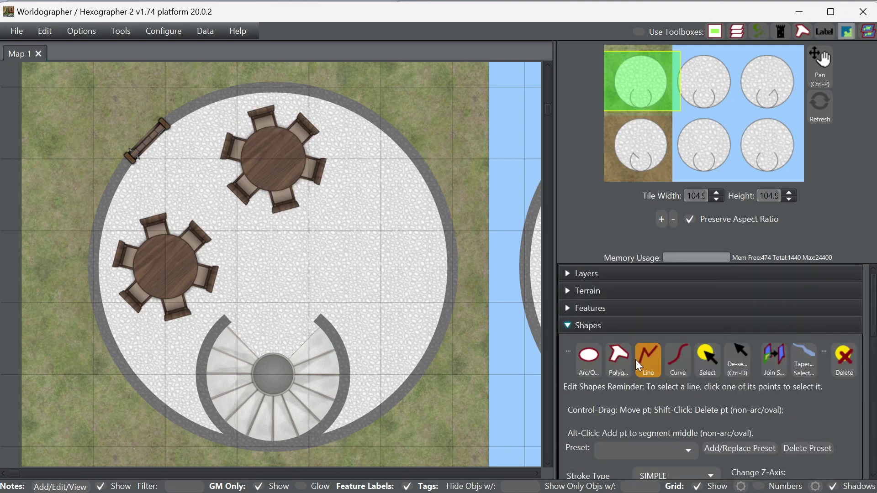
click(646, 361)
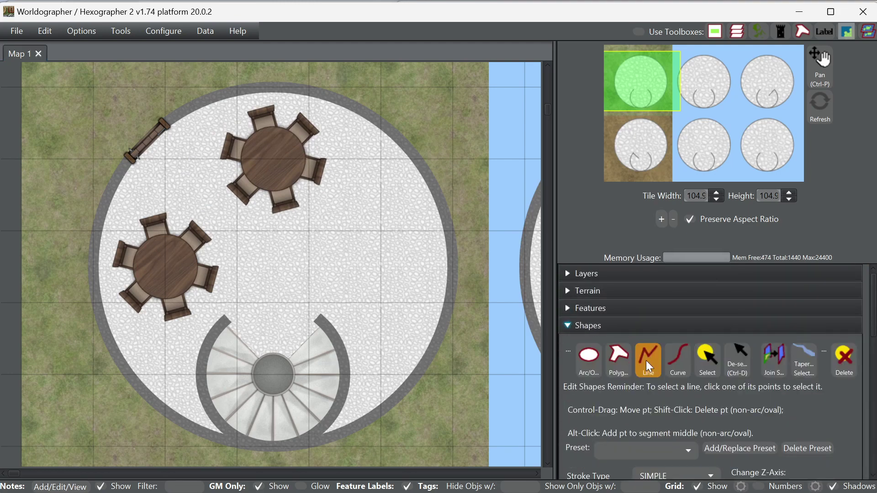
click(319, 318)
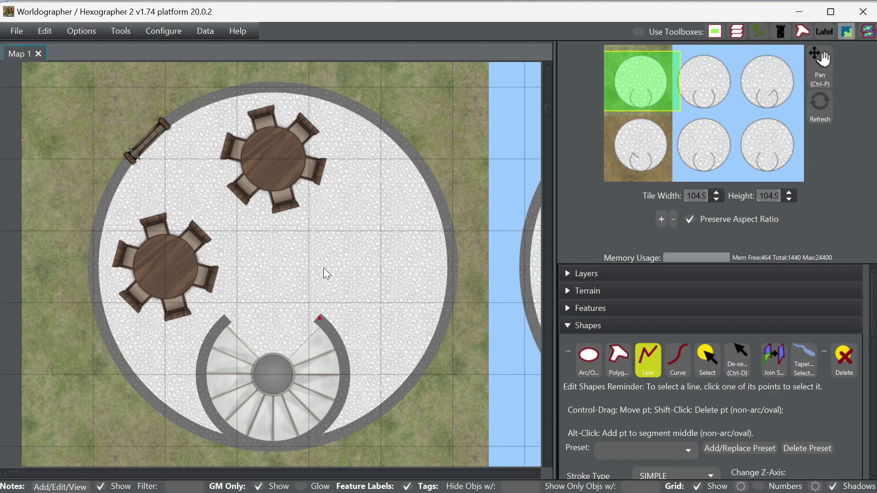
click(321, 231)
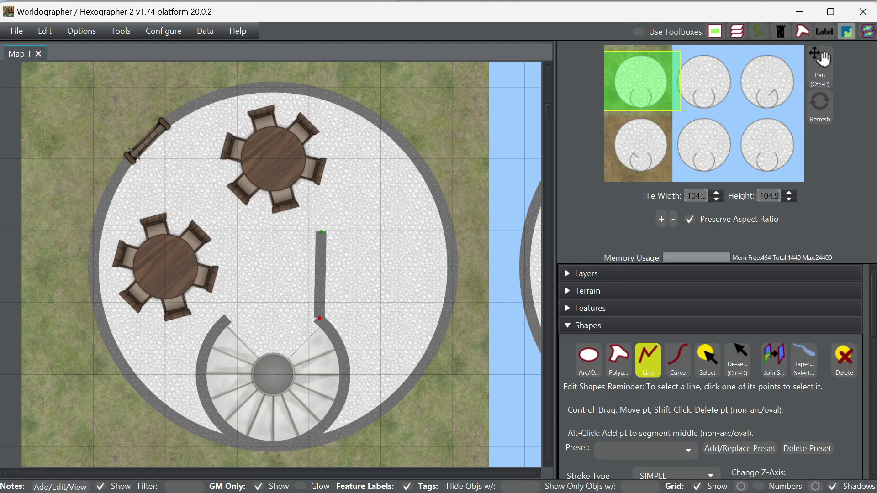
- Set the new wall line's cap to SQUARE and turn on Snap Points to Grid
scroll(873, 311, down, 3)
scroll(672, 412, down, 4)
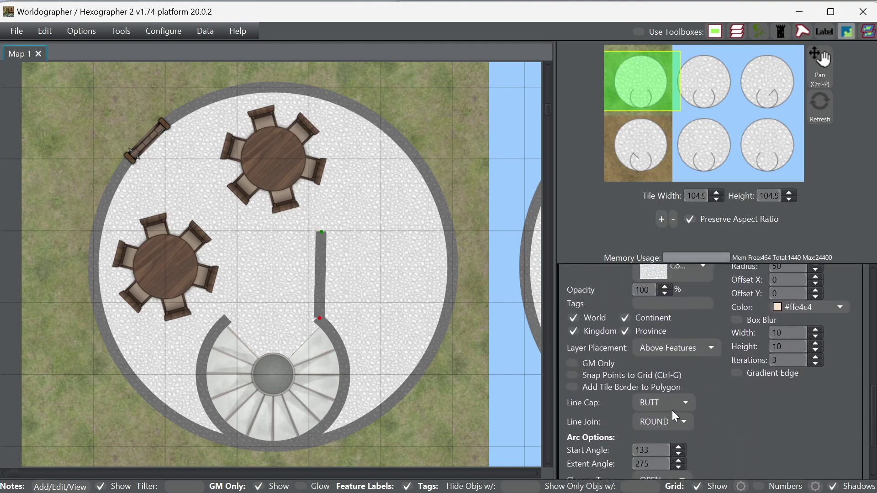
click(643, 403)
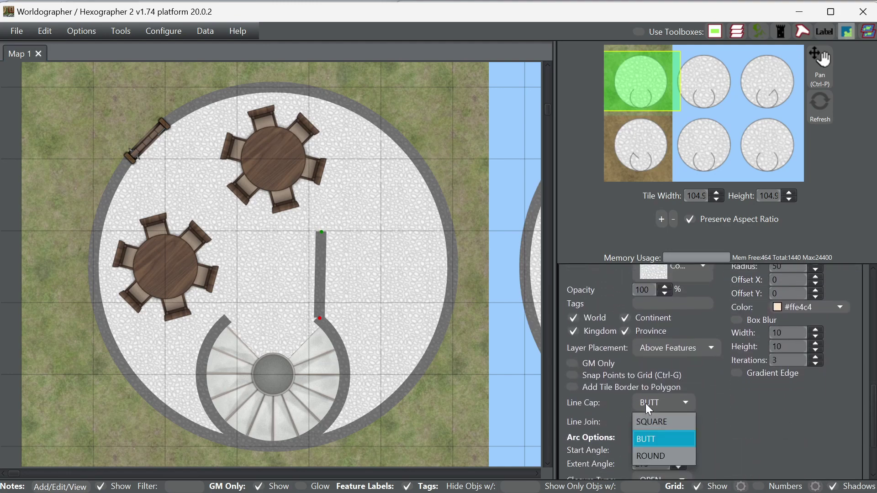
click(668, 426)
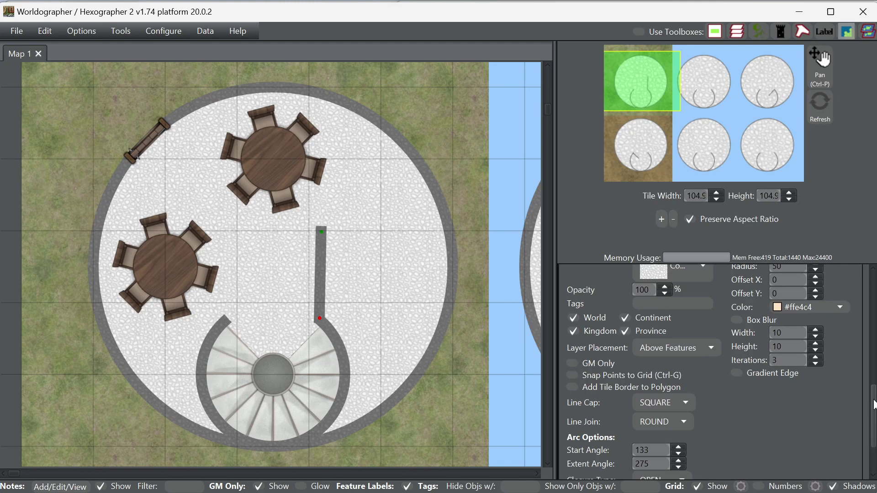
mouse_move(873, 404)
mouse_down()
mouse_move(859, 288)
mouse_move(854, 396)
mouse_up()
click(624, 388)
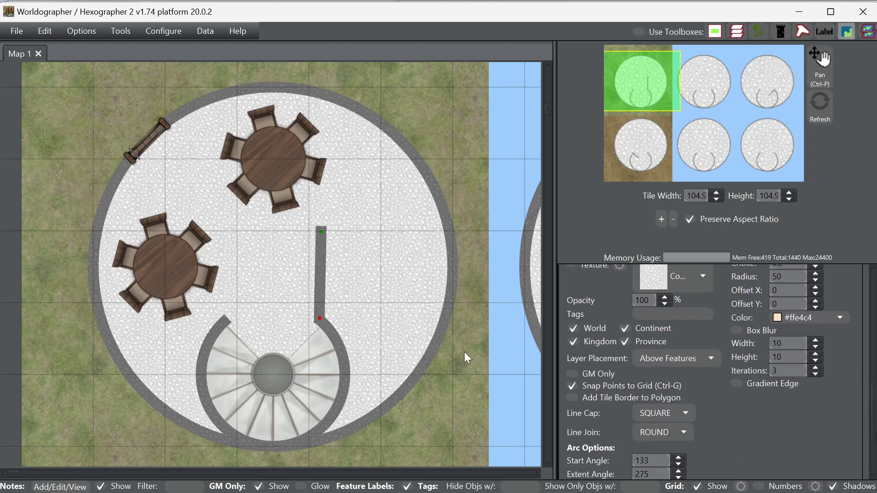
- Align the wall line's two points vertically above the right end of the staircase arc and extend the line up to the outer wall
drag(330, 324, 337, 327)
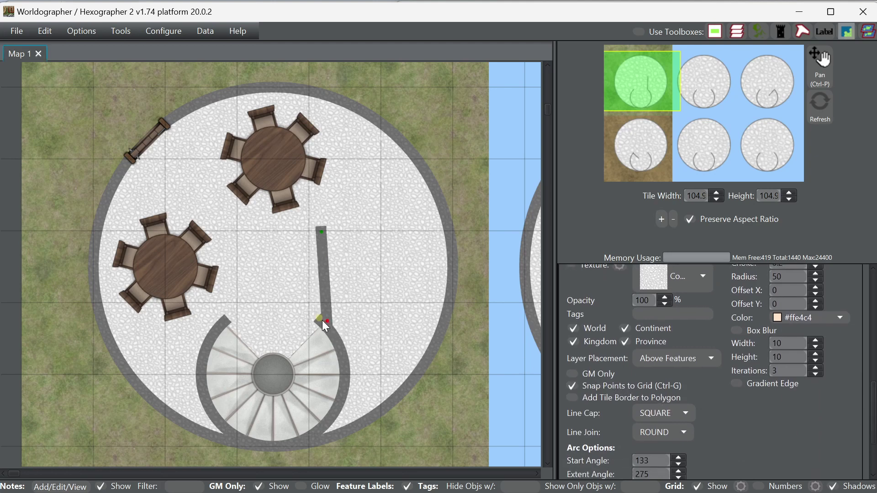
drag(321, 234, 325, 234)
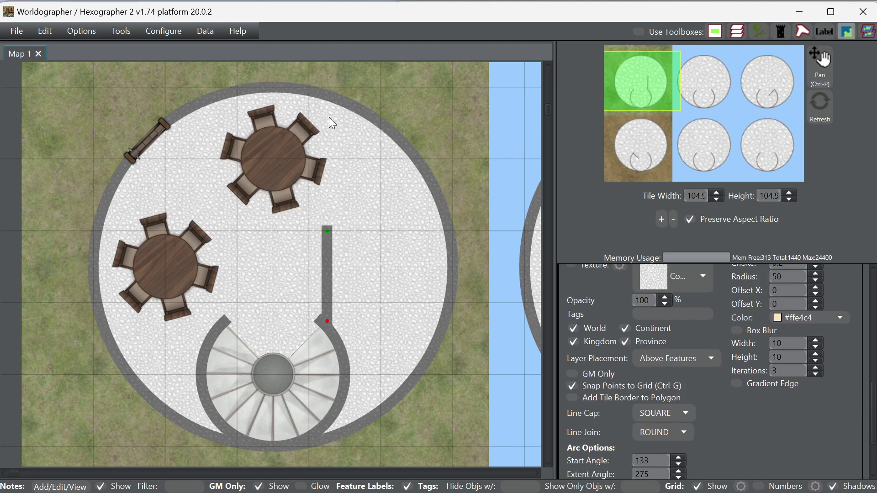
click(328, 103)
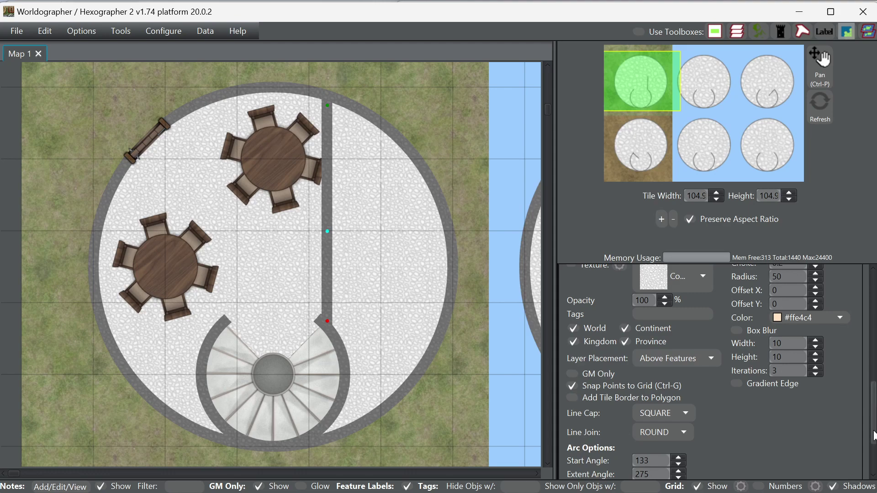
- Nudge the upper round table left and slightly up, clear of the vertical wall line
scroll(874, 436, up, 5)
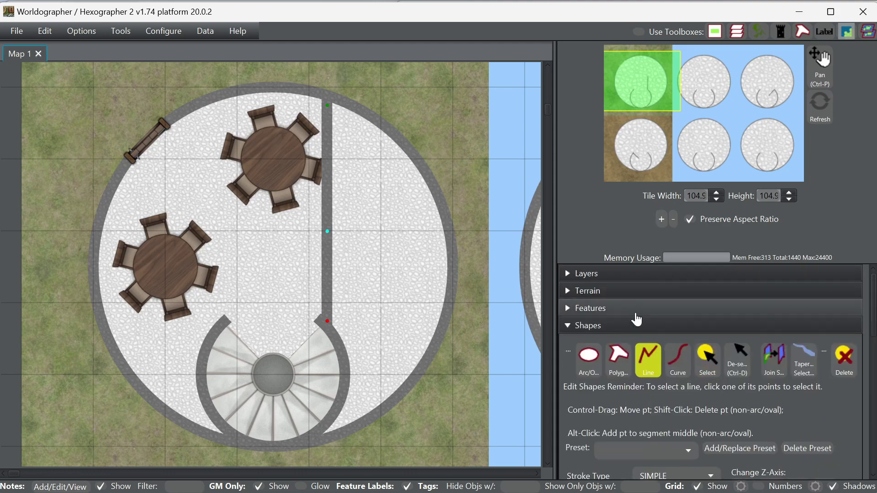
click(636, 314)
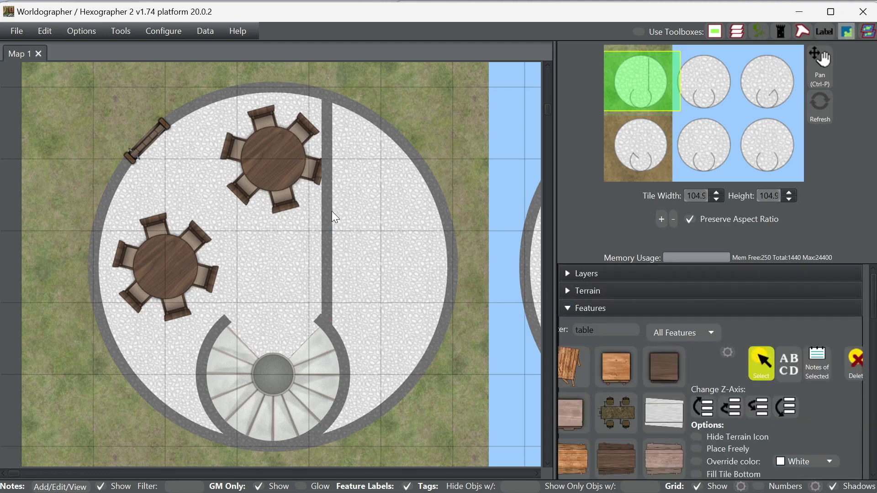
click(283, 165)
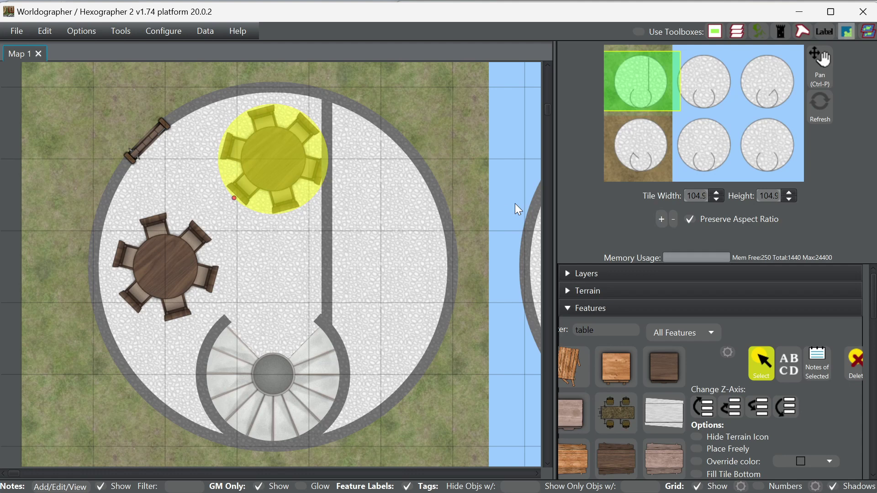
key(Left)
key(Left)
key(Left)
key(Left)
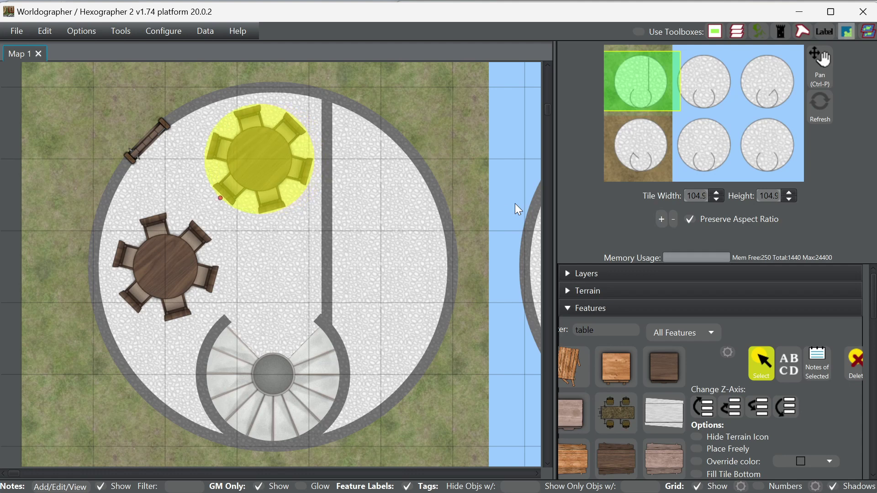
key(Up)
key(Up)
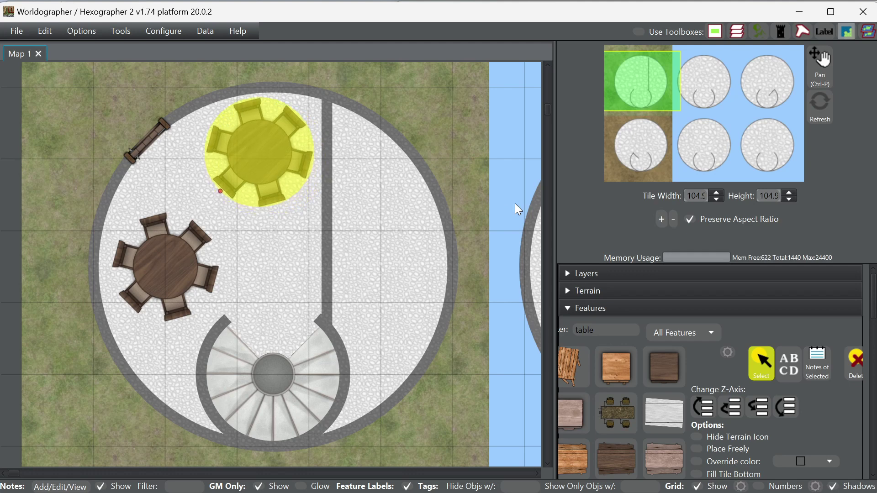
- Nudge the round table near the left wall slightly closer to that wall
click(177, 266)
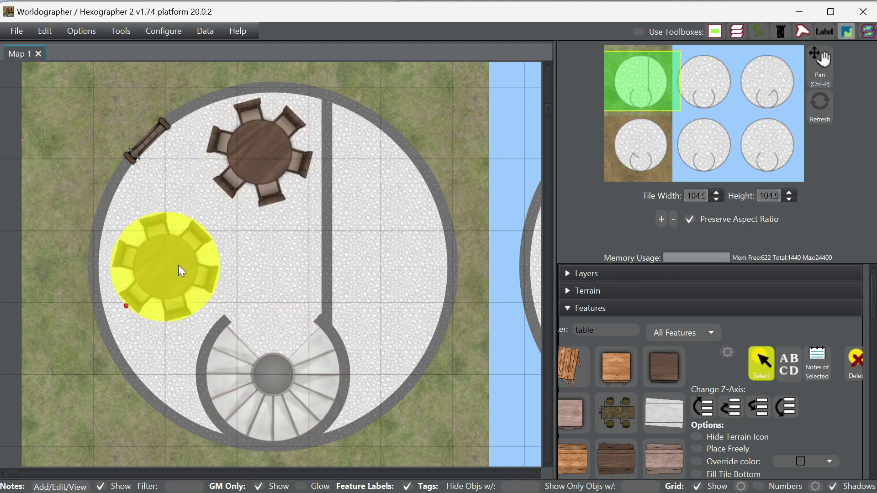
key(Left)
key(Left)
key(Left)
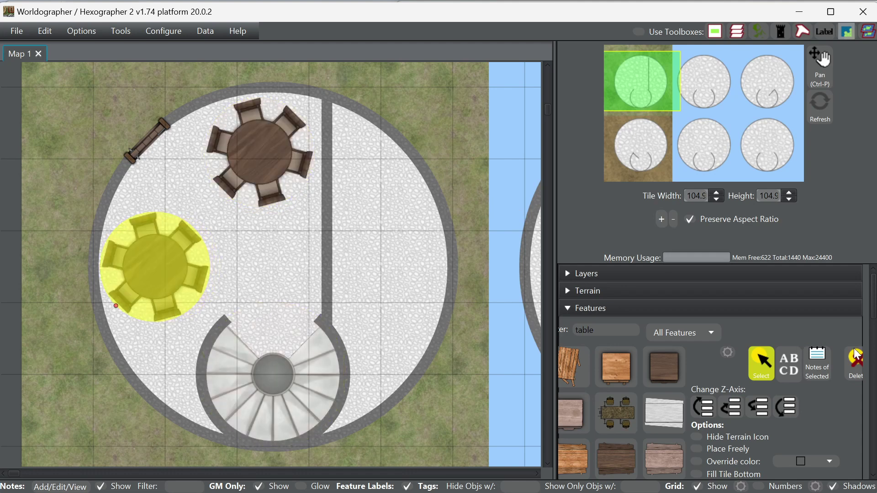
- Turn on Place Freely for both round tables in the grass-ground room
scroll(872, 297, down, 5)
scroll(764, 328, up, 5)
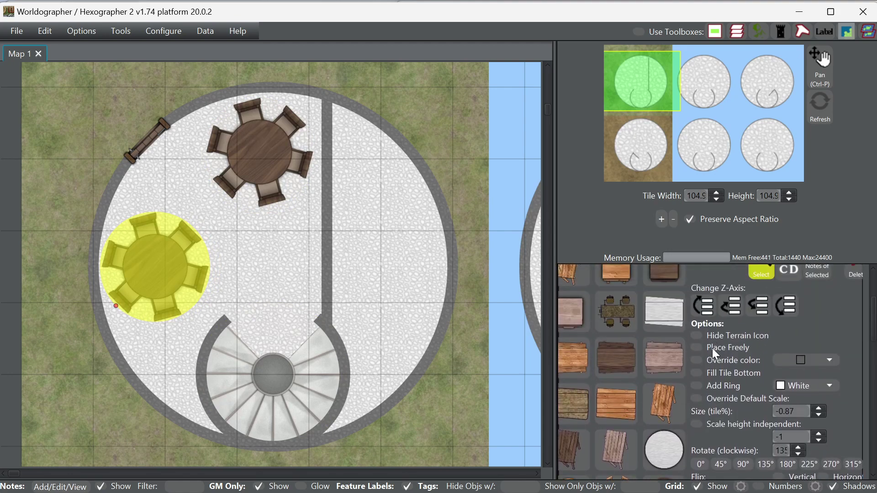
shift+click(255, 151)
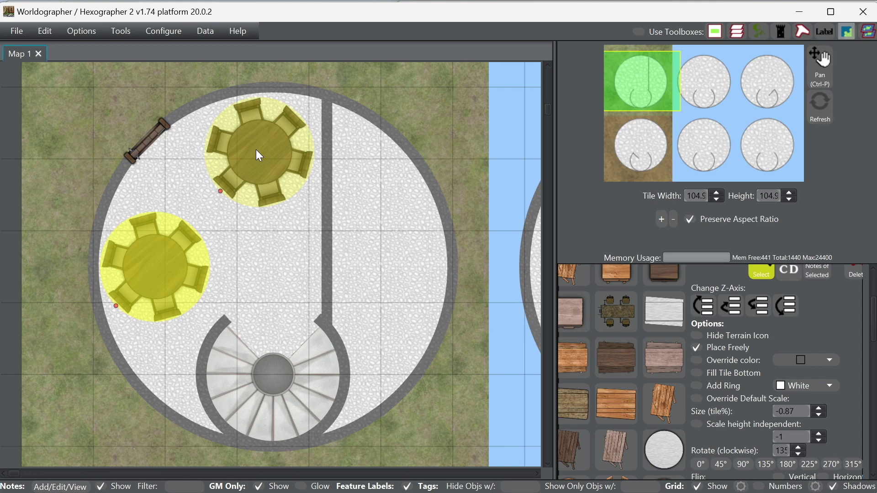
click(256, 151)
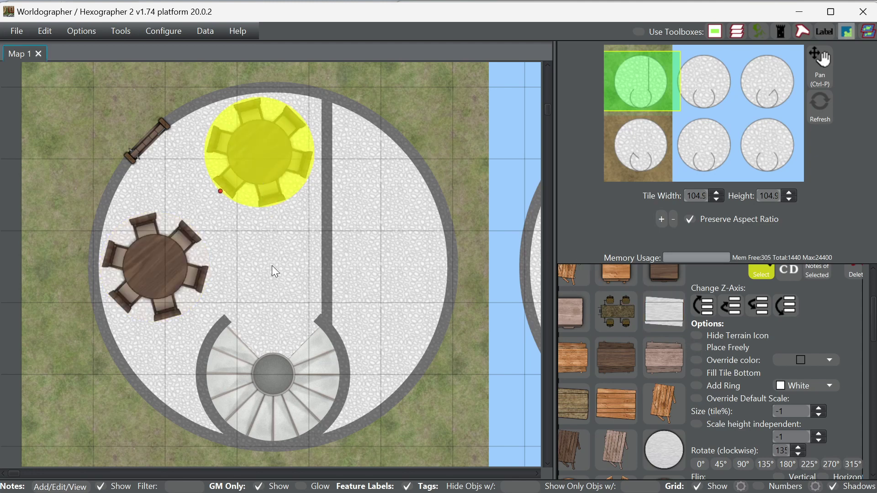
click(695, 347)
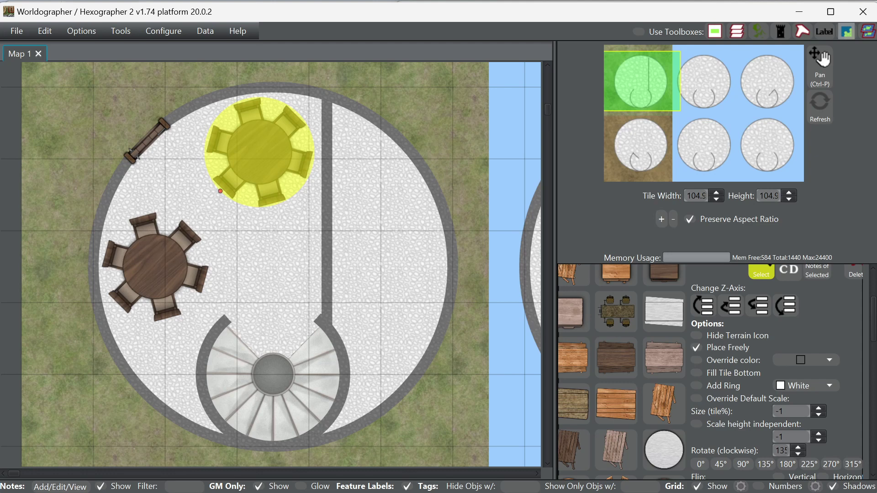
- Filter the features by "door" and choose the dark wood door
scroll(874, 287, up, 5)
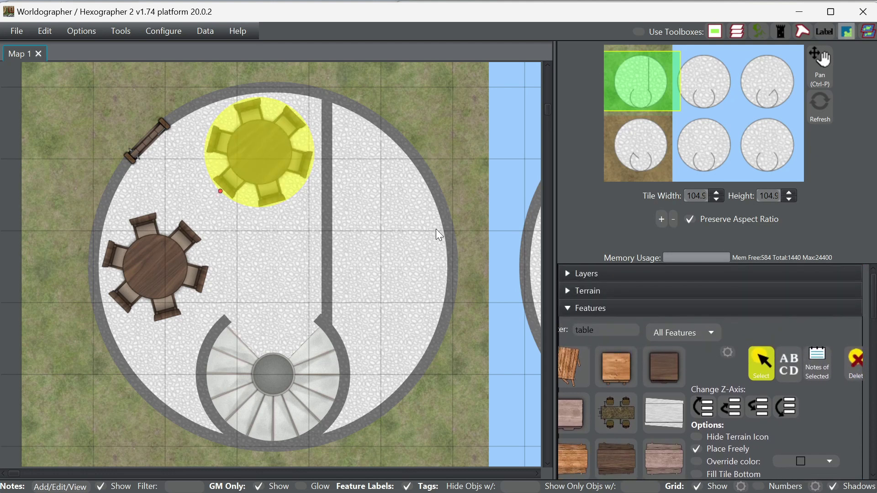
drag(597, 330, 557, 328)
text(door)
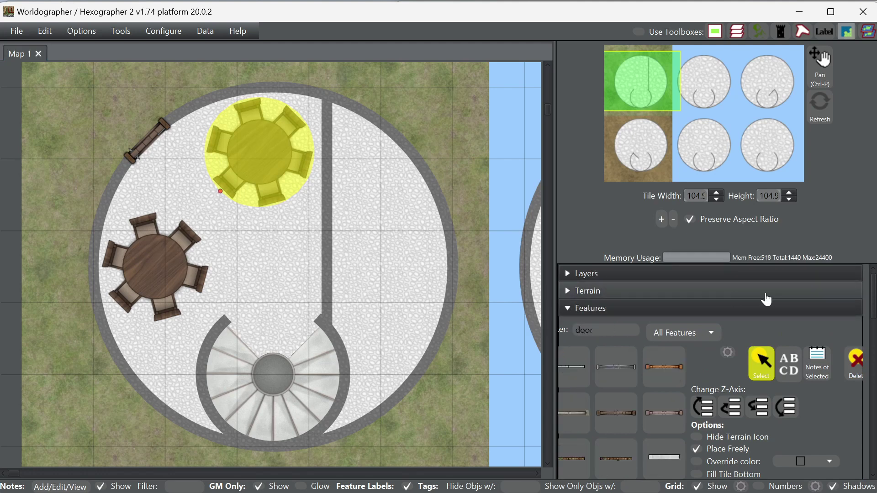
scroll(871, 301, down, 5)
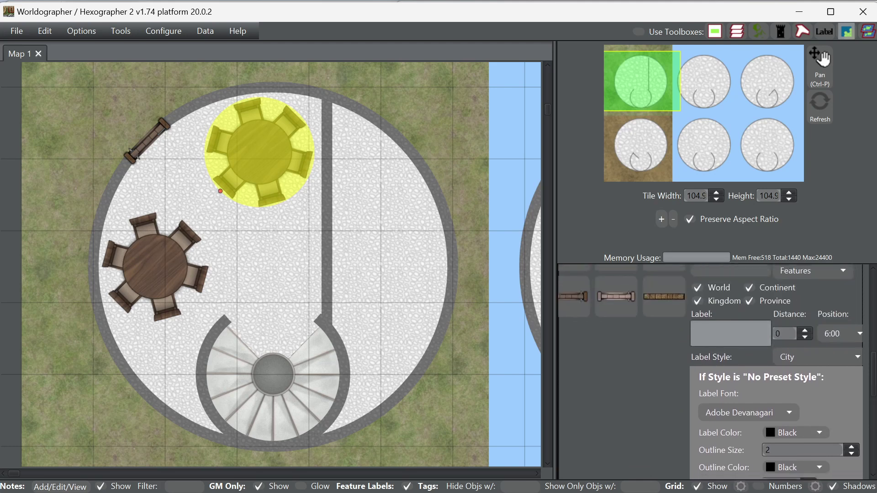
scroll(667, 338, up, 1)
click(575, 341)
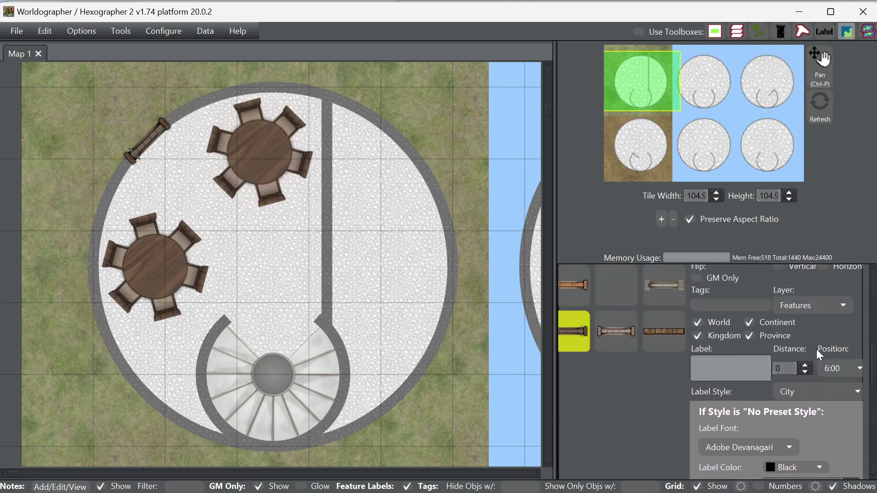
- Rotate the door 90°, turn off Place Freely and place it on the vertical wall line just above the staircase
scroll(802, 345, up, 2)
click(743, 326)
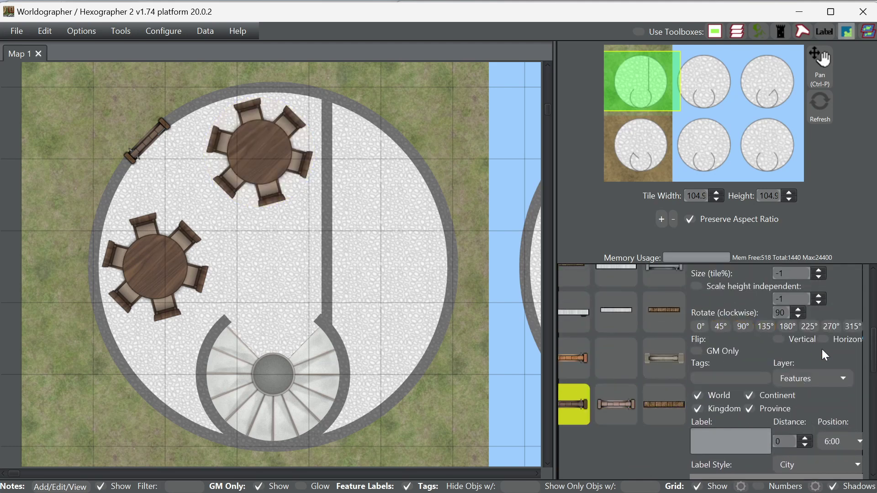
scroll(821, 349, up, 3)
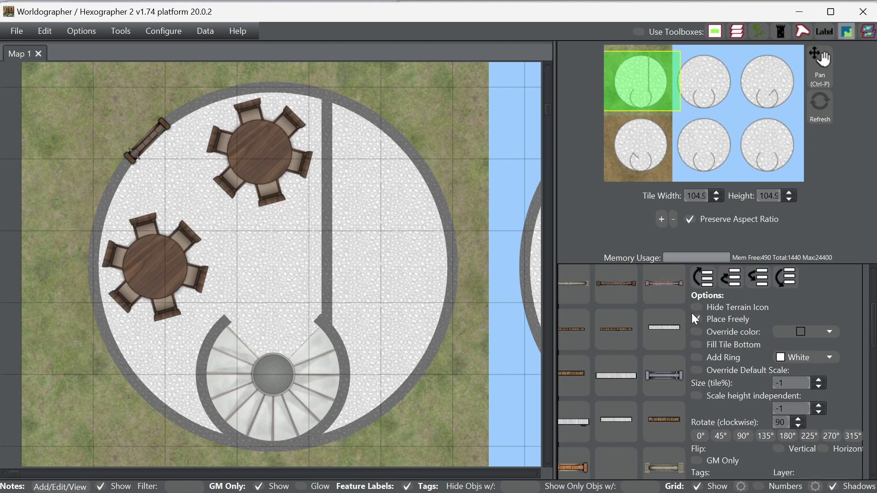
click(664, 327)
- Select the vertical wall line and set its layer placement to Above Terrain, beneath the door
scroll(843, 304, up, 5)
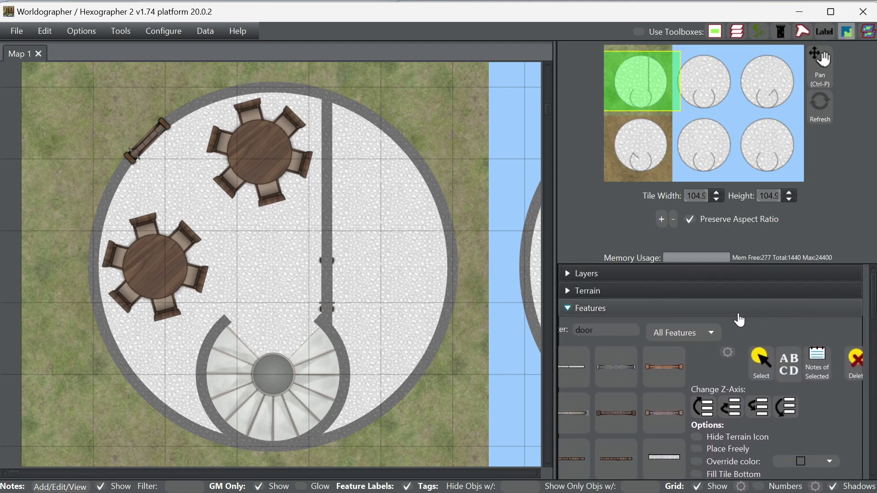
click(722, 310)
click(654, 335)
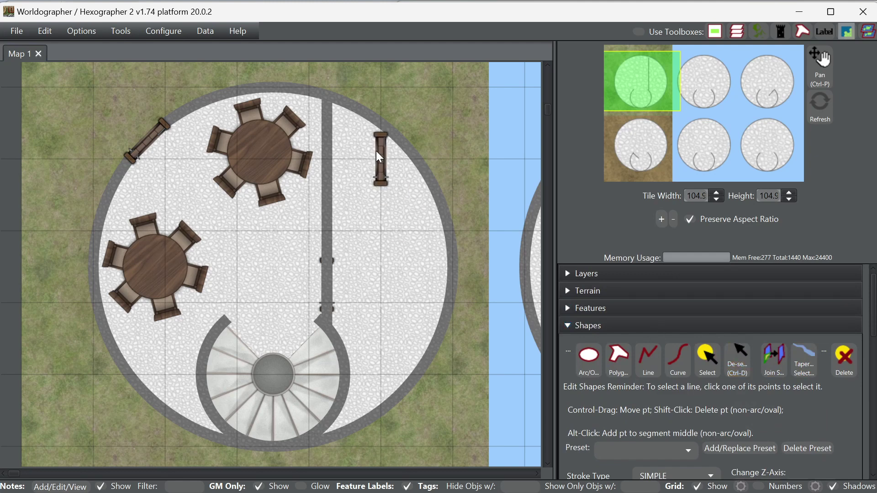
click(708, 360)
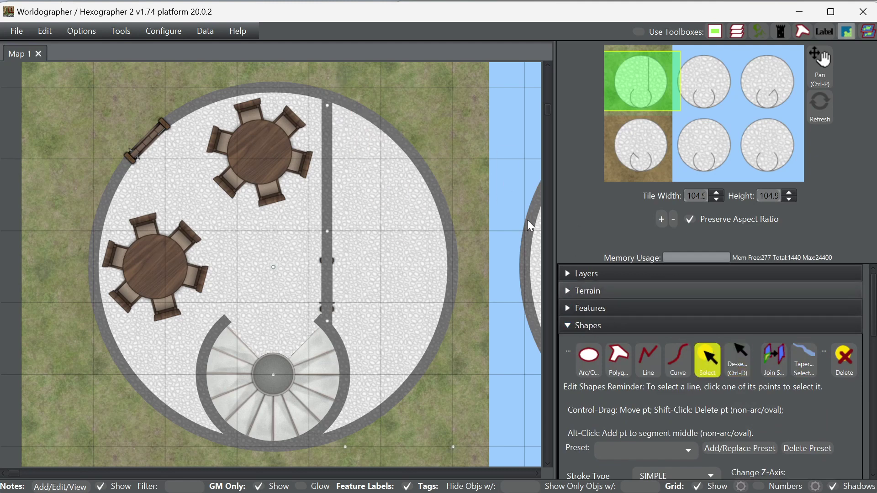
click(328, 107)
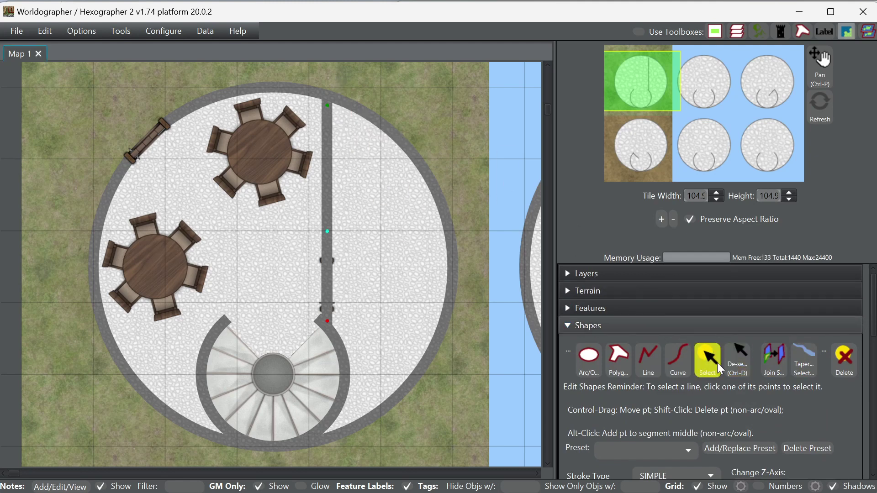
scroll(826, 419, down, 3)
scroll(834, 417, down, 10)
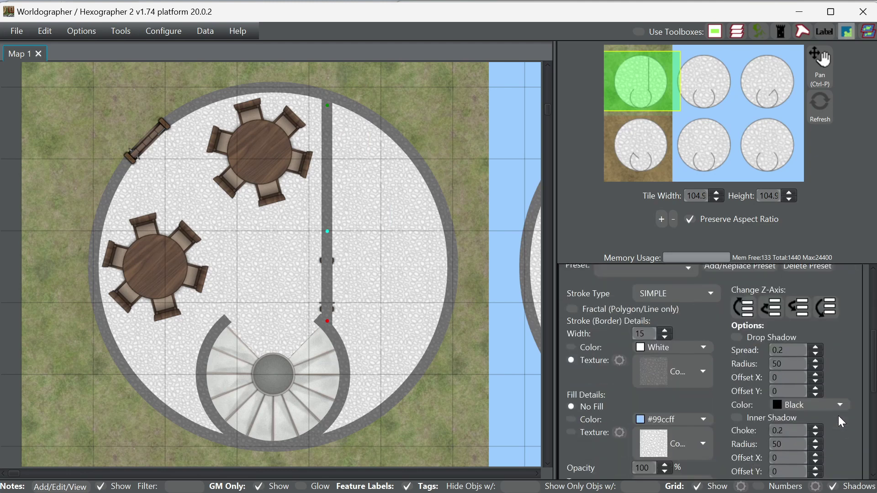
click(678, 377)
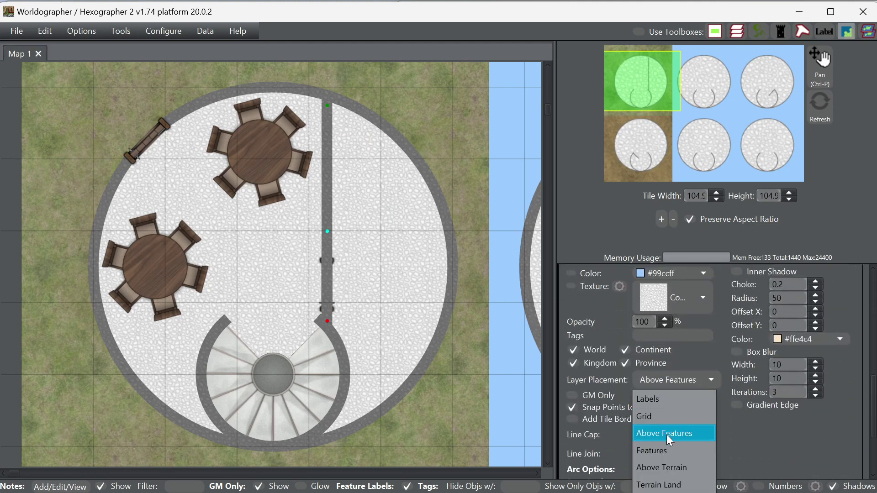
click(665, 453)
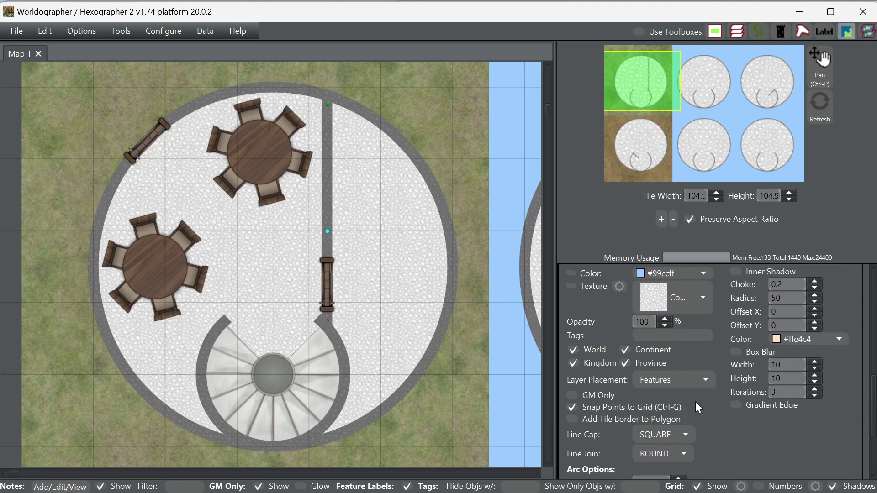
click(671, 384)
click(672, 468)
- Filter the features by "cook" and choose the brick cooking hearth
scroll(874, 394, up, 10)
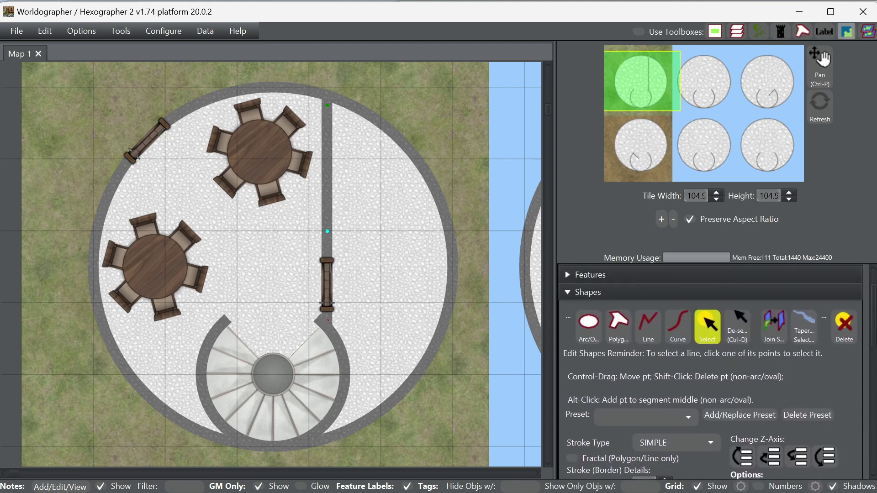
click(720, 275)
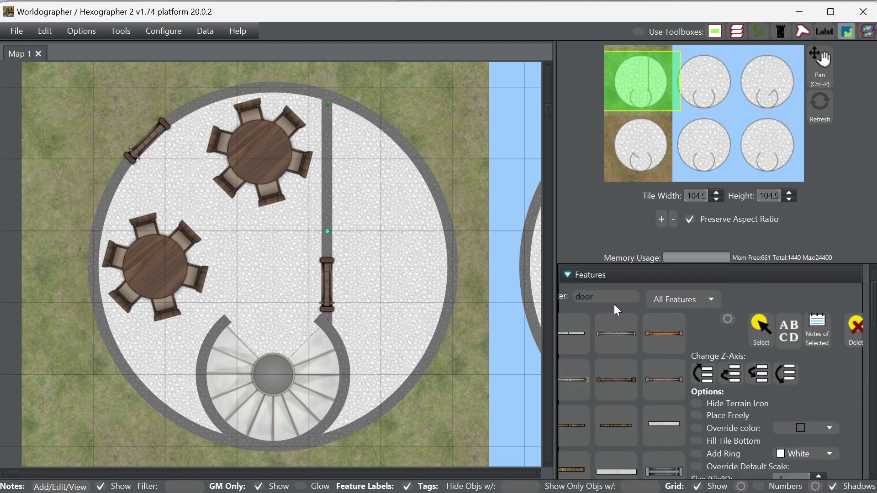
drag(604, 297, 524, 288)
text(cook)
click(617, 338)
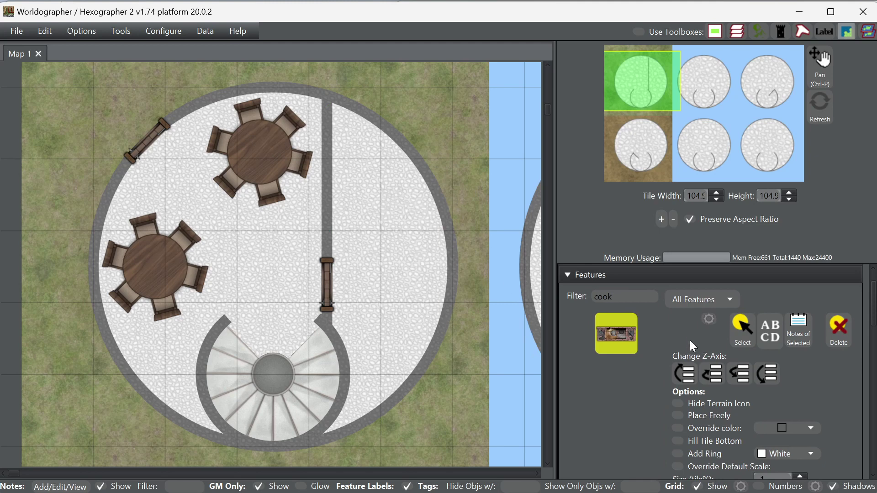
- Rotate the cooking hearth 270° and place it along the east side of the vertical wall line, above the door
scroll(809, 383, down, 3)
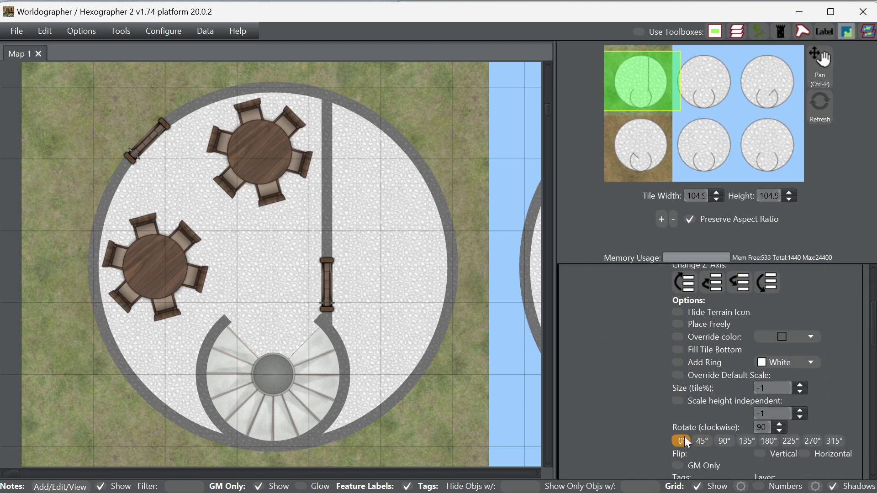
click(814, 441)
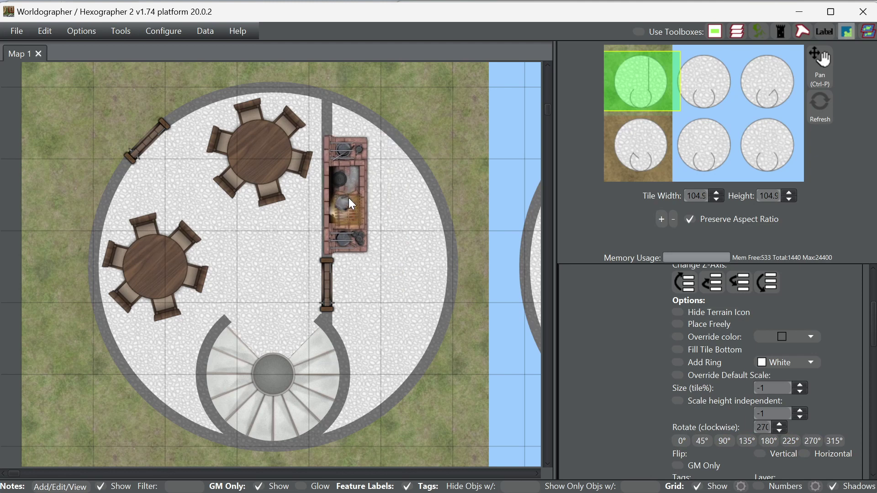
click(351, 203)
- Select the cooking hearth and nudge it east off the wall line and north toward the room's outer wall
scroll(818, 320, up, 5)
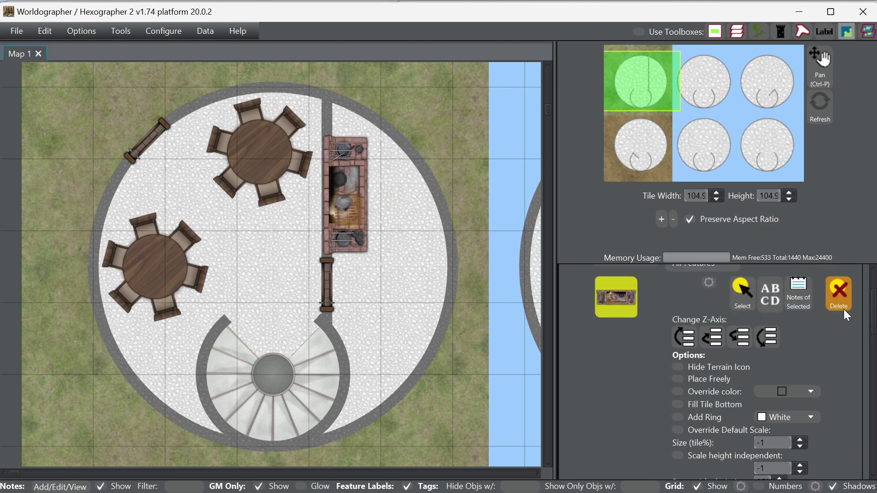
click(745, 361)
click(343, 179)
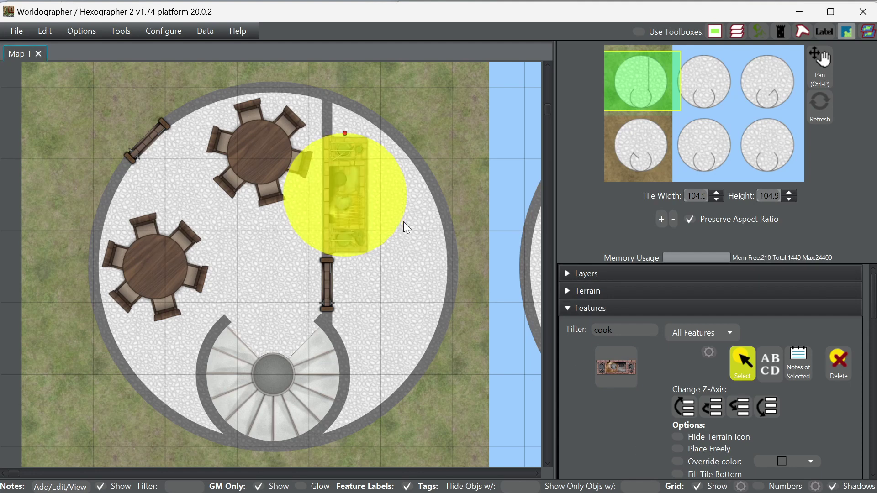
key(Right)
key(Right)
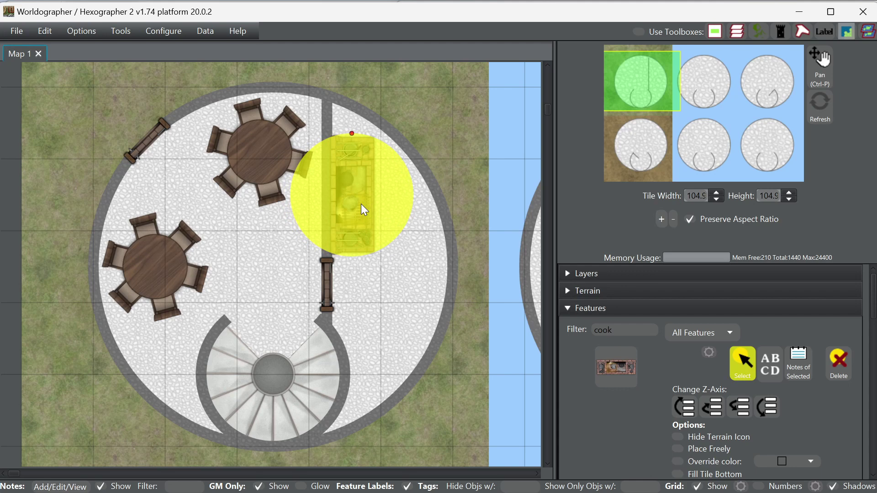
key(Up)
key(Up)
key(Up)
key(Up)
key(Up)
key(Down)
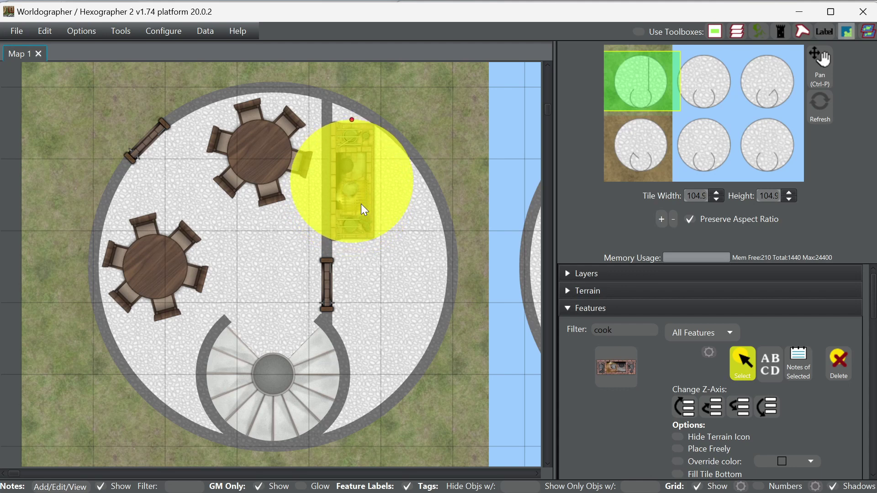
- Filter the features by "table" and choose the long, narrow pinkish wood table
drag(613, 330, 569, 323)
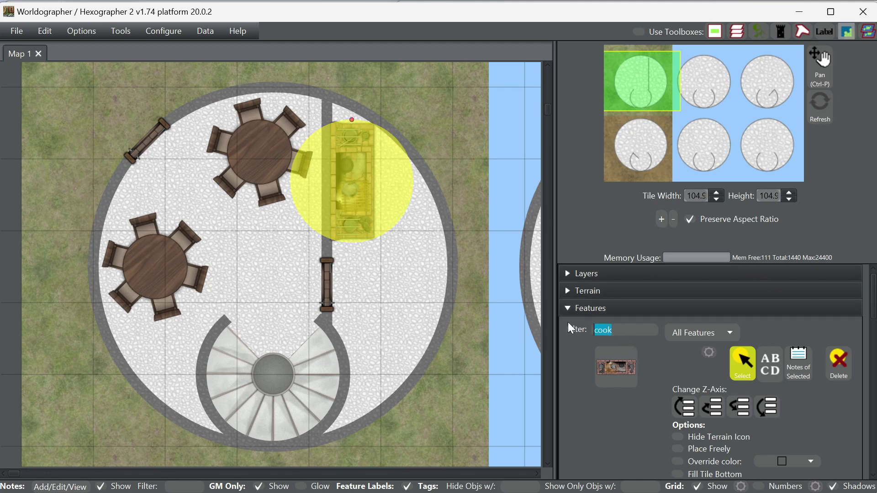
text(table)
scroll(728, 338, down, 5)
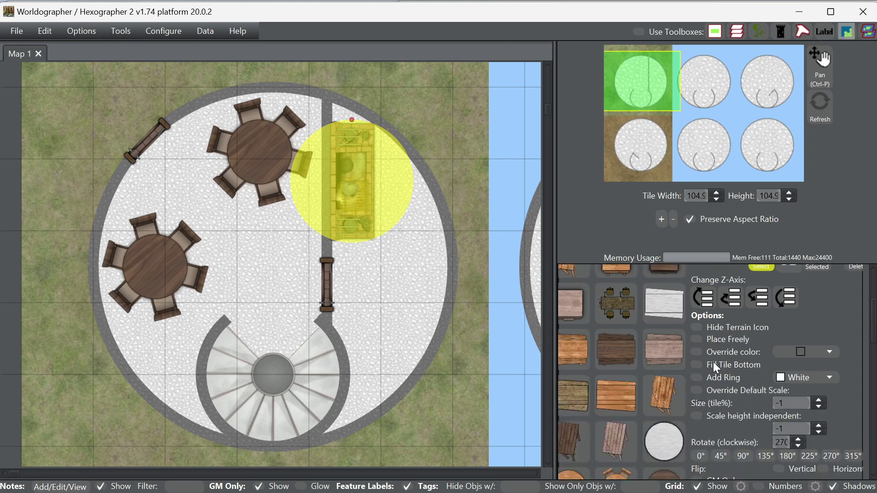
scroll(656, 317, up, 1)
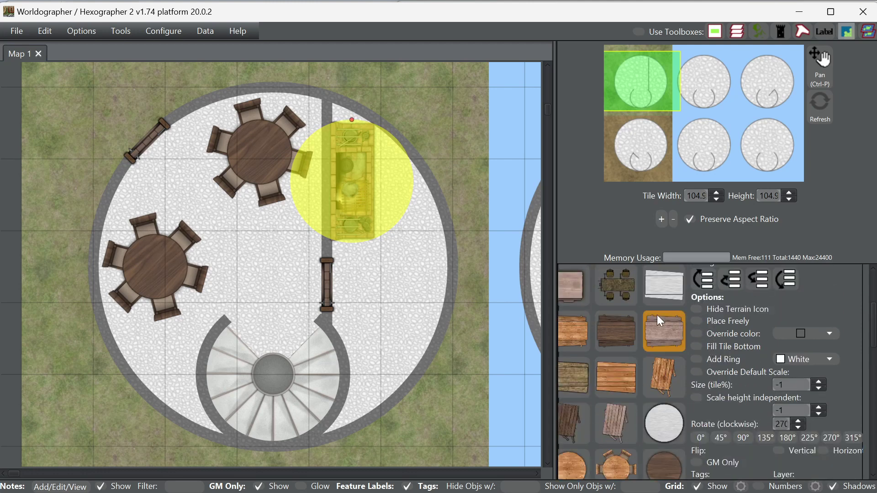
scroll(685, 334, down, 4)
click(676, 340)
scroll(675, 342, down, 3)
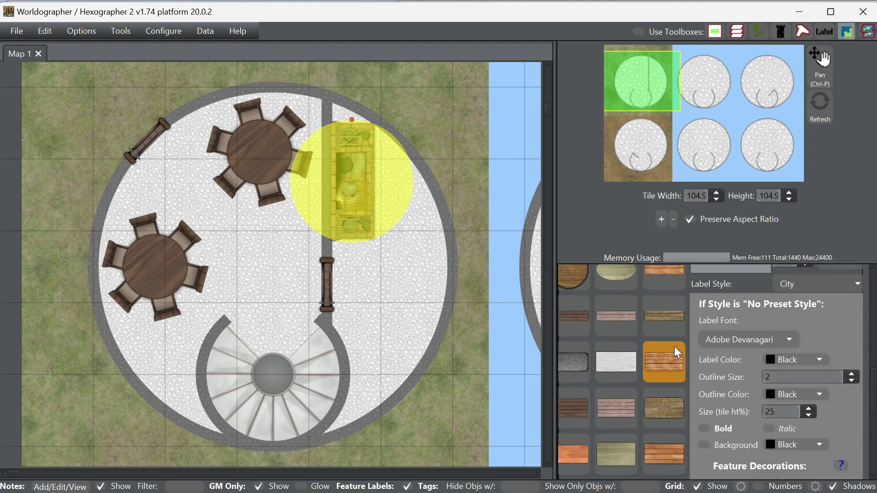
click(631, 324)
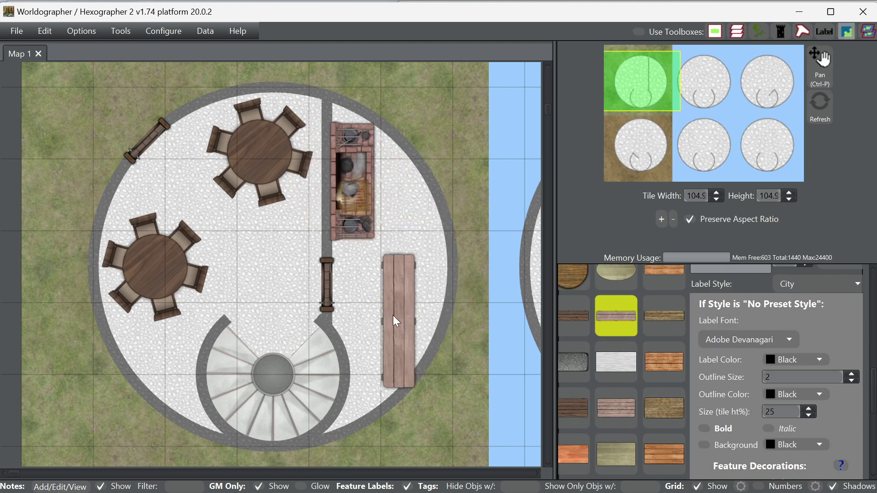
- Turn on Place Freely and place the long table vertically in the southeast part of the room, east of the staircase
scroll(726, 365, up, 4)
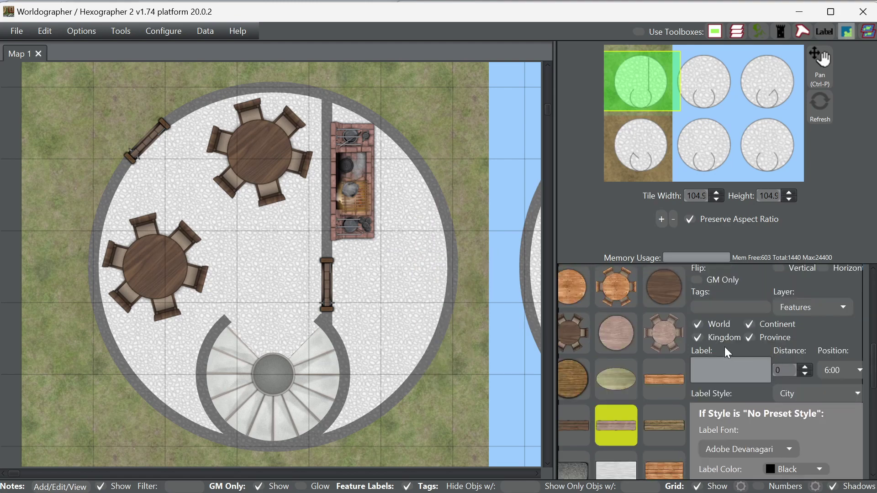
scroll(736, 312, up, 4)
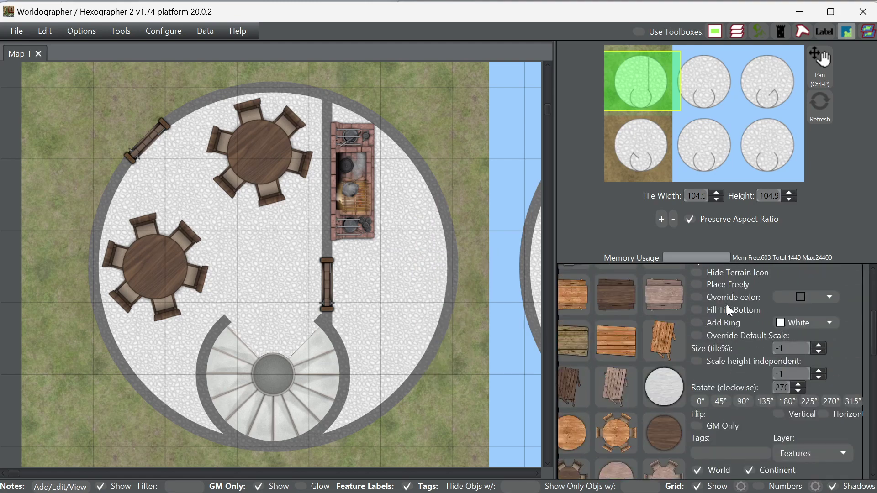
click(705, 287)
click(398, 353)
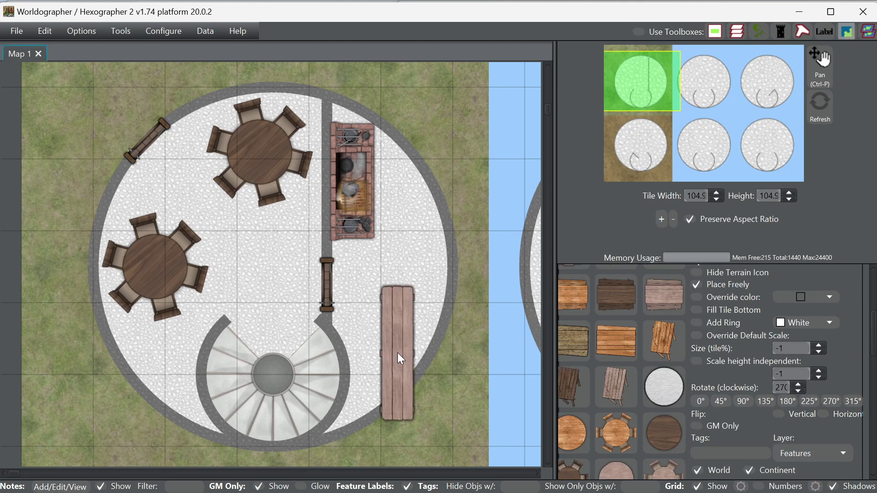
- Select the long table, tilt it diagonally and shift it toward the curved southeast wall
scroll(872, 320, up, 4)
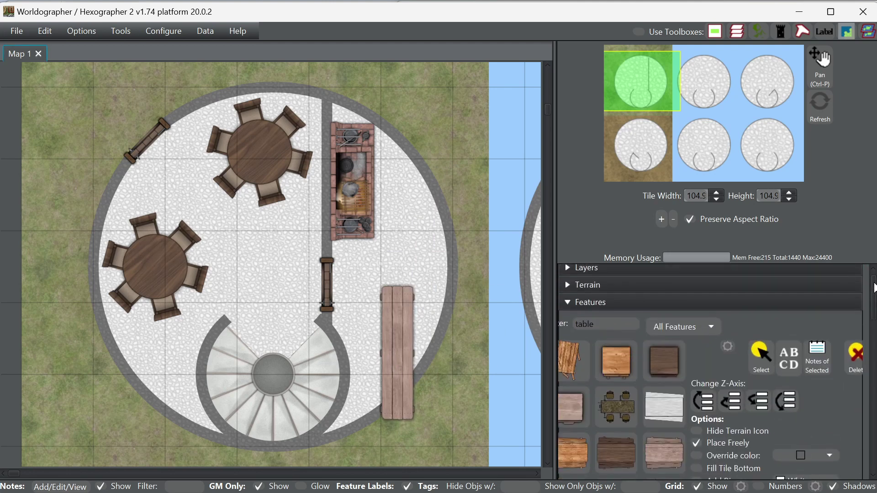
click(761, 363)
click(398, 344)
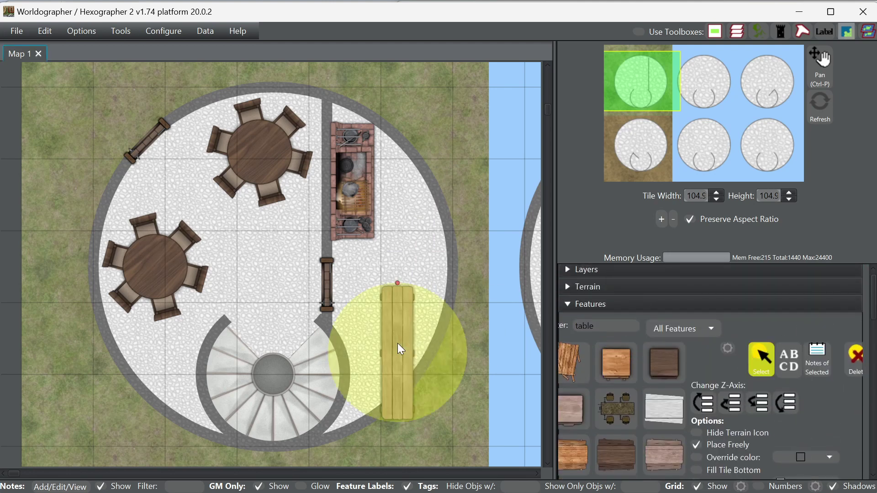
drag(398, 283, 400, 338)
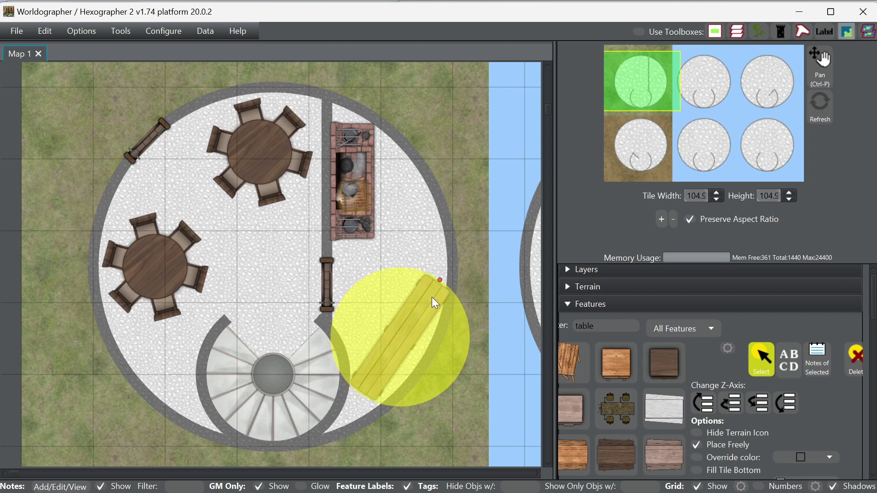
drag(441, 281, 436, 279)
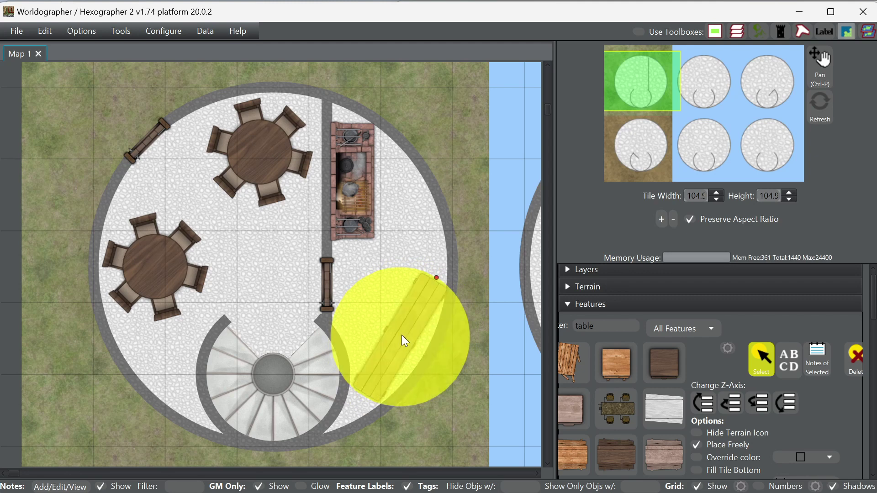
drag(402, 335, 405, 344)
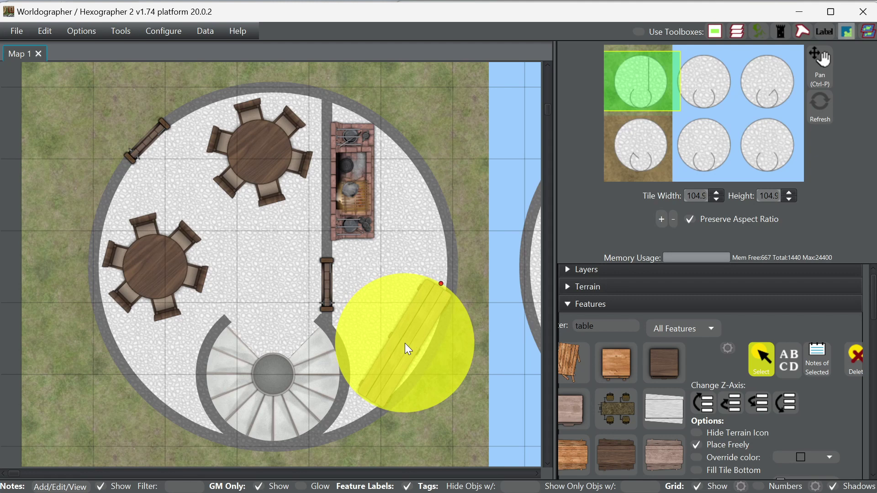
drag(405, 344, 404, 343)
shift+click(302, 434)
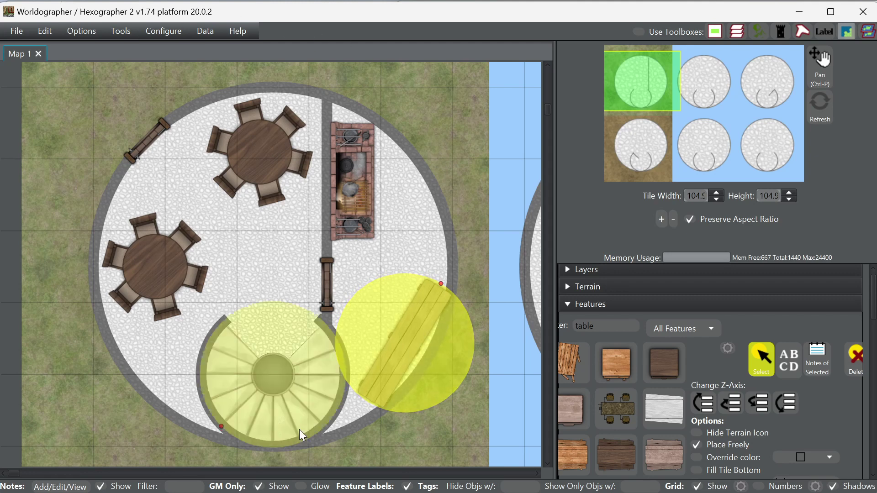
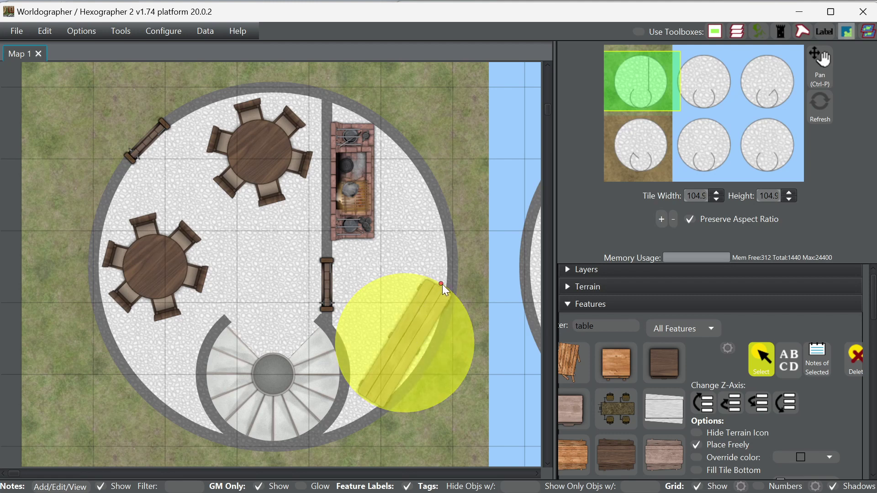
- Try the long table steeper along the east wall, and bring it back beside the staircase at a rotation of about 302°
drag(442, 284, 427, 264)
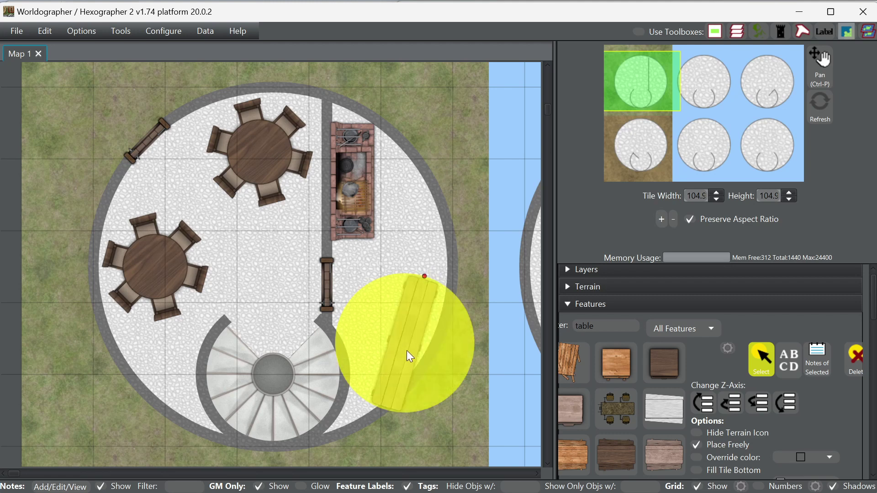
drag(407, 351, 412, 306)
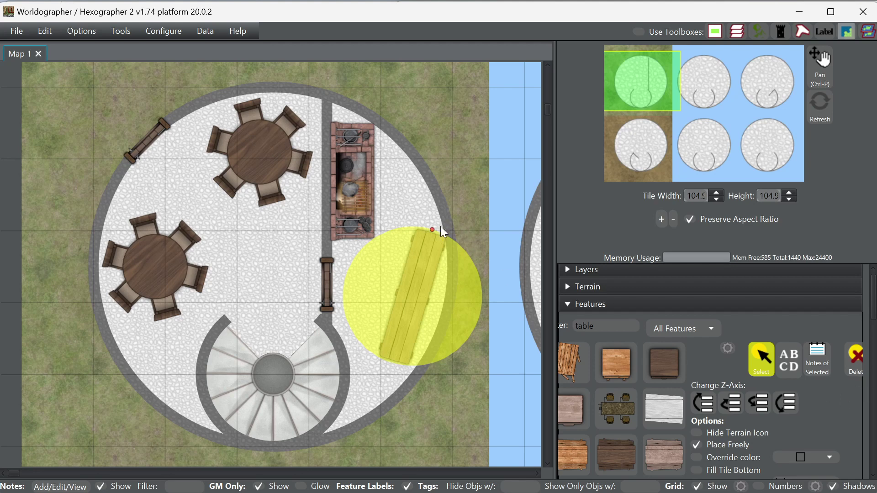
drag(431, 230, 392, 342)
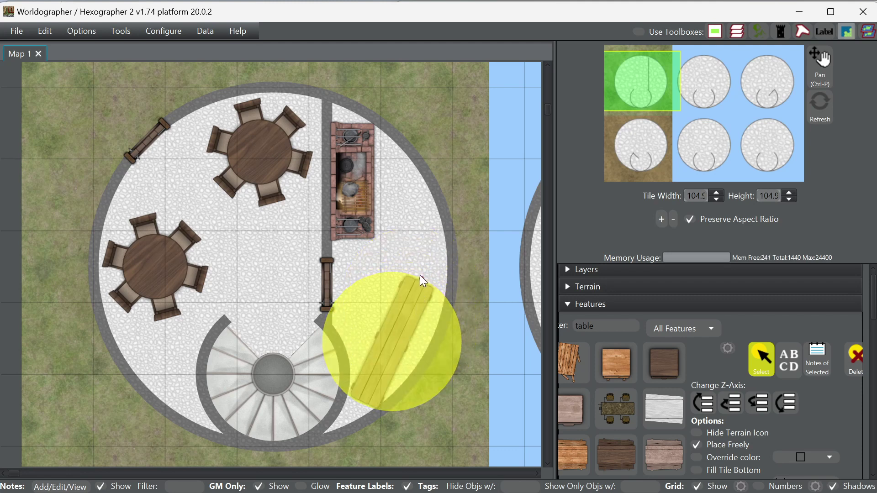
drag(421, 277, 375, 366)
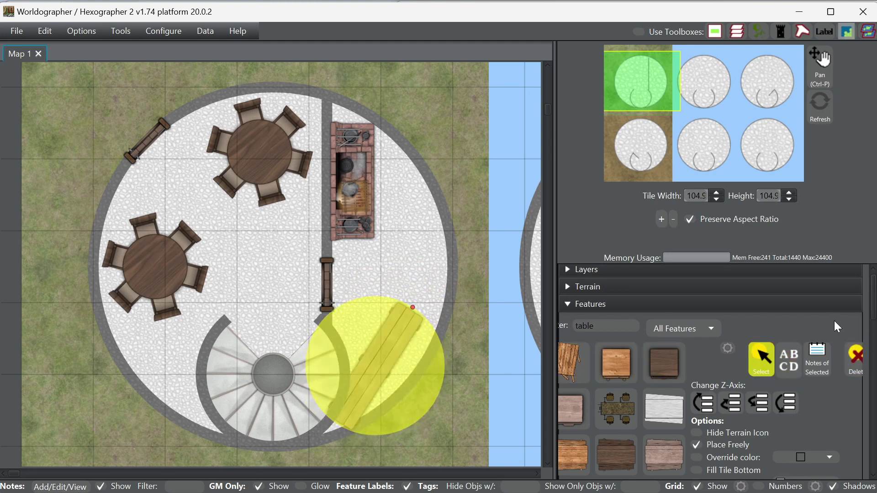
- Send the long table to the back of the Z-axis order
scroll(838, 327, down, 5)
scroll(710, 372, down, 2)
scroll(711, 373, up, 5)
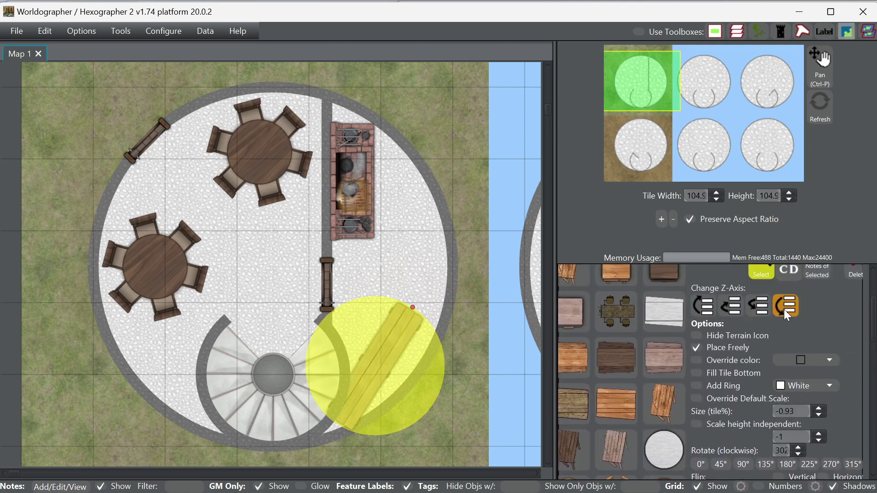
click(784, 309)
- Rotate the long table to about 311° and fit it diagonally between the staircase and the curved southeast wall
drag(412, 306, 366, 383)
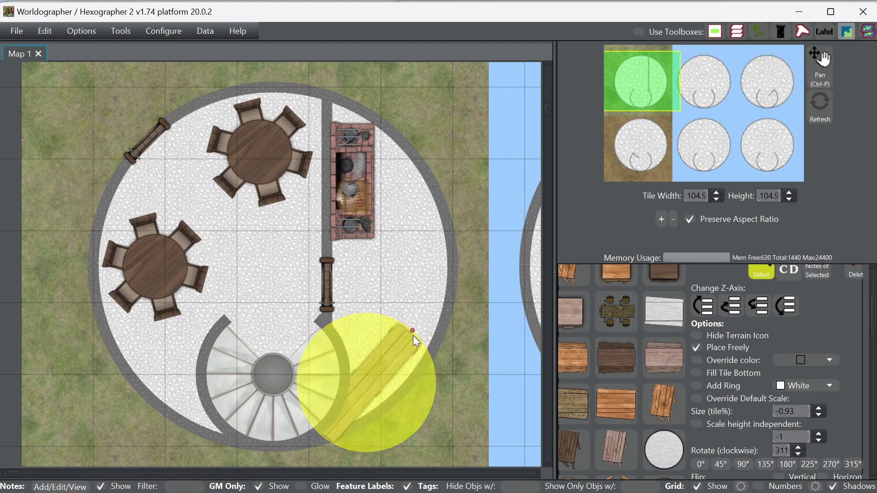
drag(415, 335, 419, 339)
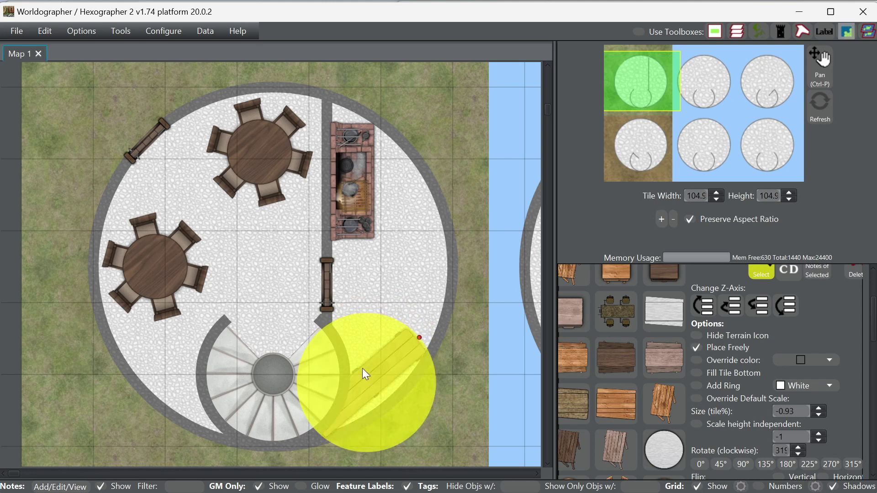
drag(370, 380, 434, 309)
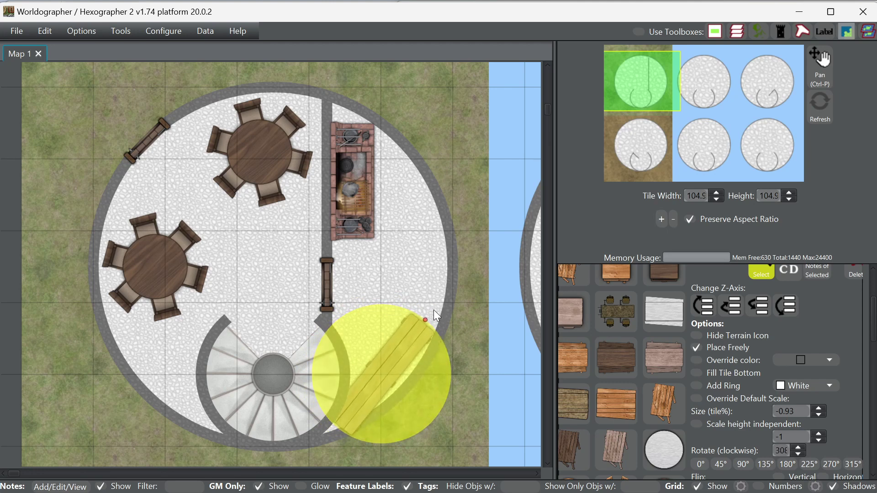
mouse_move(391, 365)
mouse_down()
mouse_move(396, 343)
mouse_move(387, 368)
mouse_up()
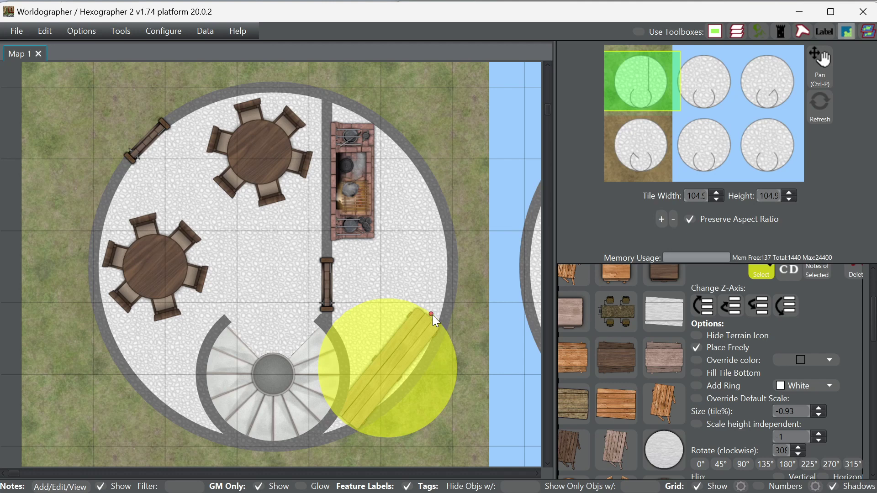
drag(432, 315, 433, 316)
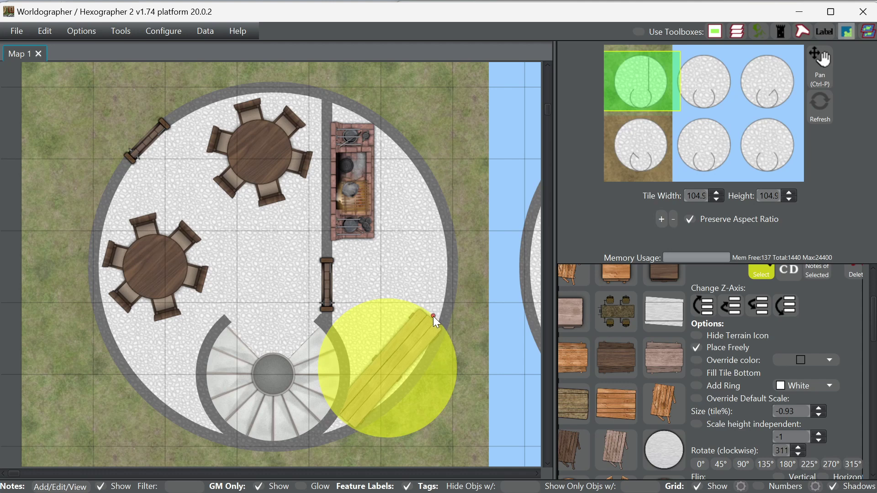
click(400, 355)
drag(401, 356, 390, 371)
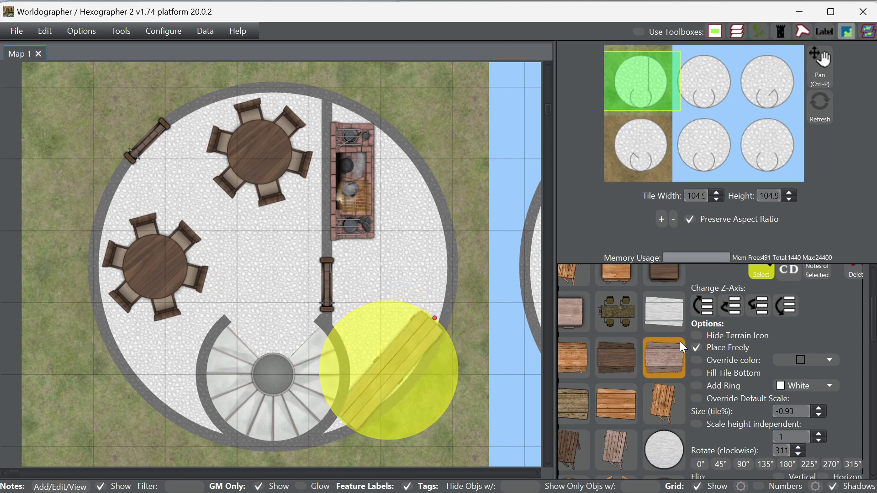
- Set the layer placement for new shapes to Above Features
scroll(872, 325, down, 10)
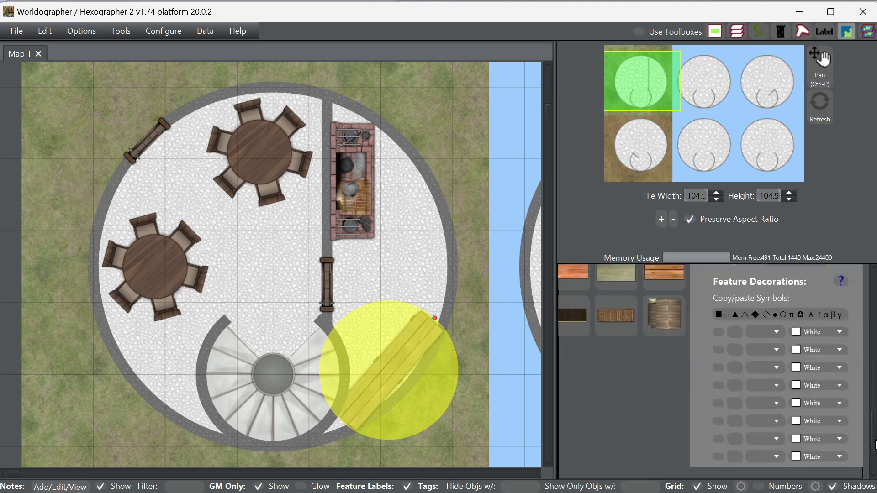
click(730, 419)
scroll(731, 357, down, 3)
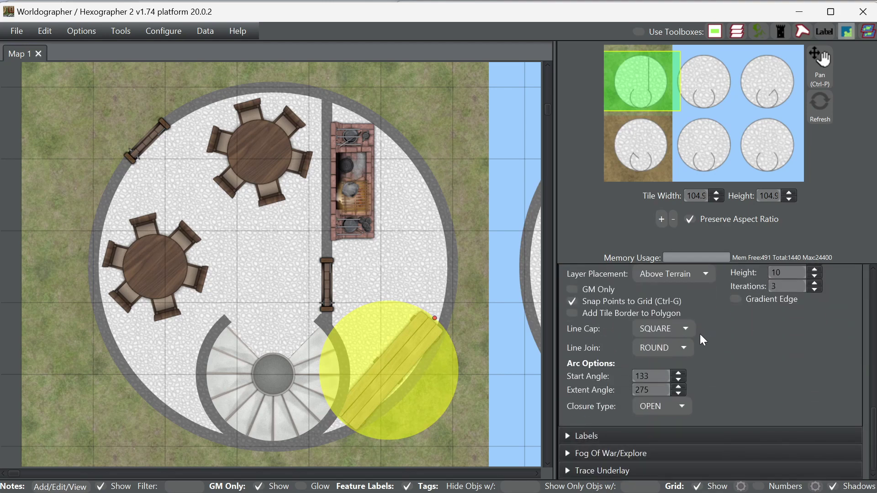
scroll(700, 334, up, 10)
scroll(697, 323, down, 2)
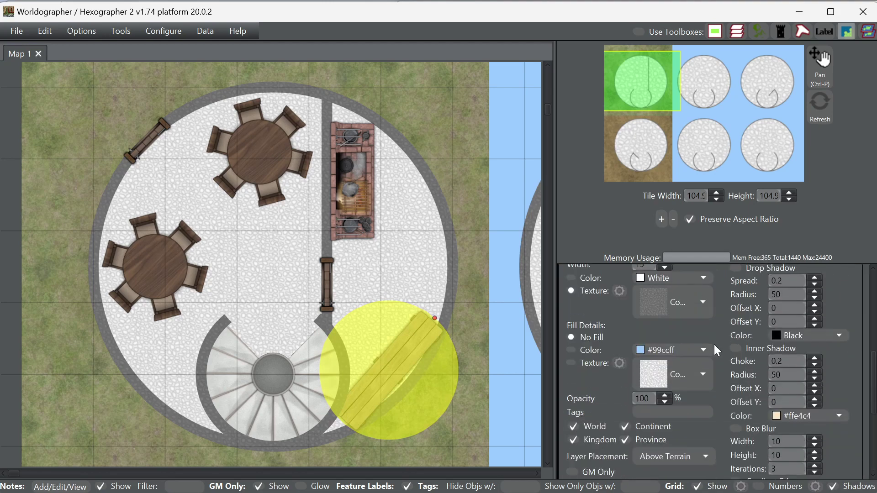
click(689, 458)
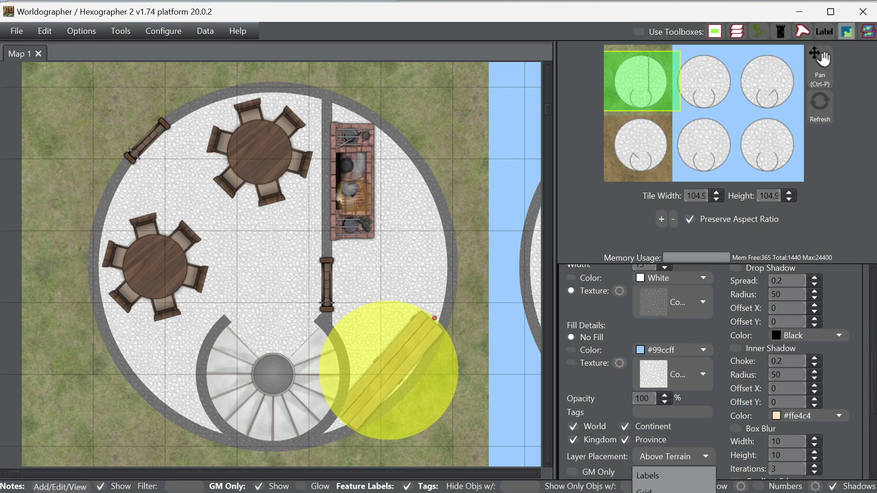
key(Escape)
- Draw an arc from the centre of the furnished room, sized to trace its outer circular wall
scroll(700, 373, up, 2)
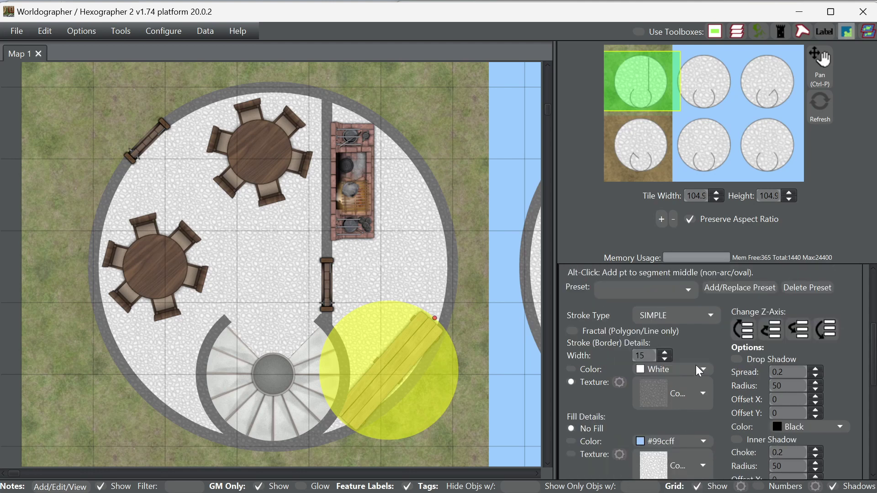
scroll(720, 334, up, 2)
scroll(720, 334, down, 3)
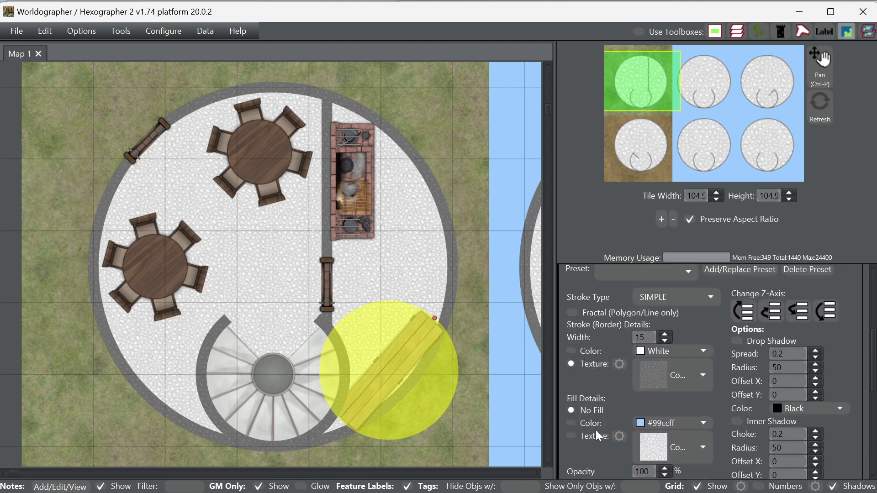
scroll(690, 341, up, 2)
scroll(678, 335, up, 2)
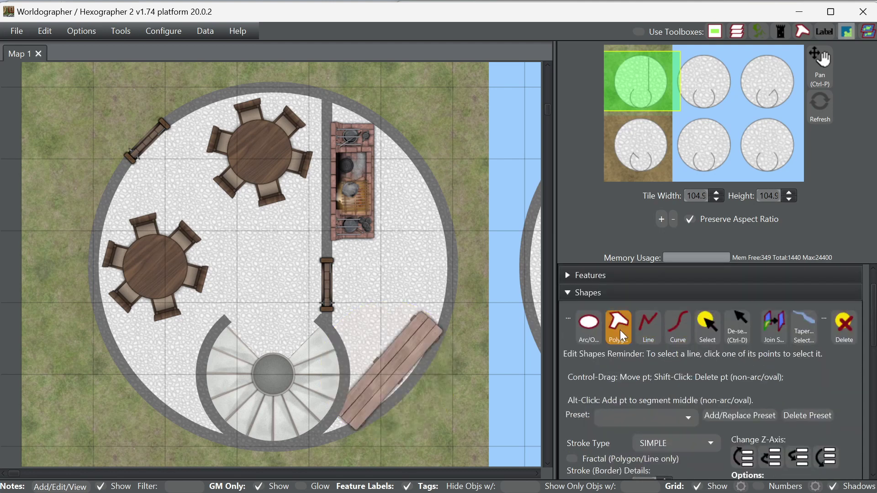
click(591, 329)
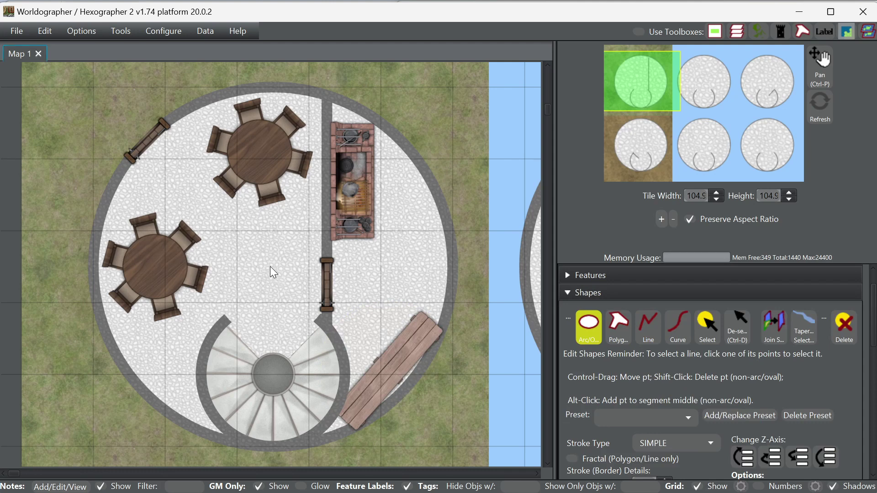
click(431, 440)
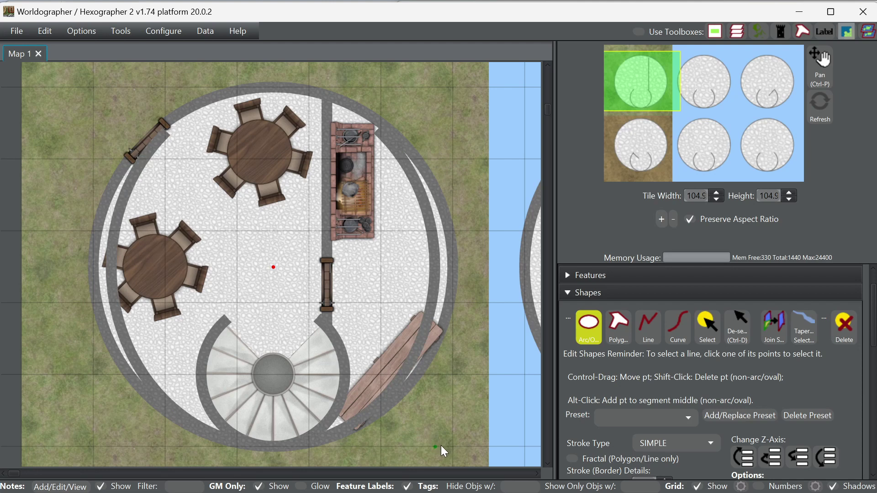
click(435, 448)
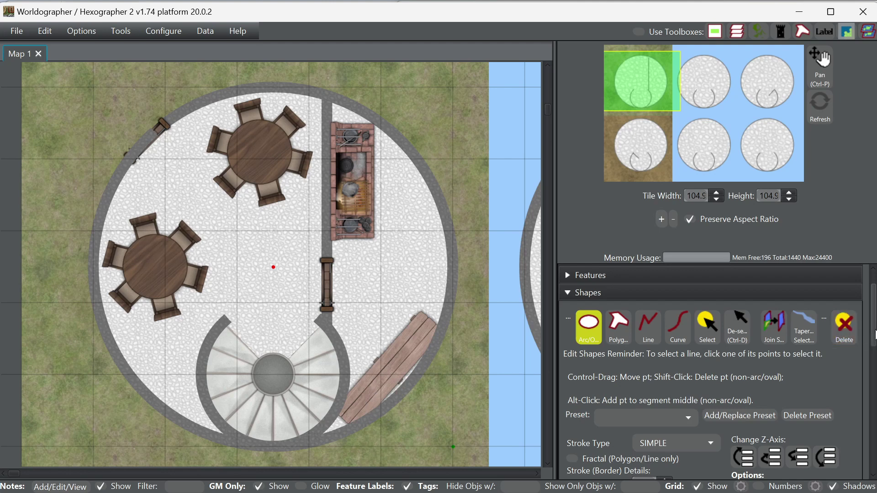
- Add a drop shadow to the new outer wall arc
scroll(873, 335, up, 2)
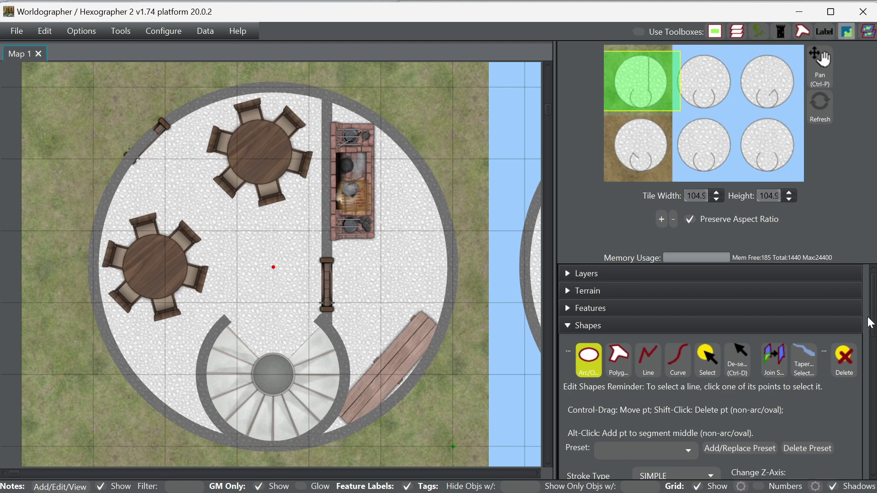
scroll(873, 353, down, 2)
scroll(853, 408, down, 3)
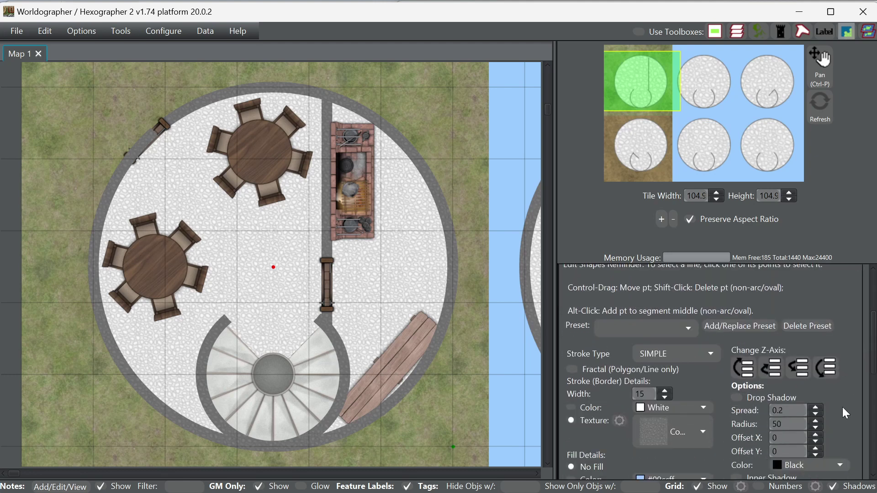
click(737, 398)
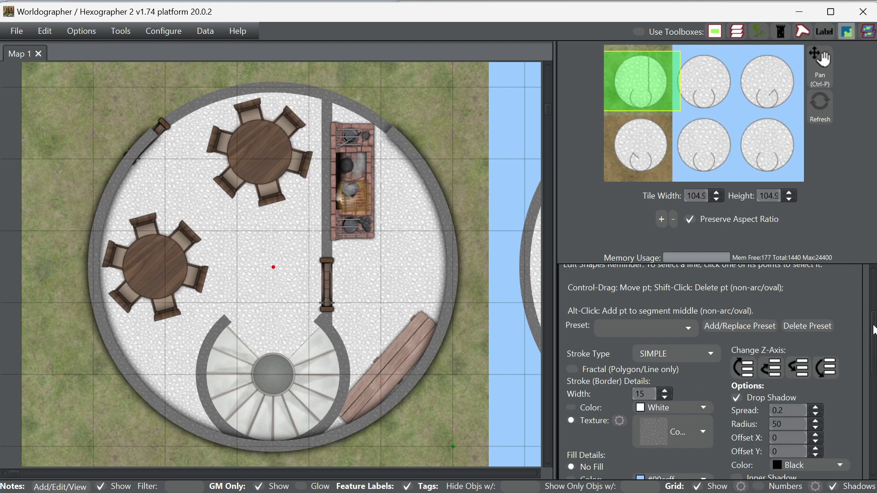
- Set the outer wall arc's start angle to 145 and its extent angle to 340
scroll(874, 329, down, 3)
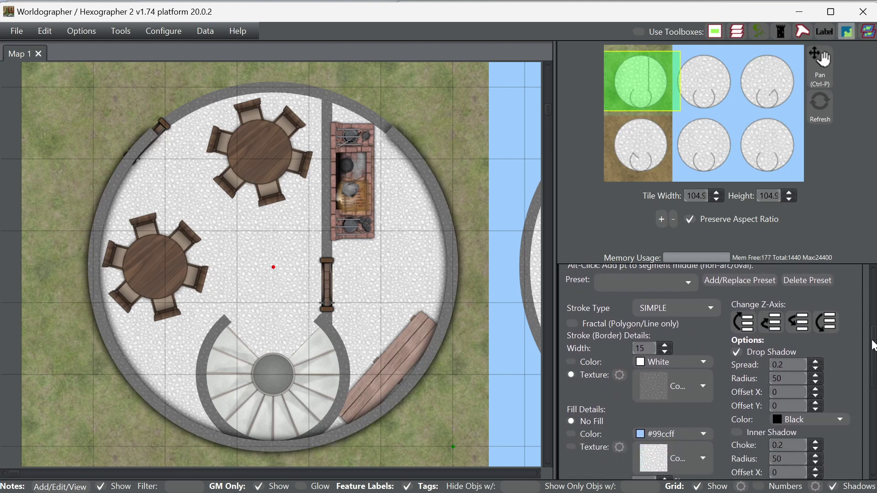
scroll(711, 373, down, 4)
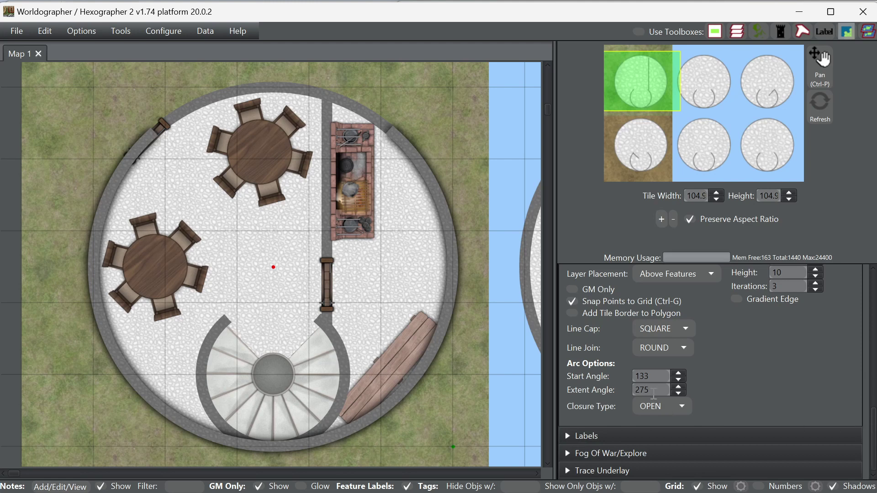
click(679, 373)
click(680, 373)
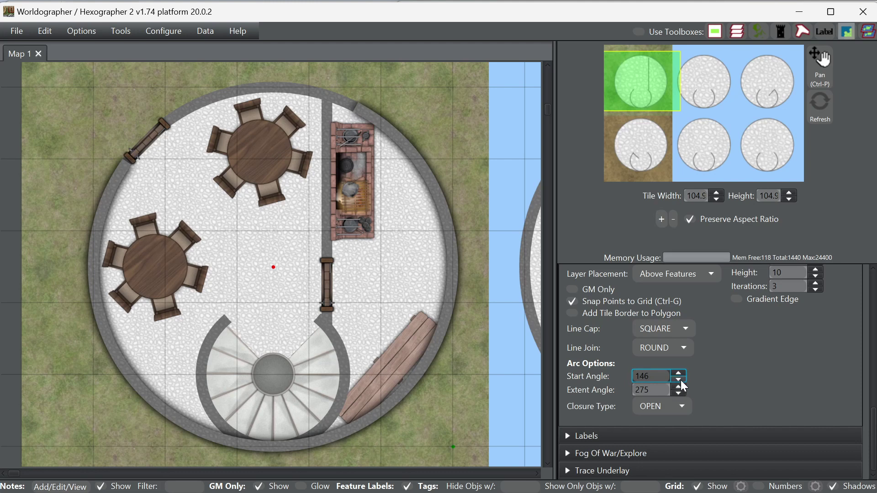
click(678, 380)
click(679, 386)
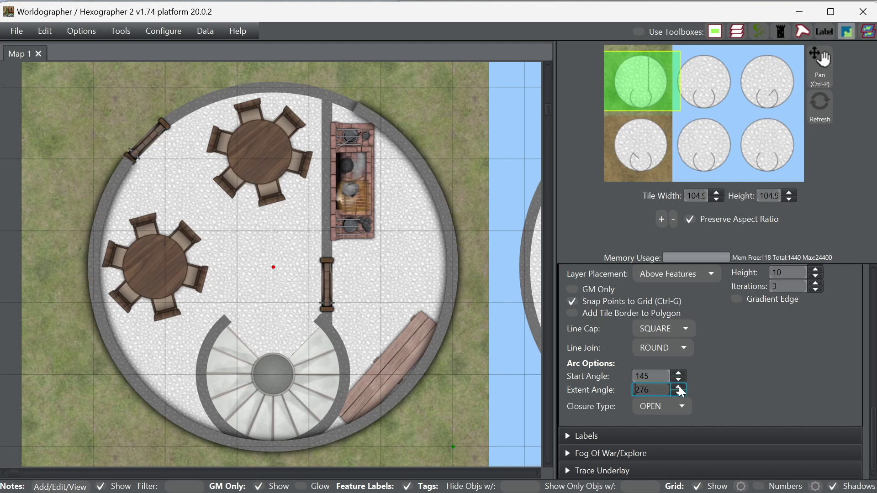
drag(680, 387, 680, 388)
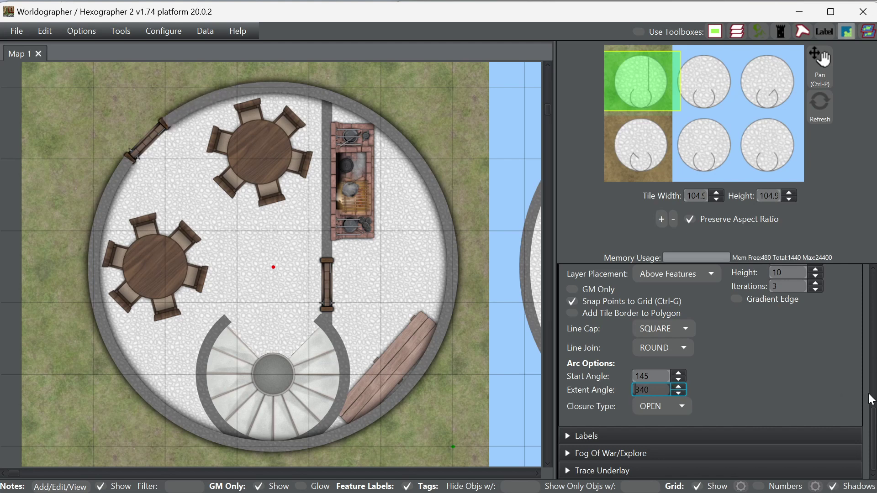
drag(871, 416, 876, 283)
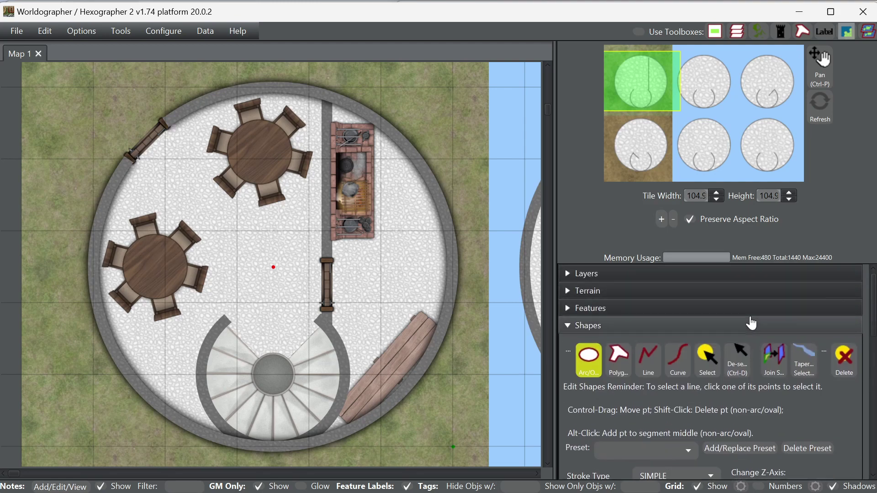
click(731, 308)
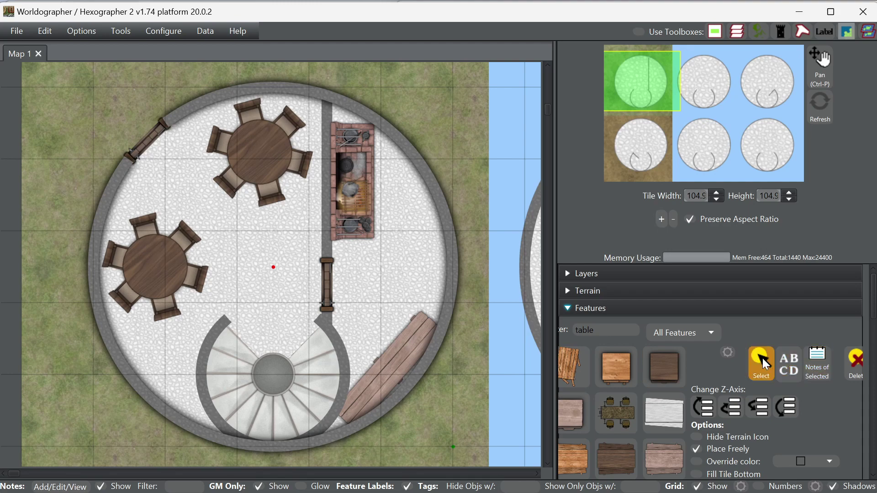
click(724, 310)
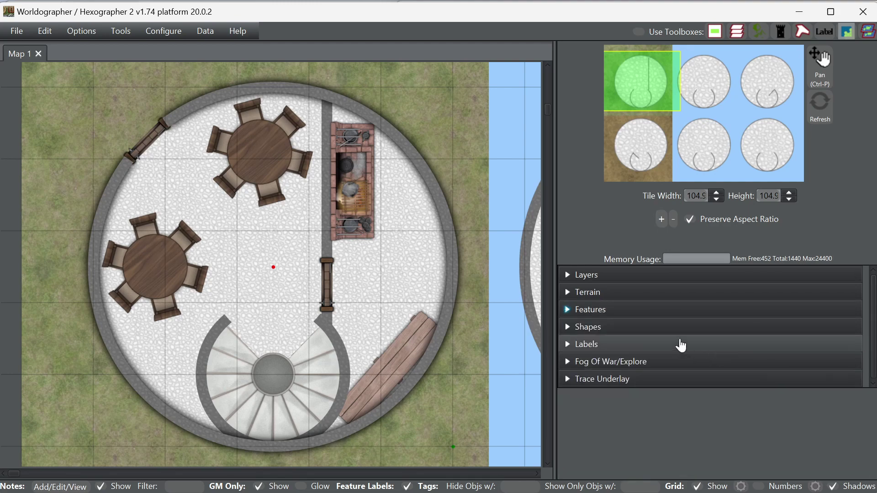
click(677, 327)
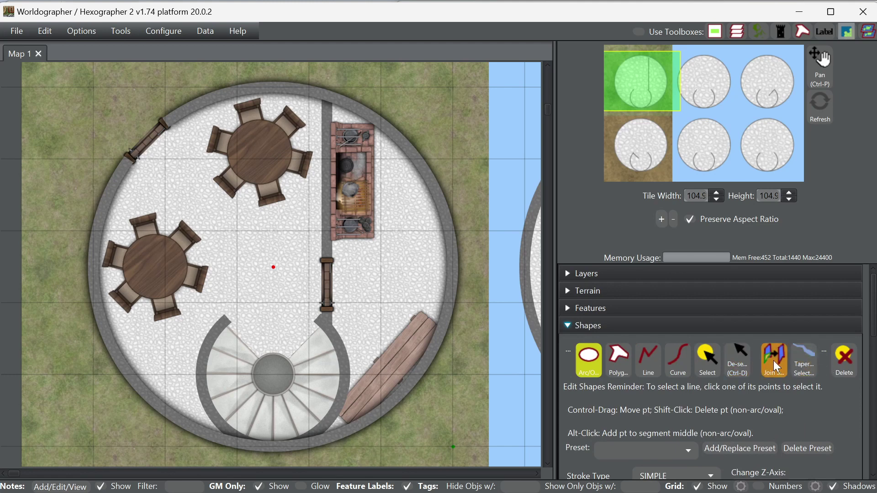
- Select the straight interior wall behind the hearth, add a drop shadow to it and deselect it
click(714, 358)
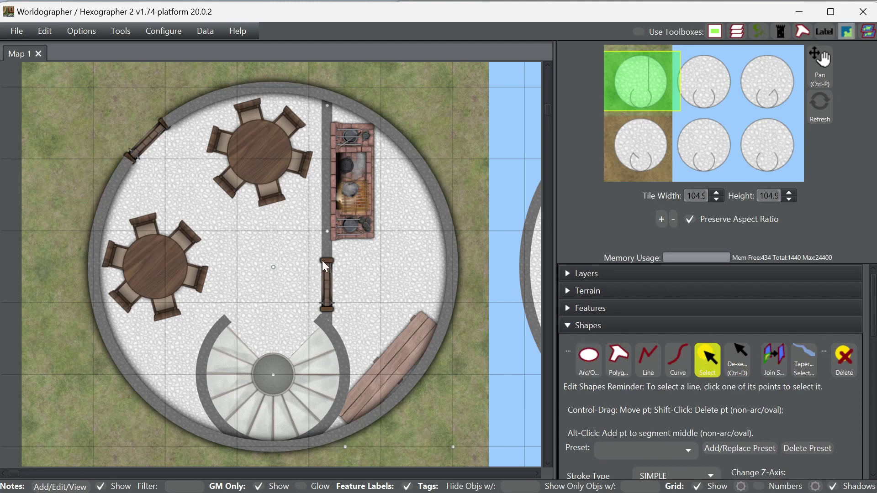
click(326, 232)
scroll(797, 424, down, 3)
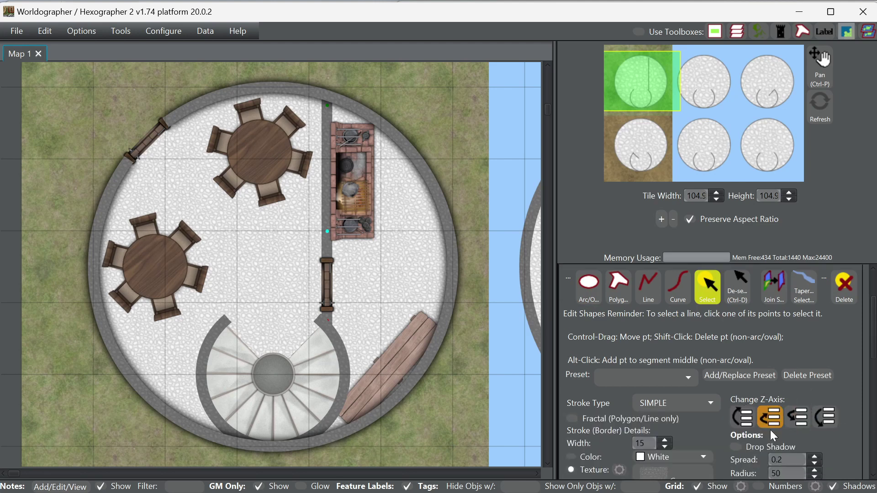
click(736, 410)
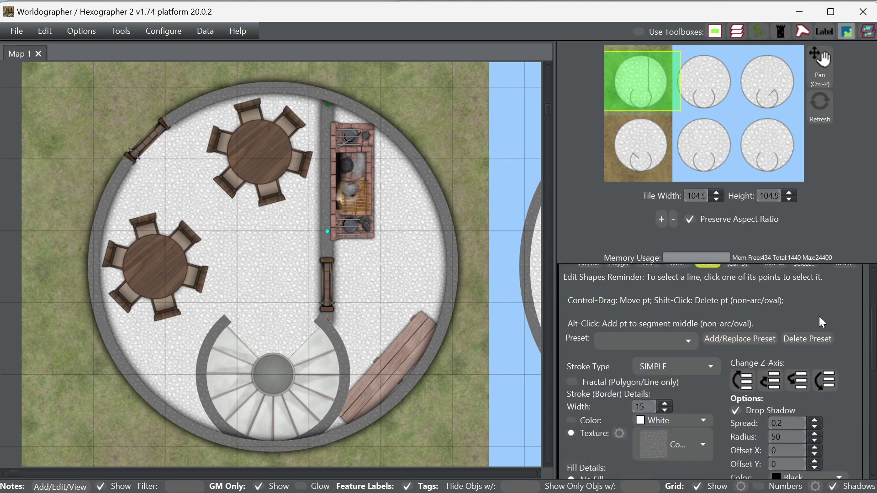
scroll(819, 318, up, 2)
click(735, 325)
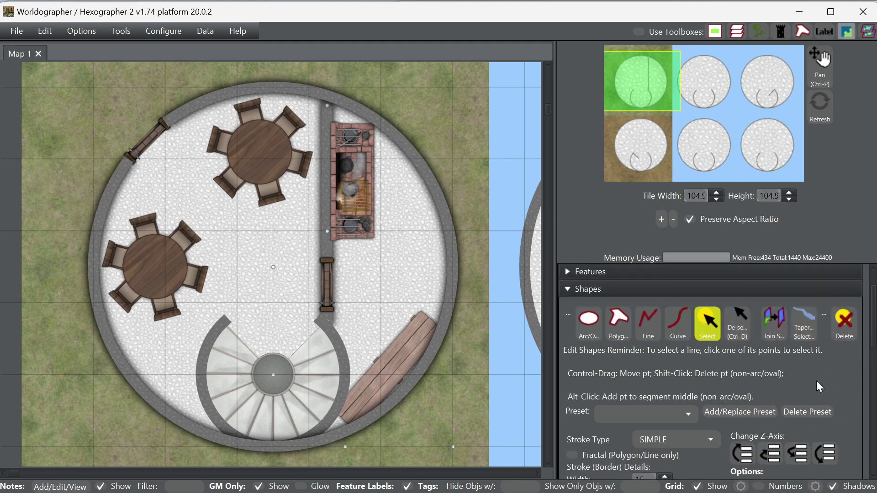
- Select the curved wall around the spiral staircase and add a drop shadow to it
scroll(818, 381, down, 1)
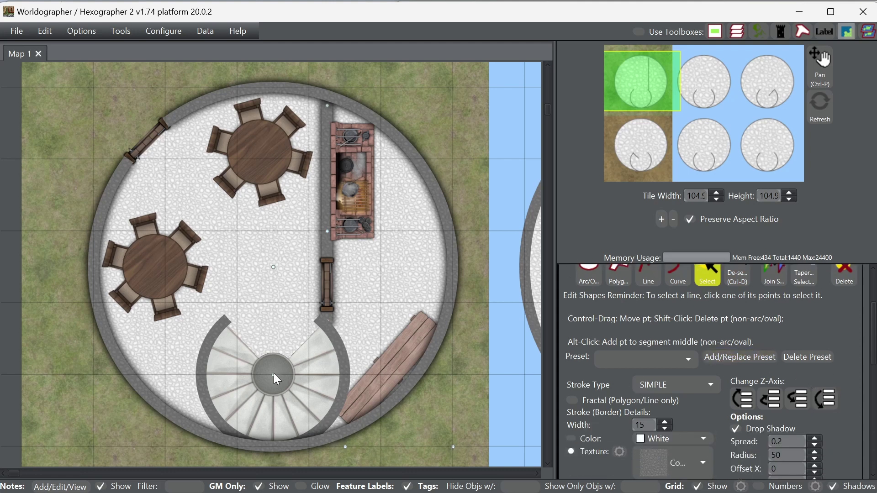
click(273, 375)
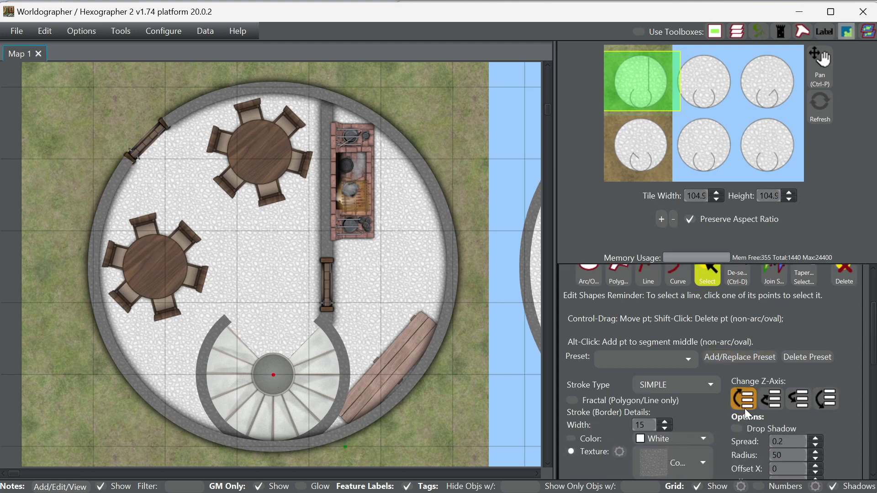
click(737, 428)
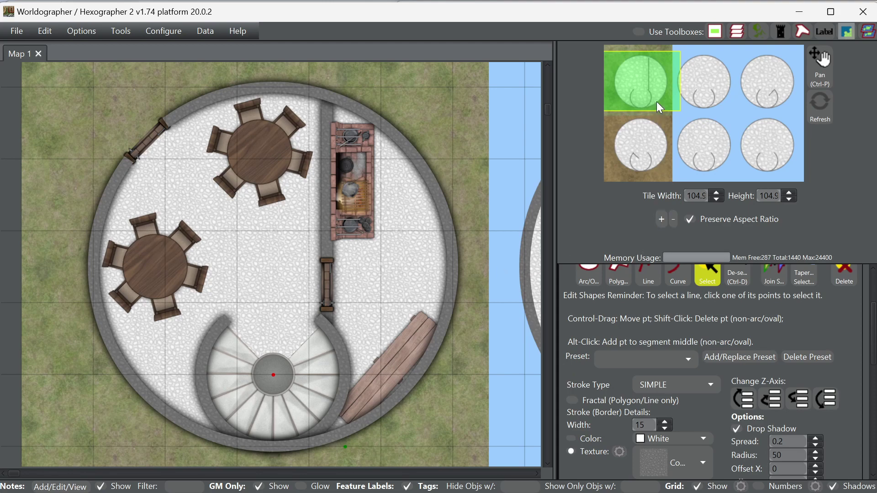
- Go to the circular room on the brown dirt ground and filter the map features by "bar"
drag(638, 88, 629, 142)
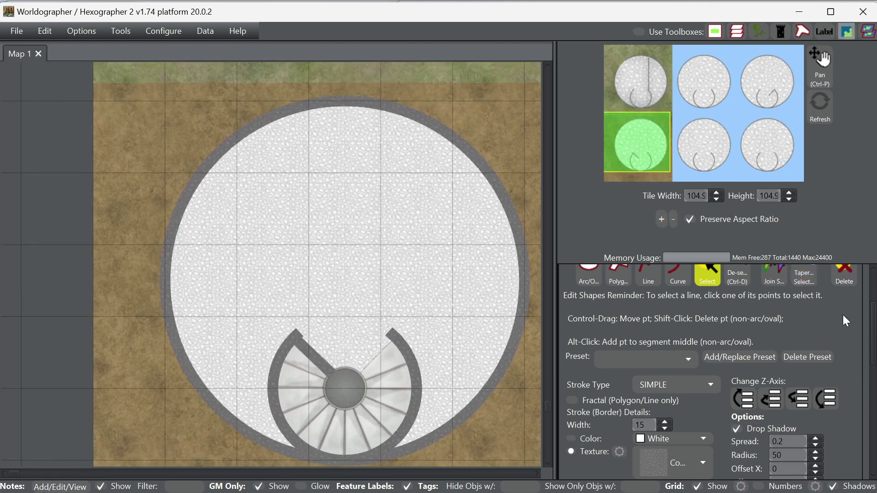
scroll(866, 336, up, 2)
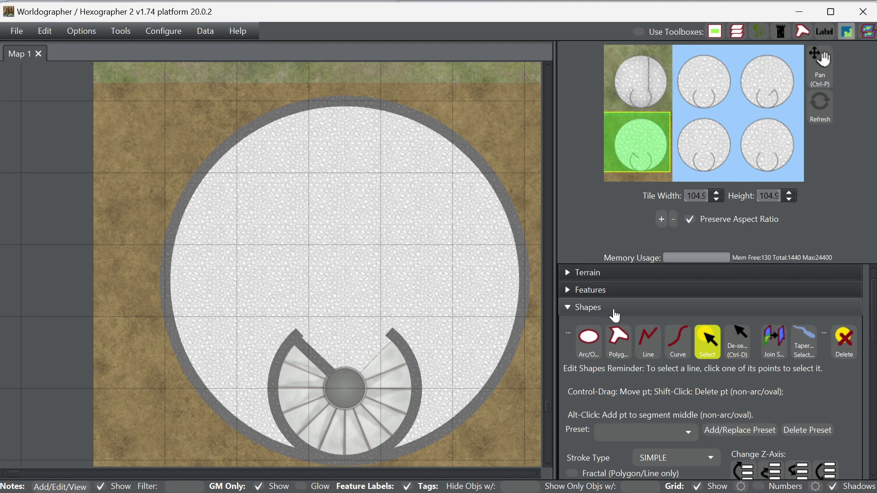
click(614, 314)
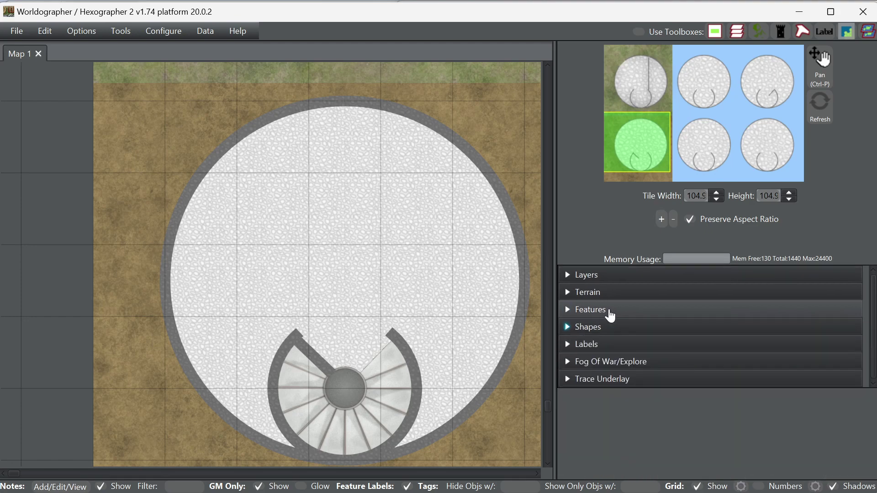
click(606, 313)
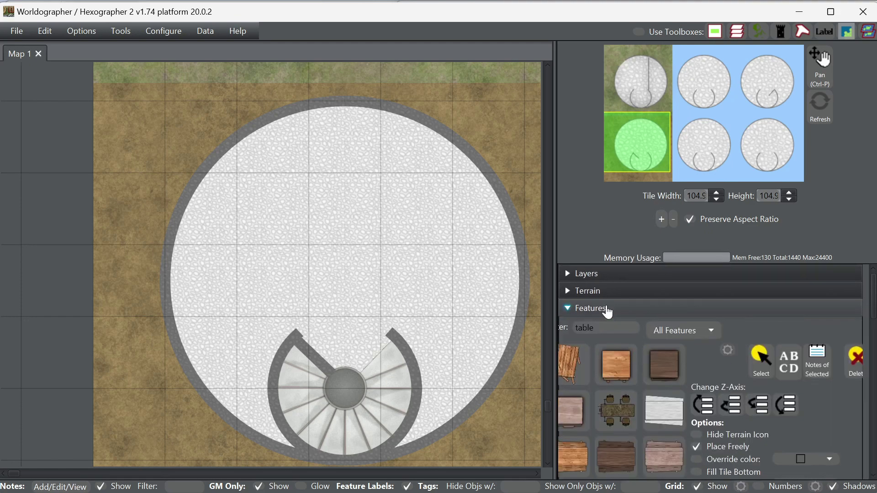
double_click(565, 331)
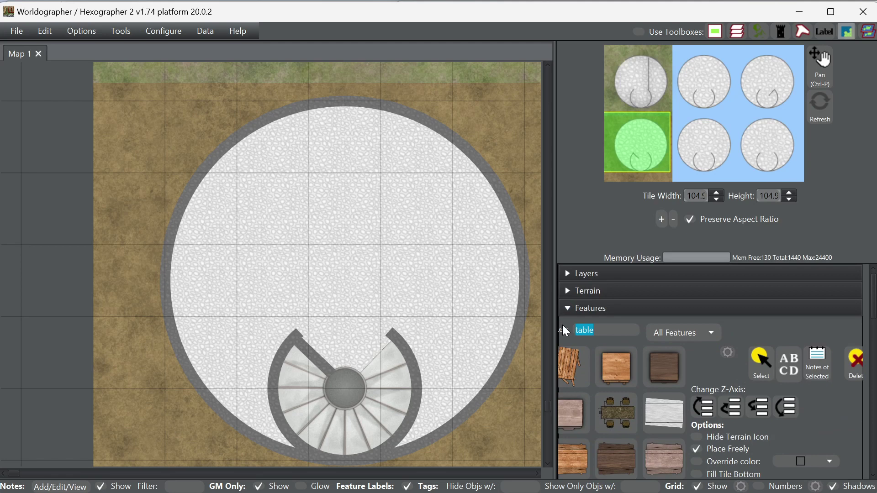
text(bar)
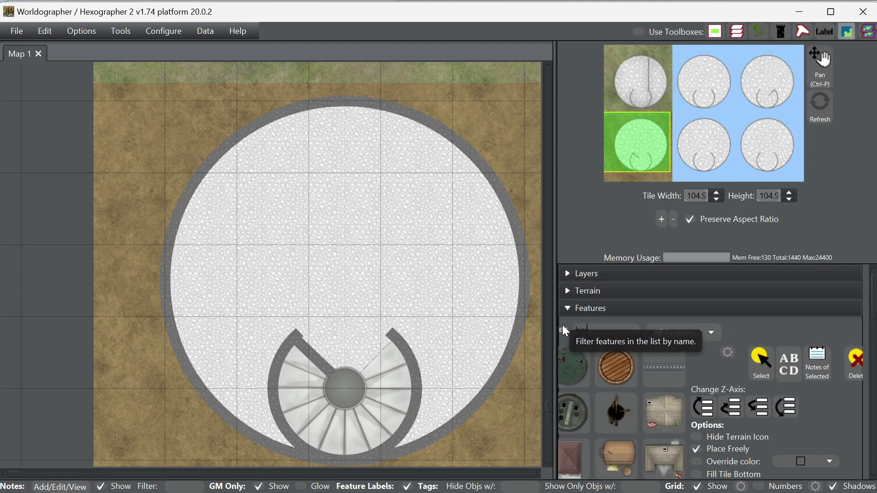
- Place metal bar segments rotated 90° in a vertical line between the staircase wall's upper-left end and the outer wall
click(674, 372)
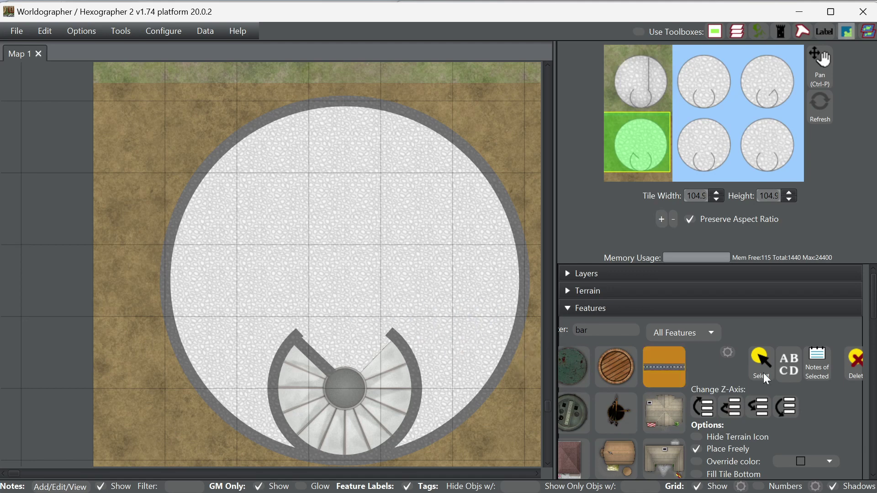
scroll(816, 442, down, 3)
scroll(816, 442, down, 1)
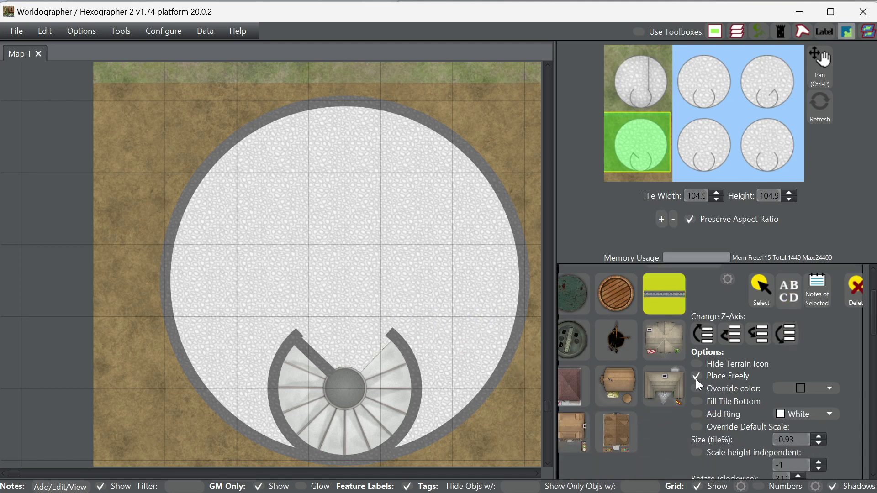
scroll(747, 413, down, 4)
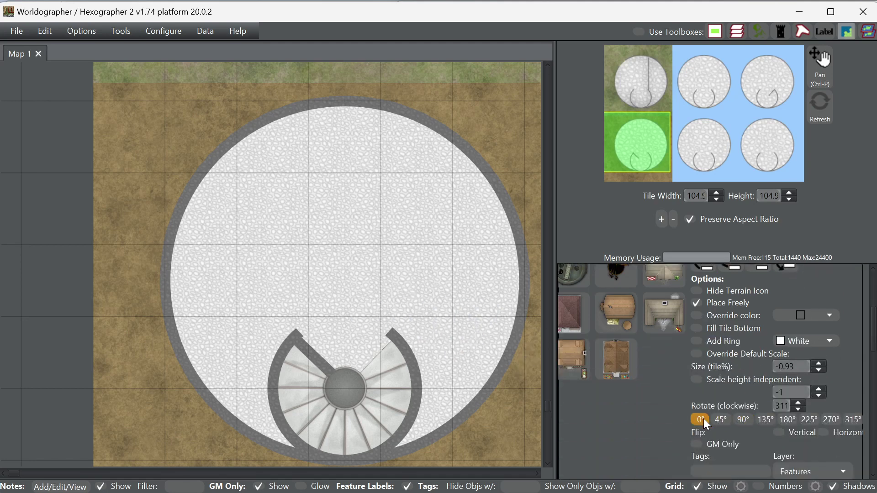
click(744, 418)
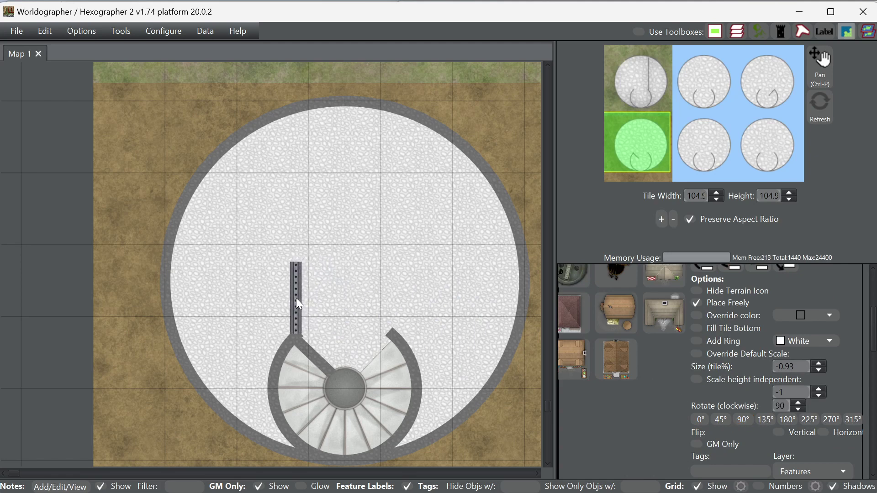
click(296, 299)
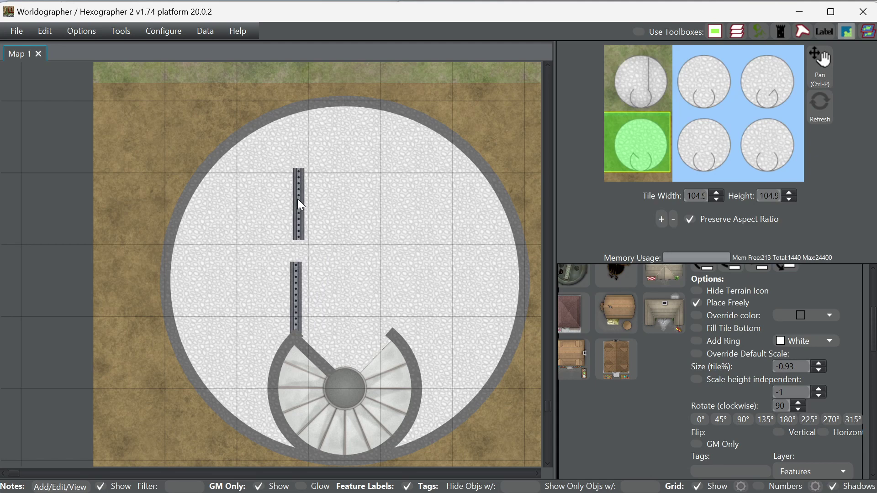
click(296, 227)
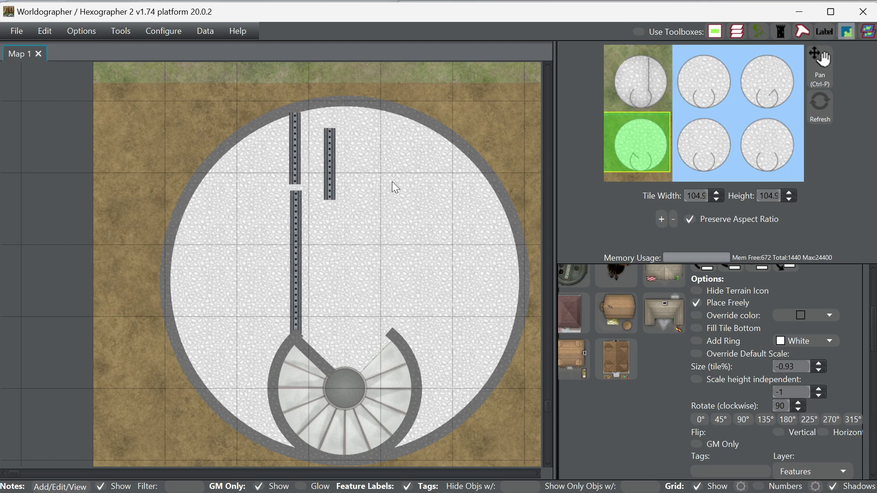
- Move the bar segments to close the gap near the outer wall and set the lowest one against the staircase wall
drag(871, 355, 870, 292)
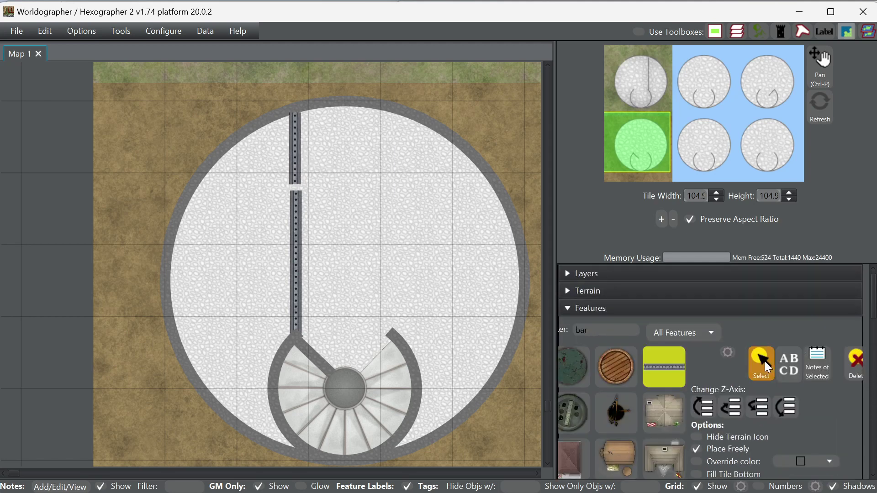
click(763, 361)
click(301, 223)
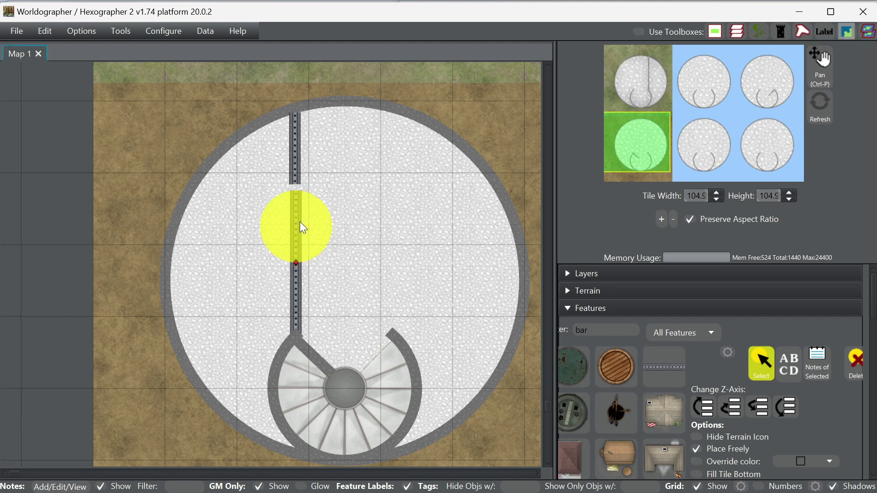
drag(300, 223, 296, 220)
drag(300, 288, 296, 298)
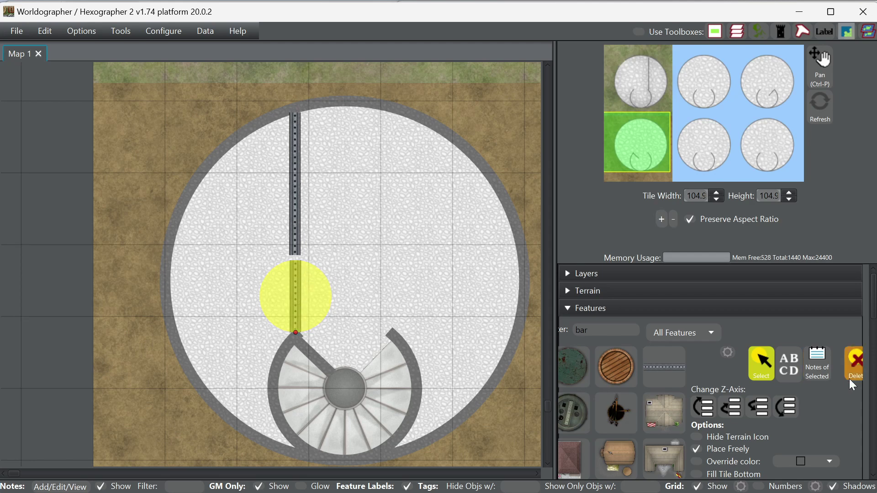
- Override the default scale of the lowest bar segment with a size of 105% of a tile
scroll(836, 419, down, 2)
click(738, 432)
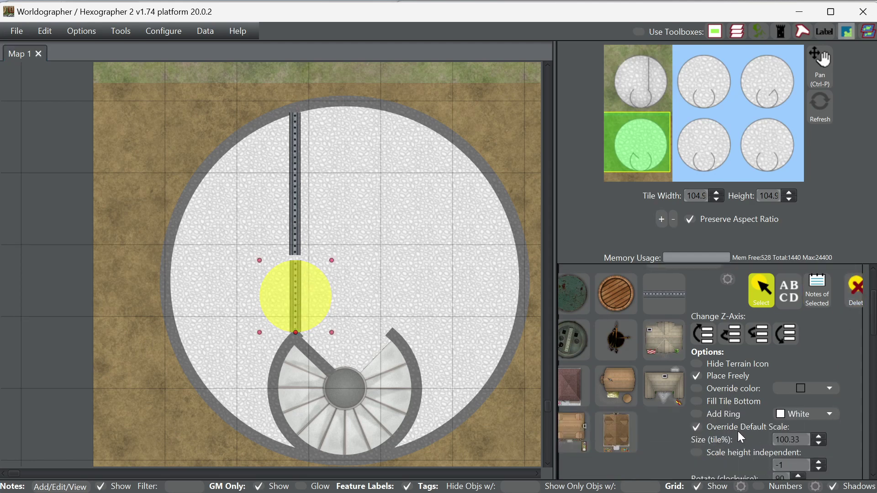
double_click(784, 439)
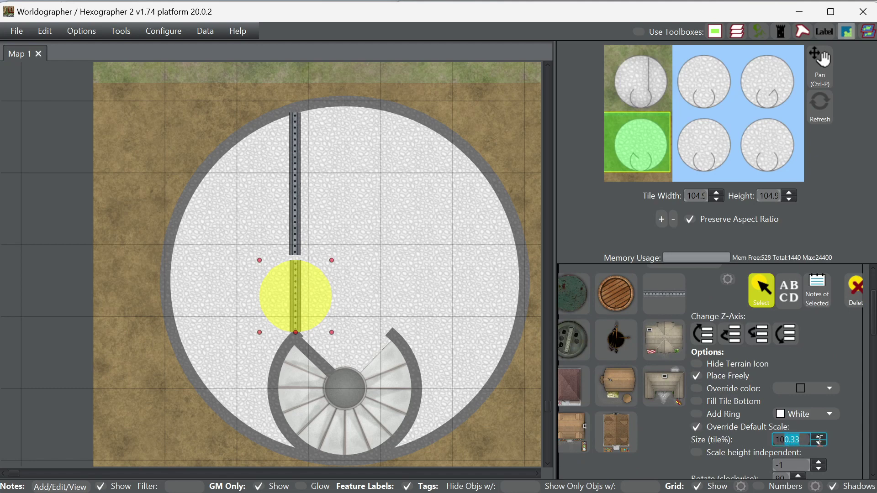
text(105)
key(Return)
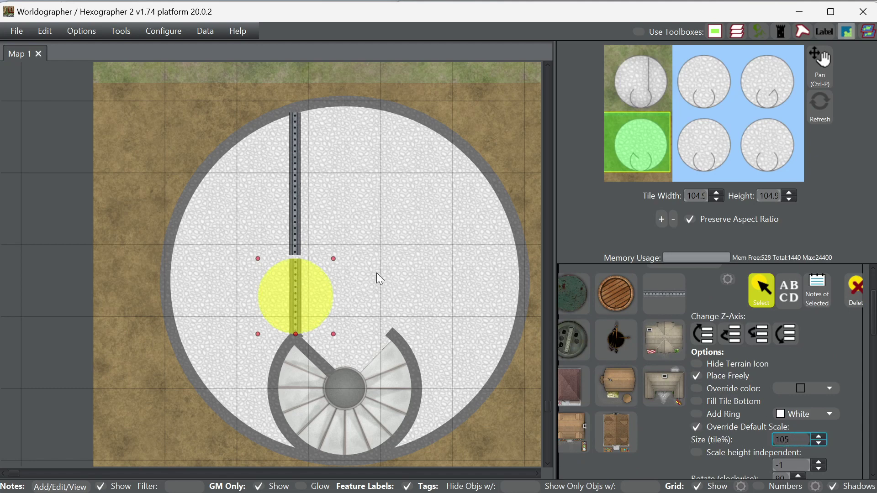
- Select the middle bar segment and override its default scale with a size of 105%
click(299, 228)
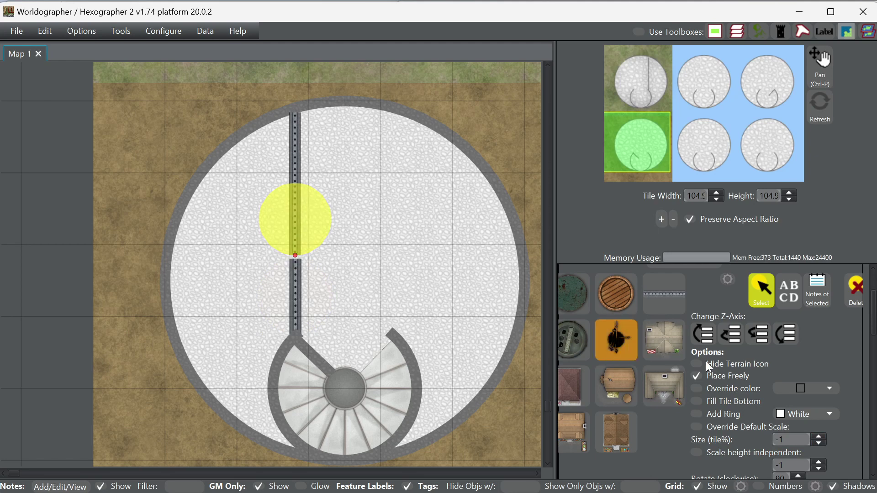
click(758, 429)
drag(799, 439, 787, 440)
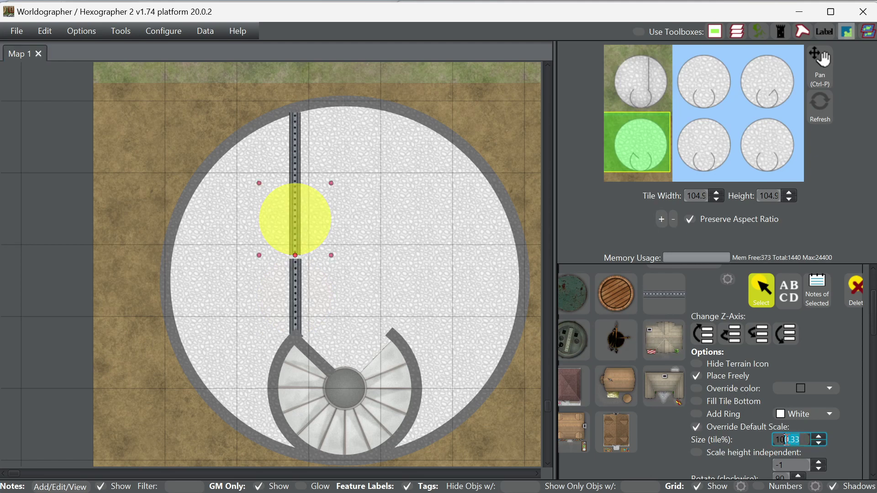
text(5)
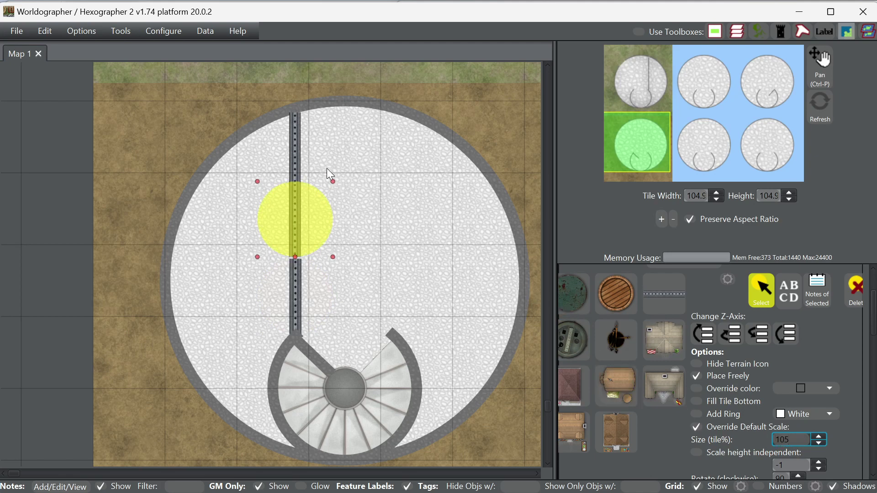
- Scale the uppermost bar segment to a size of 105% and shift the upper two segments into one continuous line
click(298, 144)
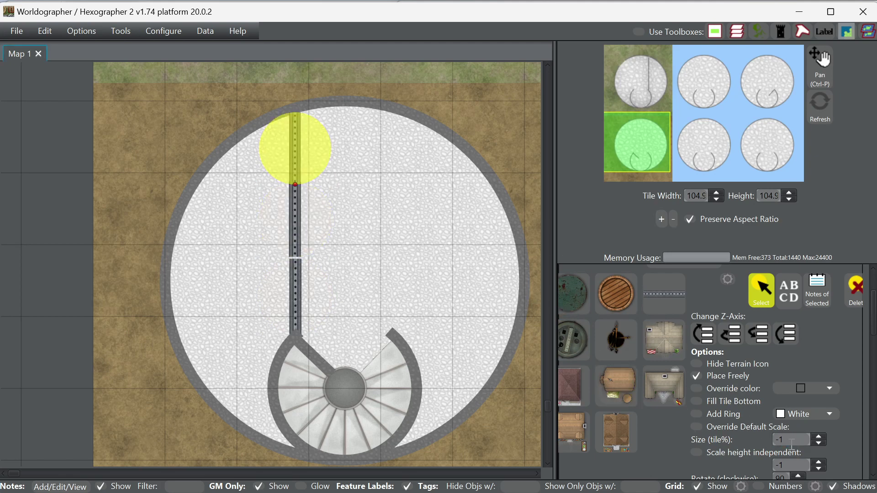
click(760, 429)
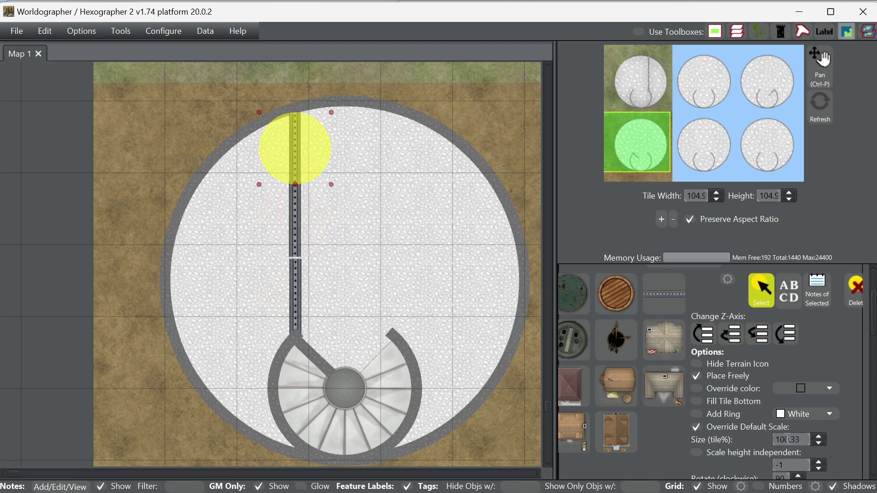
drag(785, 439, 815, 439)
text(5)
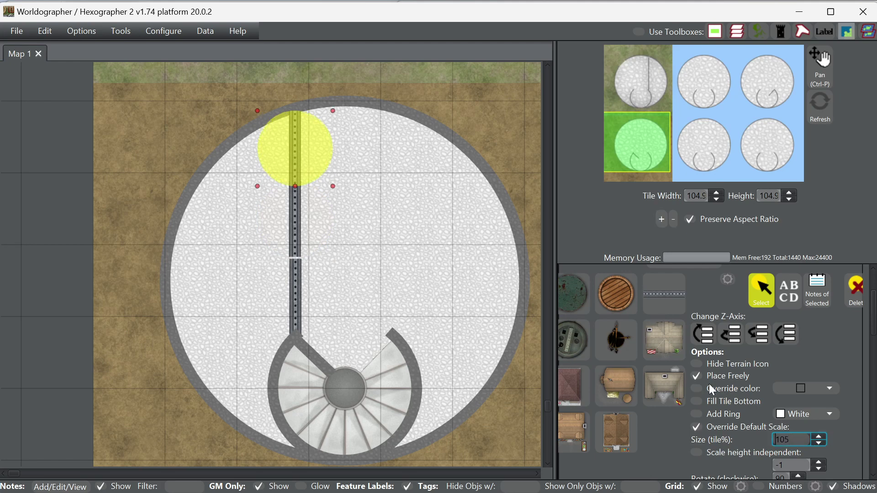
drag(294, 146, 297, 149)
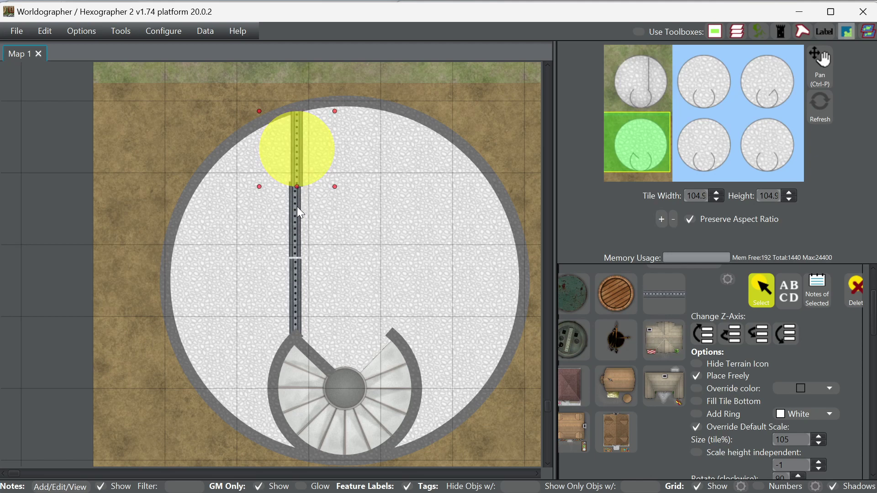
mouse_move(298, 213)
mouse_down()
mouse_move(296, 298)
mouse_move(362, 215)
mouse_move(306, 219)
mouse_up()
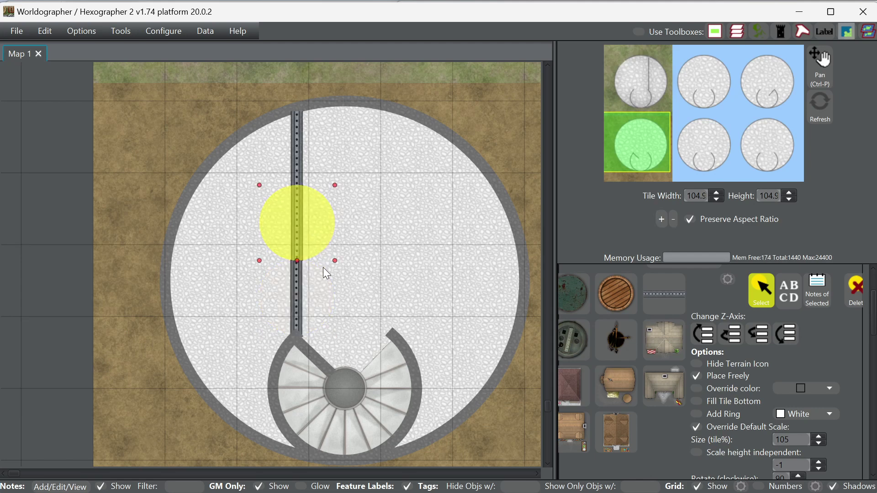
- Align the lower two metal bar sections into one straight partition running down to the spiral staircase
click(358, 394)
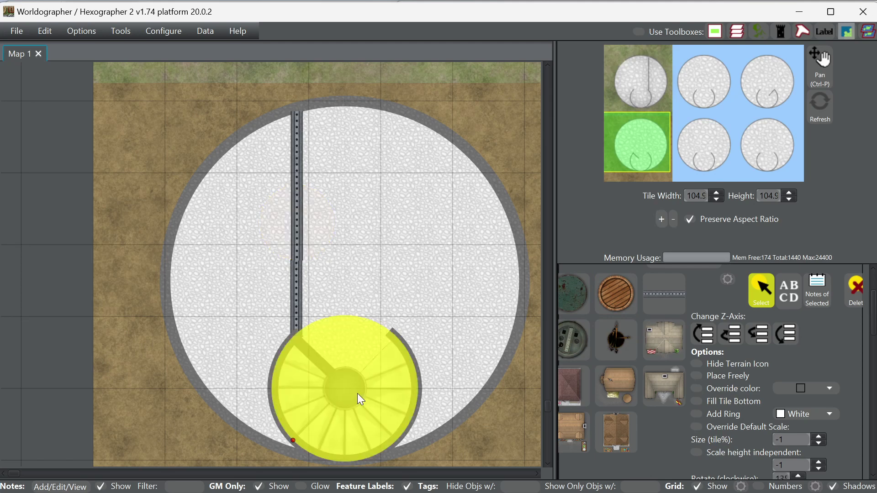
drag(299, 299, 297, 217)
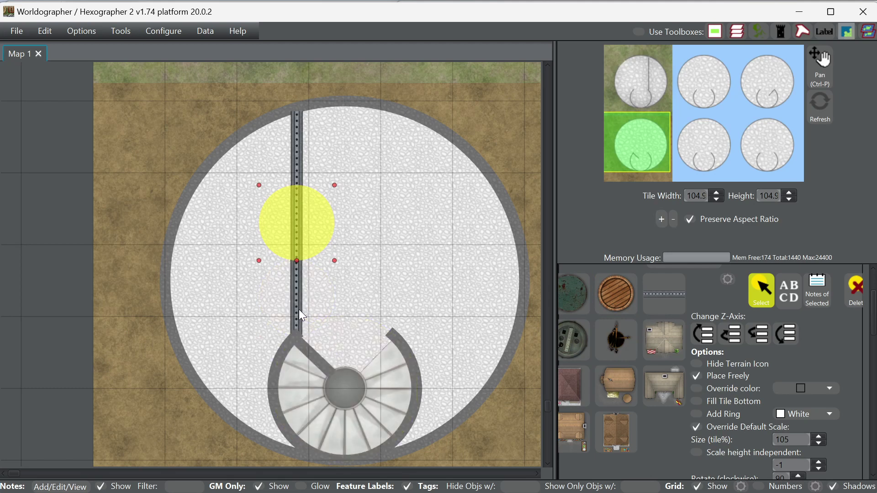
drag(298, 309, 296, 298)
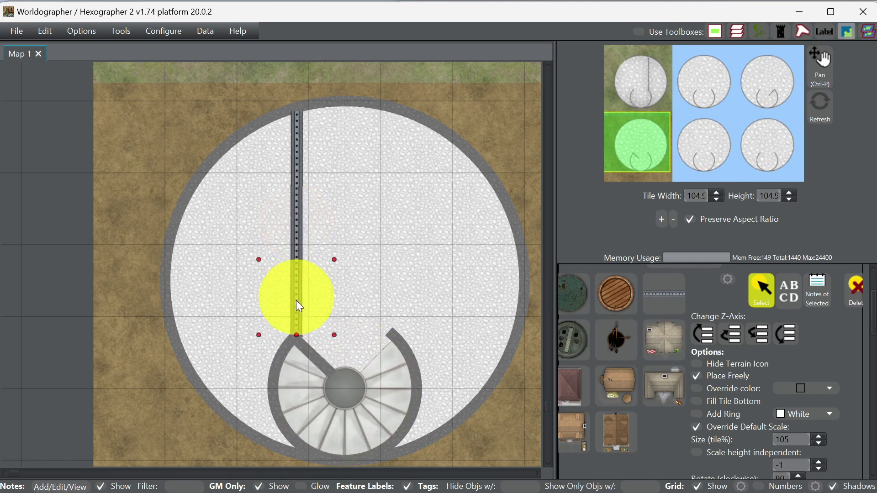
click(344, 396)
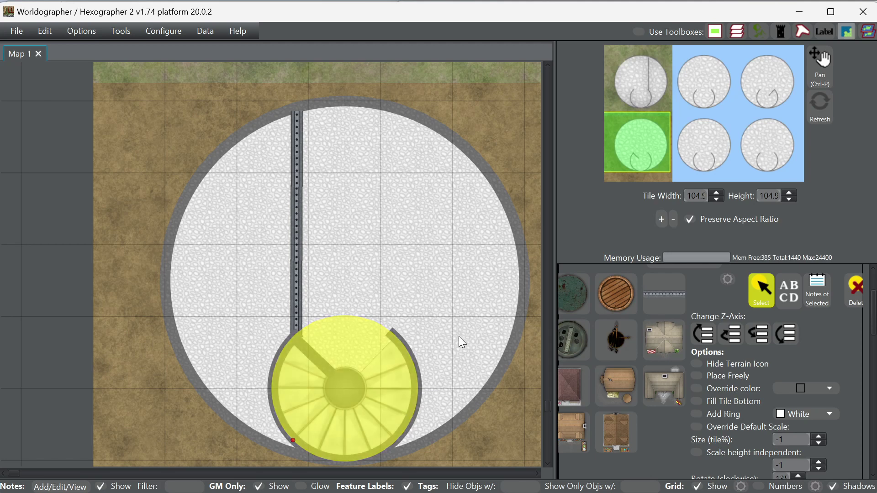
- Filter the features for "straw" and place three straw mats in the narrow cell west of the bars
scroll(750, 352, up, 2)
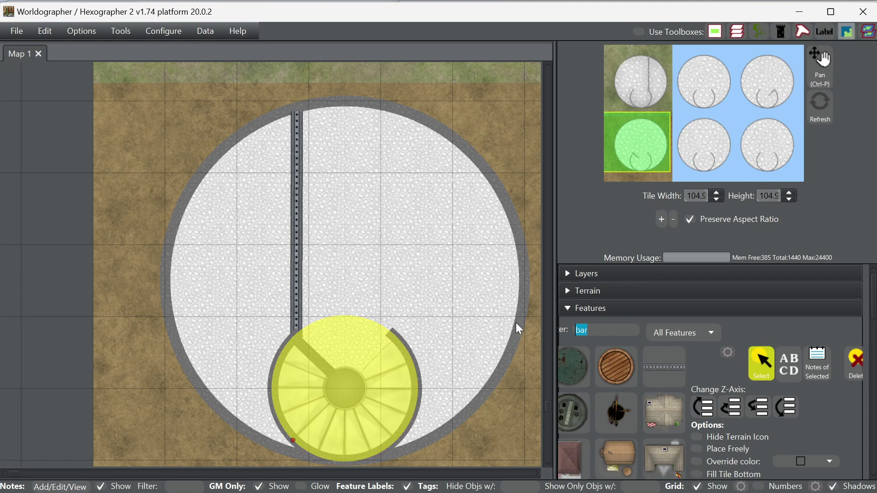
text(straw)
click(624, 372)
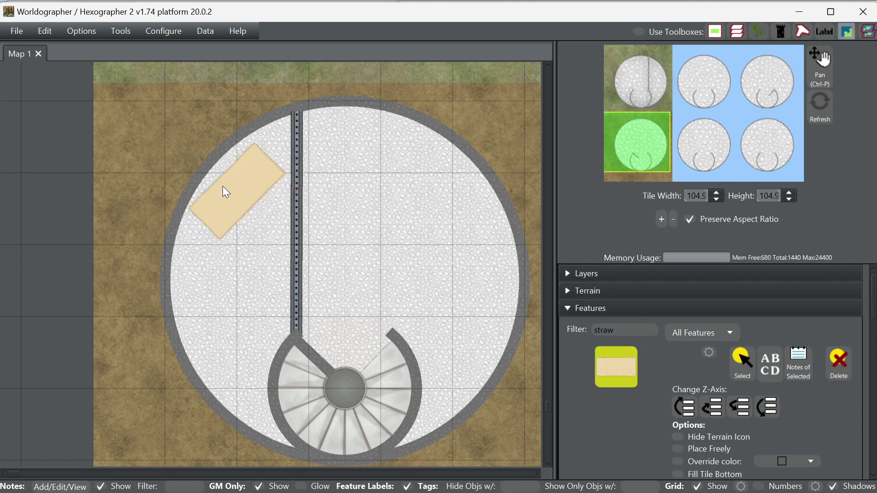
click(232, 188)
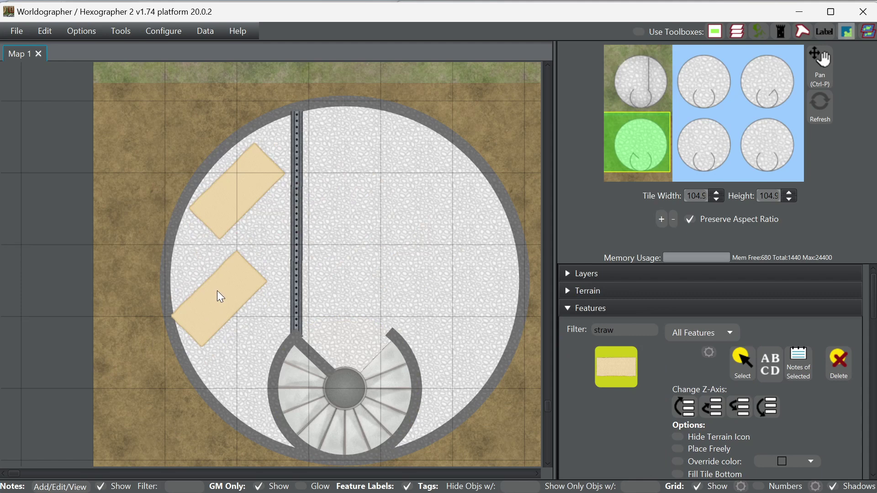
click(217, 291)
click(237, 344)
- Enable Place Freely for the uppermost straw mat and move it closer to the cell's curved outer wall
click(737, 369)
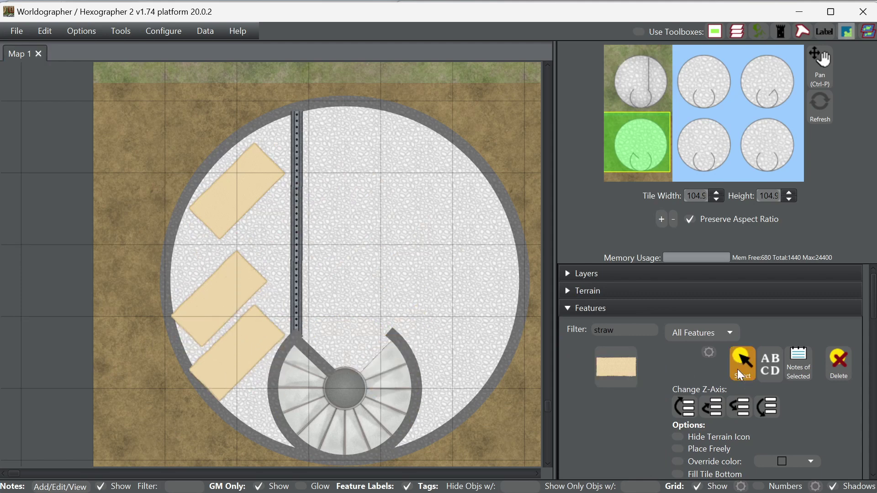
click(241, 192)
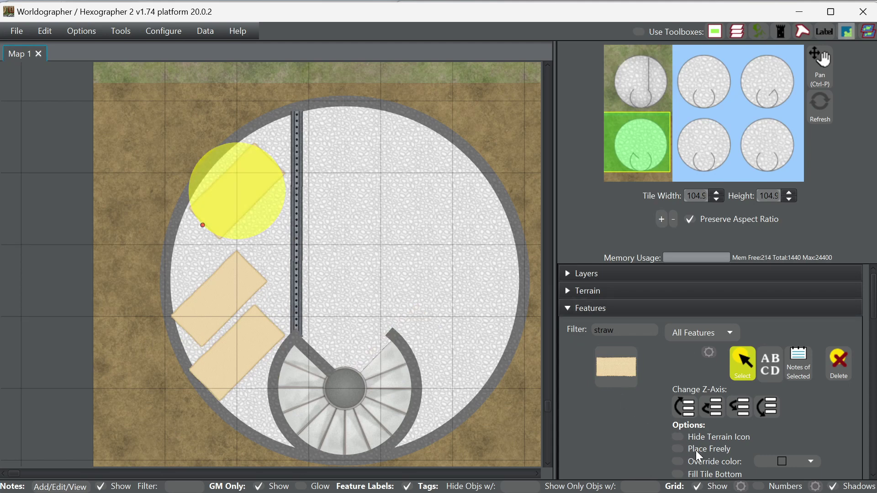
click(678, 449)
mouse_move(253, 180)
mouse_down()
mouse_move(254, 167)
mouse_move(240, 179)
mouse_up()
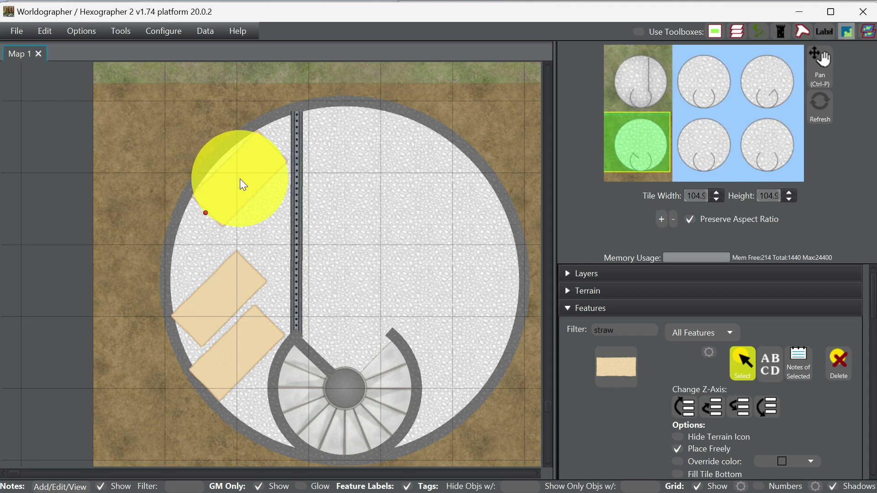
- Rotate and shift the lower and middle straw mats so they follow the curved outer wall of the cell
click(241, 355)
drag(206, 390, 259, 395)
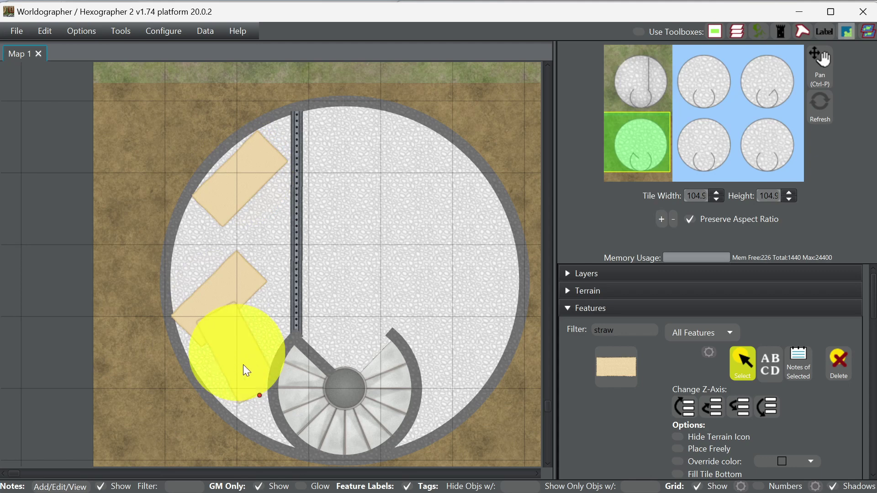
key(Left)
key(Left)
key(Left)
key(Left)
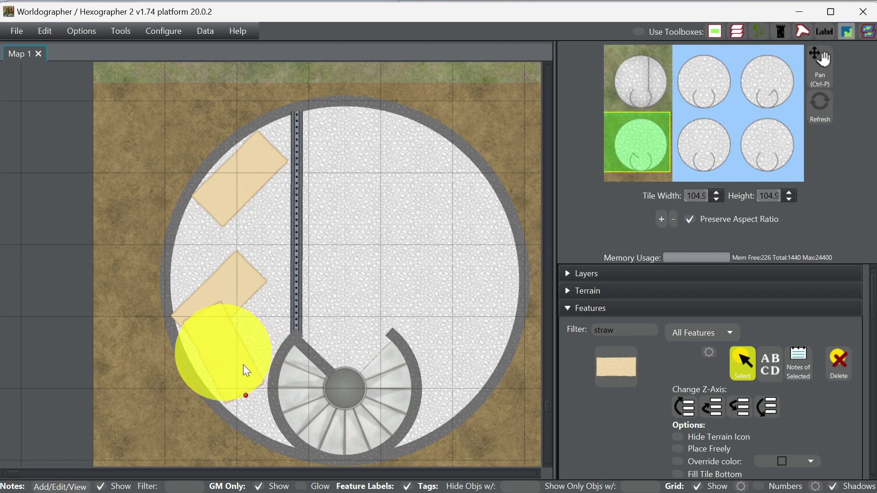
click(232, 279)
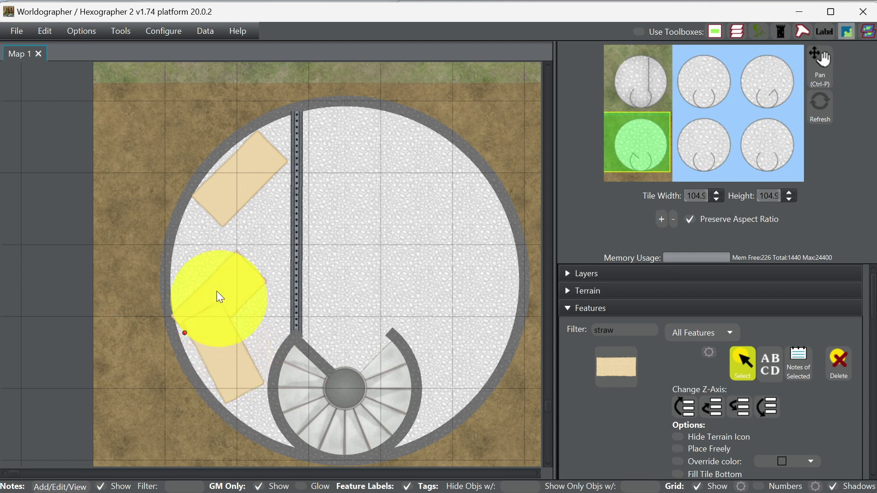
mouse_move(185, 331)
mouse_down()
mouse_move(213, 340)
mouse_move(211, 323)
mouse_move(199, 316)
mouse_up()
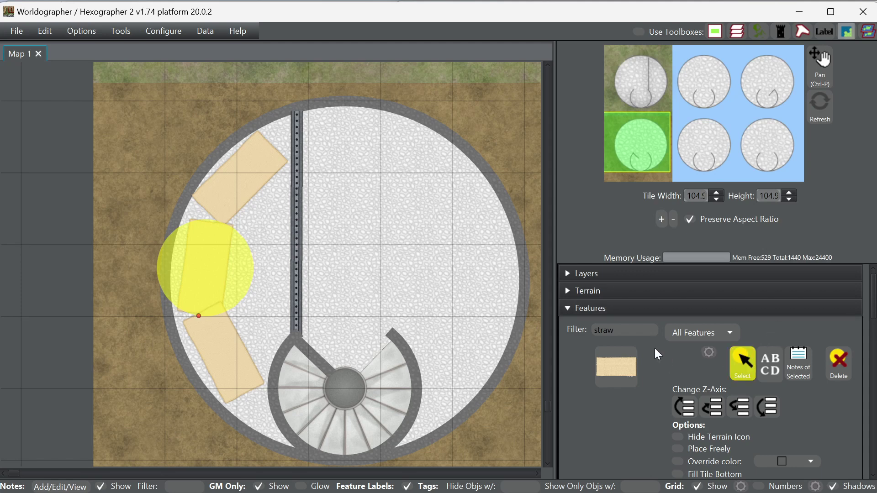
- Filter the features for "table" and choose the rectangular greyish-brown plank table
drag(619, 329, 590, 328)
text(table)
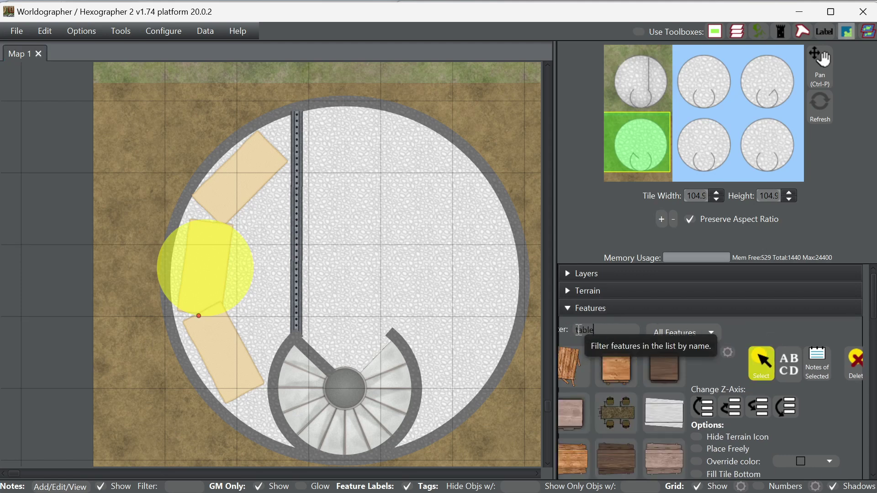
scroll(685, 398, down, 3)
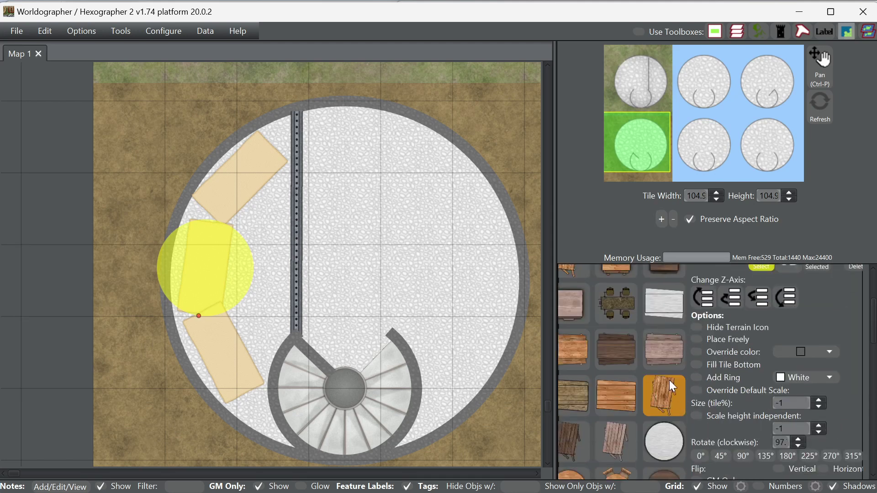
scroll(657, 361, down, 2)
scroll(658, 356, down, 3)
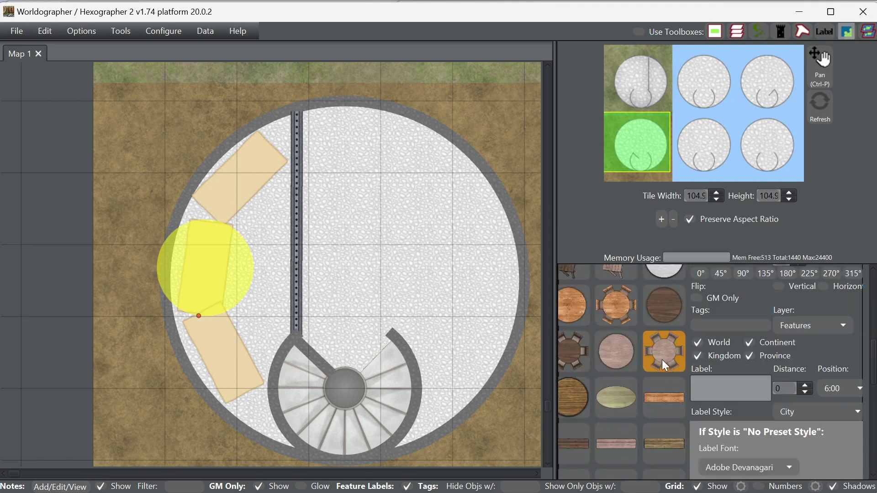
scroll(661, 359, down, 2)
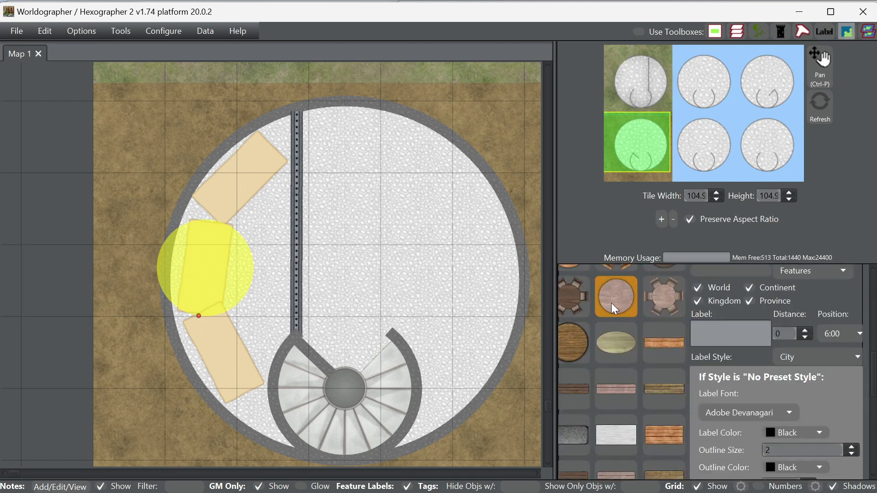
scroll(610, 311, down, 3)
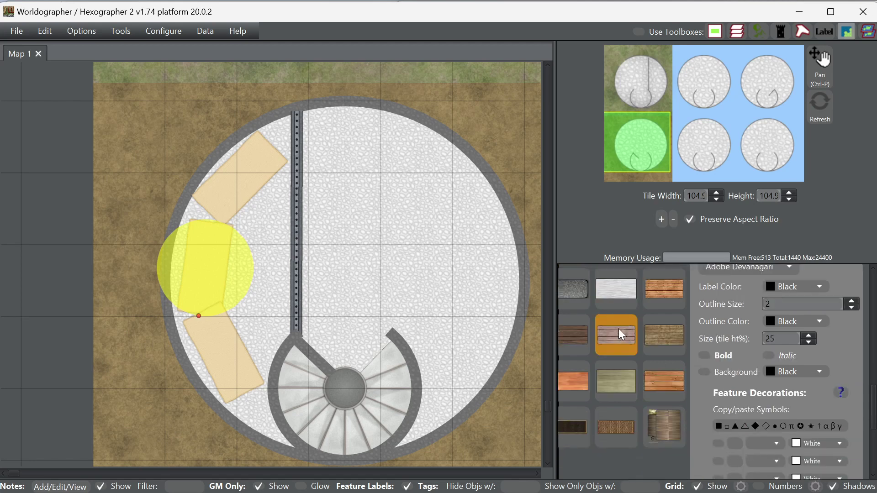
click(627, 341)
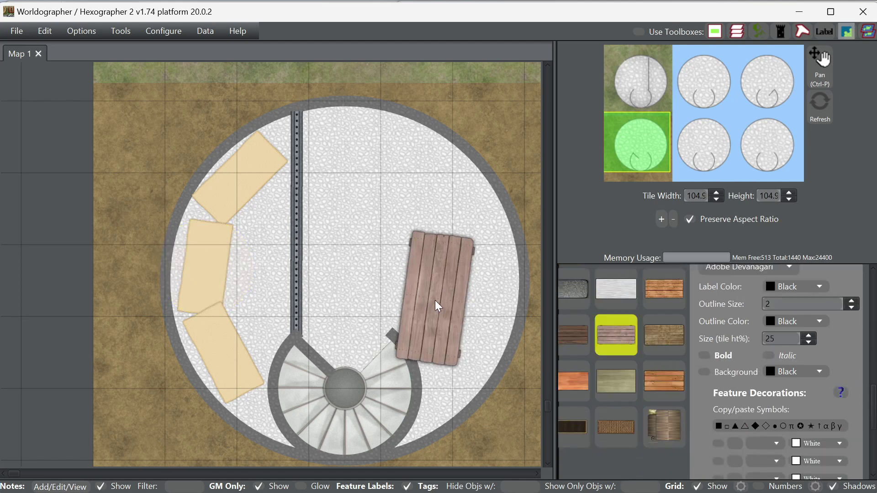
- Override the table's default scale with size 100, rotate it 90°, and place it in the northeast part of the large room
scroll(670, 366, up, 2)
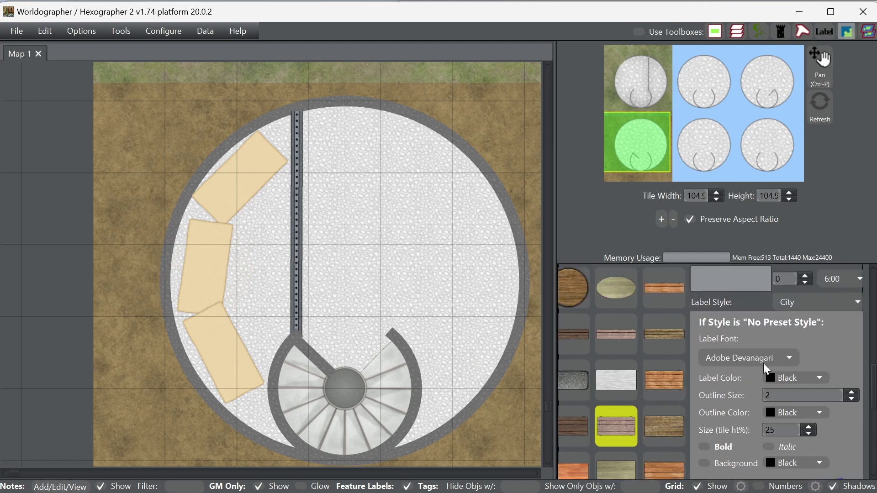
scroll(763, 363, up, 2)
scroll(728, 304, up, 3)
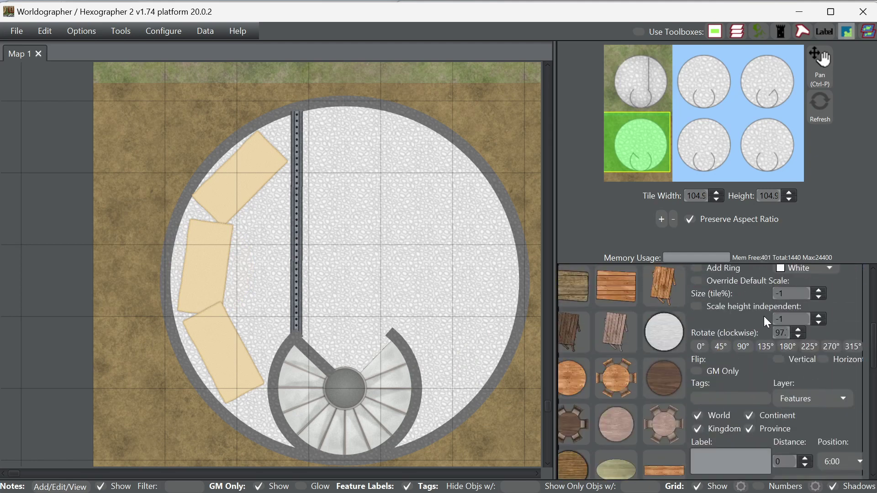
scroll(764, 316, up, 1)
click(748, 353)
click(800, 368)
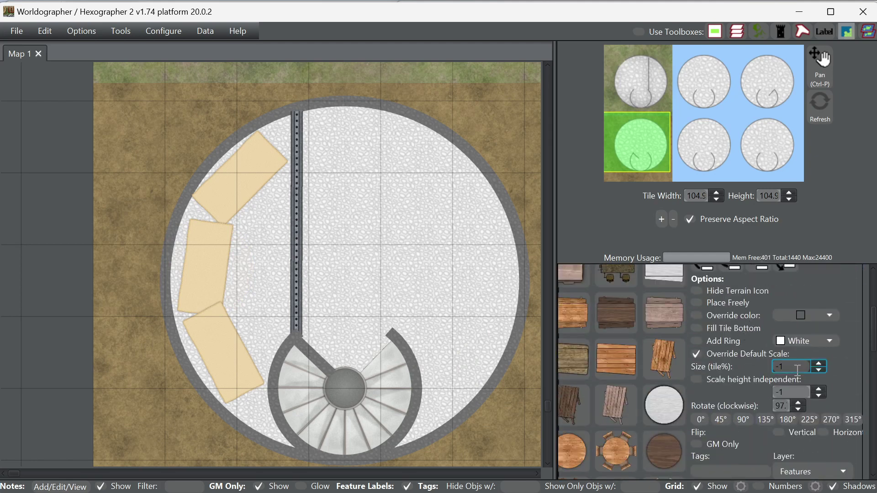
text(50)
double_click(764, 366)
text(100)
click(746, 417)
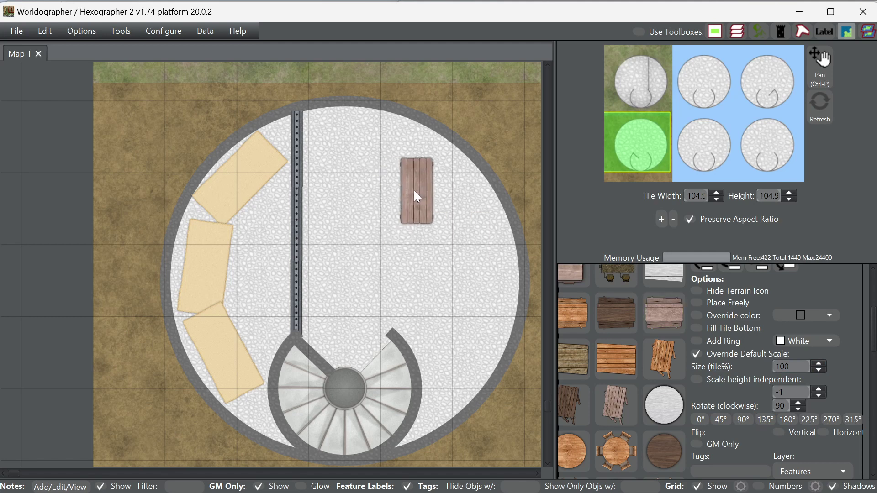
click(413, 191)
- Filter the features for "chair" and choose the brown wooden armchair with the beige seat
scroll(712, 320, up, 3)
scroll(686, 312, up, 2)
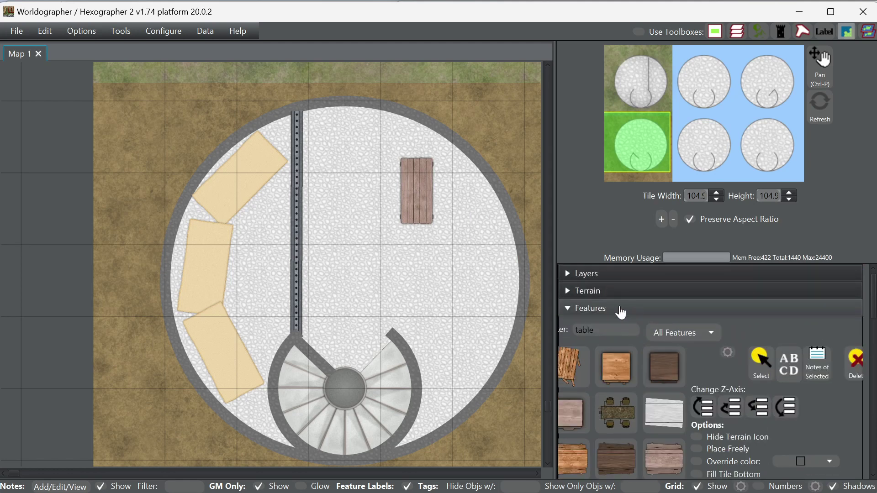
double_click(603, 330)
text(chair)
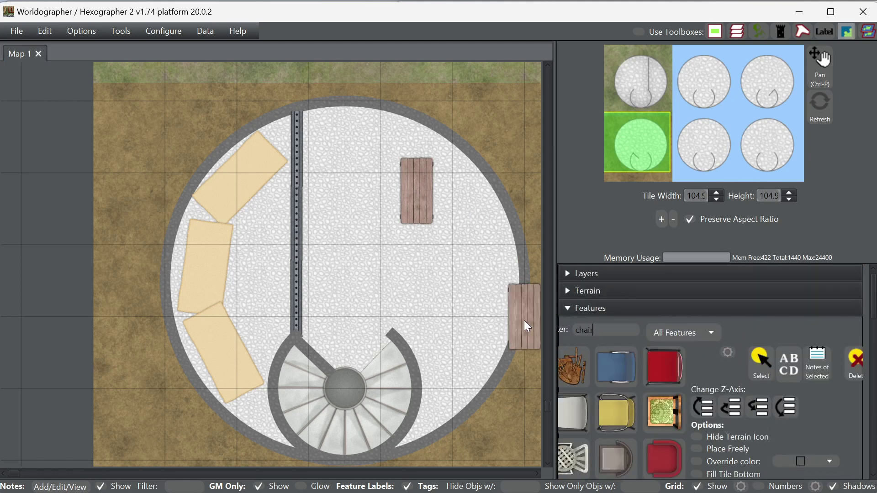
scroll(649, 447, down, 5)
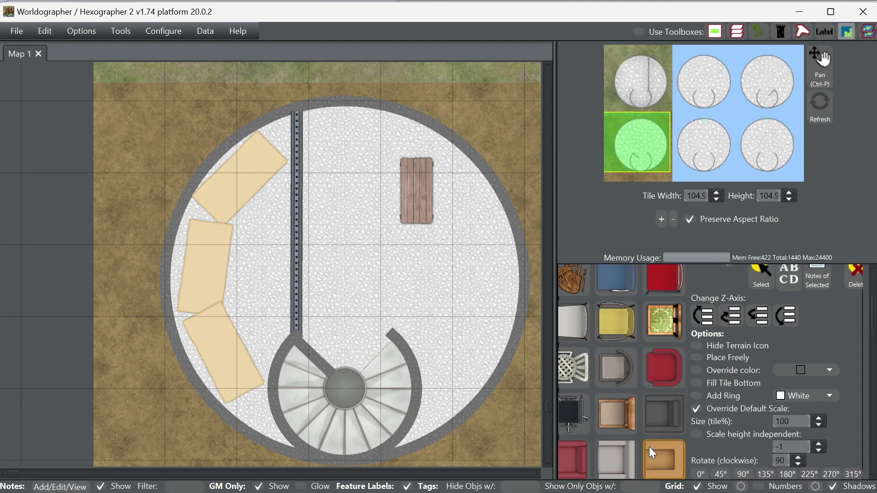
click(613, 407)
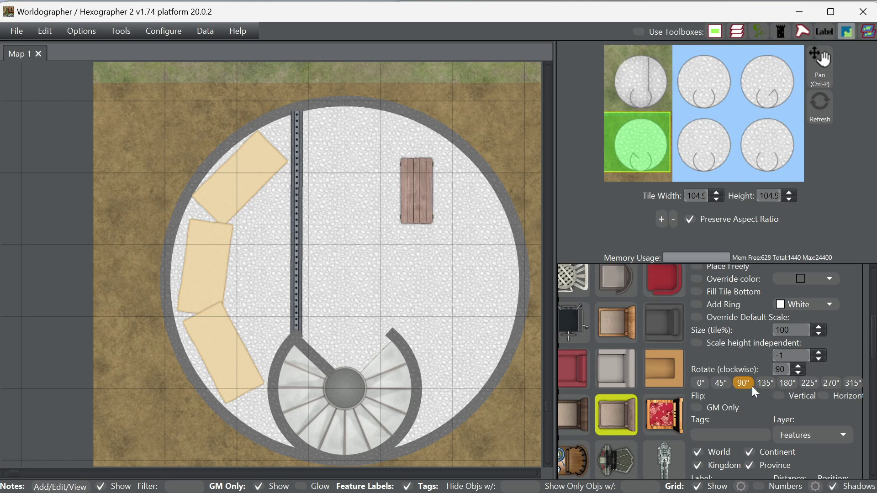
- With Place Freely enabled, place one chair at 0° on the table's east side and another at 270° at its north end
click(697, 384)
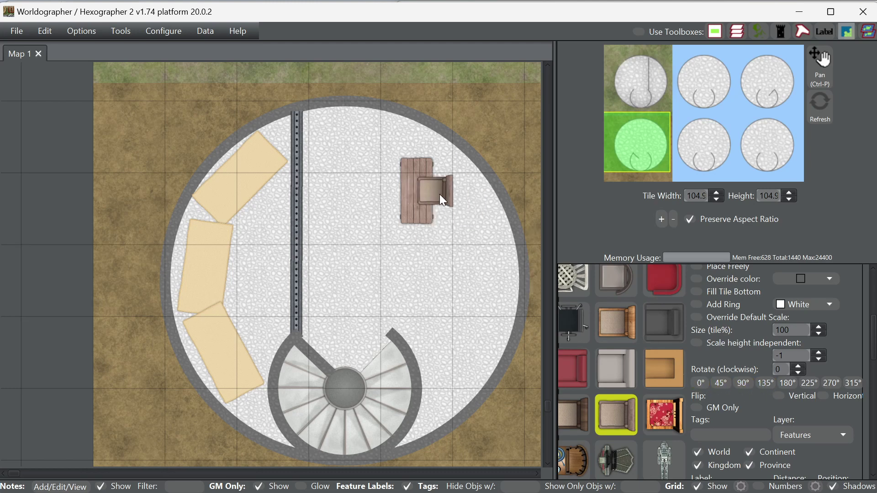
scroll(772, 324, up, 2)
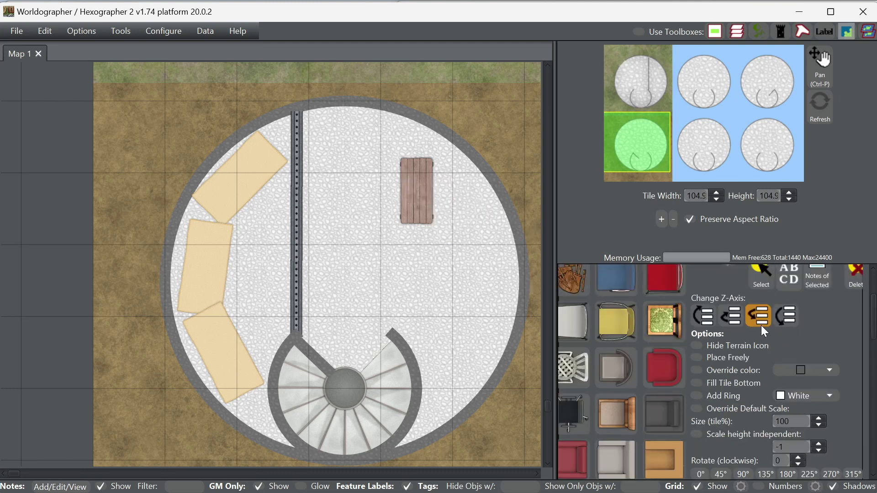
click(715, 360)
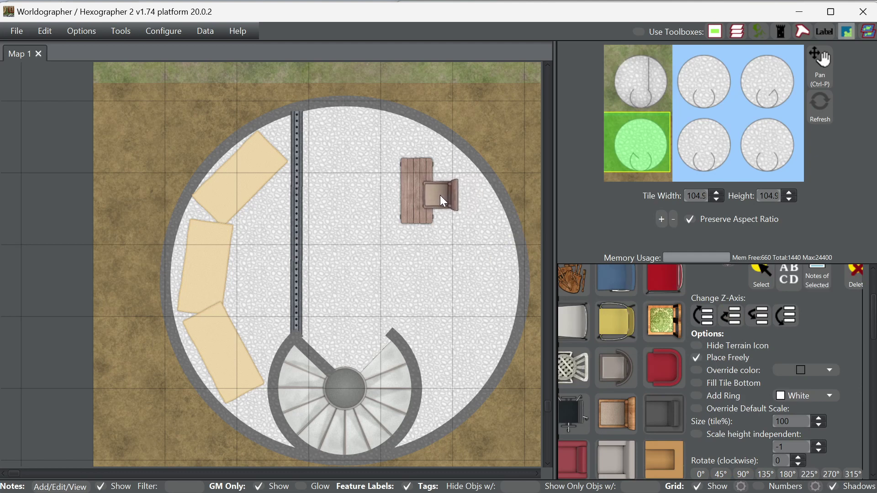
click(446, 196)
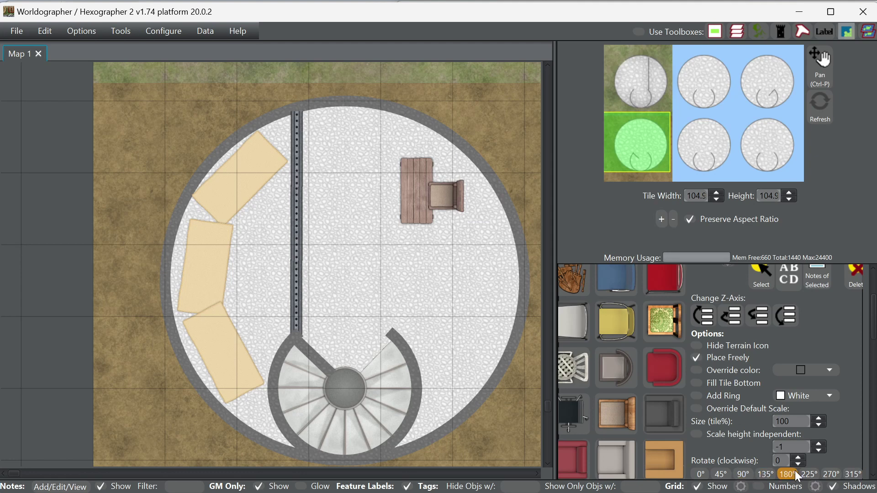
click(827, 474)
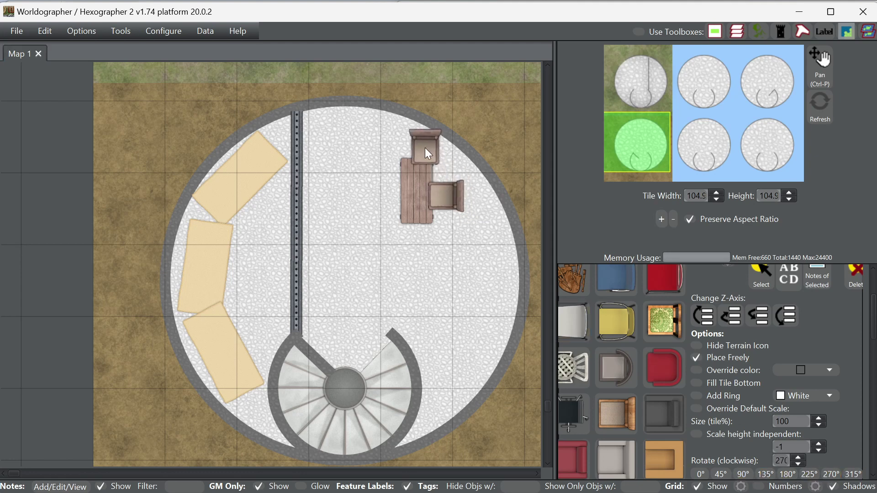
click(415, 150)
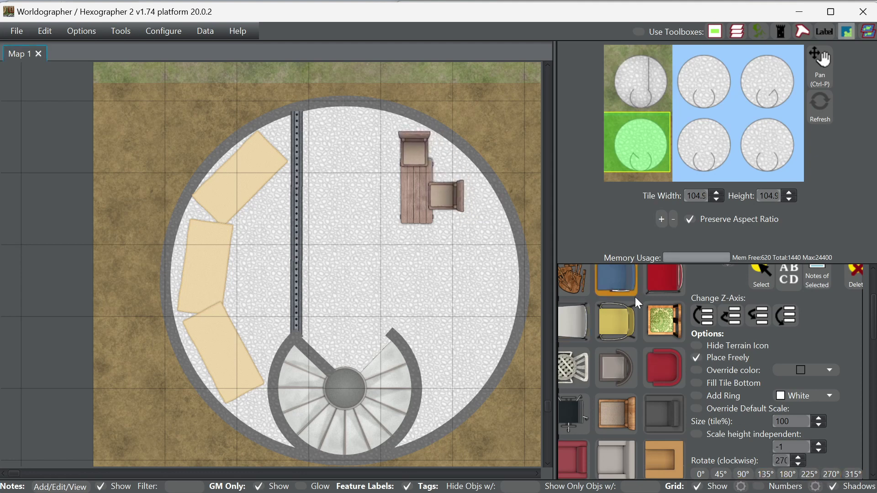
- Bring the plank table in the northeast of the large room in front of the two chairs
click(761, 291)
click(415, 199)
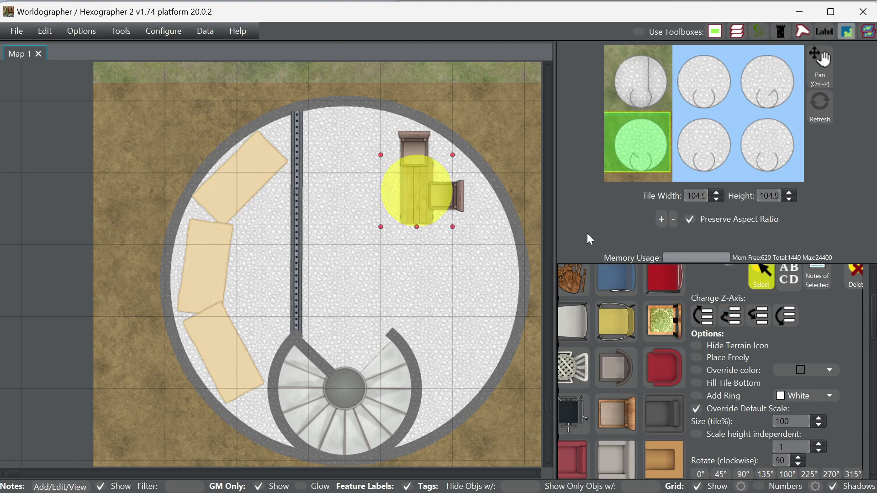
click(703, 315)
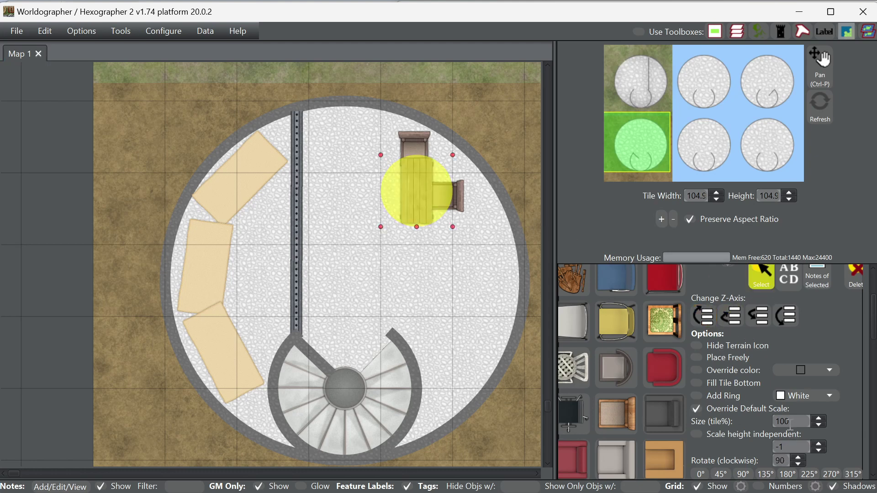
- Set the plank table's size to 110 and shift it slightly southwest to line up with the chairs
click(779, 421)
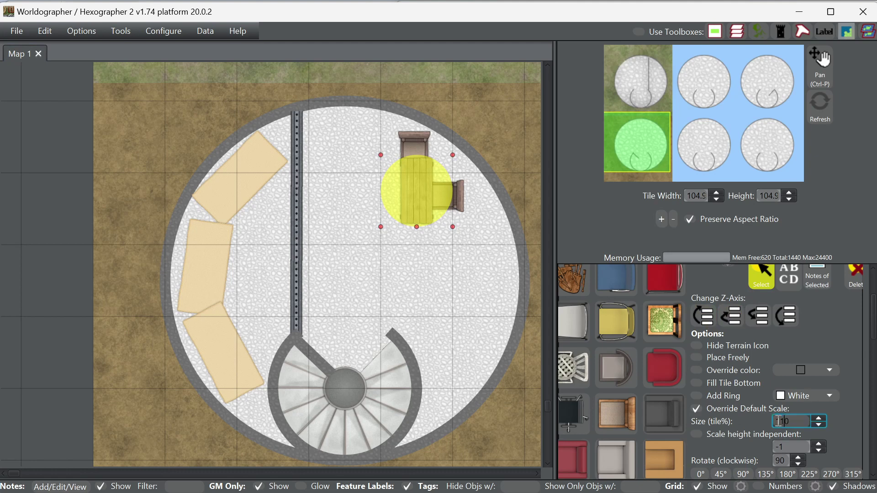
key(Return)
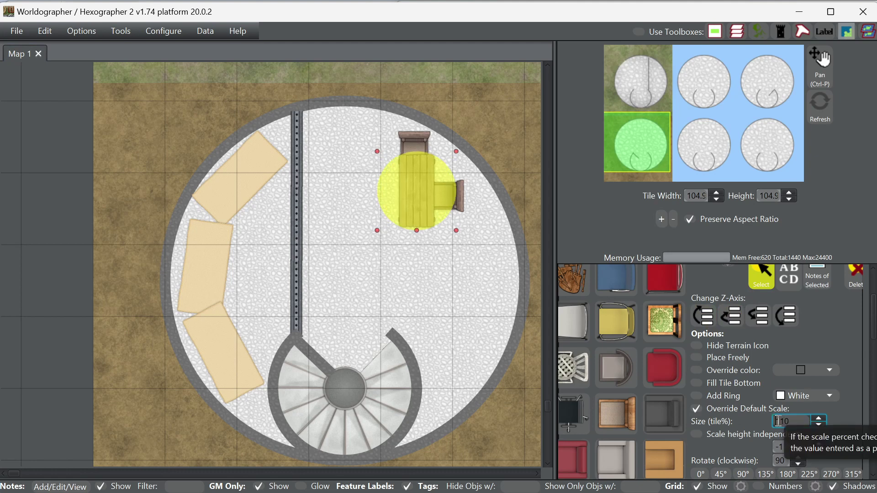
click(415, 193)
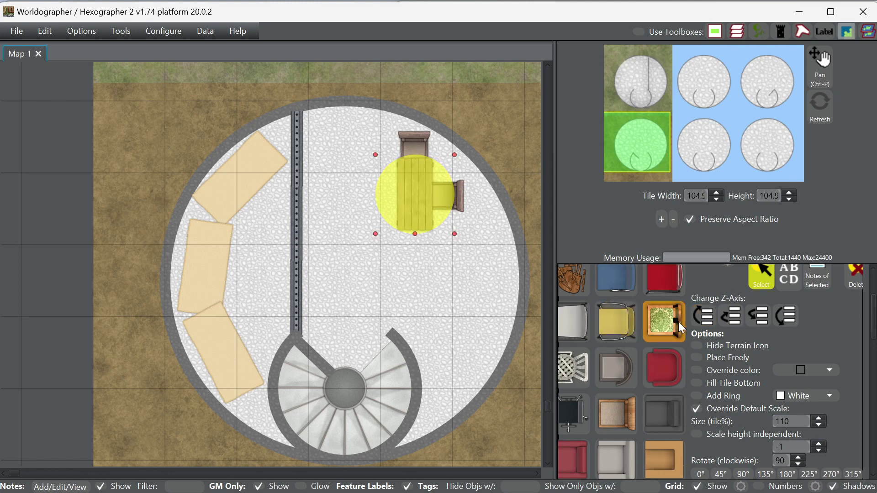
- Filter the features for "crate" and choose the light wooden plank crate
scroll(615, 308, up, 3)
double_click(601, 324)
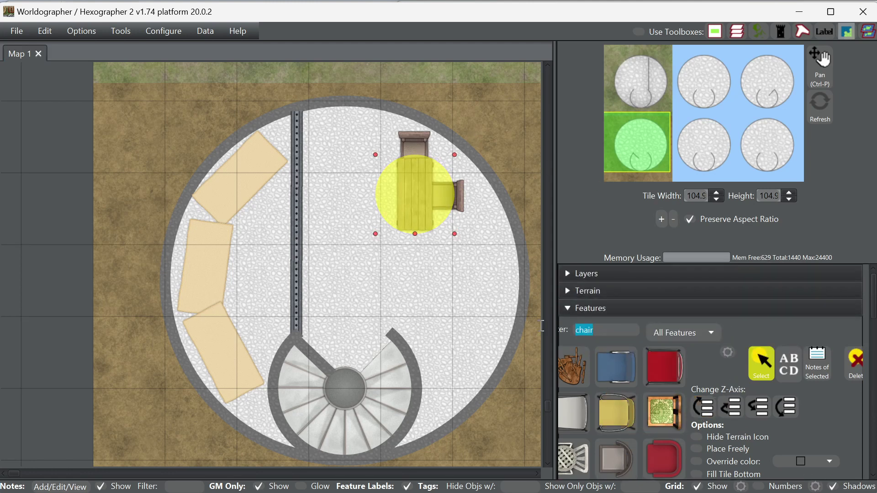
text(crate)
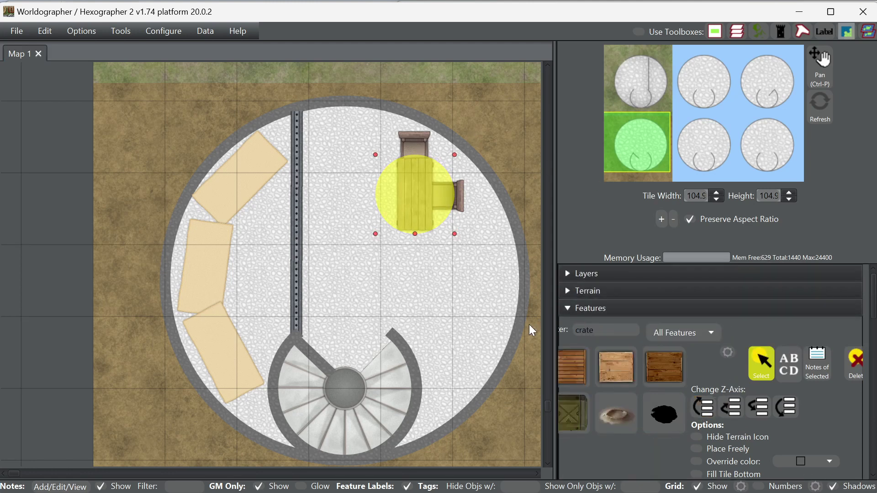
click(614, 368)
- Enable Place Freely and place two light crates in the southeast part of the large room, east of the stairs
click(452, 340)
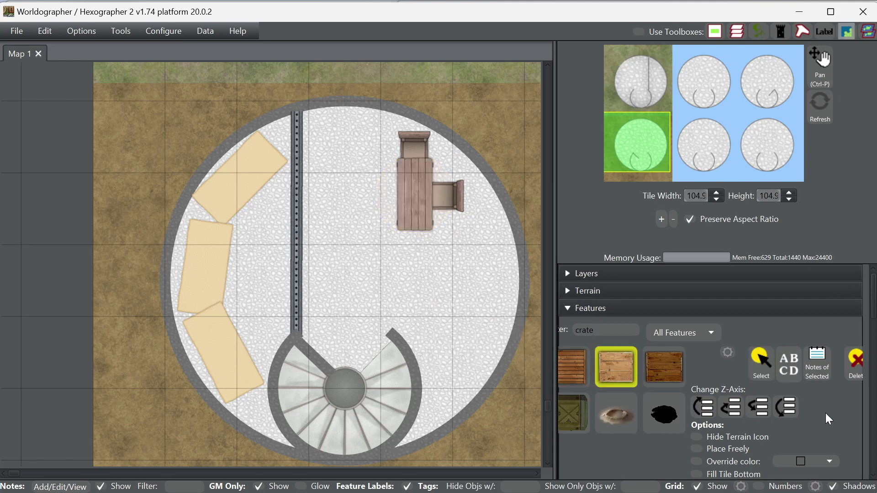
scroll(827, 413, down, 3)
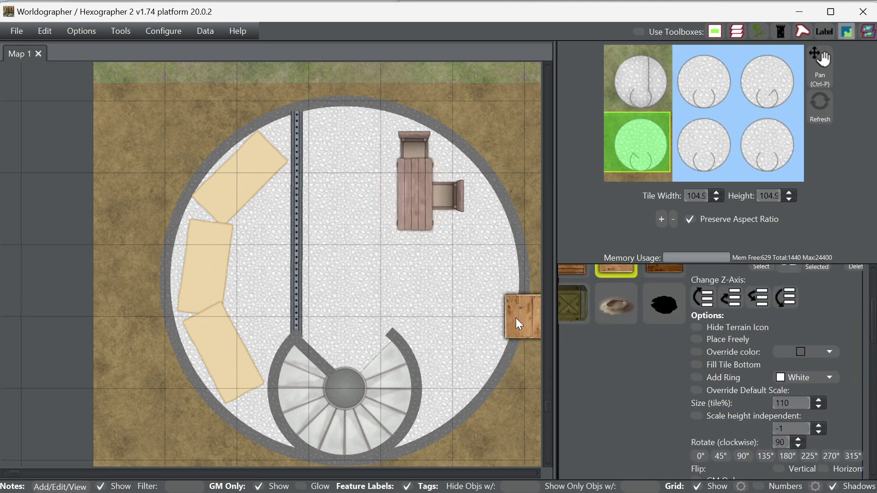
scroll(747, 330, up, 3)
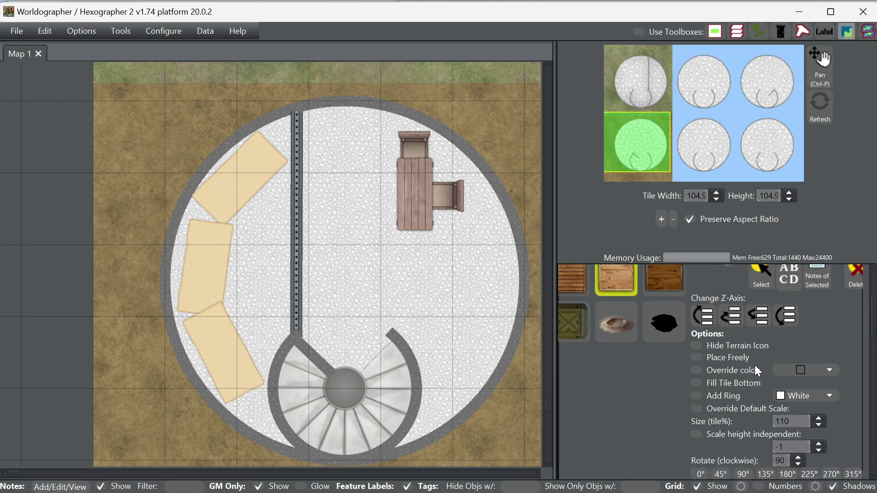
click(741, 354)
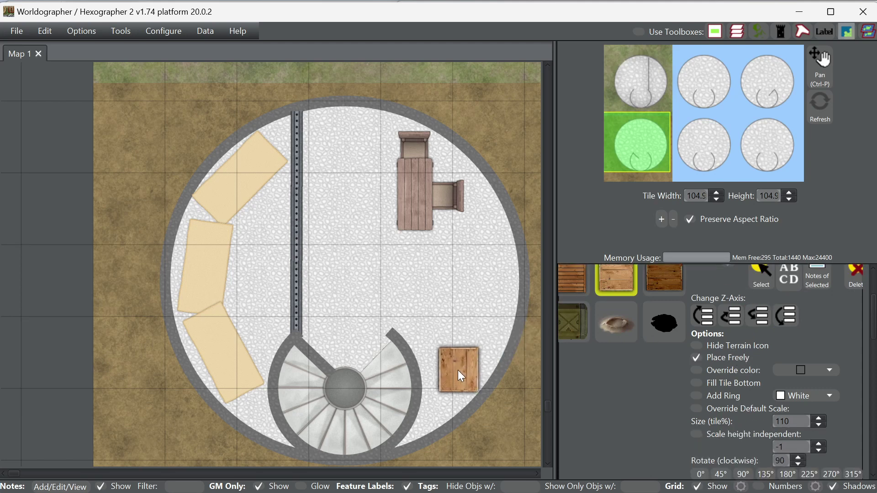
click(451, 372)
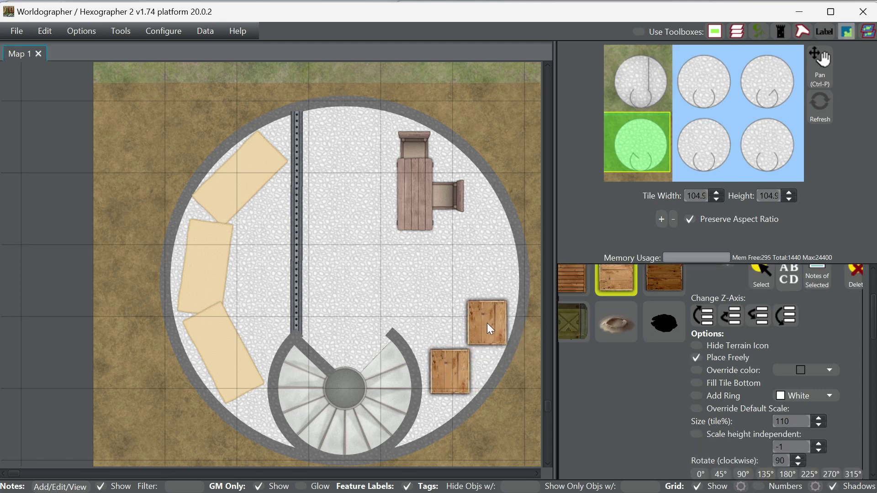
click(484, 322)
- Add two dark wooden crates to the pile, one west of the northern light crate and one overlapping the southern one
click(654, 277)
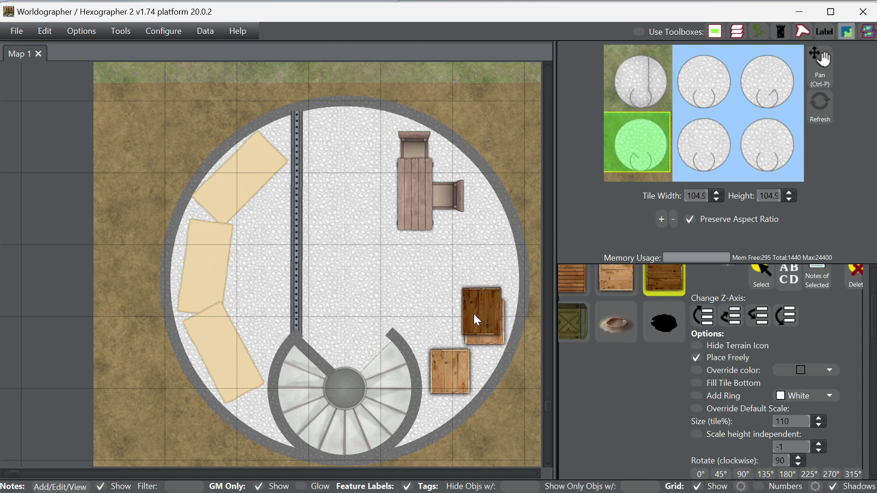
click(441, 319)
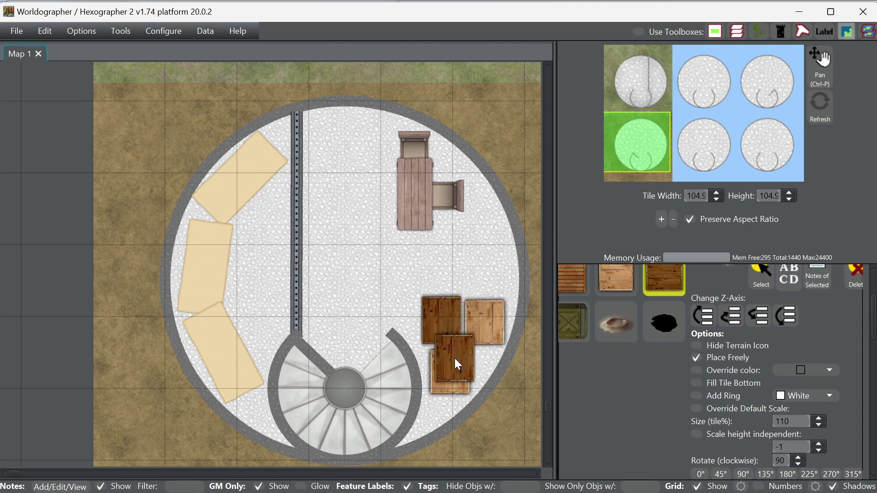
click(454, 358)
- Place a reddish slatted crate at the pile's north end and stack another light crate over the middle
click(572, 288)
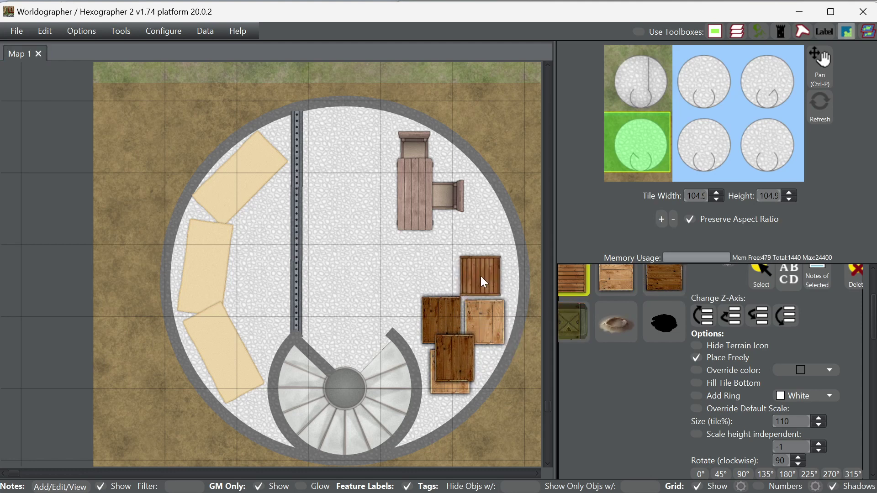
click(486, 276)
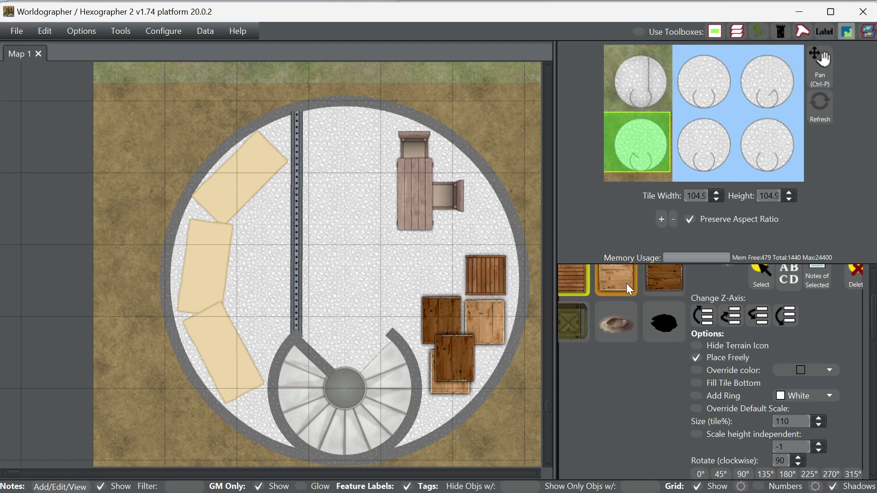
click(626, 284)
click(464, 308)
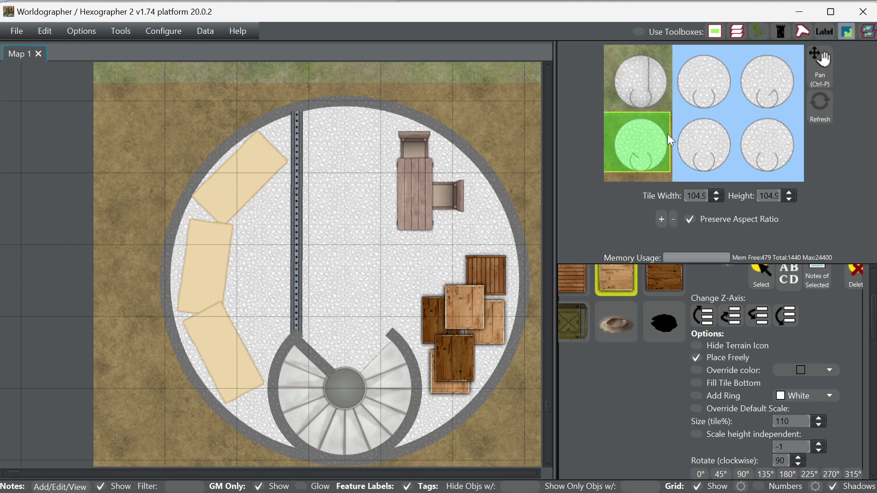
- Go to the tavern level in the northwest of the map, filter the features for "window", and choose the plain straight window
drag(645, 141, 643, 79)
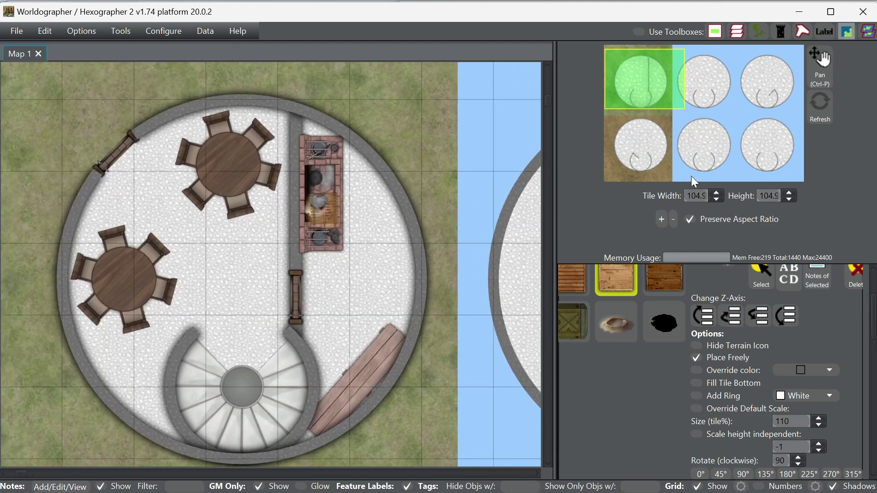
scroll(757, 377, up, 3)
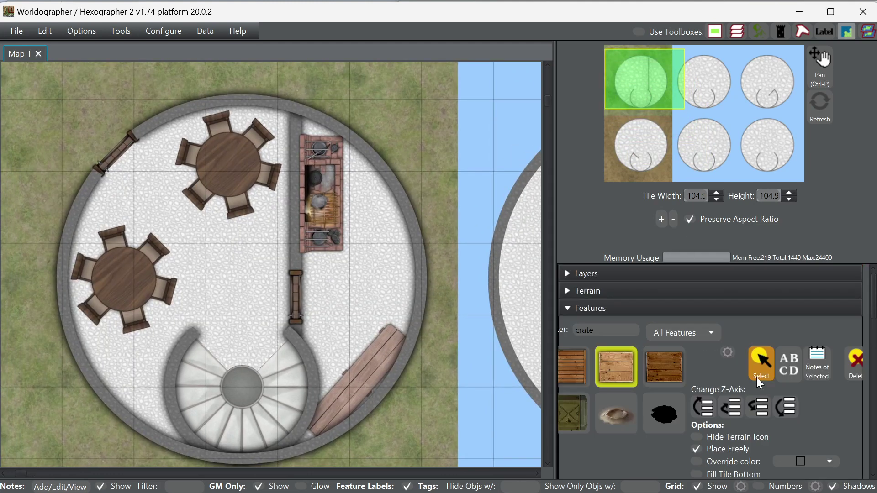
double_click(609, 323)
text(win)
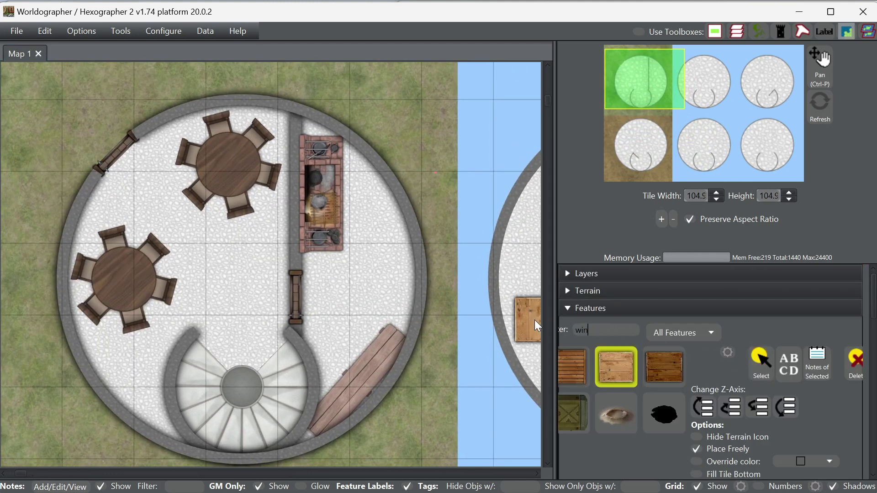
text(dow)
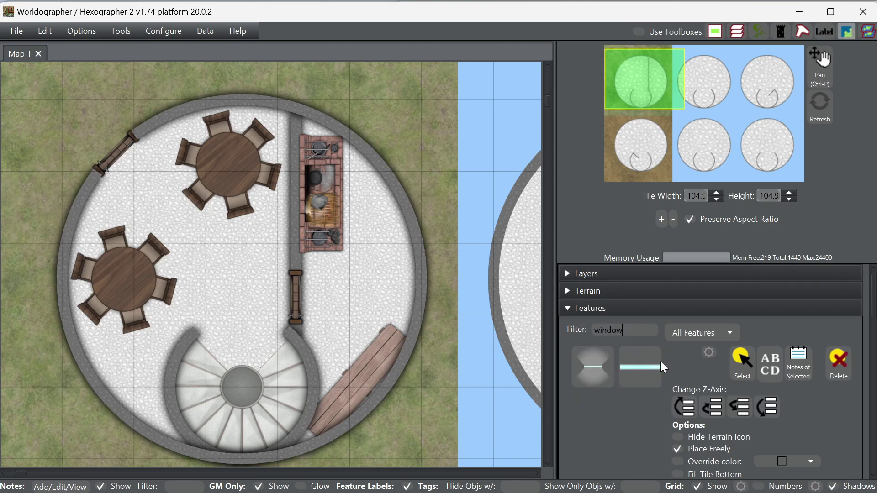
click(648, 370)
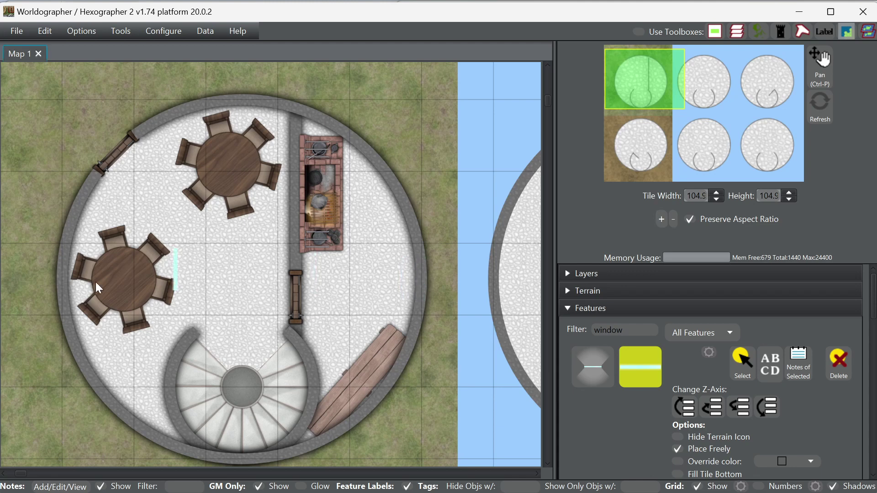
- Assign the window to the Above Features layer and place one at 90° on both the east and west outer walls
scroll(807, 419, down, 2)
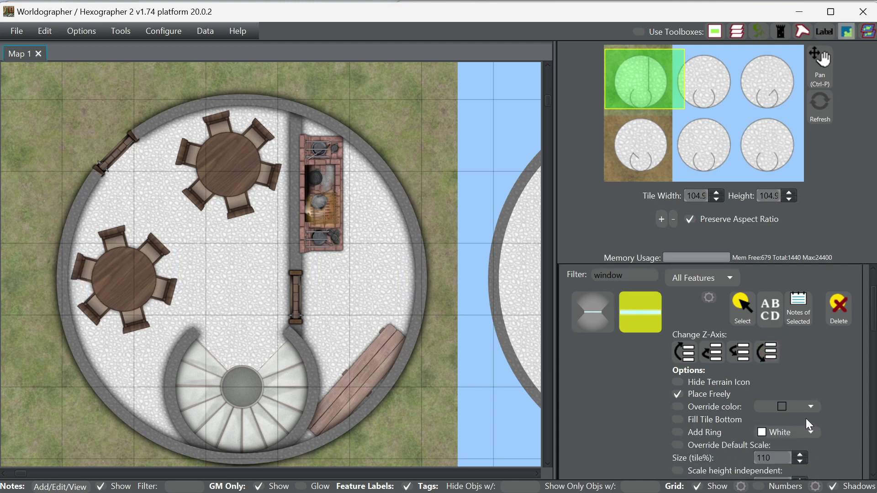
scroll(738, 409, down, 5)
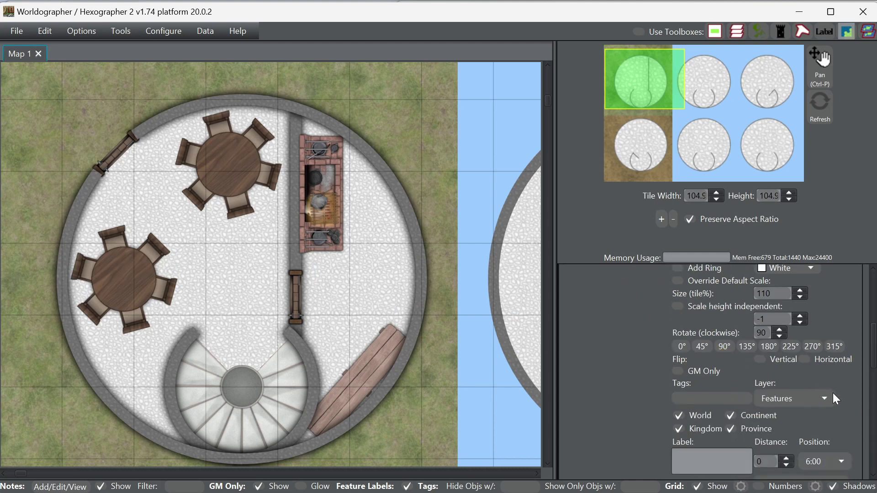
click(810, 400)
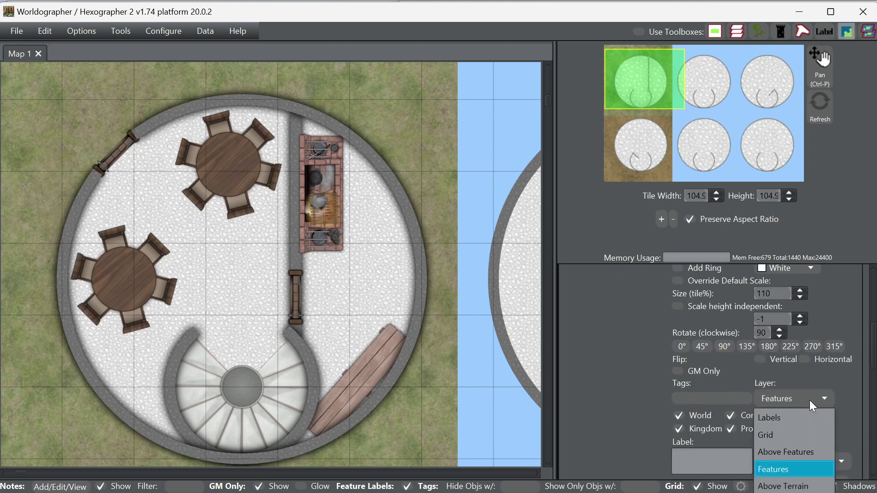
click(791, 454)
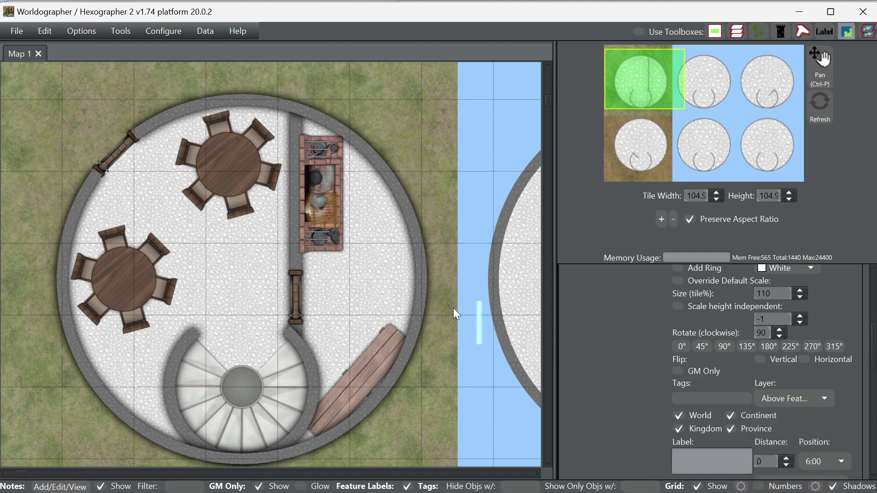
click(421, 280)
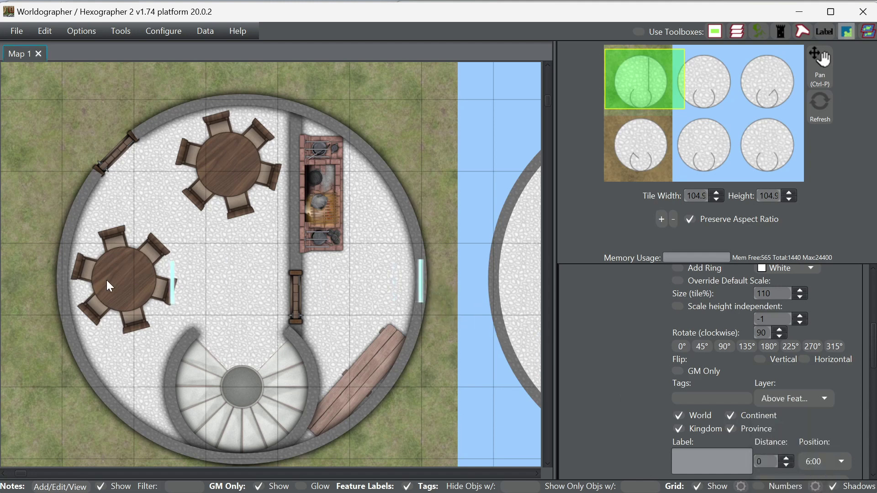
click(64, 281)
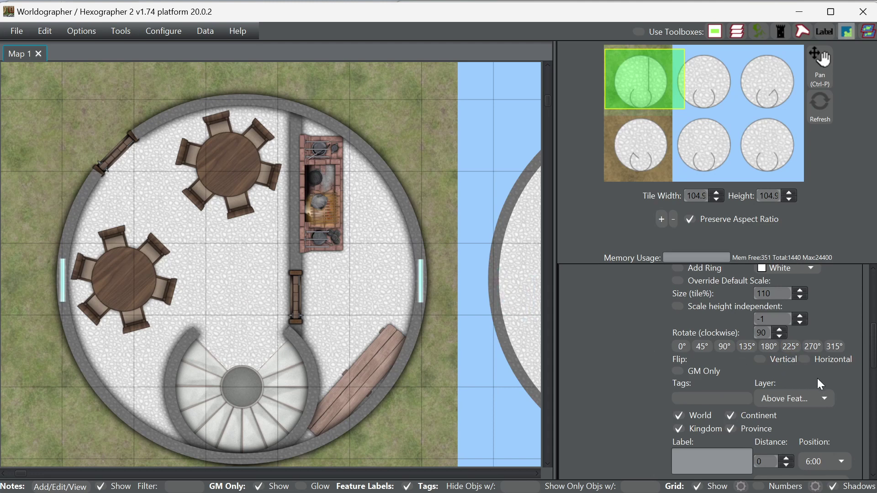
- Place windows rotated 45° on the southwest and northeast outer walls, and one rotated 135° on the southeast wall
scroll(818, 378, up, 2)
scroll(849, 356, up, 2)
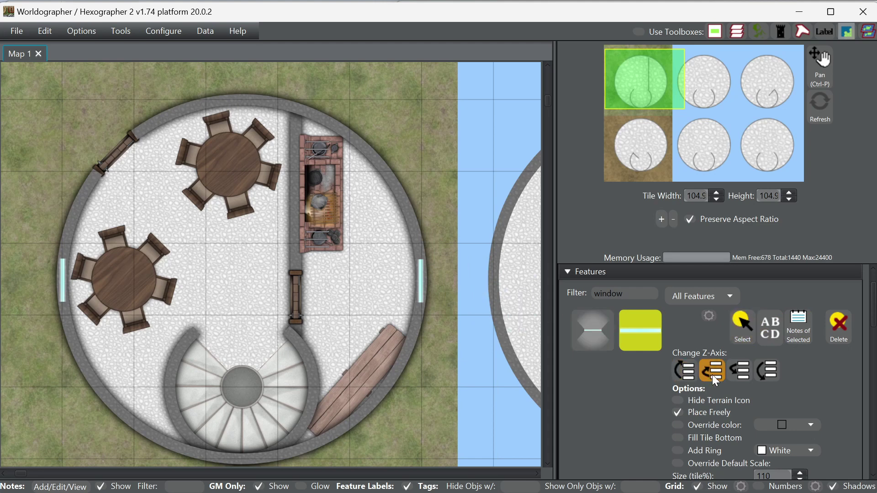
scroll(796, 393, down, 3)
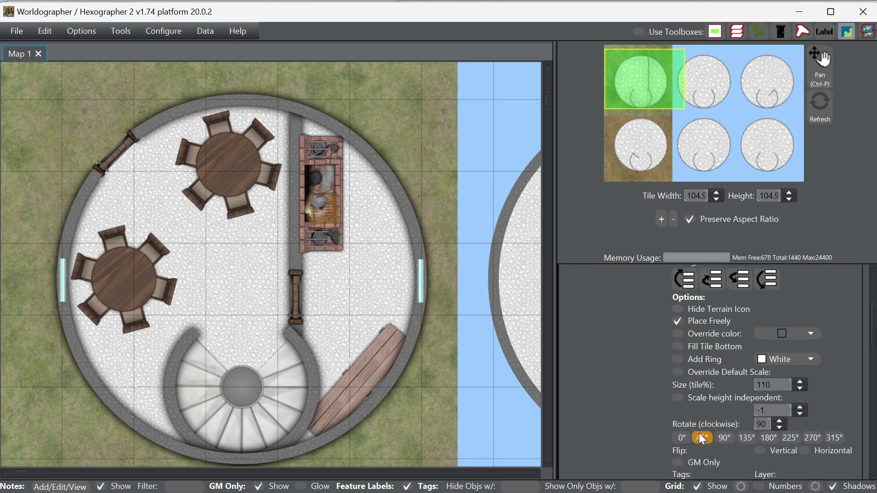
click(702, 438)
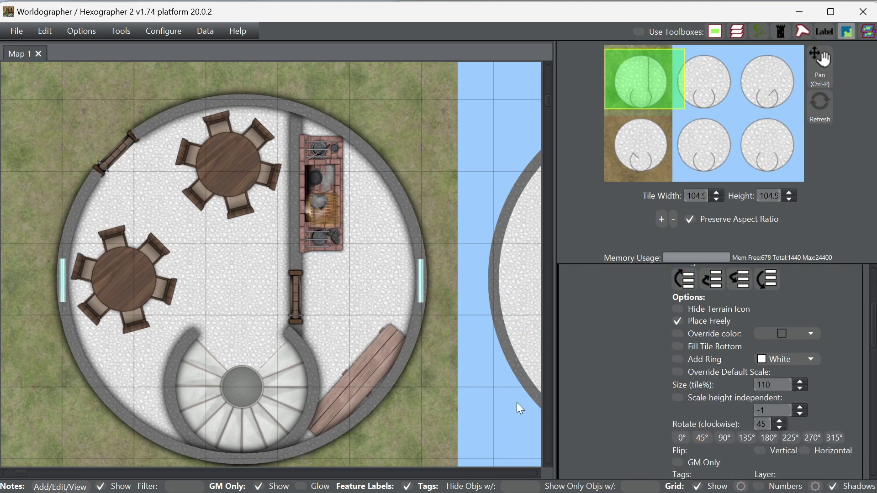
click(114, 405)
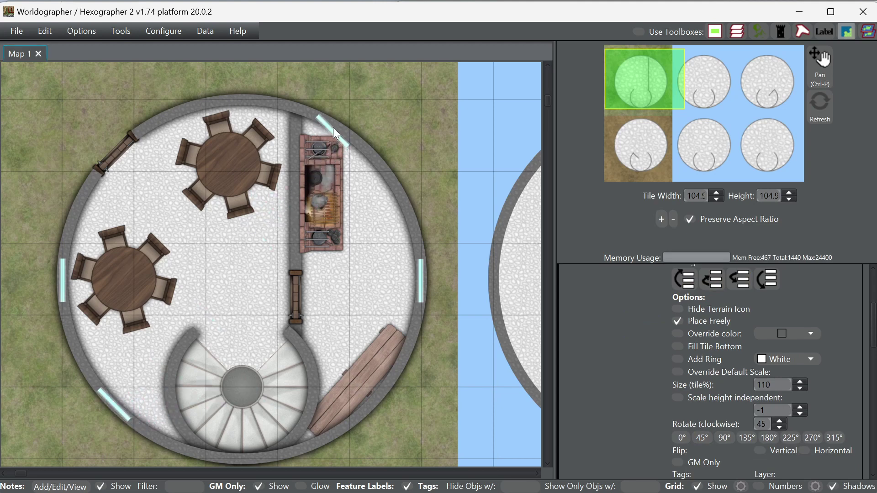
click(370, 152)
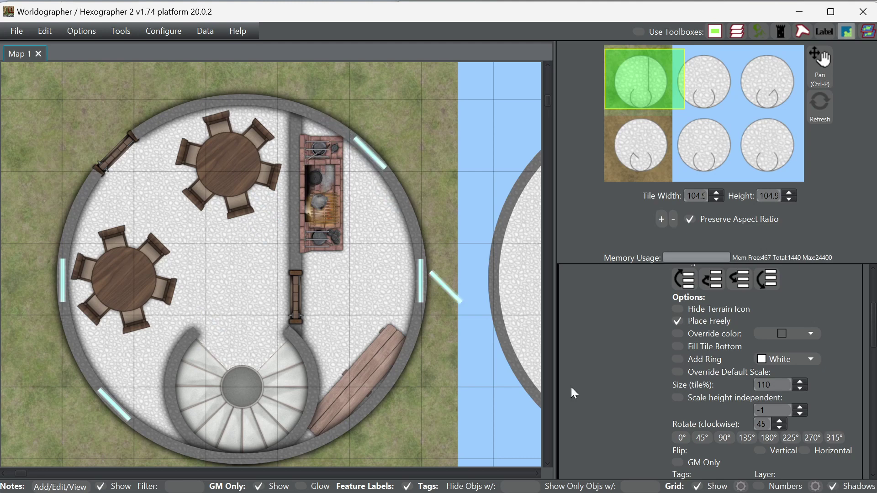
click(747, 437)
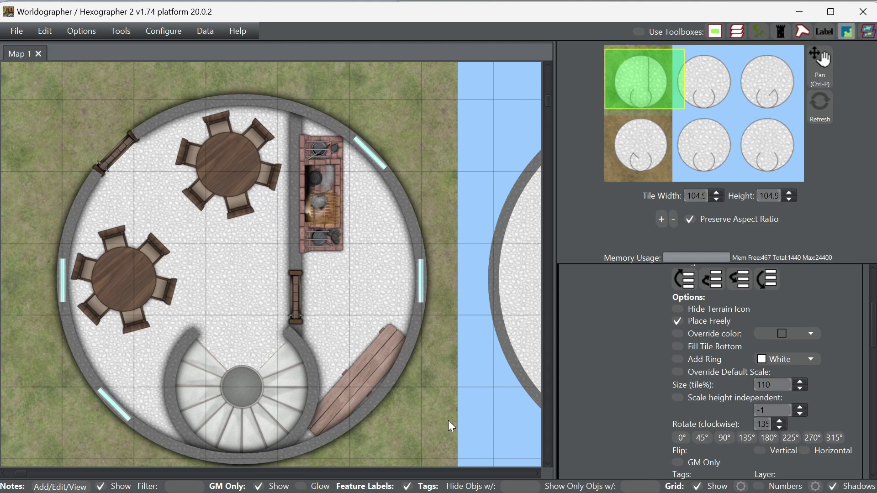
click(369, 407)
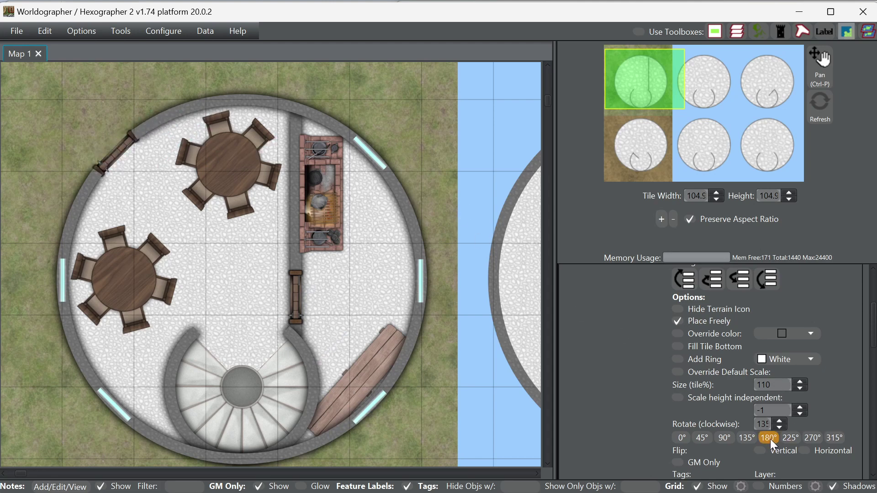
- Place a window rotated 160° on the tavern's north-northwest outer wall
double_click(762, 424)
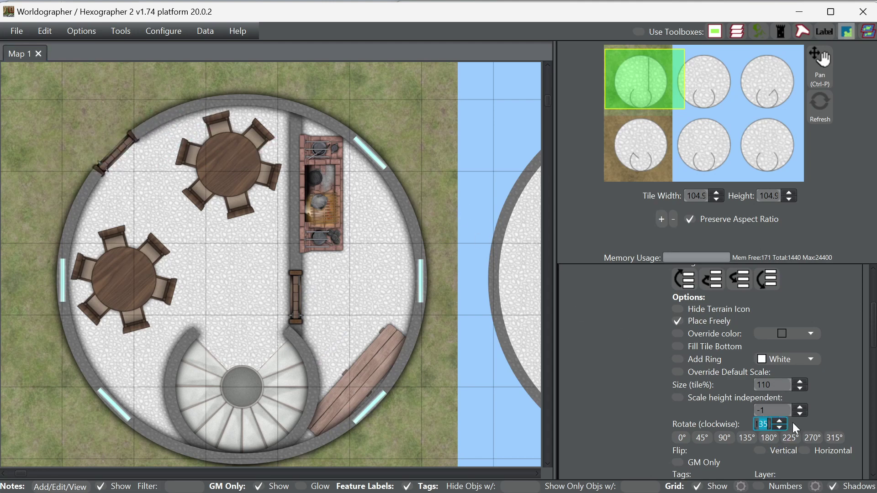
text(160)
click(189, 110)
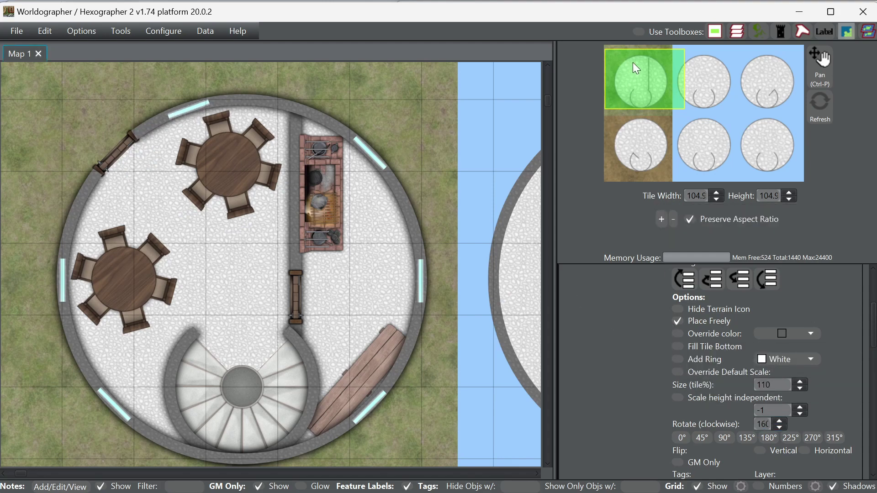
- Go to the level in the middle of the map's upper row, filter the features for "bed", and choose a blue single bed
click(670, 68)
drag(670, 68, 697, 84)
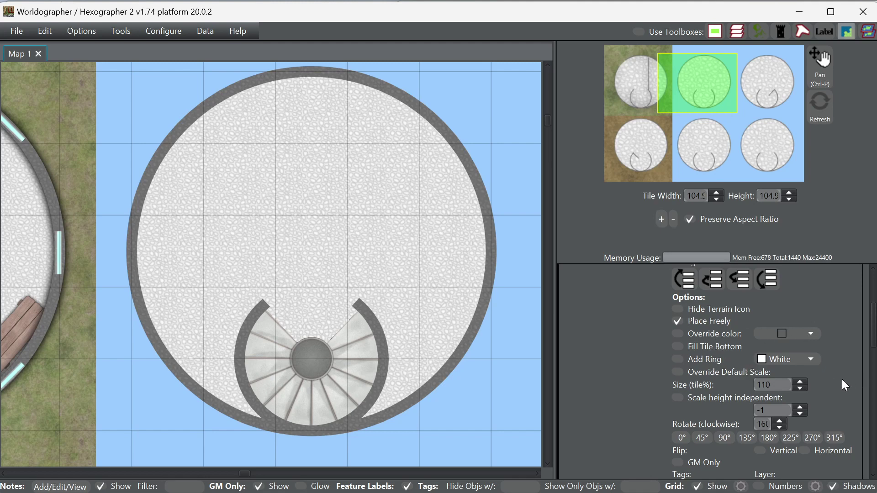
scroll(830, 382, up, 2)
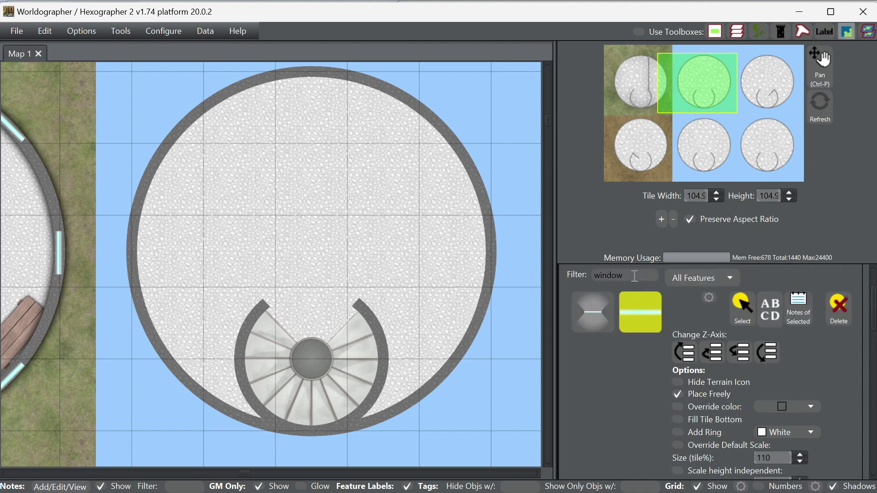
drag(635, 276, 546, 276)
text(bu)
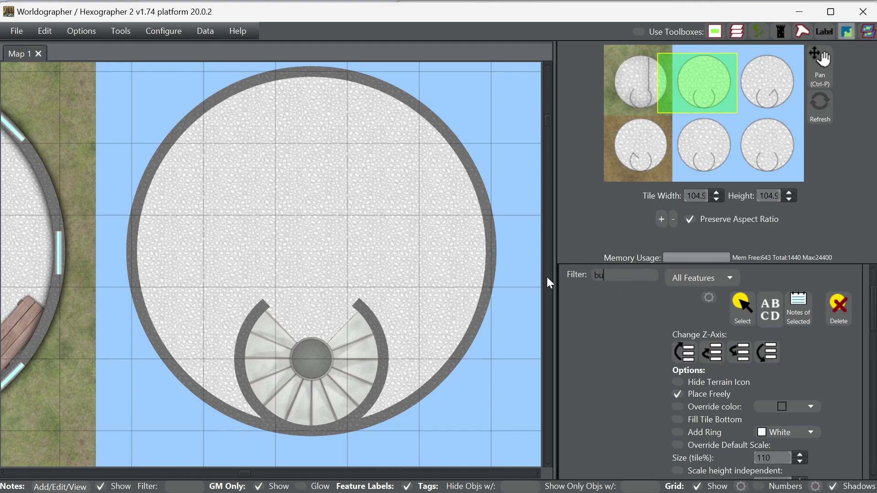
key(BackSpace)
text(ed)
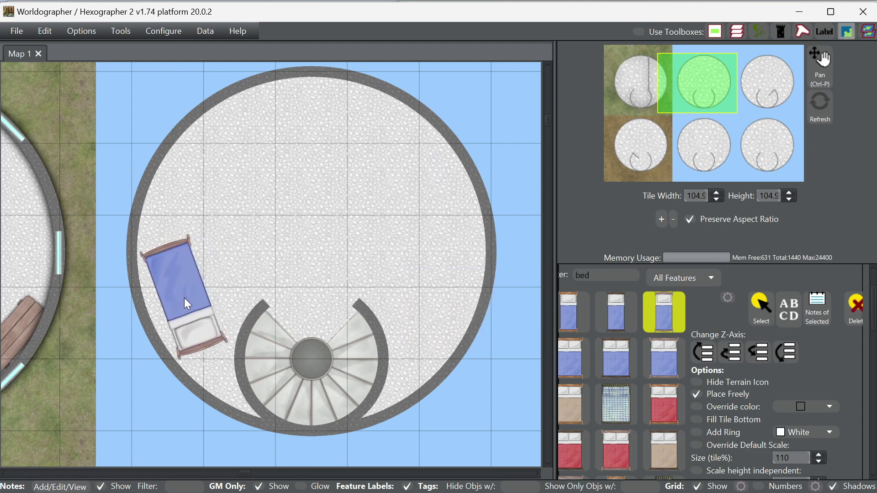
- Set the bed's rotation to 150° and place two slightly offset, stacked beds against the room's southwest wall
scroll(772, 415, down, 3)
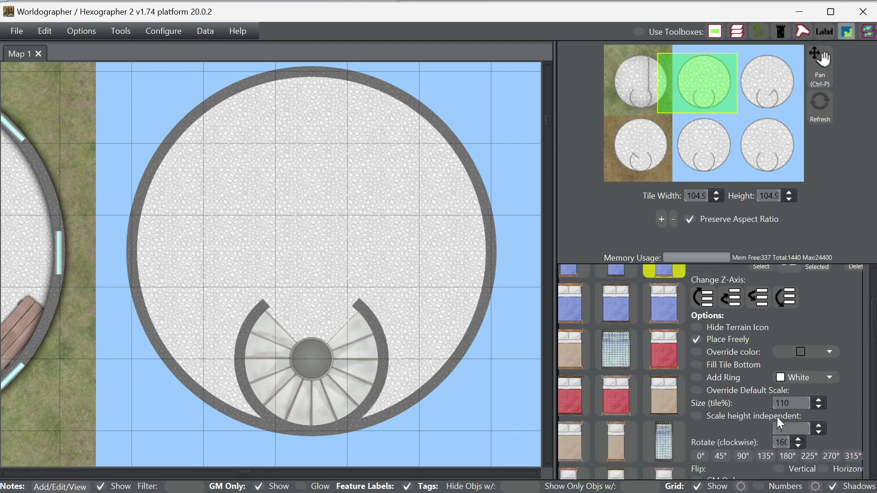
scroll(818, 415, down, 3)
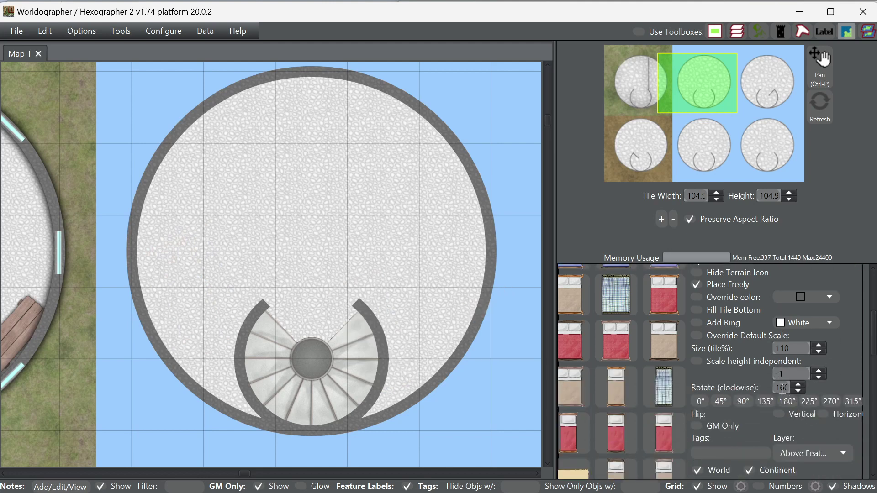
click(761, 405)
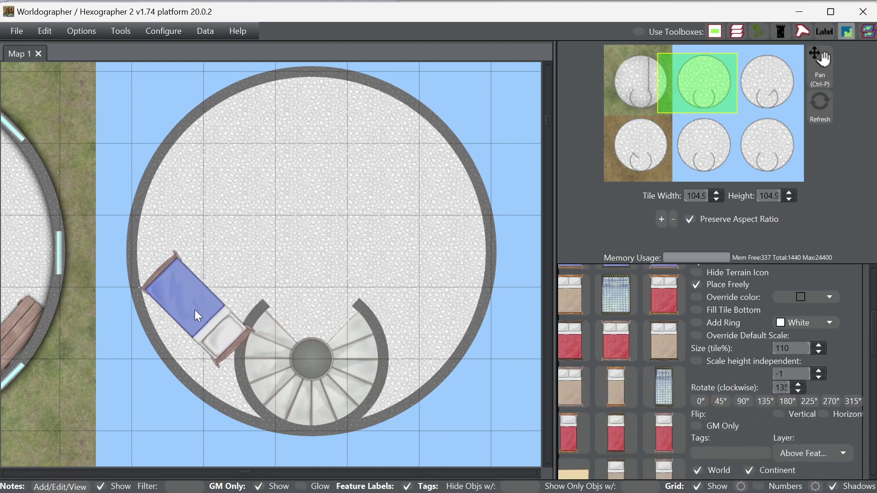
double_click(780, 388)
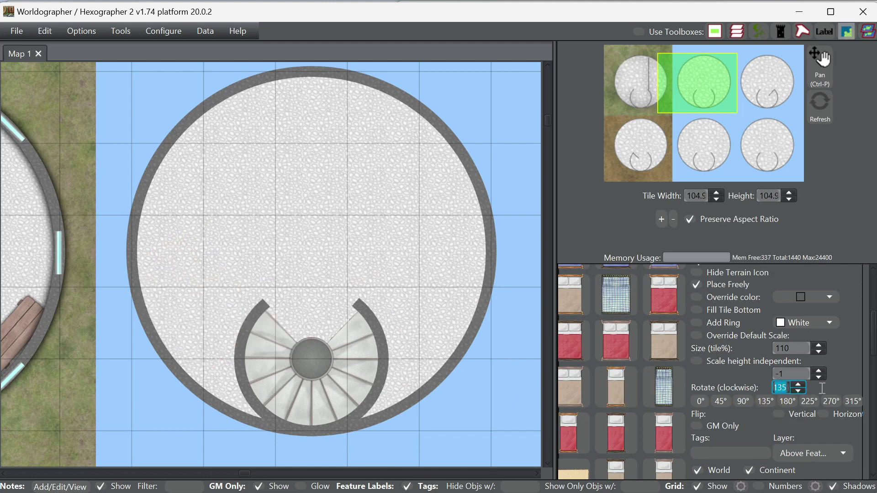
text(150)
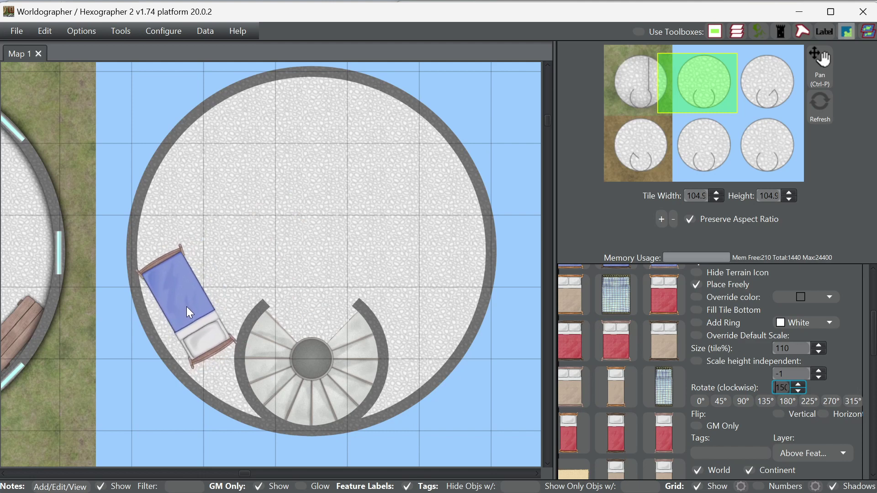
click(188, 306)
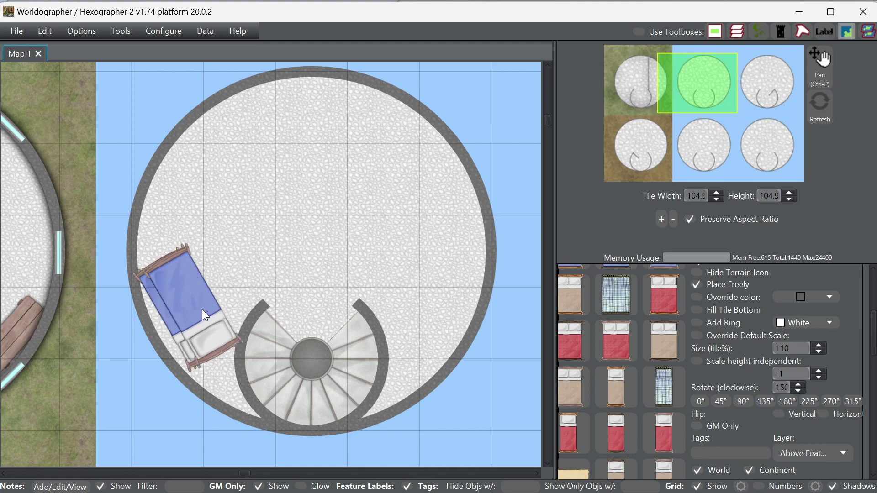
scroll(717, 374, down, 2)
click(678, 374)
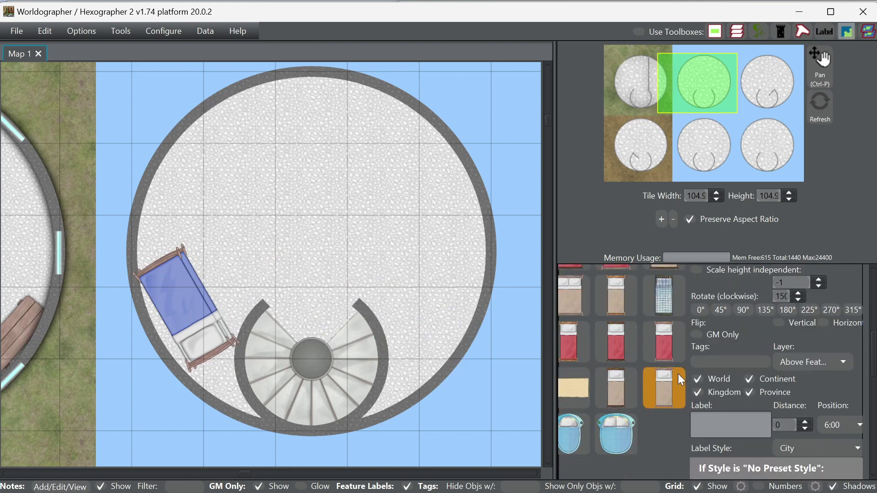
scroll(672, 389, down, 1)
scroll(665, 390, up, 4)
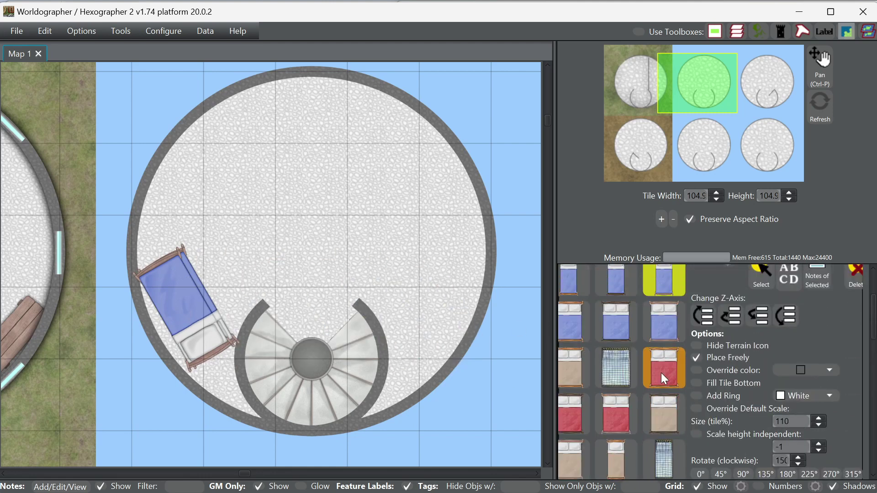
scroll(677, 359, up, 1)
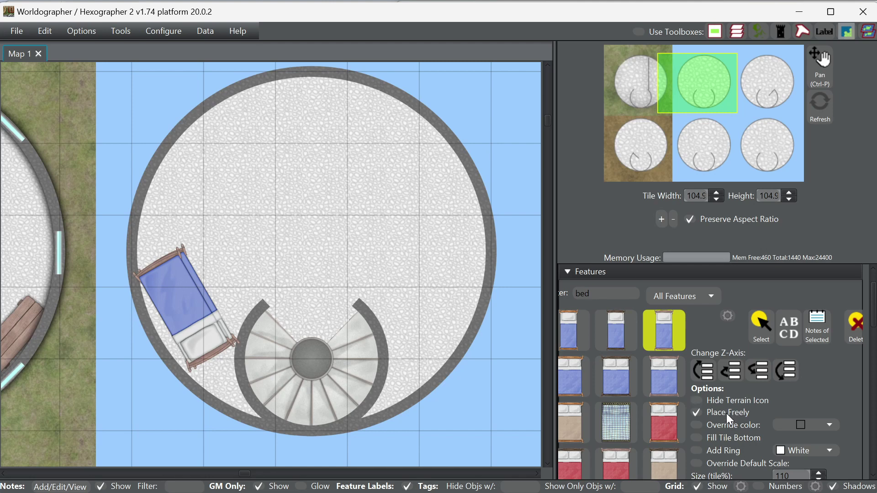
- Rotate the bed to 225° and place two slightly offset, stacked beds against the northwest wall
scroll(745, 401, down, 3)
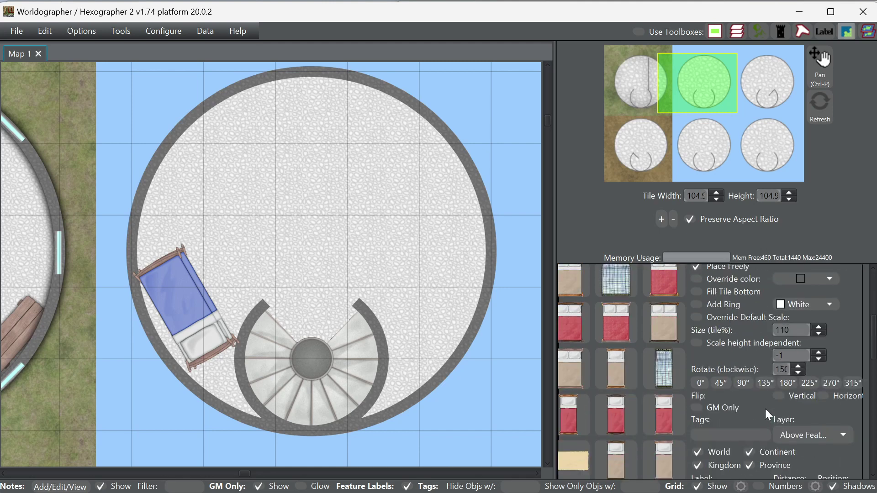
click(810, 384)
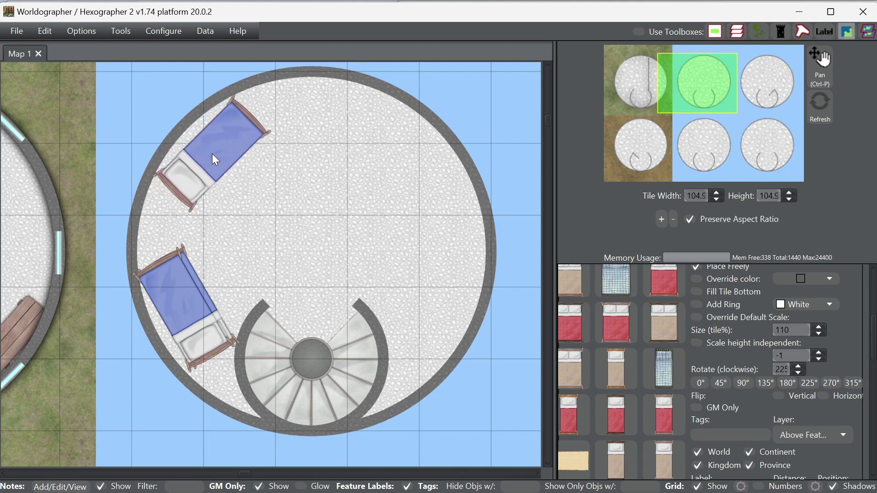
click(215, 155)
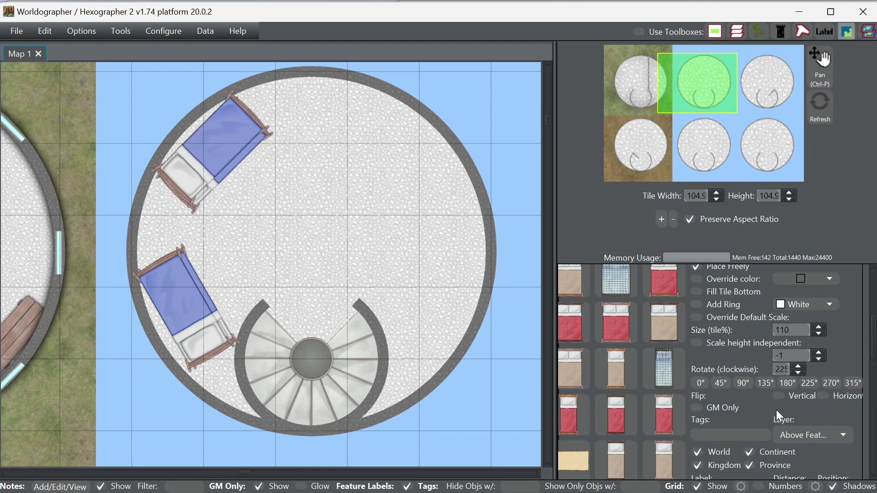
click(846, 380)
double_click(778, 369)
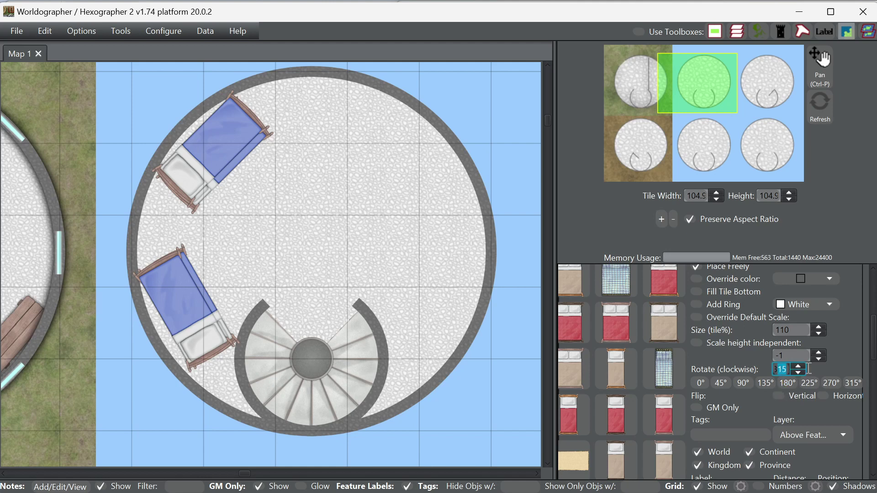
text(300)
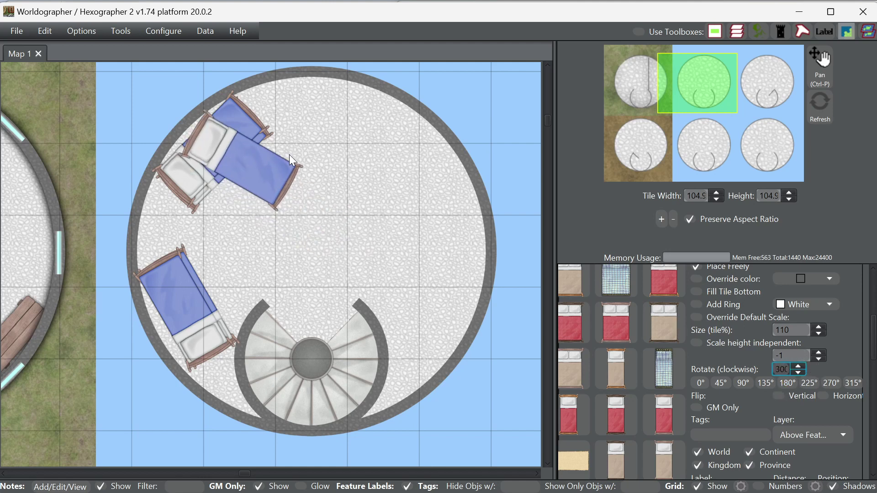
click(346, 123)
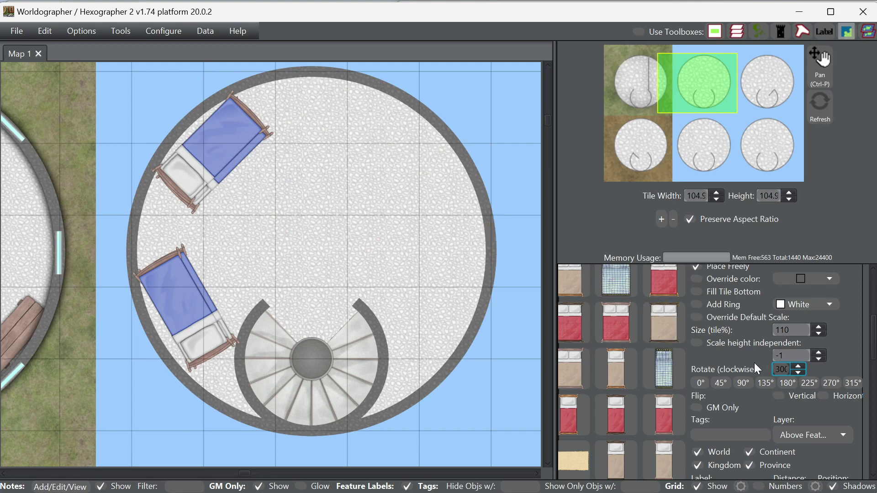
- Set the bed's rotation to 270° and place two slightly offset, stacked beds against the north wall
double_click(785, 371)
text(270)
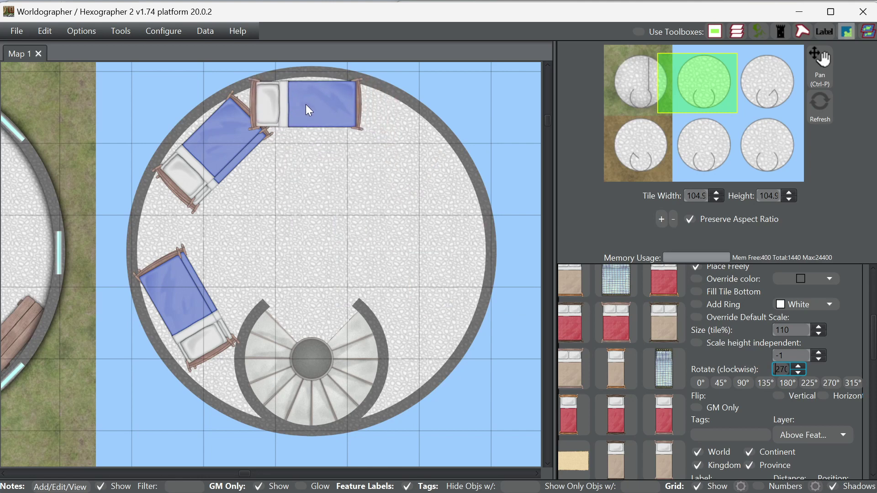
click(306, 105)
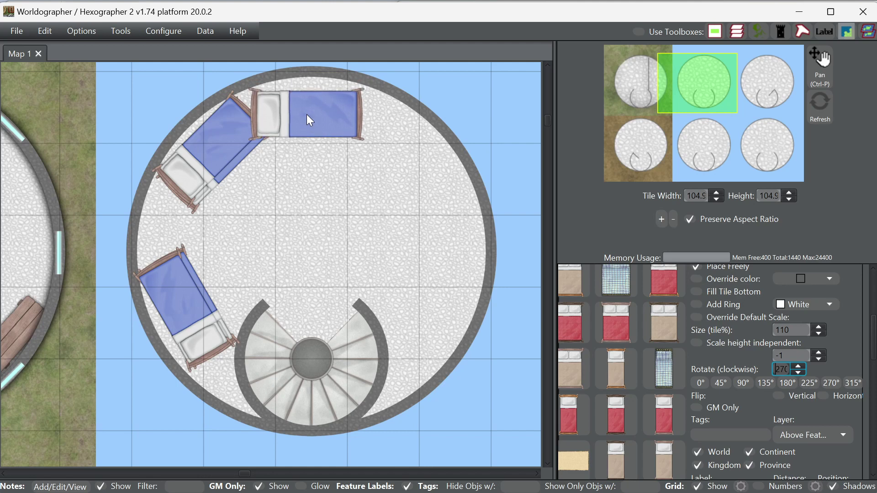
click(306, 114)
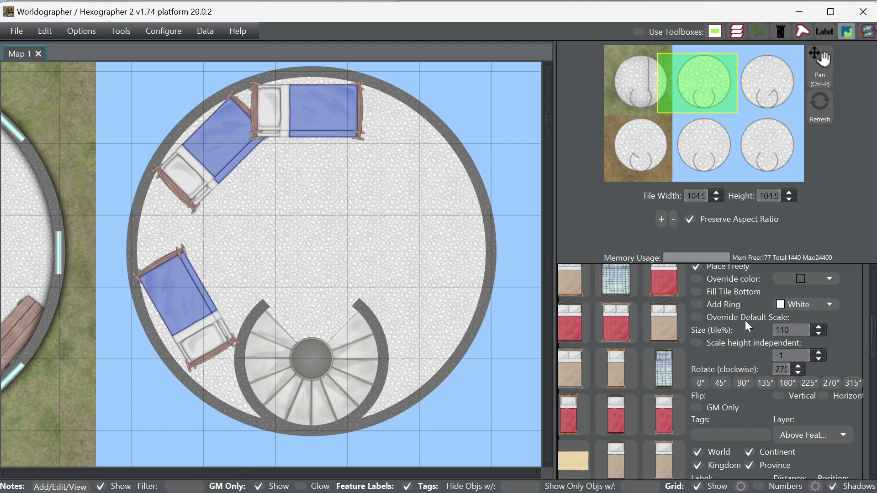
- Select one of the two stacked northwest beds and move it aside to the middle of the room
scroll(747, 334, up, 5)
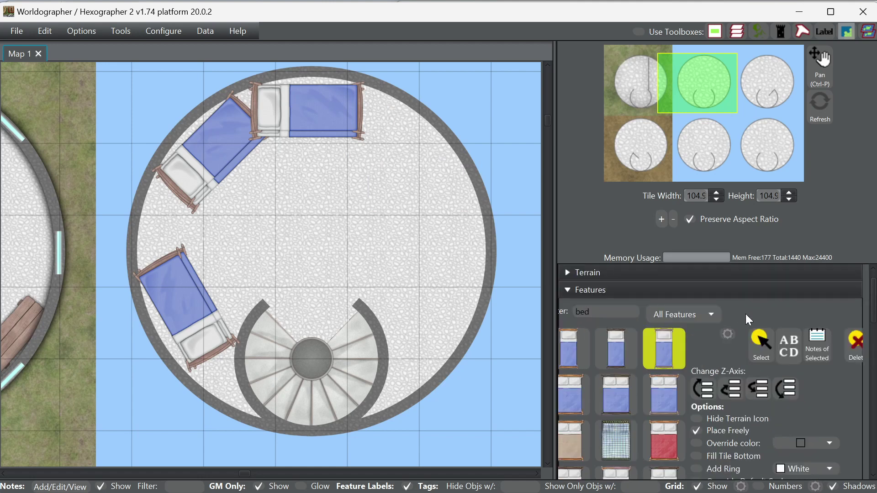
click(764, 350)
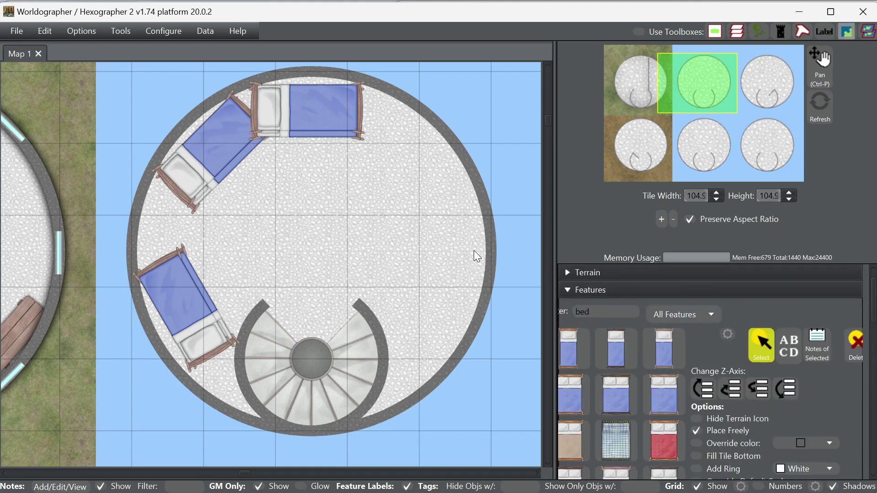
click(218, 161)
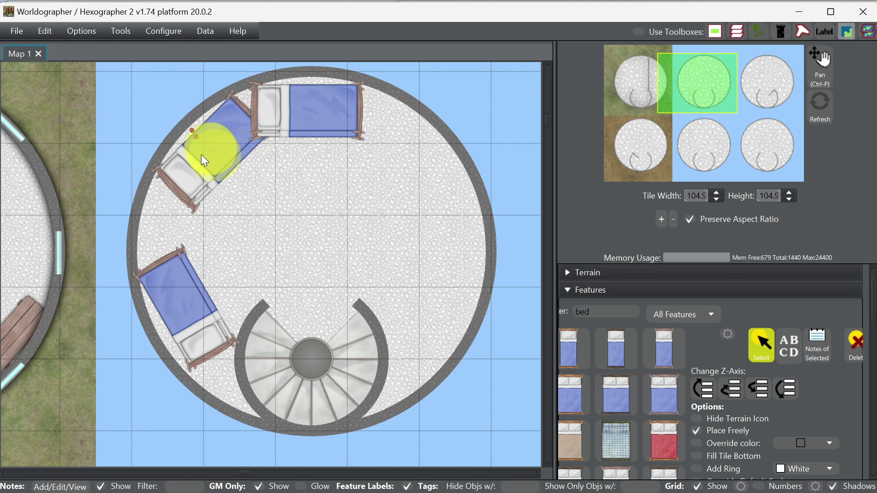
drag(201, 155, 327, 229)
- Move the remaining northwest bed along the outer wall, away from the north bed, and set its rotation to 210°
click(208, 151)
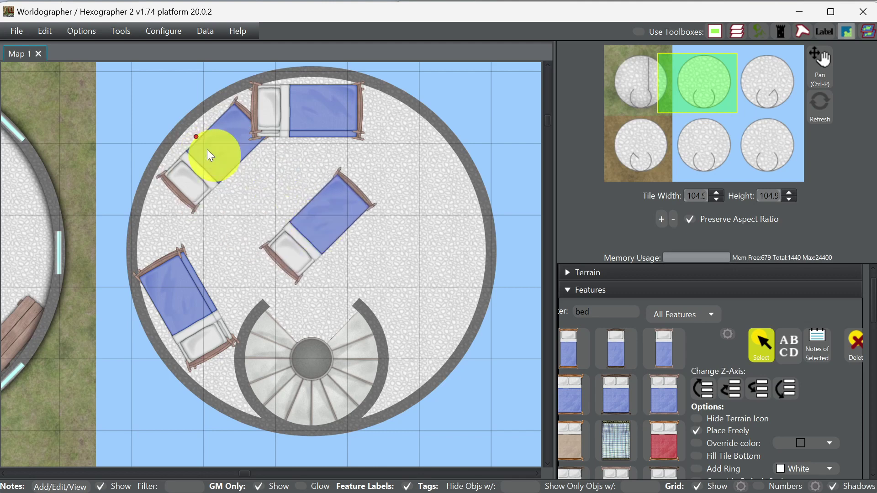
drag(196, 135, 190, 174)
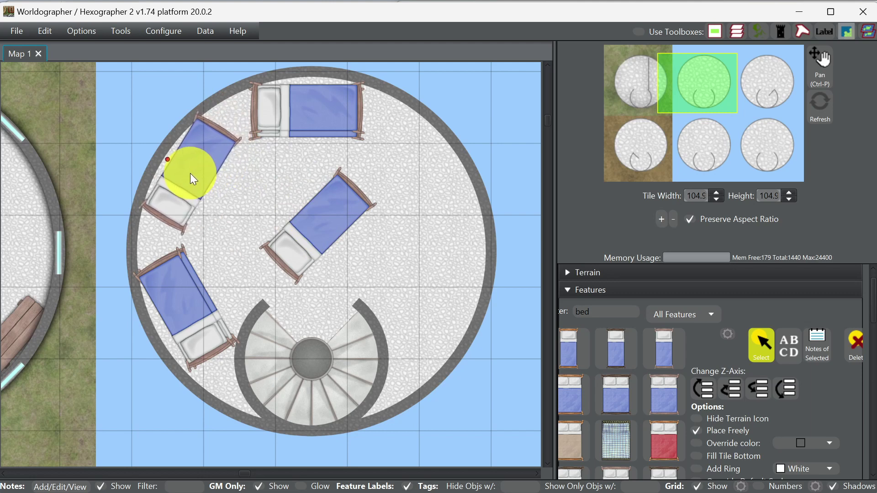
drag(198, 173, 196, 179)
scroll(763, 415, down, 2)
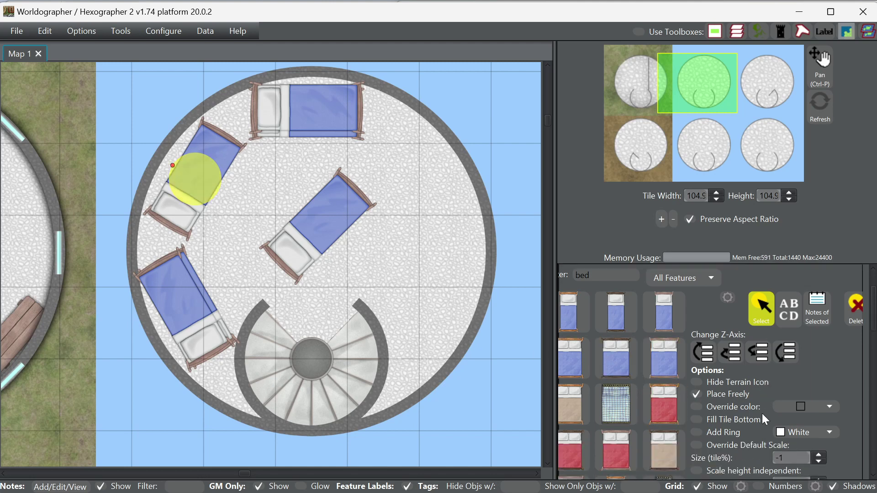
scroll(762, 413, down, 4)
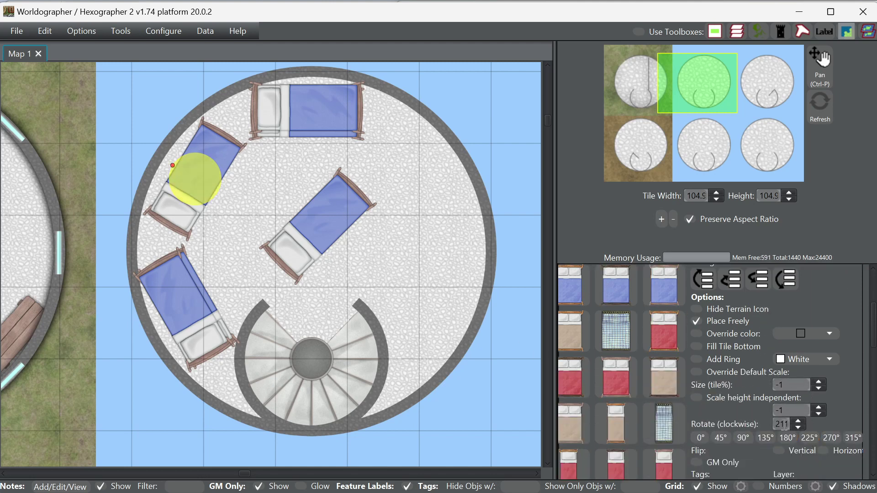
double_click(792, 428)
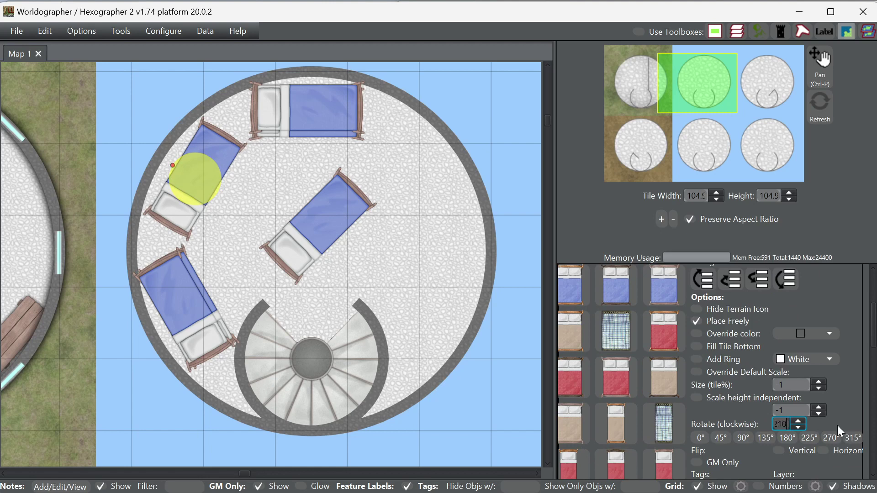
- Set the bed in the middle of the room to 210° and stack it, slightly offset, on the northwest bed
click(317, 226)
click(316, 226)
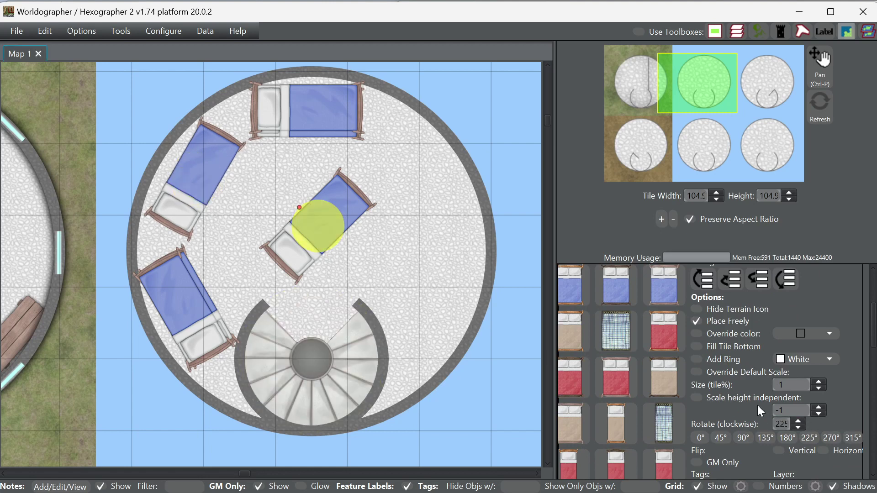
double_click(782, 425)
text(210)
key(Return)
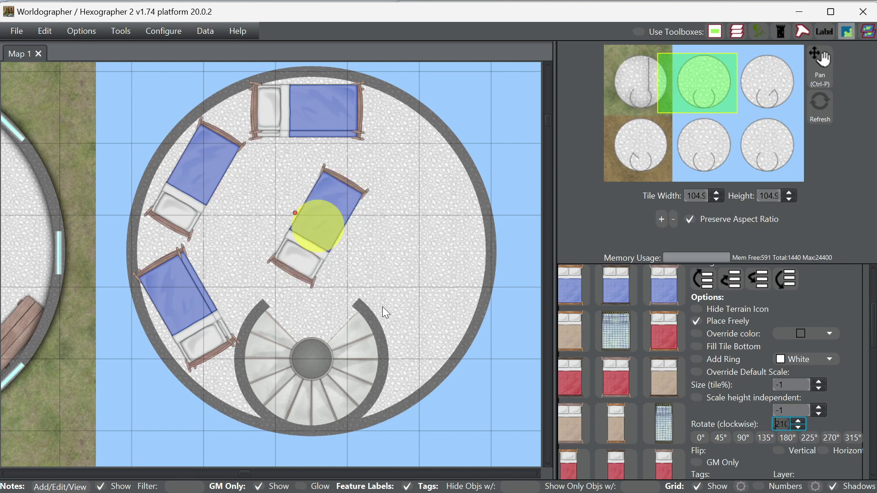
drag(314, 219, 191, 177)
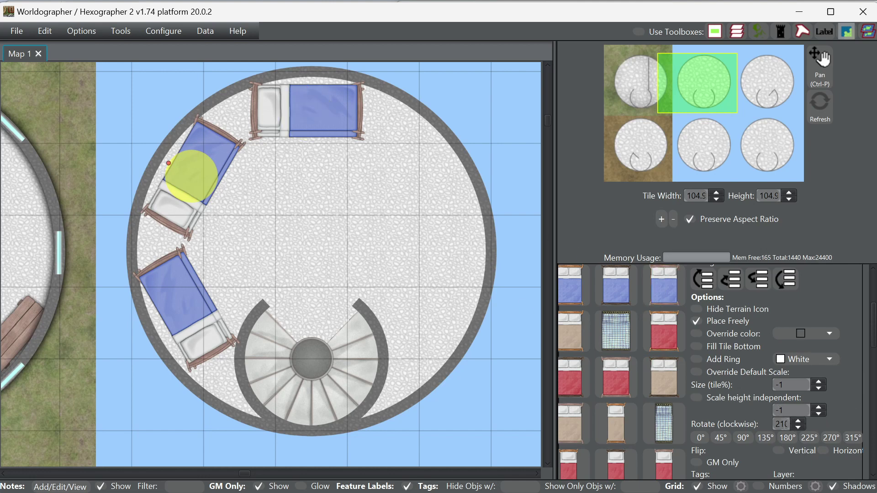
double_click(783, 424)
text(360)
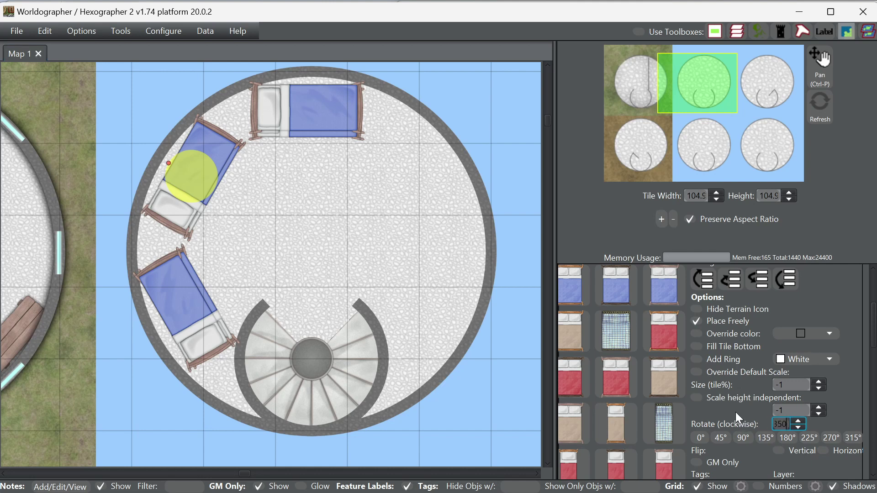
key(Return)
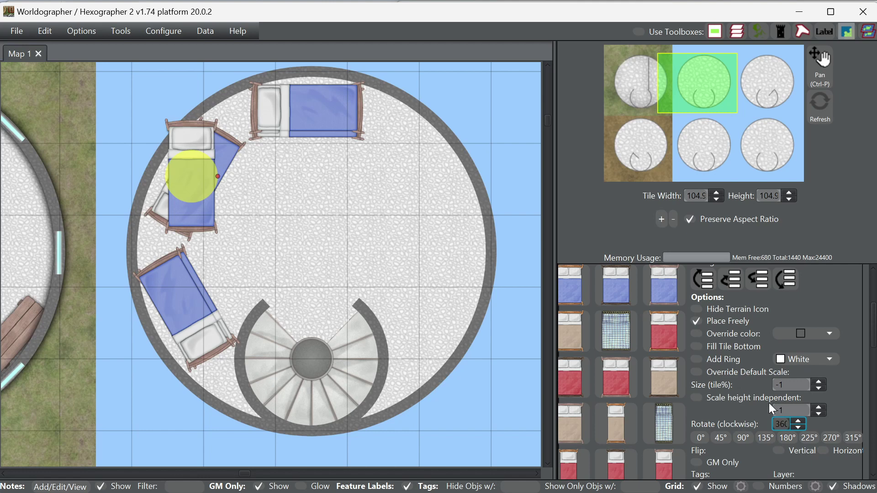
double_click(785, 424)
text(210)
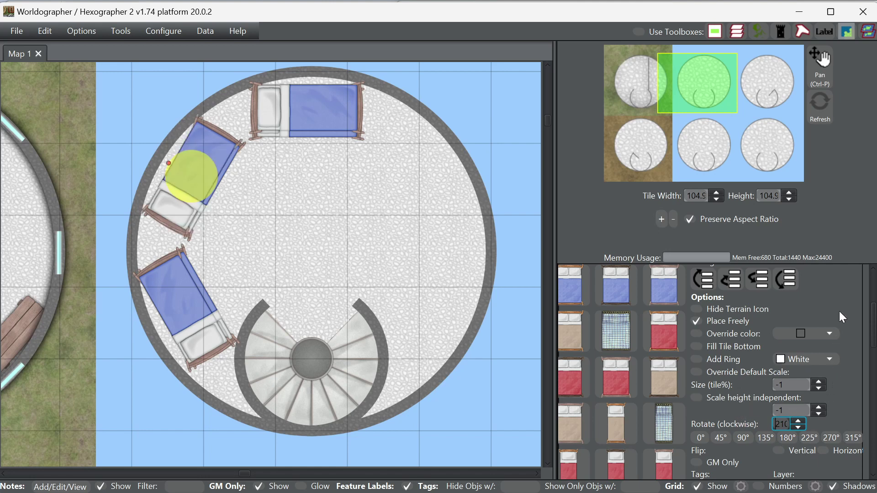
- Choose the blue bed feature for placement and set its rotation to 330°
scroll(831, 298, up, 3)
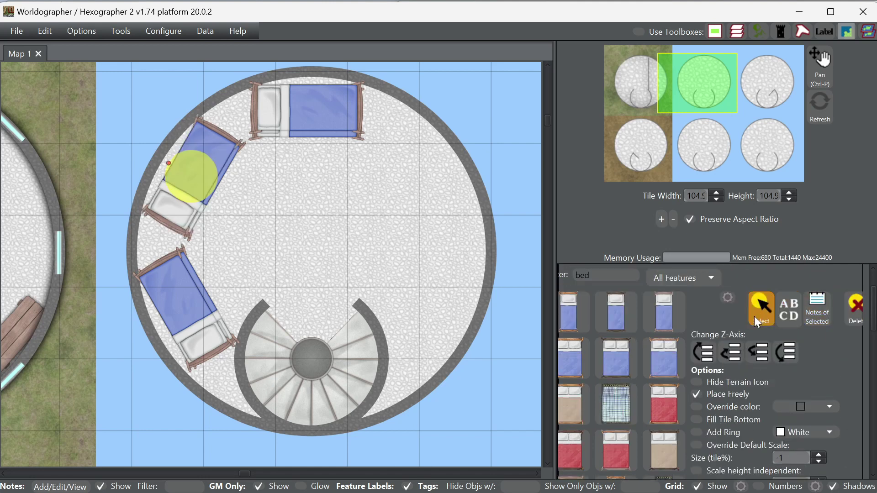
click(657, 311)
scroll(805, 396, down, 2)
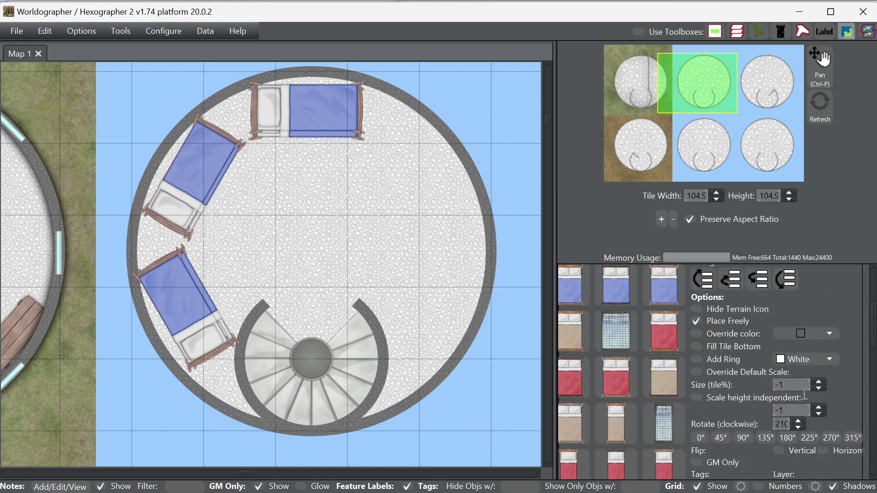
scroll(805, 395, down, 1)
double_click(785, 406)
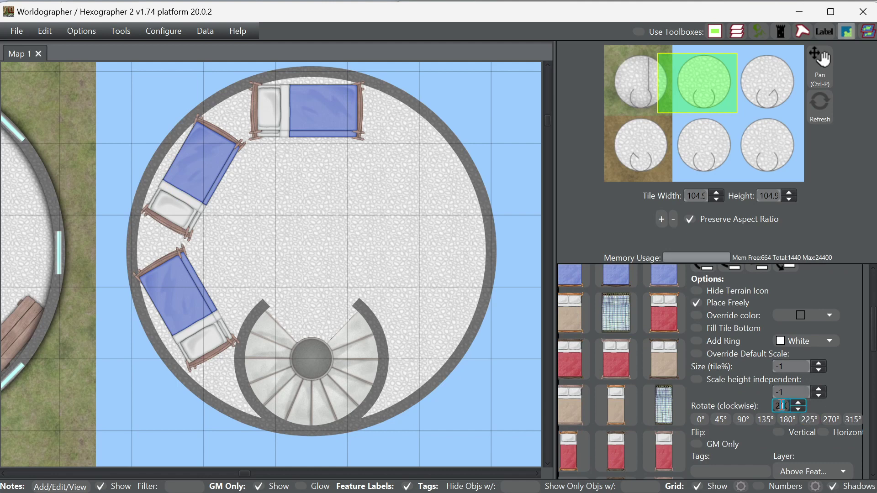
text(305)
scroll(781, 406, up, 4)
drag(790, 405, 770, 406)
text(330)
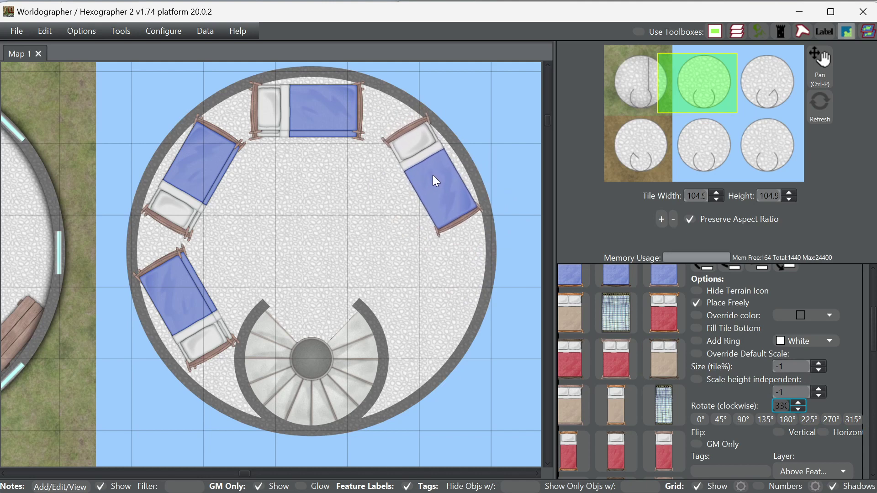
- Place two slightly offset, stacked blue beds against the northeast wall, undoing a misplaced copy
click(432, 174)
click(432, 175)
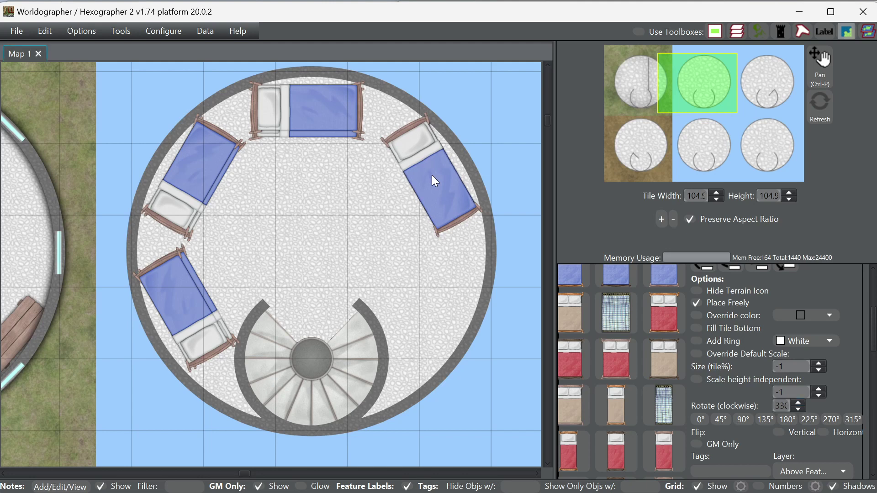
key(ctrl+z)
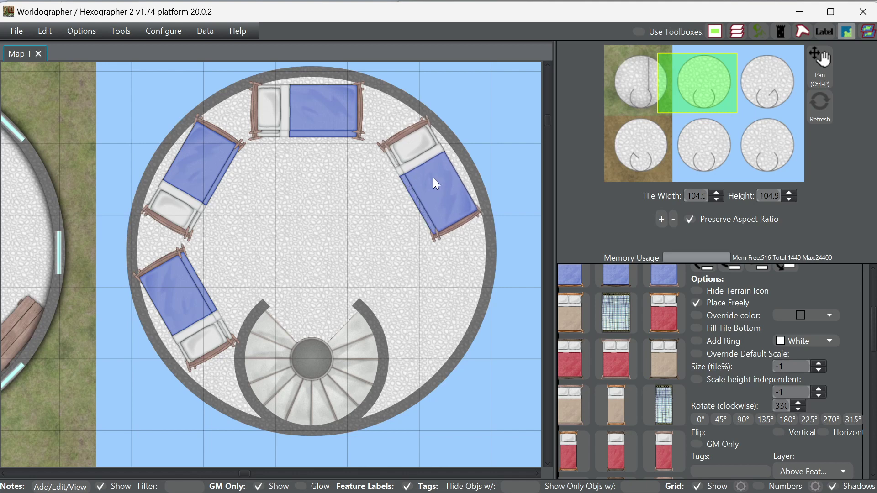
click(433, 177)
- Set the bed's rotation to 30° and place two slightly offset, stacked beds against the southeast wall beside the staircase
double_click(787, 405)
text(30)
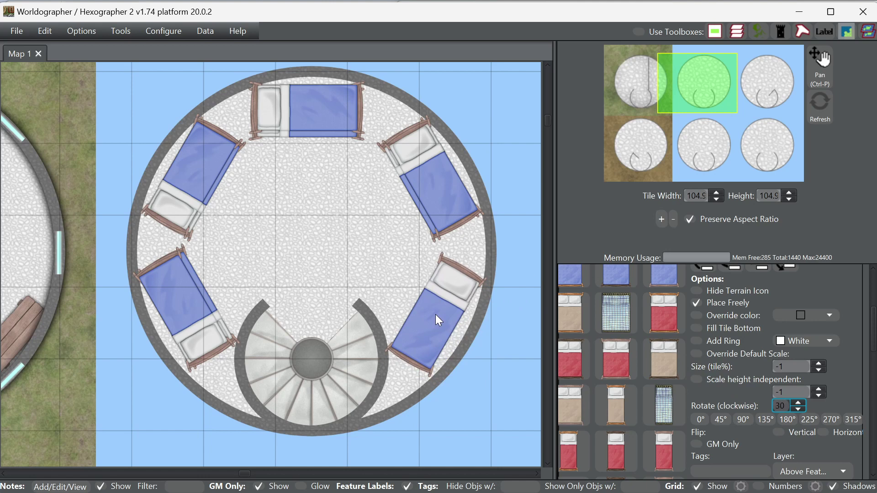
click(434, 313)
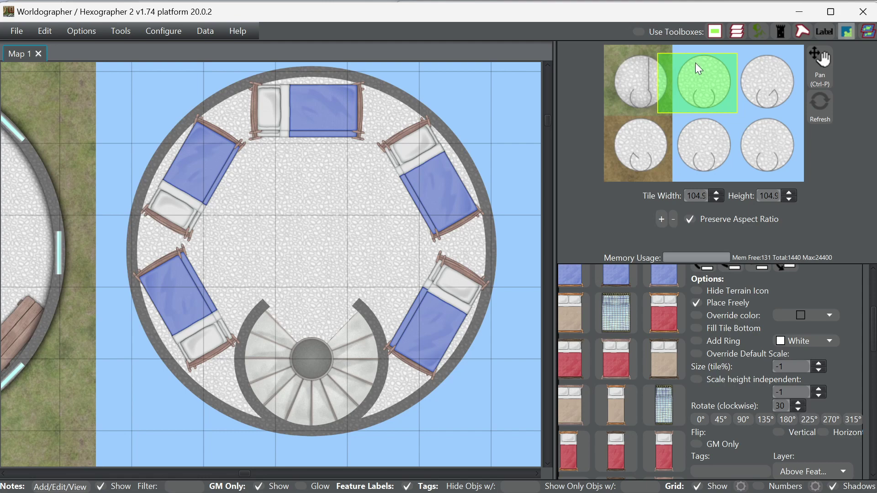
- Filter the features by "weapon" and choose the wooden weapon rack
drag(705, 82, 703, 141)
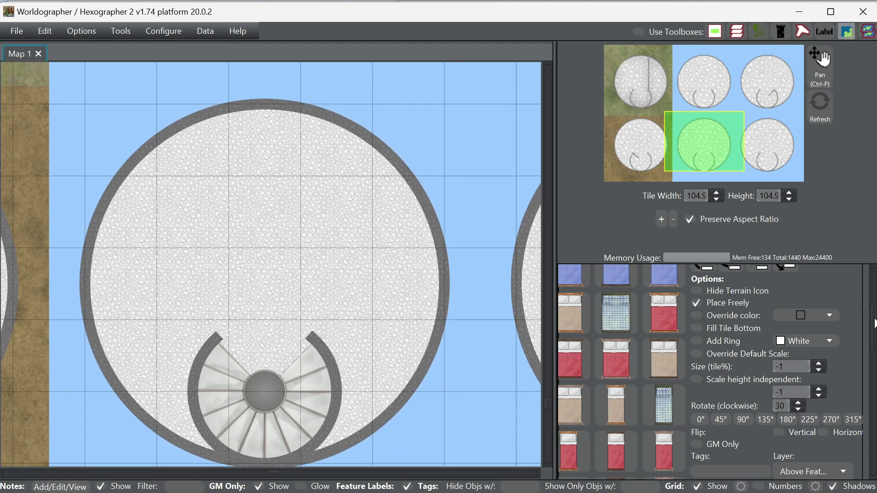
drag(874, 320, 874, 281)
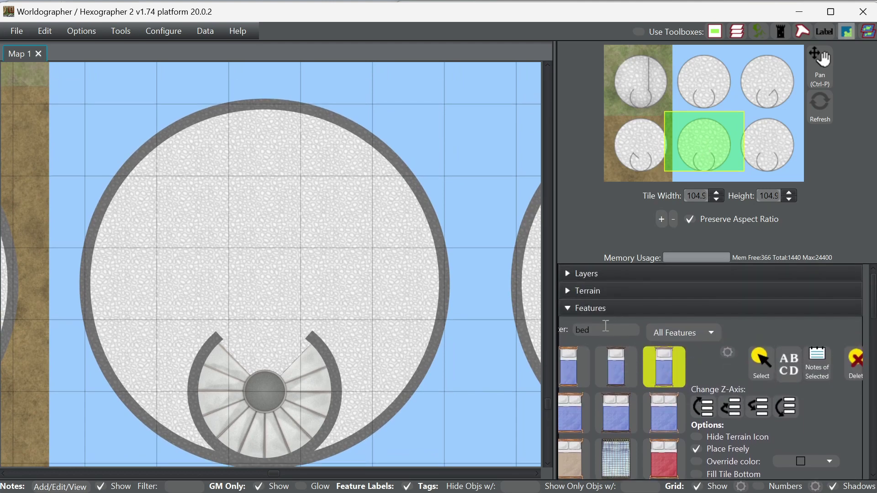
drag(597, 330, 563, 330)
text(weapon)
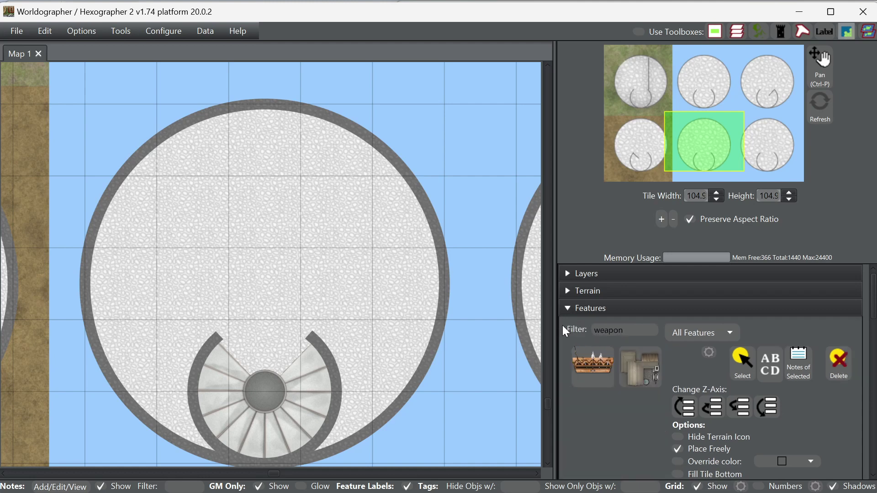
click(595, 374)
- Place a weapon rack against the northeast wall of the level in the map's southeast corner
scroll(673, 316, down, 1)
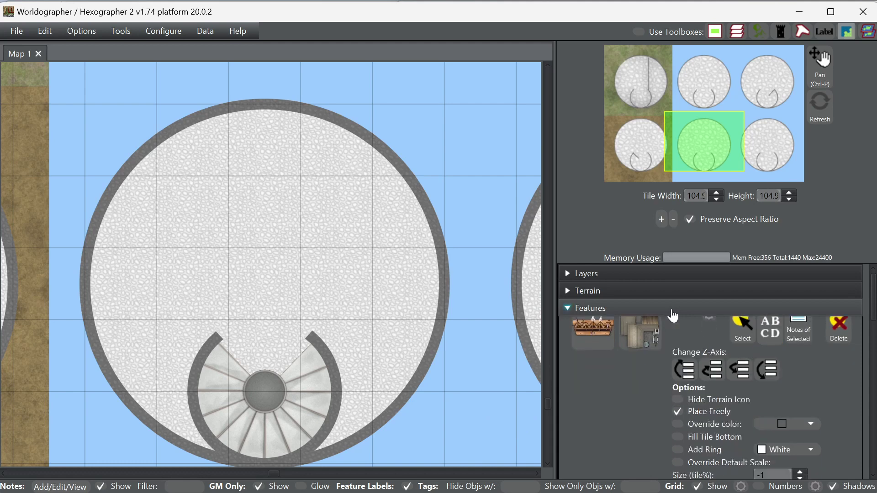
click(673, 315)
click(600, 325)
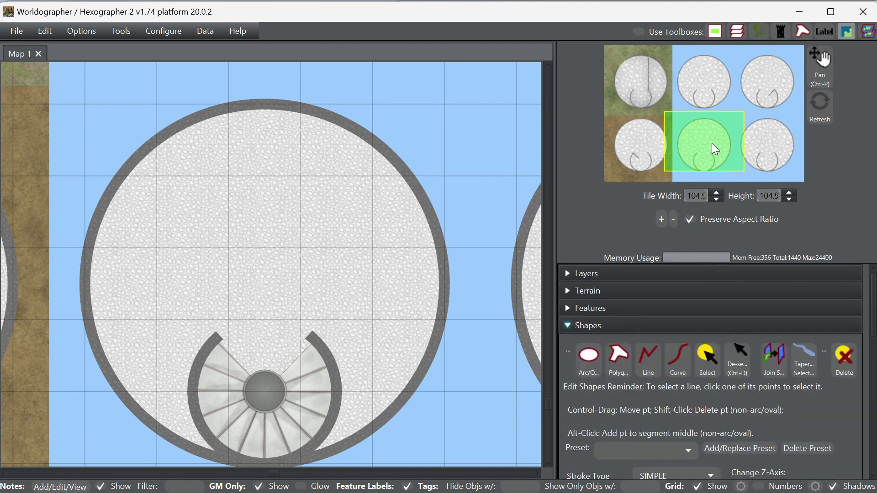
click(733, 142)
drag(733, 141, 708, 141)
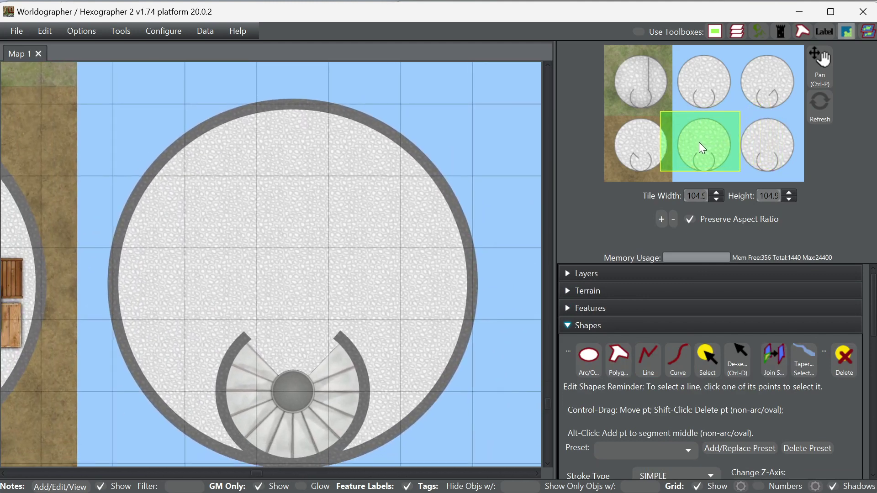
drag(699, 142, 753, 144)
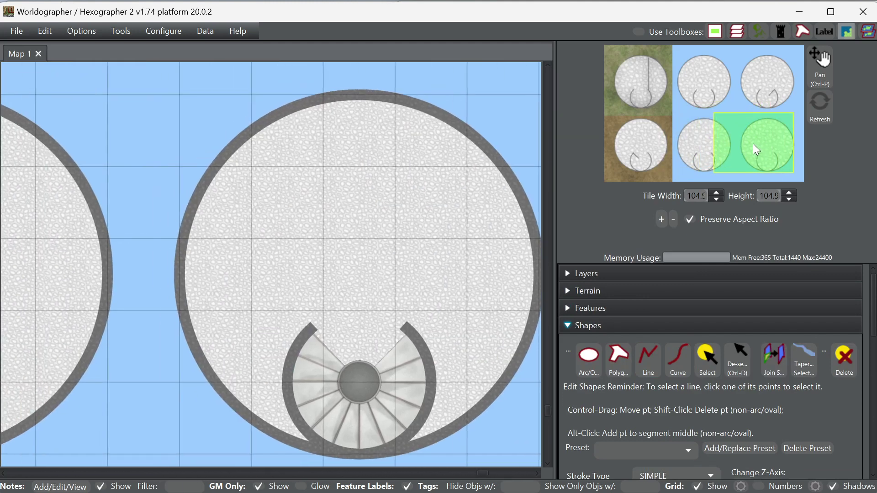
click(613, 308)
click(594, 374)
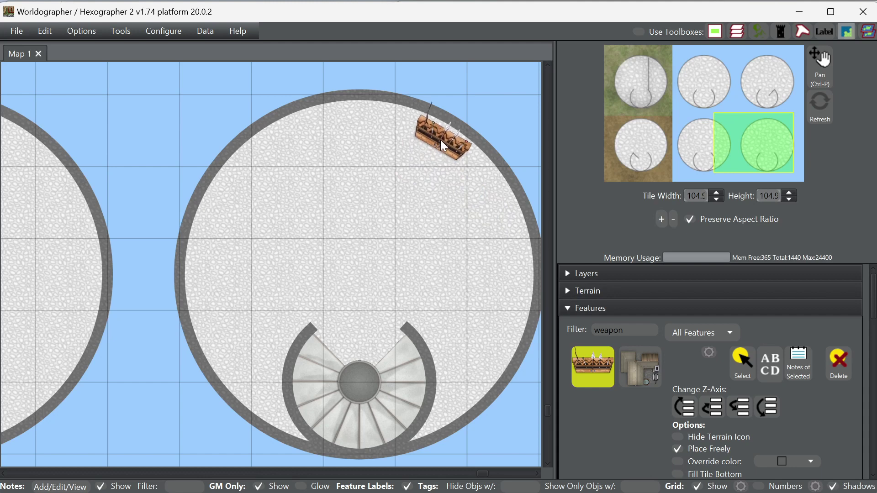
click(437, 139)
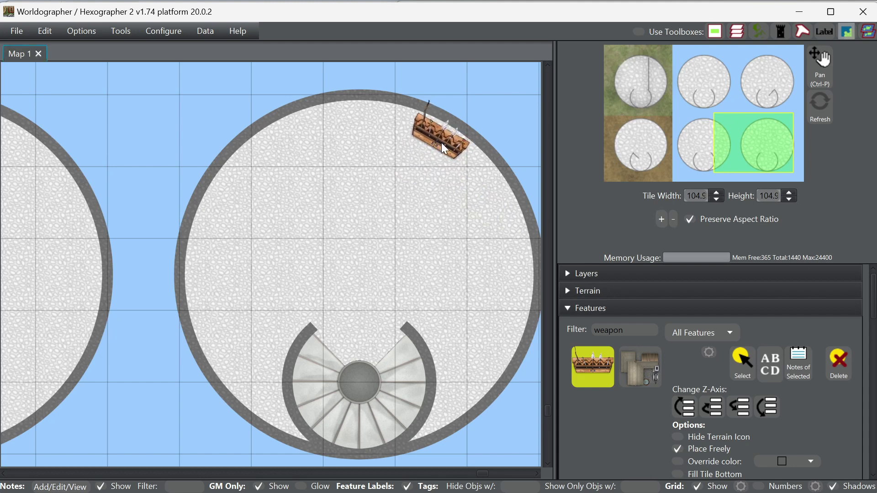
- Set the weapon rack's rotation to 330° and place one against the level's northwest wall
scroll(817, 413, down, 3)
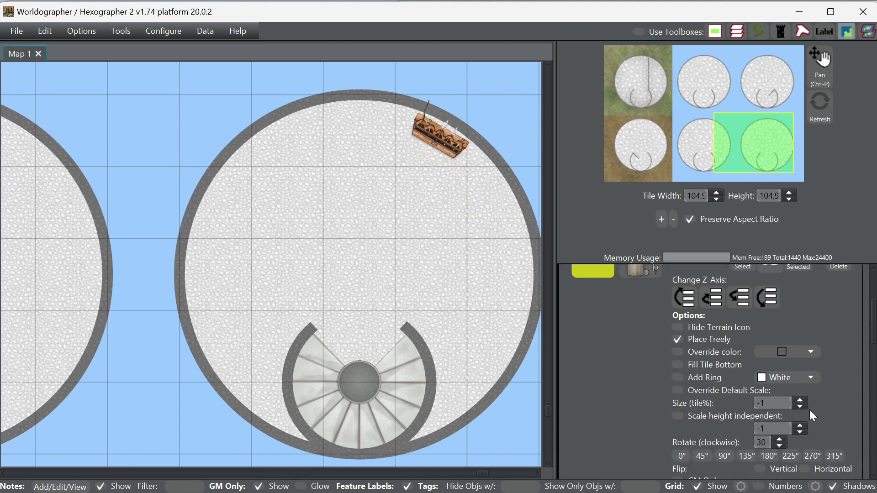
click(758, 442)
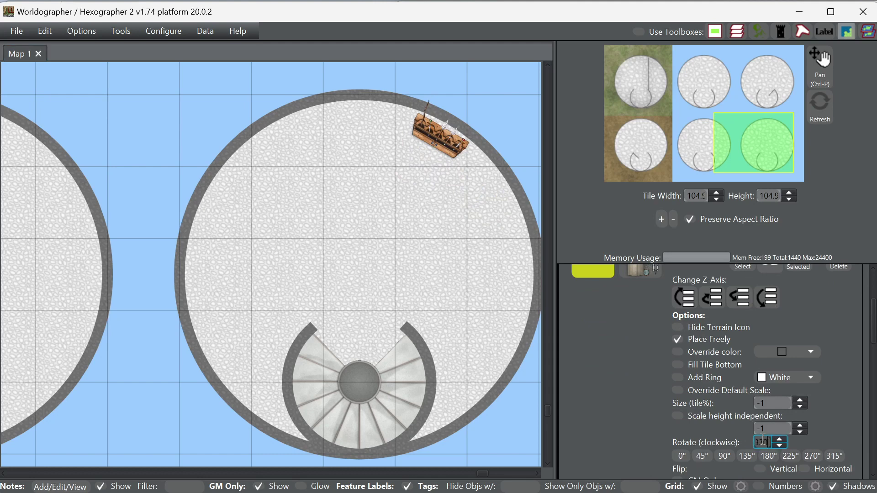
text(3)
key(Home)
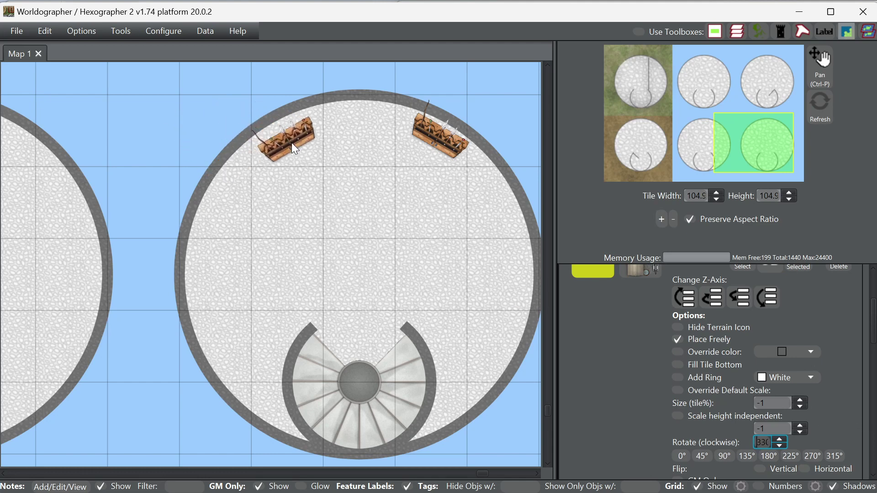
click(286, 134)
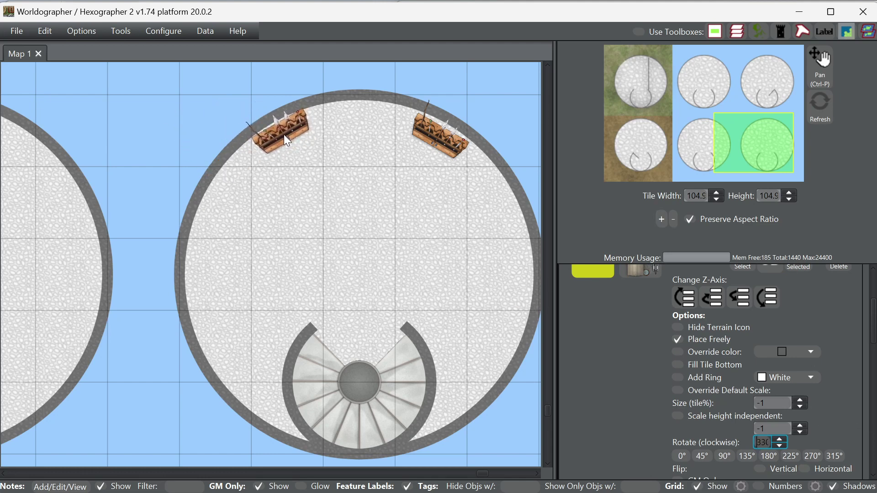
click(284, 135)
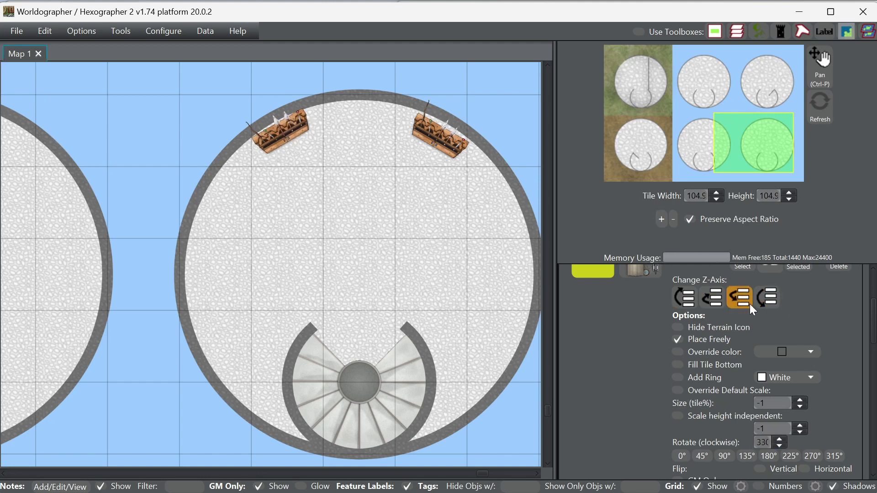
- Place a weapon rack rotated 90° against the east wall and another rotated 270° against the west wall
click(727, 456)
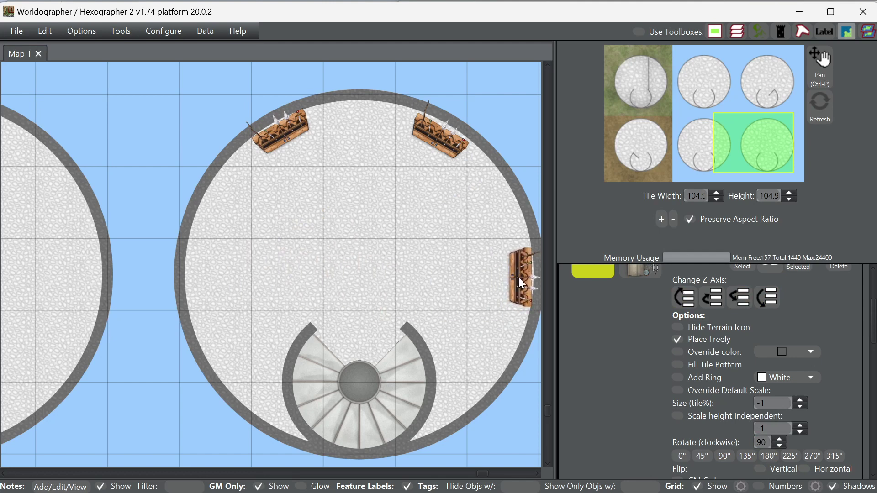
click(520, 278)
click(812, 457)
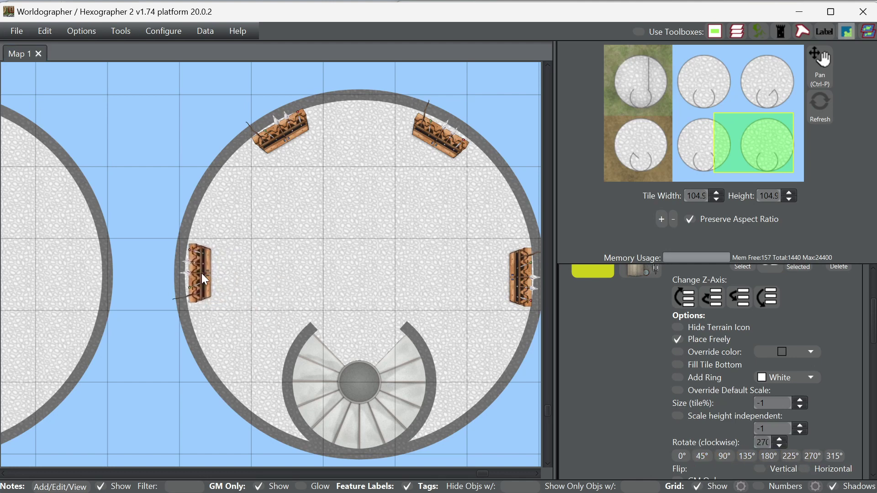
click(198, 272)
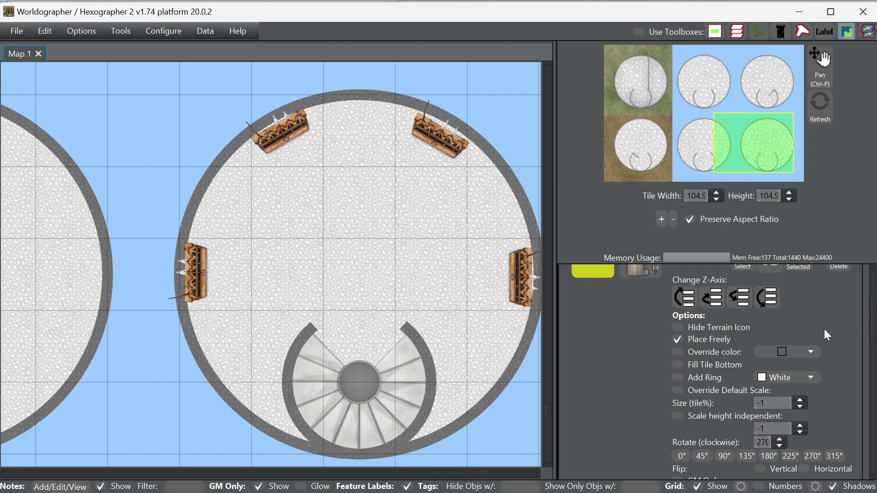
- Filter the features by "windo" and choose the plain light-blue window
scroll(871, 339, up, 3)
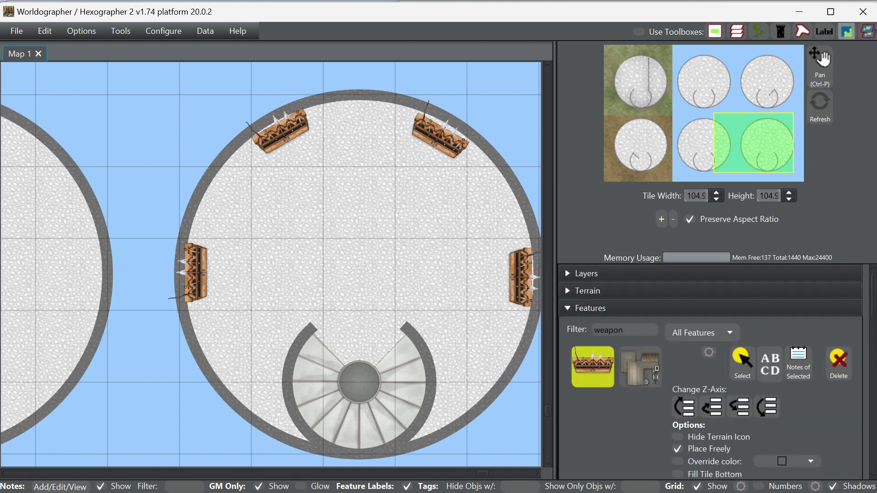
double_click(637, 331)
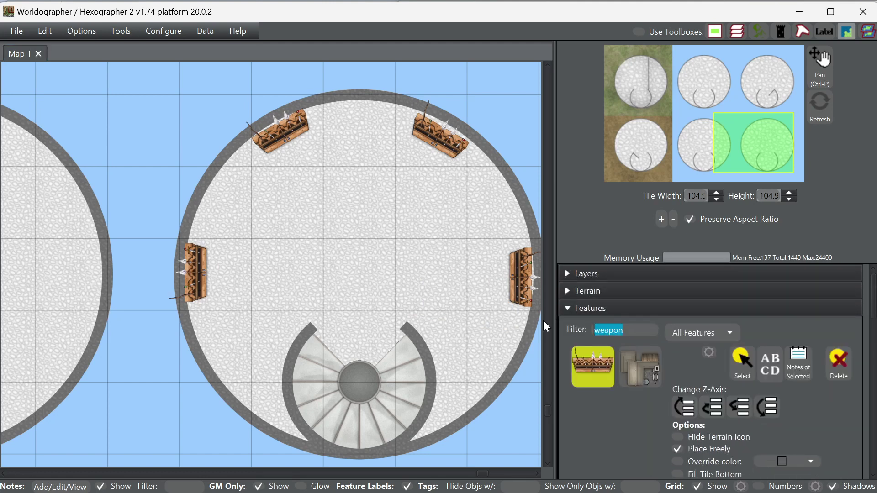
text(windo)
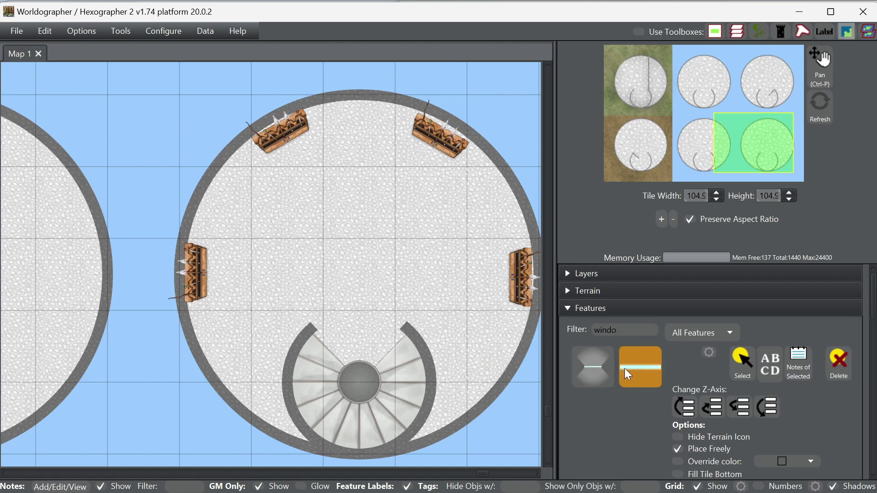
click(624, 368)
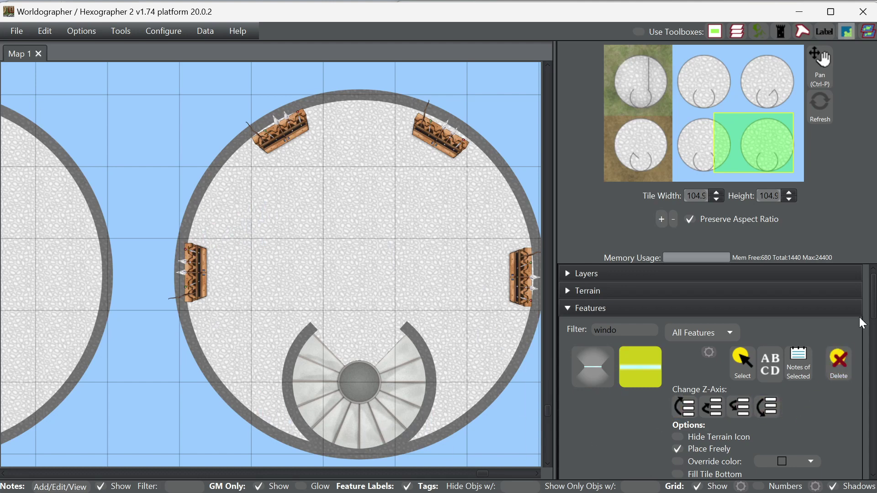
- Set the window's rotation to 0° and place one in the north wall between the two weapon racks
scroll(874, 322, down, 1)
scroll(711, 370, down, 7)
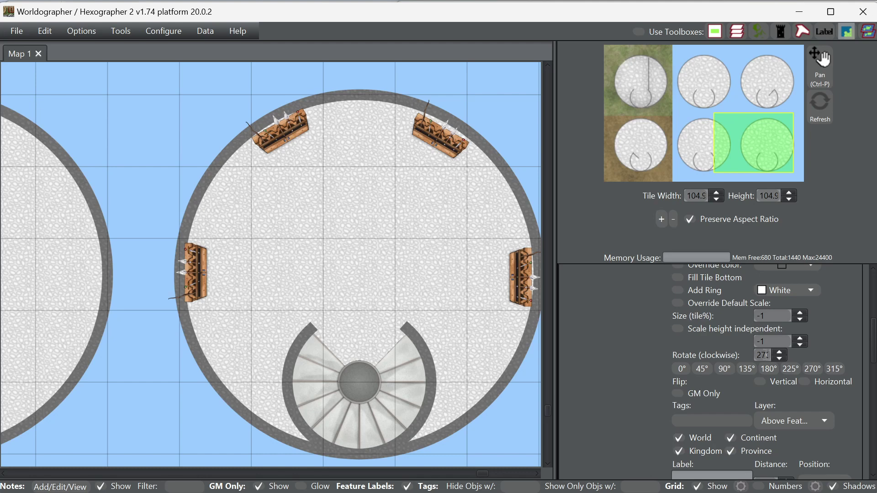
drag(767, 355, 738, 354)
click(682, 368)
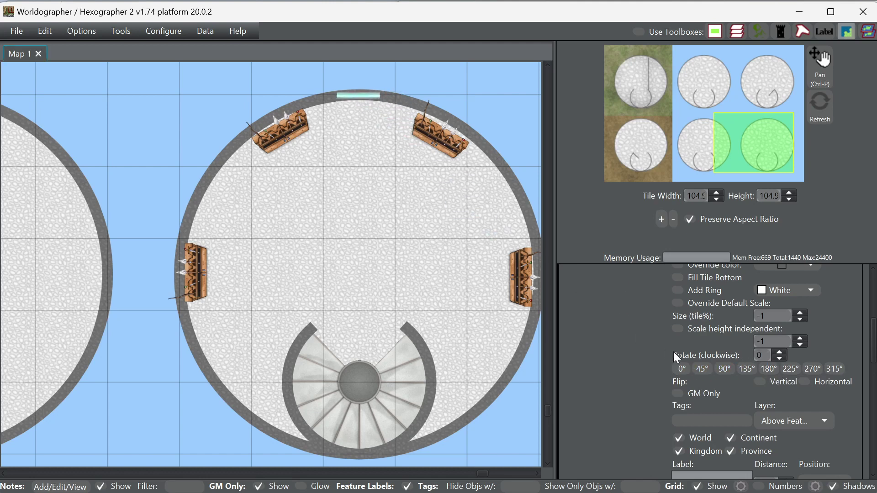
- Place a window rotated 45° in the northeast wall and another rotated 315° in the northwest wall
click(703, 369)
click(489, 152)
click(829, 369)
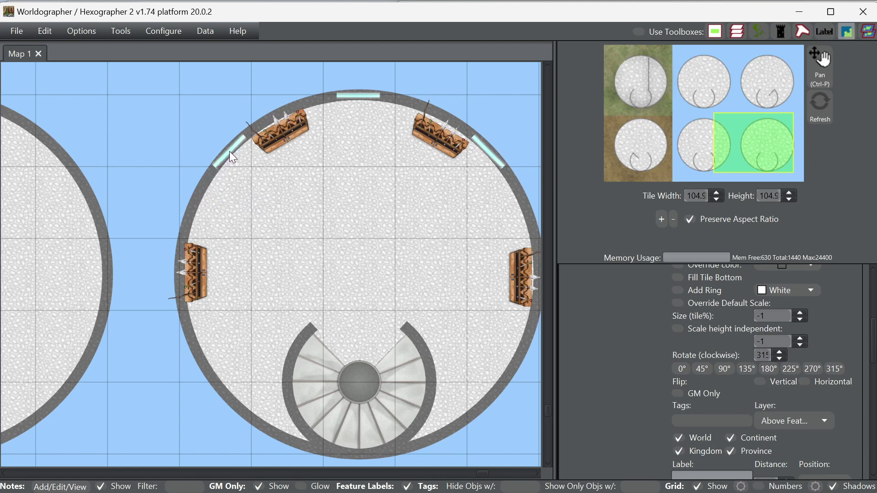
click(229, 152)
- Try a window rotated 135° in the southeast wall and one rotated 45° in the southwest wall, and undo both placements
click(724, 370)
double_click(759, 356)
text(120)
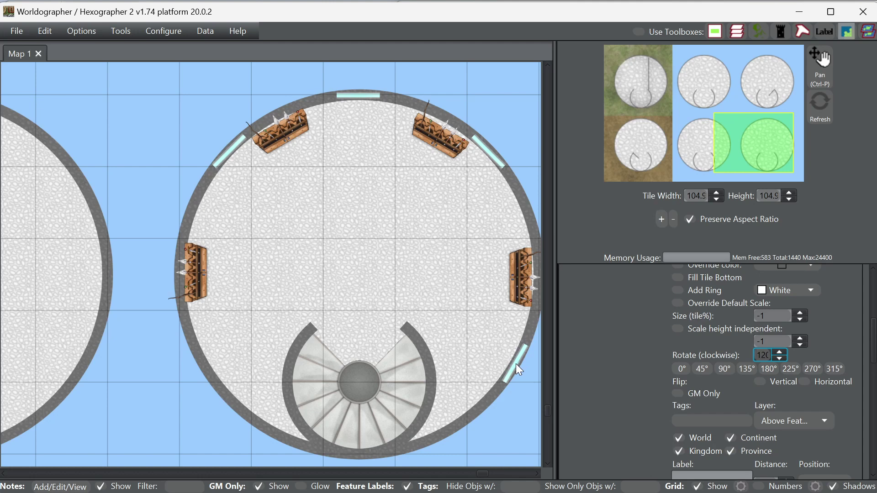
click(746, 369)
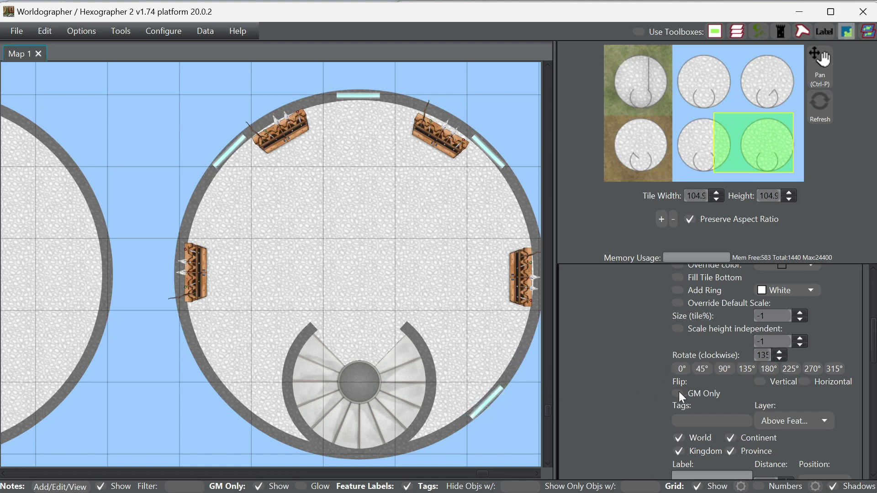
click(706, 371)
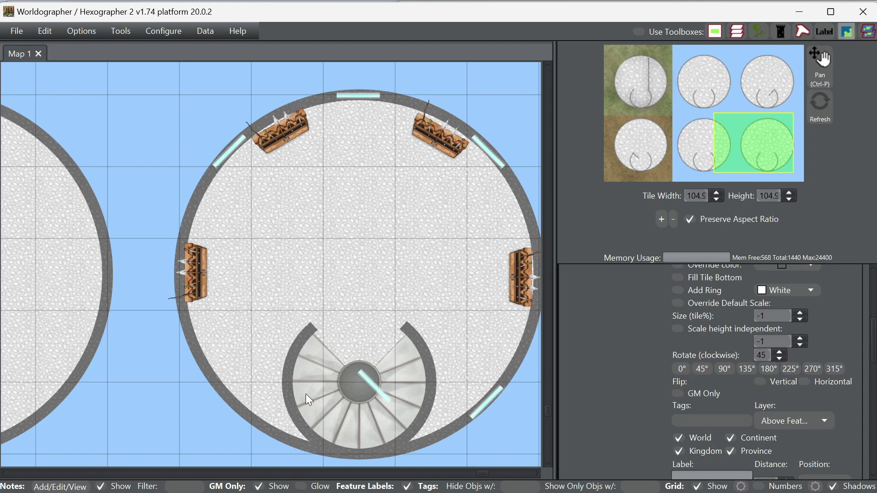
click(233, 402)
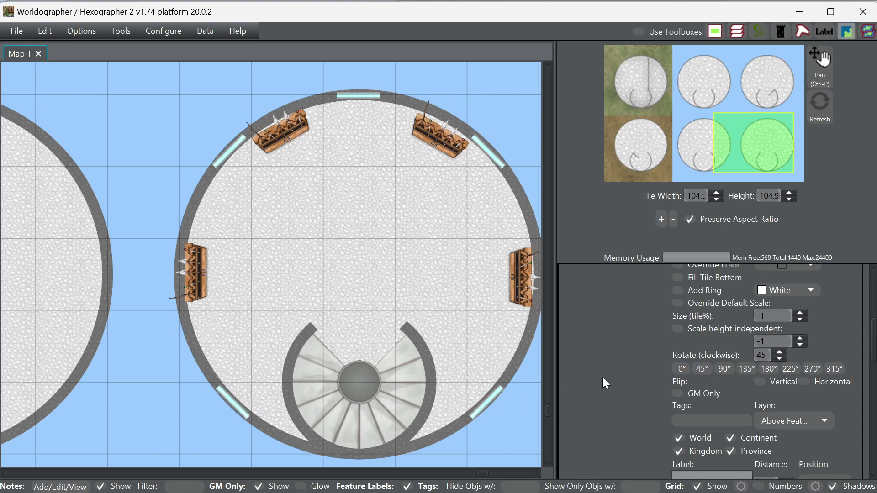
key(ctrl+z)
key(ctrl+z)
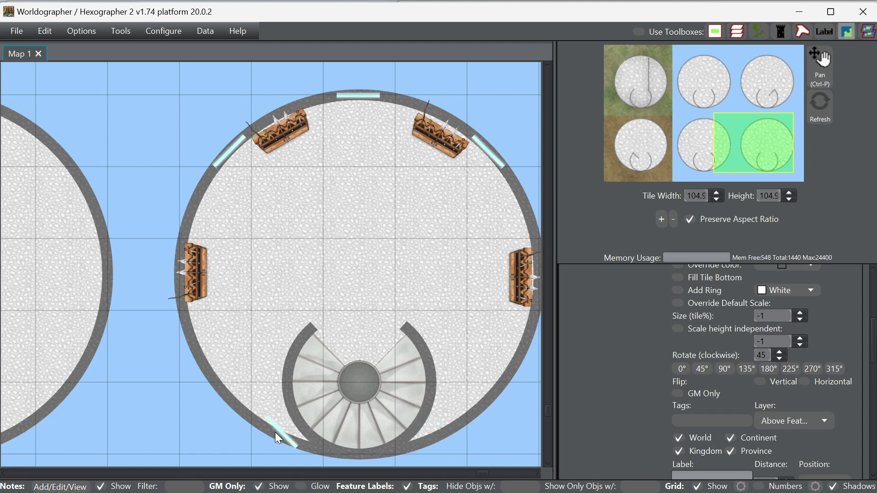
- Place windows in the outer wall on both sides of the stairwell, rotated 30° on the southwest and 330° on the southeast
double_click(758, 356)
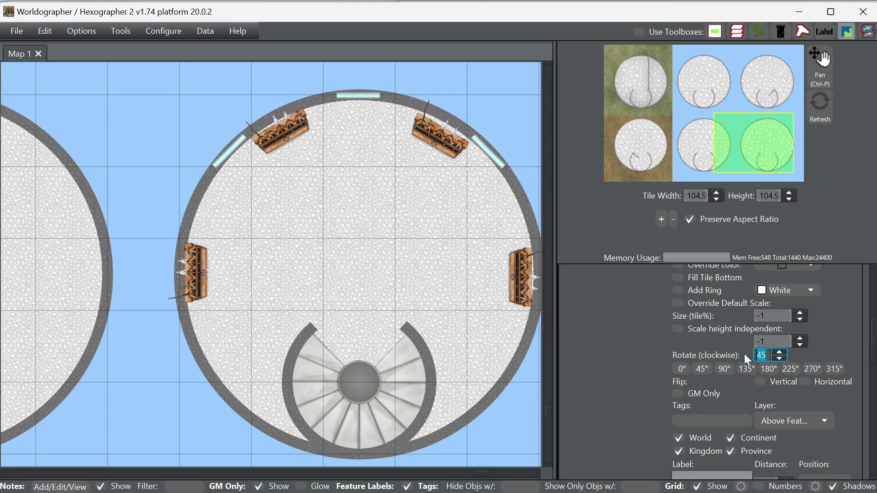
click(268, 430)
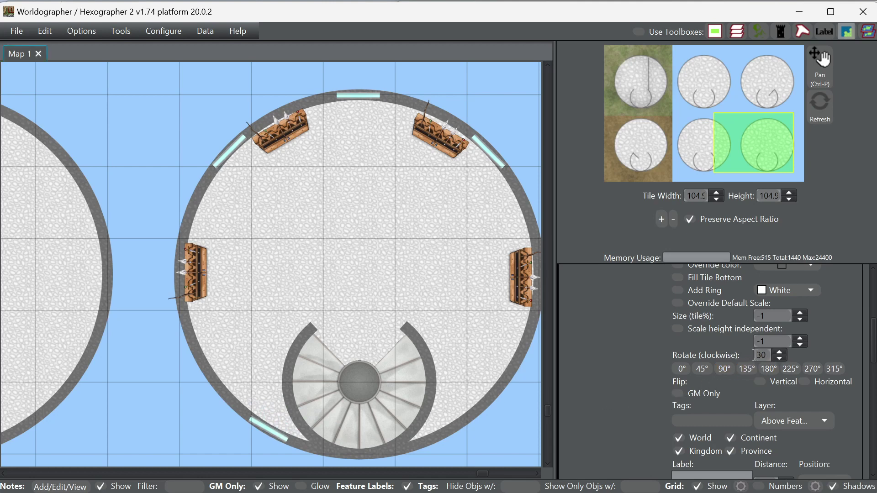
click(757, 356)
text(3)
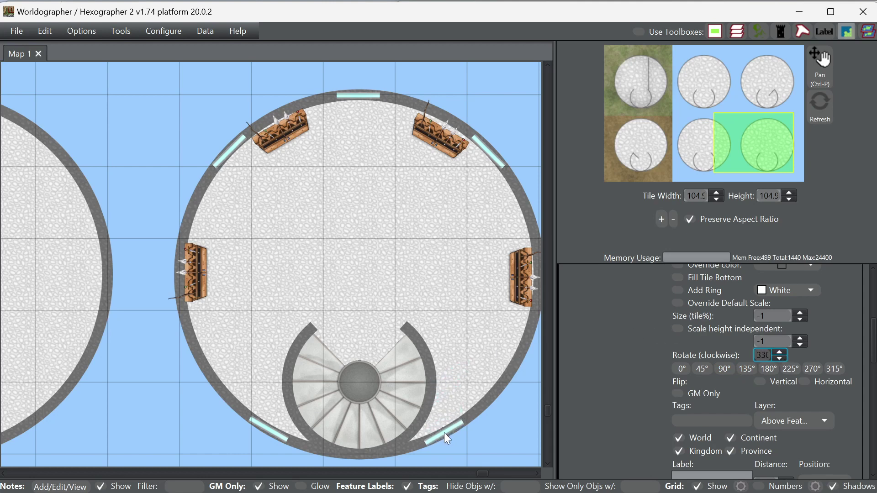
click(445, 433)
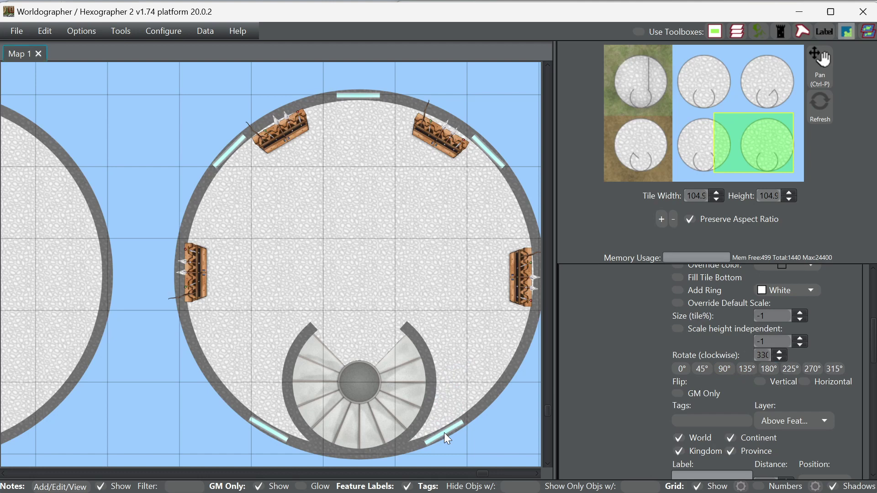
- Place a window rotated 70° in the wall just south of the west weapon rack and one rotated 290° just south of the east rack
double_click(762, 355)
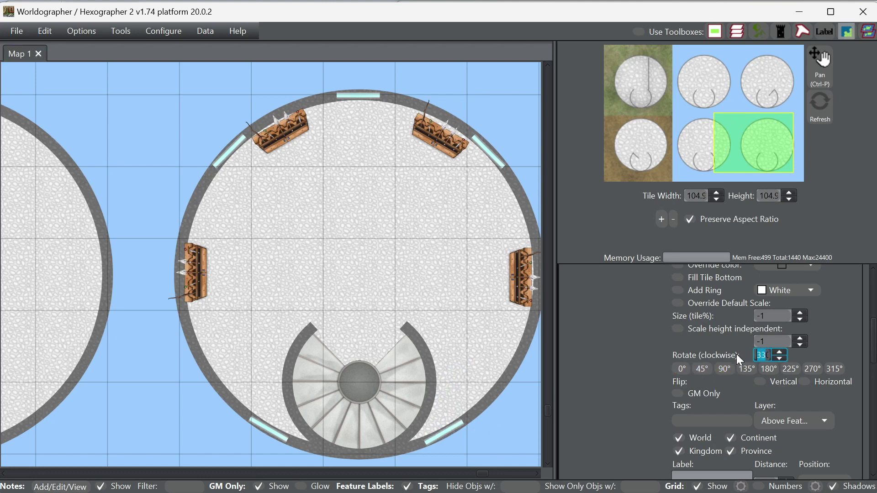
text(60)
drag(768, 355, 737, 355)
text(70)
click(190, 336)
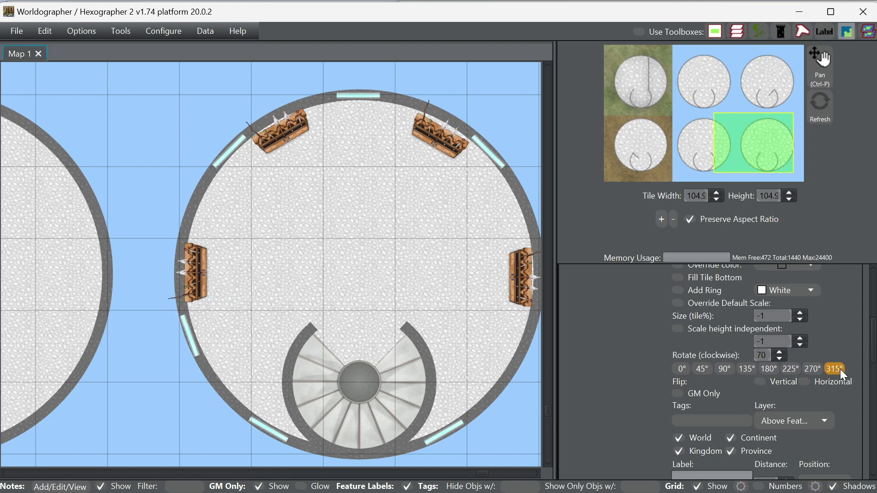
drag(768, 356, 713, 344)
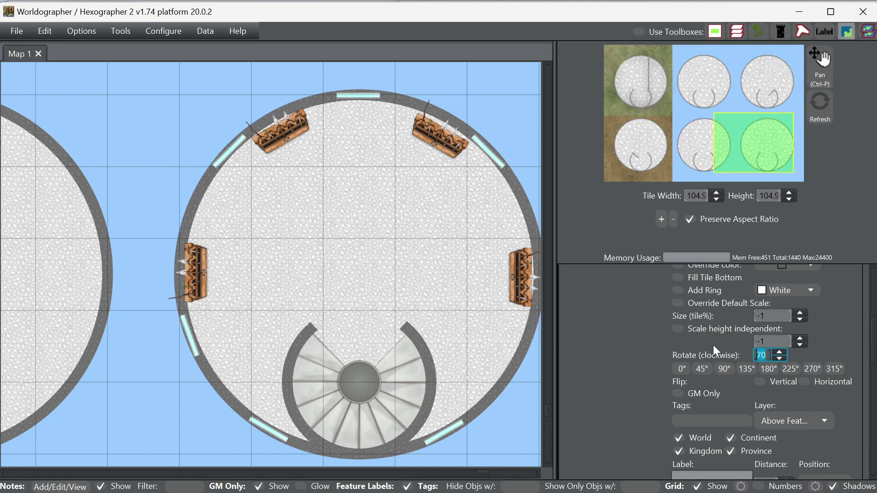
text(290)
click(527, 339)
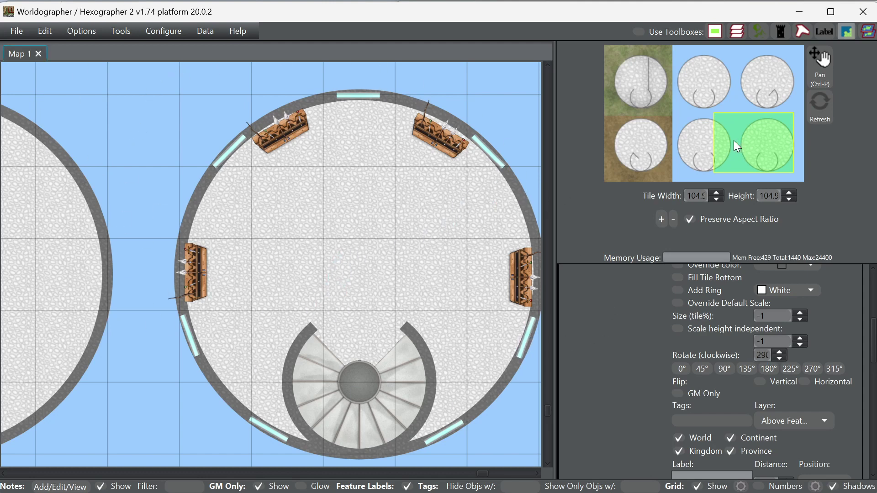
- On the south-middle level, draw a three-sided wall line joining both stairwell ends, about 1.5 tiles wide and 1.25 tiles deep
drag(743, 130, 707, 147)
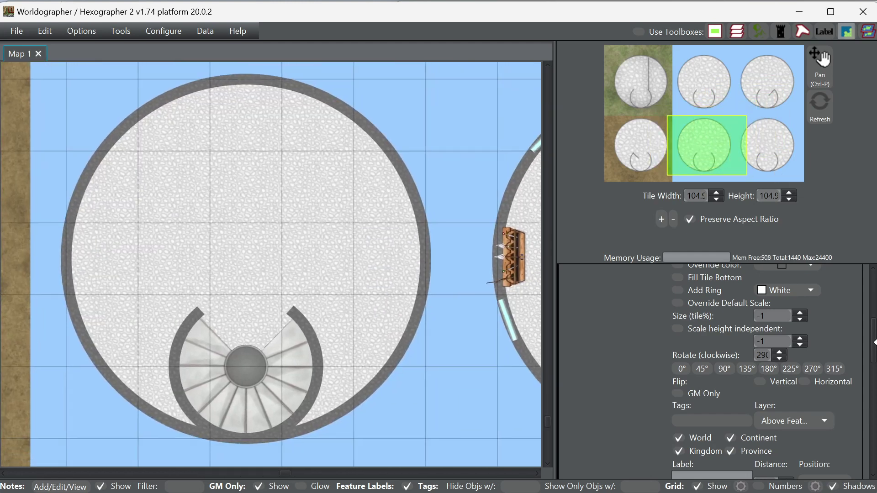
scroll(874, 342, up, 8)
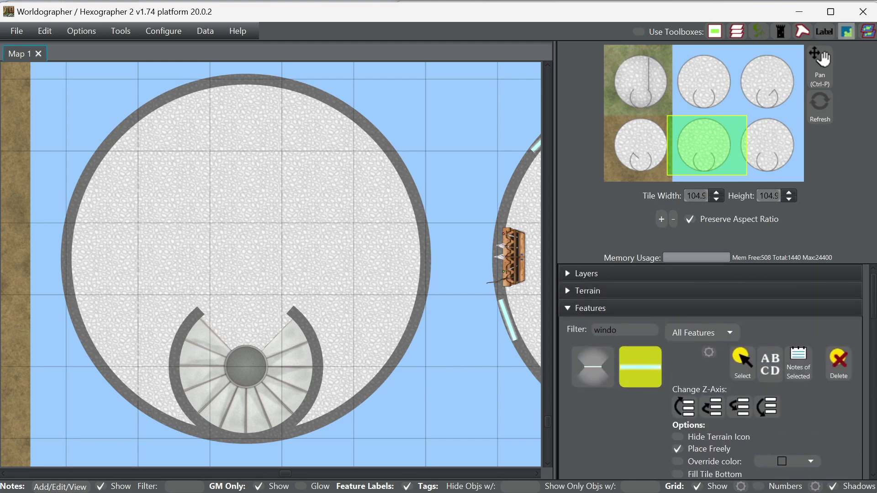
click(625, 311)
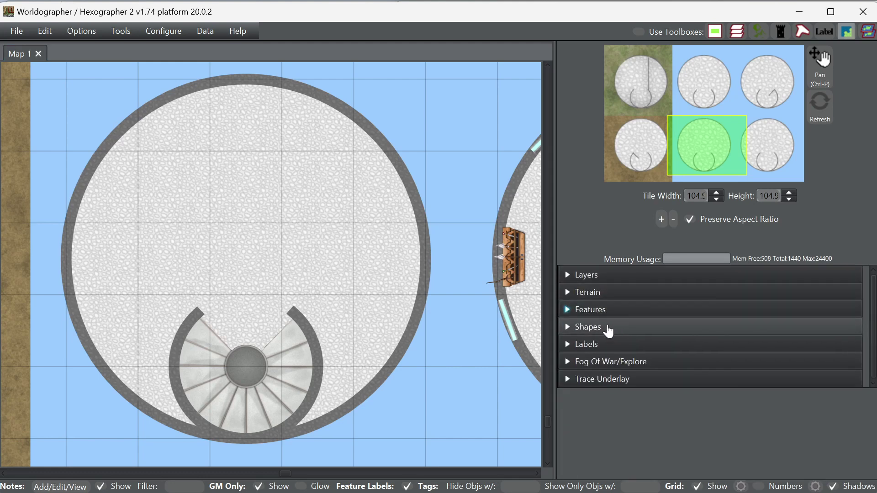
click(608, 328)
click(651, 356)
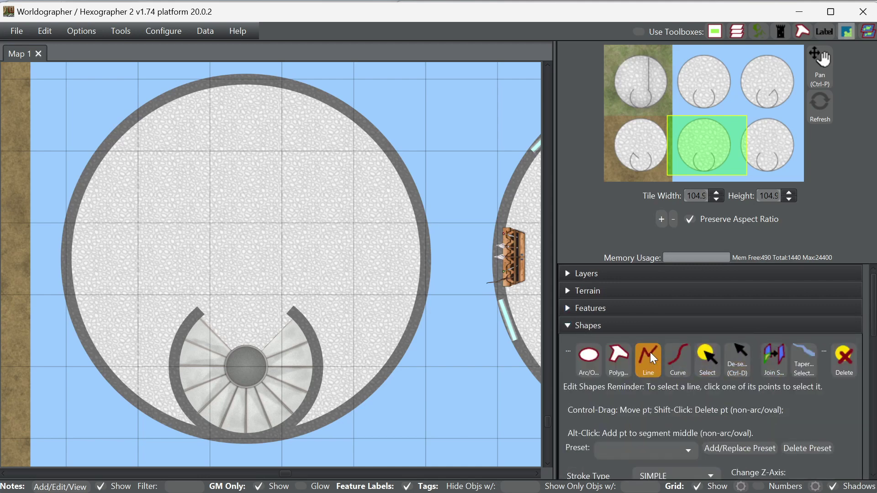
click(198, 313)
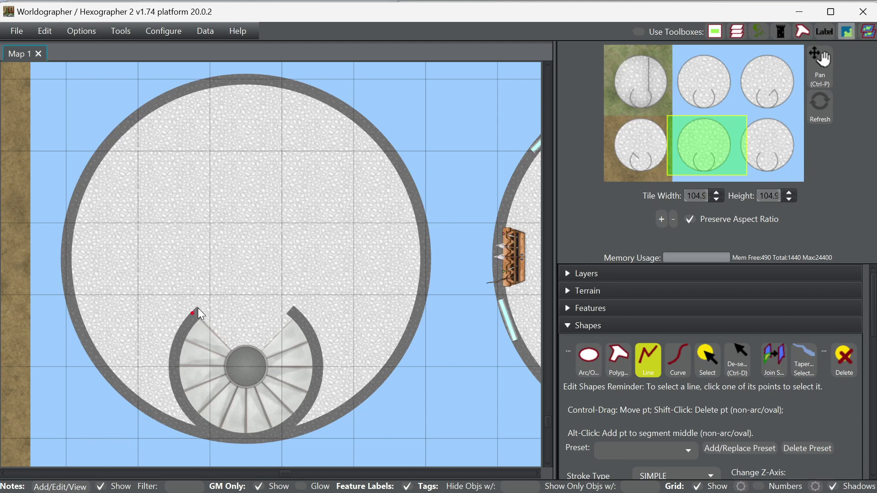
click(193, 224)
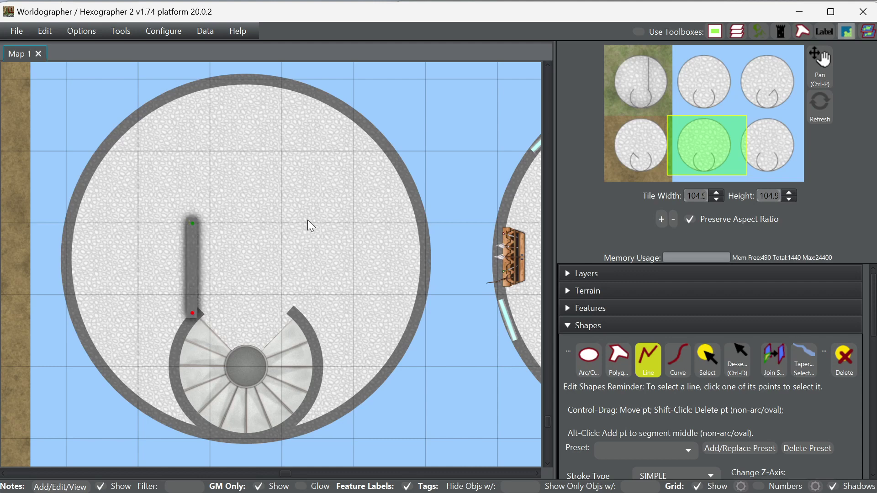
click(295, 223)
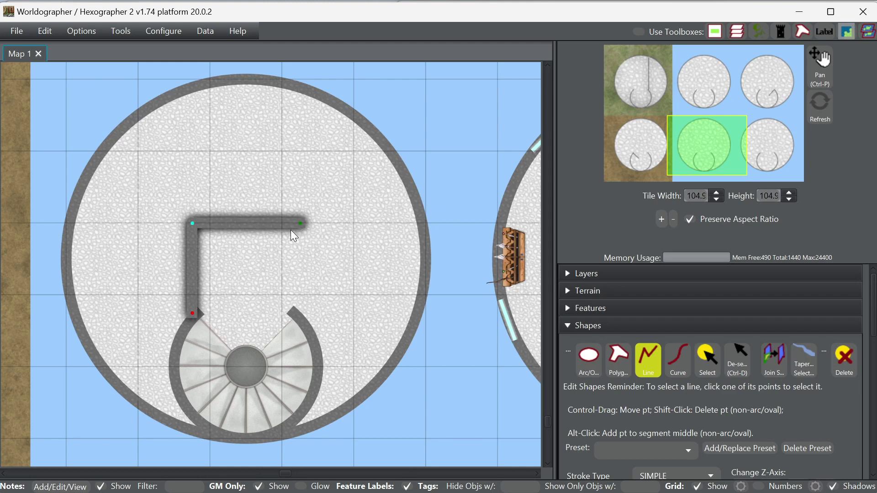
click(294, 307)
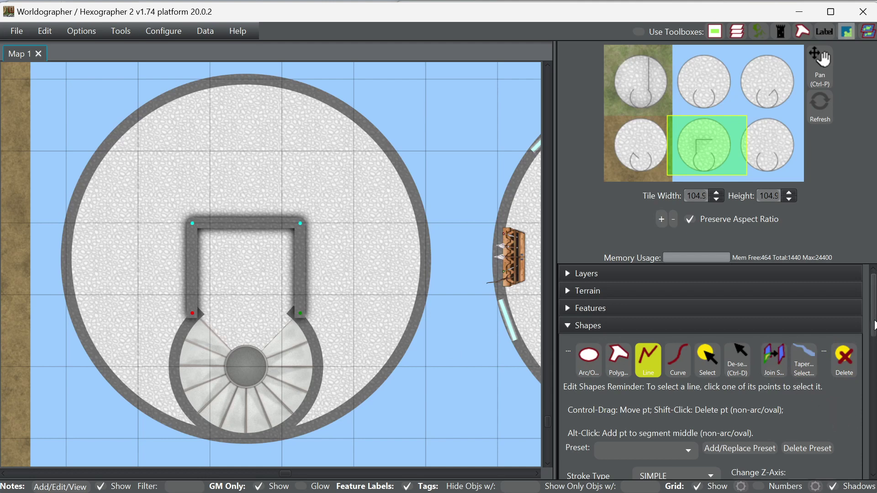
- Turn off the new wall line's drop shadow and set its line join to MITER
scroll(872, 306, down, 3)
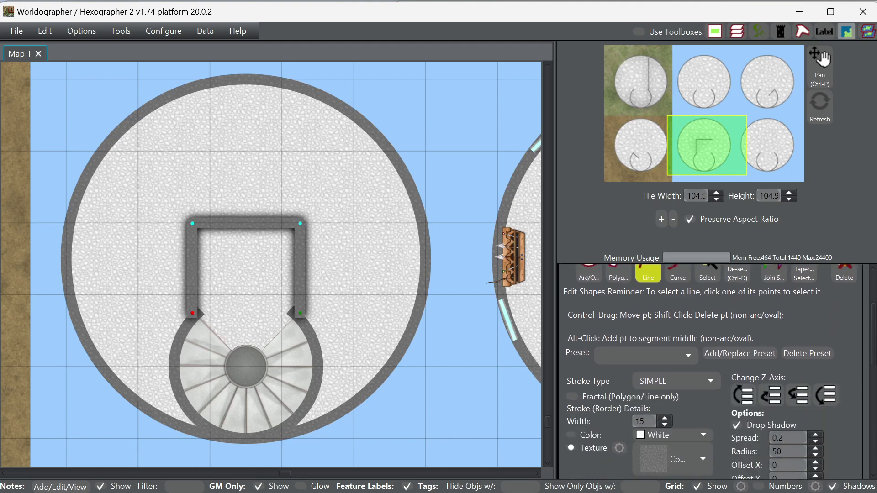
scroll(870, 365, down, 1)
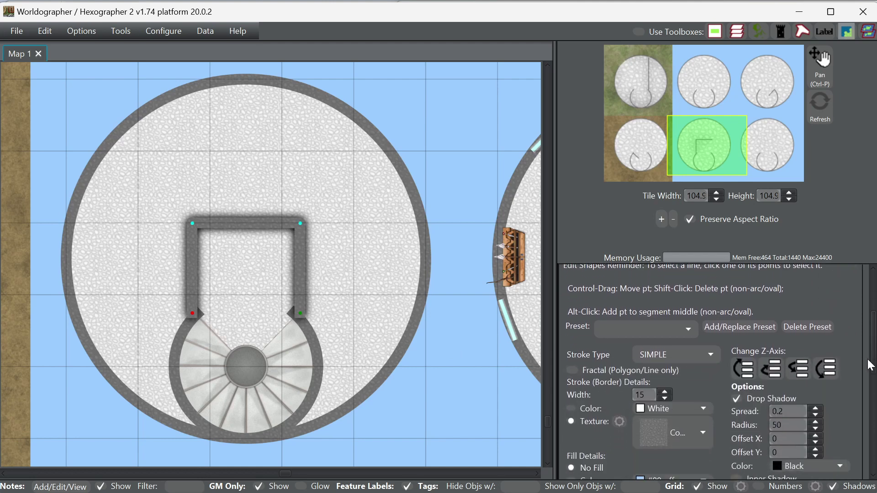
click(737, 399)
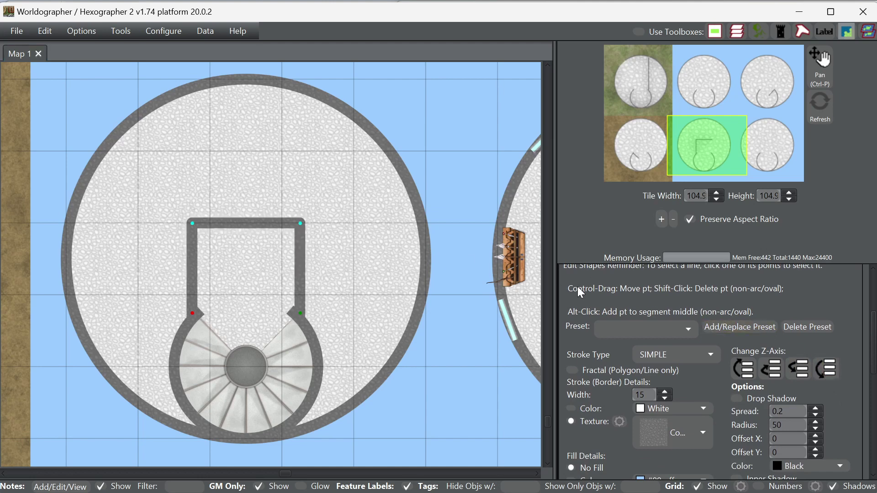
scroll(690, 371, down, 5)
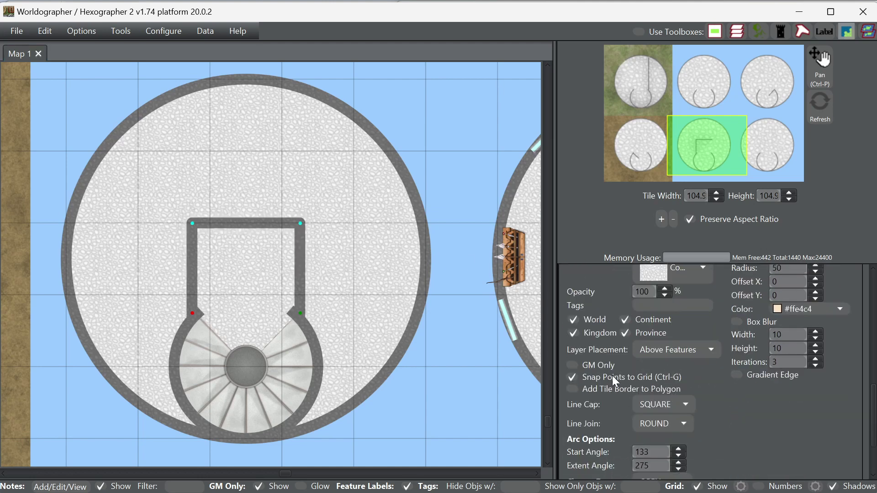
click(671, 423)
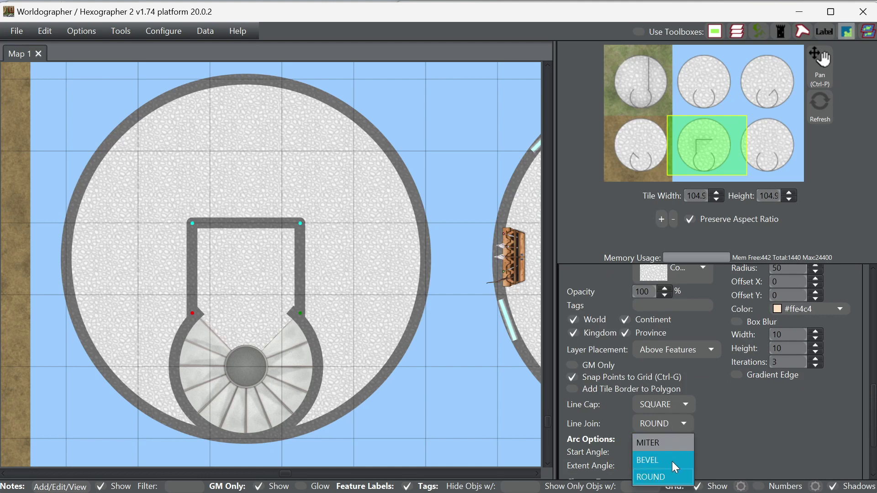
click(672, 461)
click(670, 427)
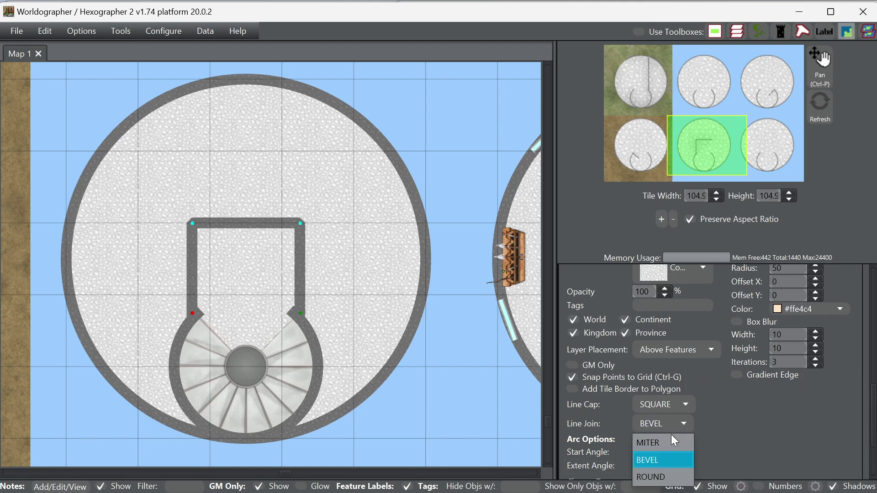
click(686, 443)
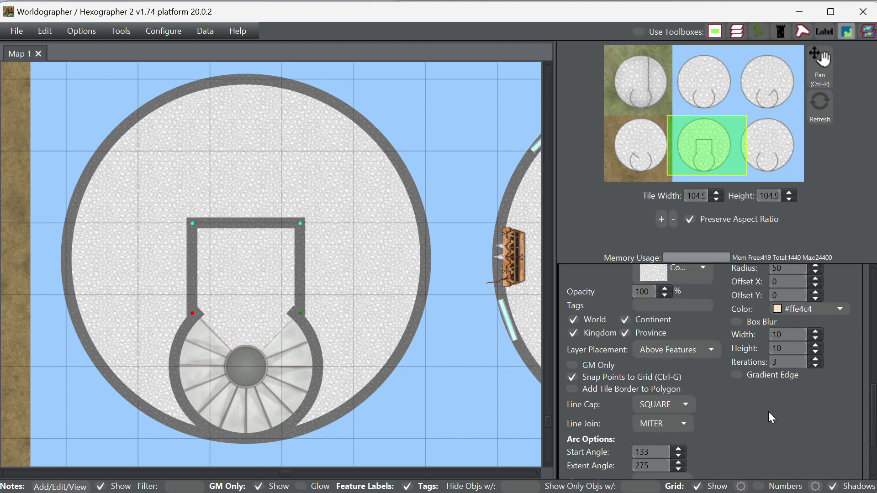
- Filter the features by "door" and choose the dark brown wooden door with end posts
scroll(782, 412, up, 5)
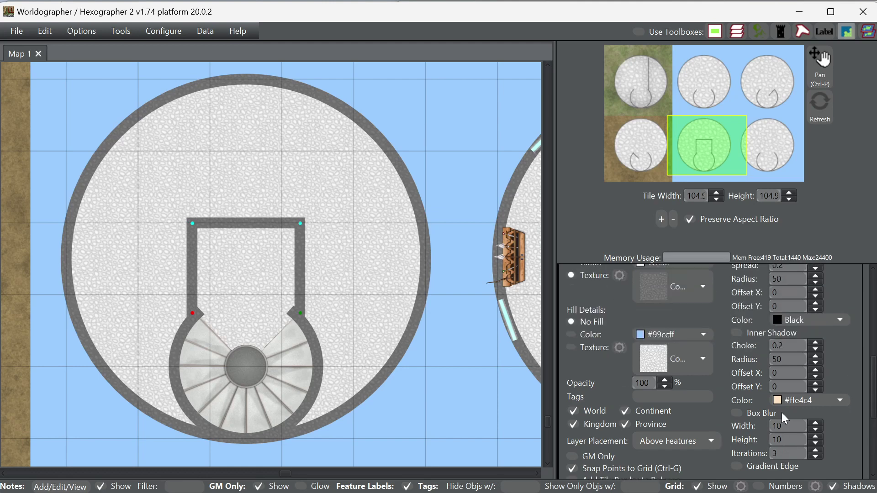
scroll(742, 380, up, 4)
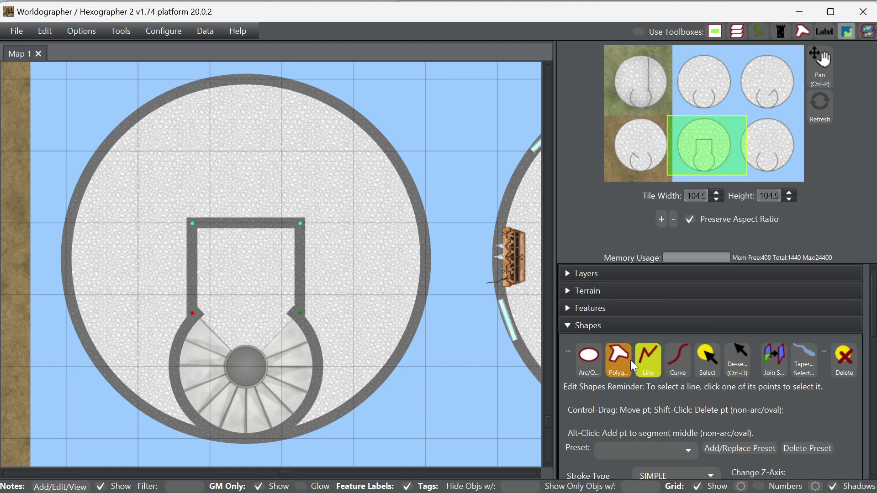
click(623, 312)
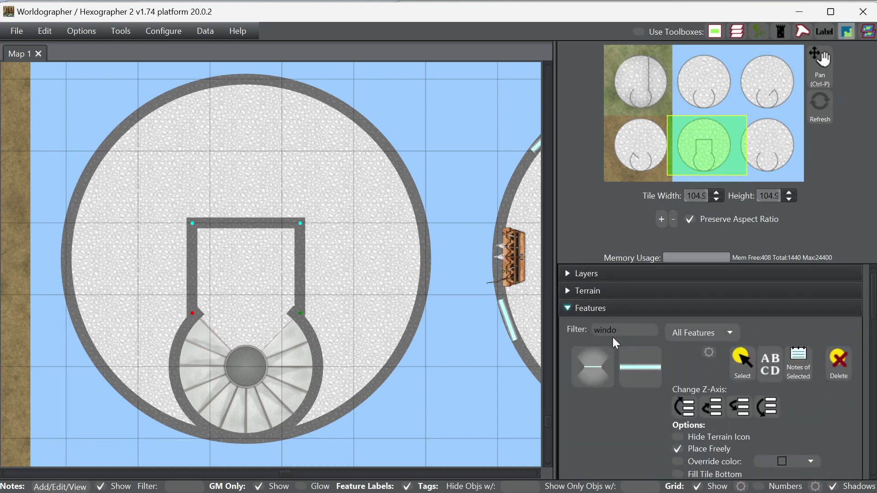
double_click(596, 329)
text(door)
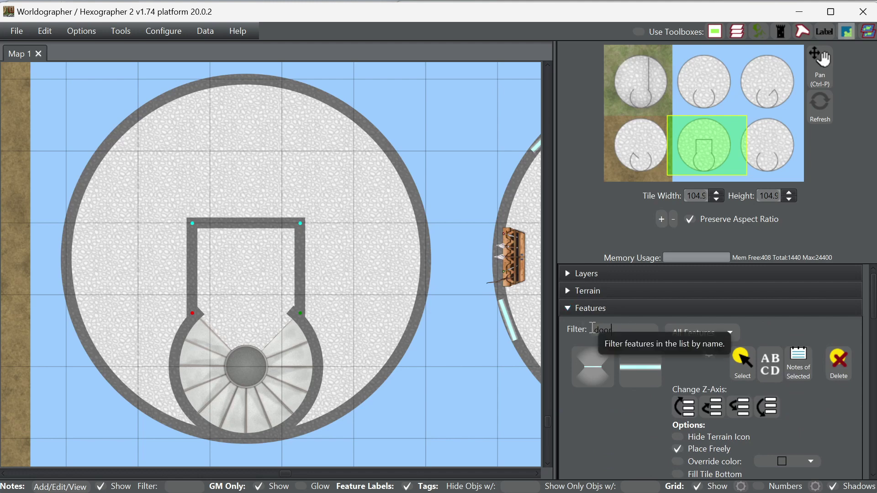
scroll(640, 402, down, 3)
scroll(635, 402, down, 3)
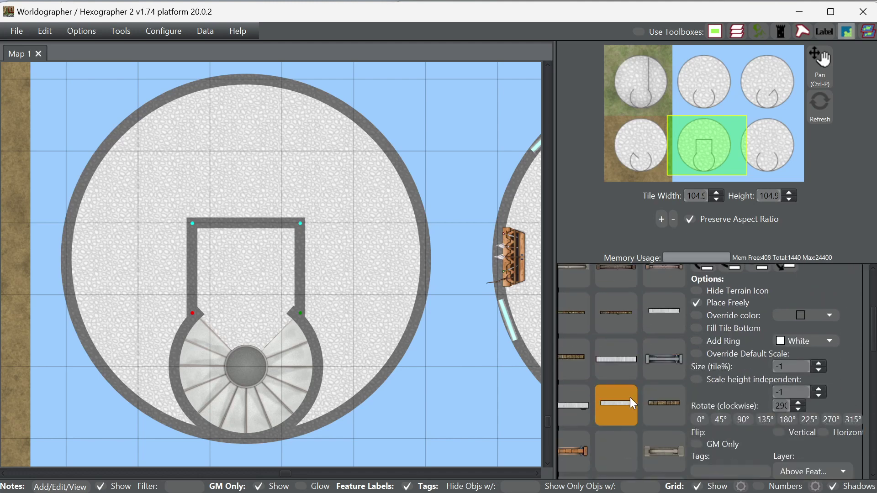
click(581, 400)
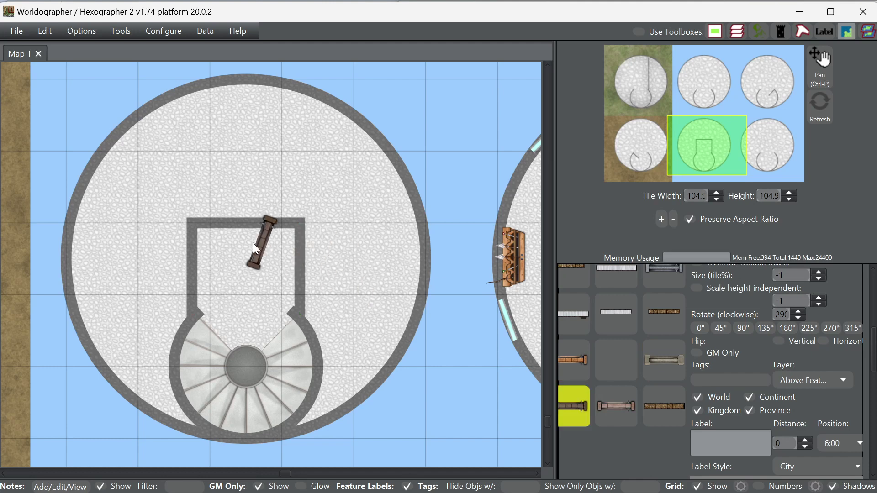
- Reset the door's rotation to 0°, turn off free placement, and place the door centred in the stair room's north wall
click(699, 328)
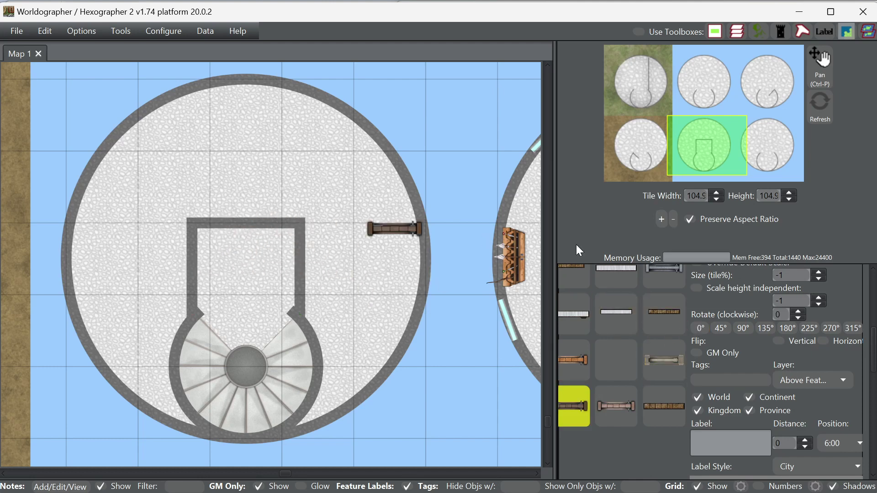
scroll(714, 320, up, 2)
click(699, 303)
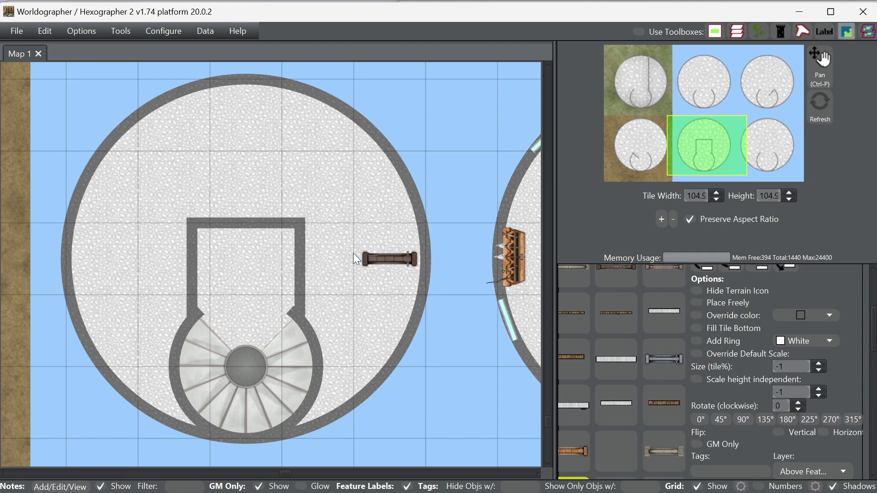
click(246, 228)
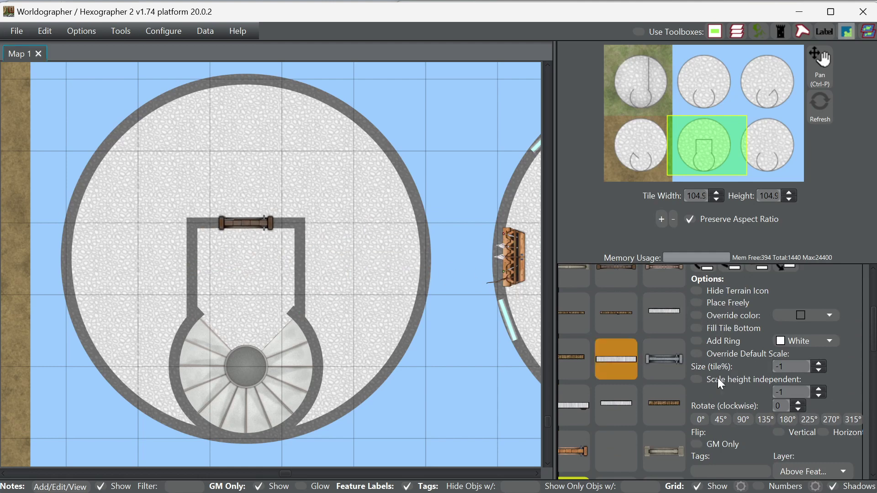
- Rotate the door to 90° and place one in the stair room's west wall and one in its east wall
click(744, 418)
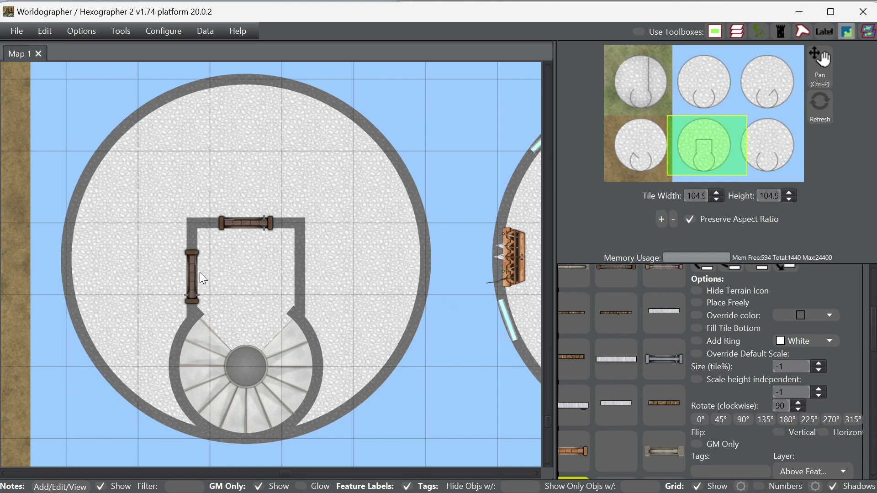
click(198, 265)
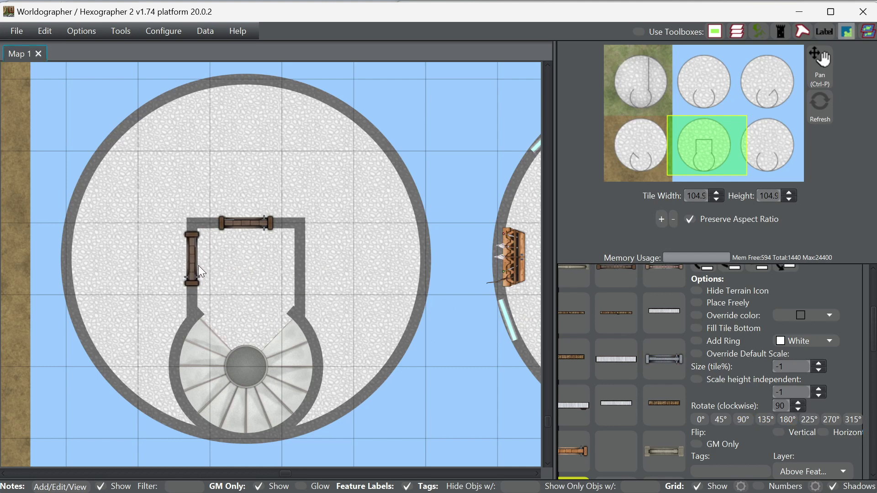
click(300, 265)
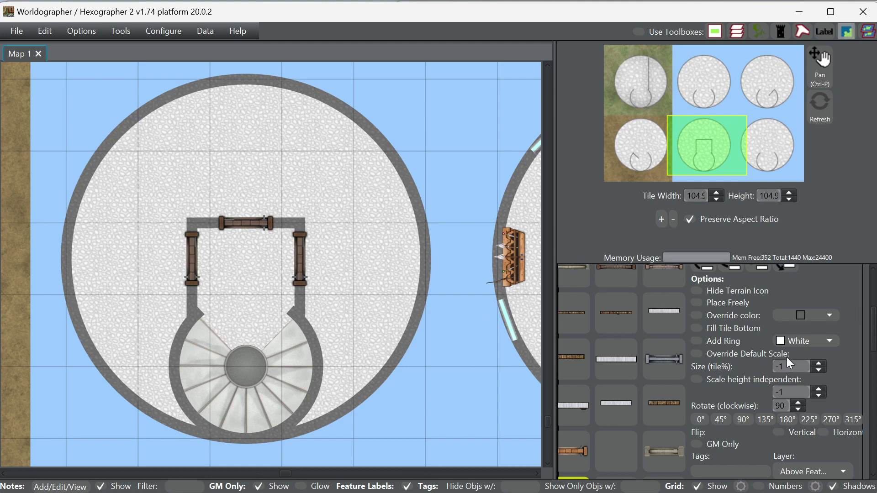
- Filter the features by "bed", choose a blue single bed with wooden bed ends, and set its rotation to 0°
scroll(786, 358, up, 3)
key(ctrl+a)
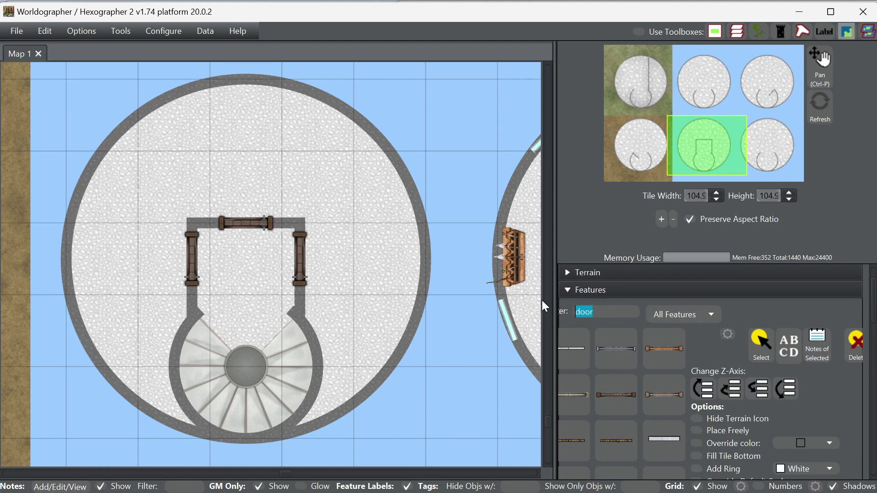
text(bed)
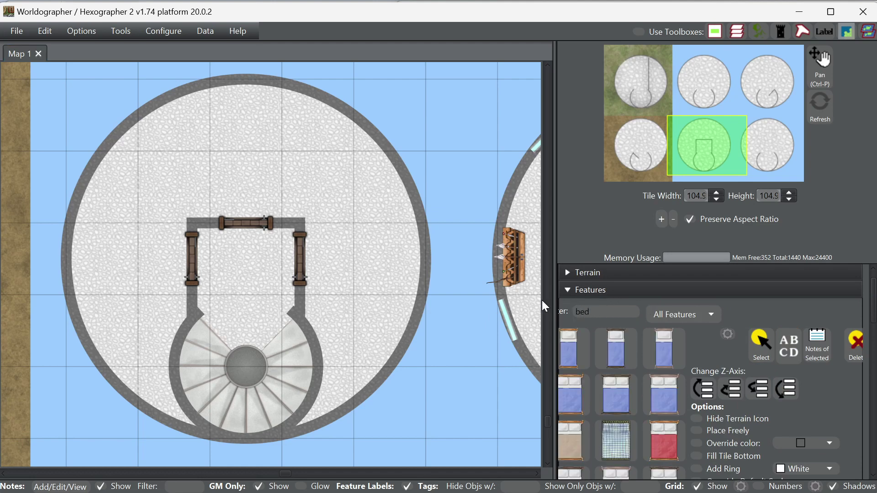
click(665, 354)
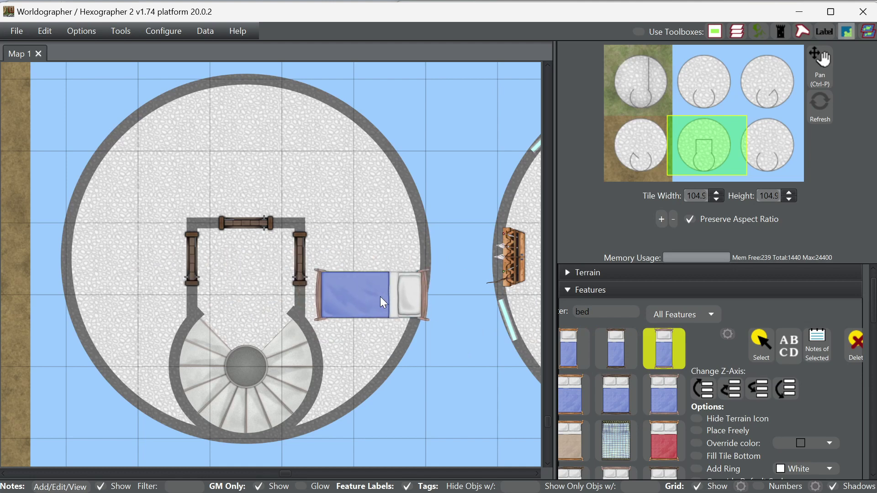
scroll(799, 443, down, 2)
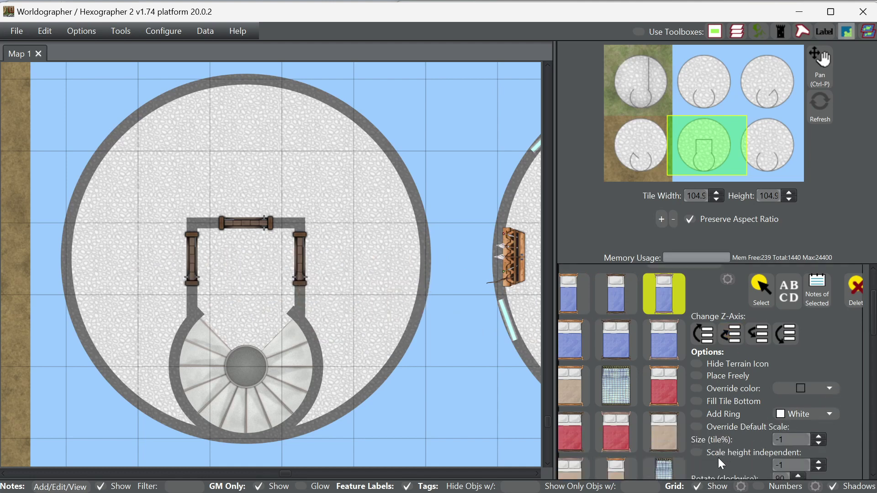
scroll(718, 458, down, 3)
click(701, 419)
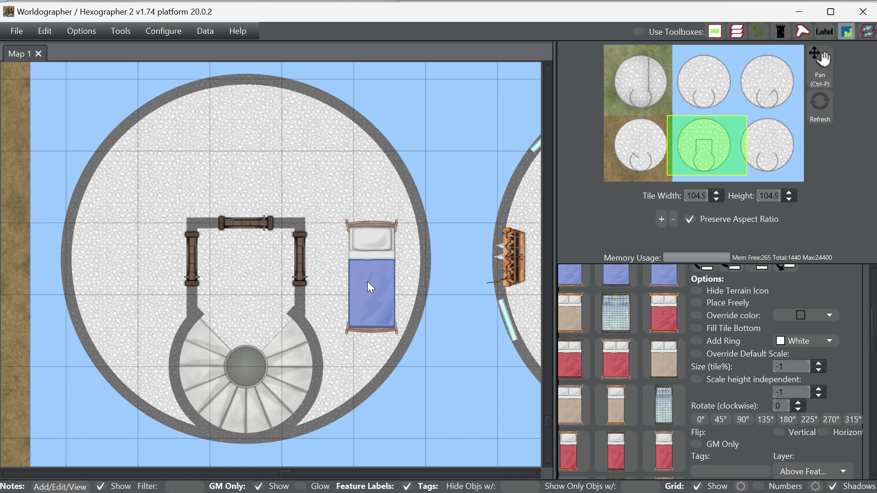
drag(367, 283, 369, 260)
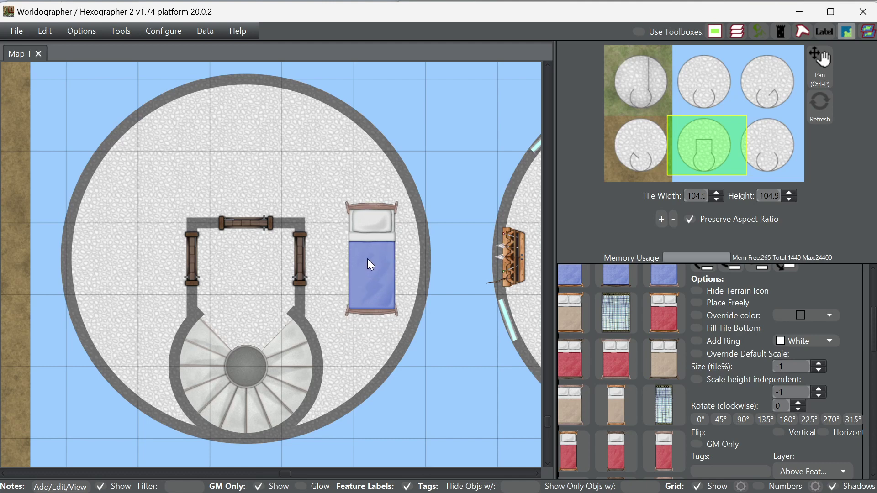
right_click(367, 263)
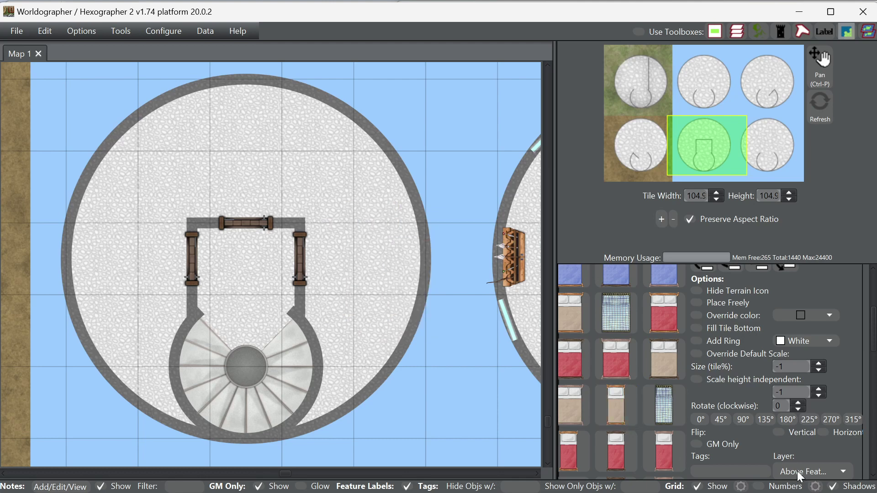
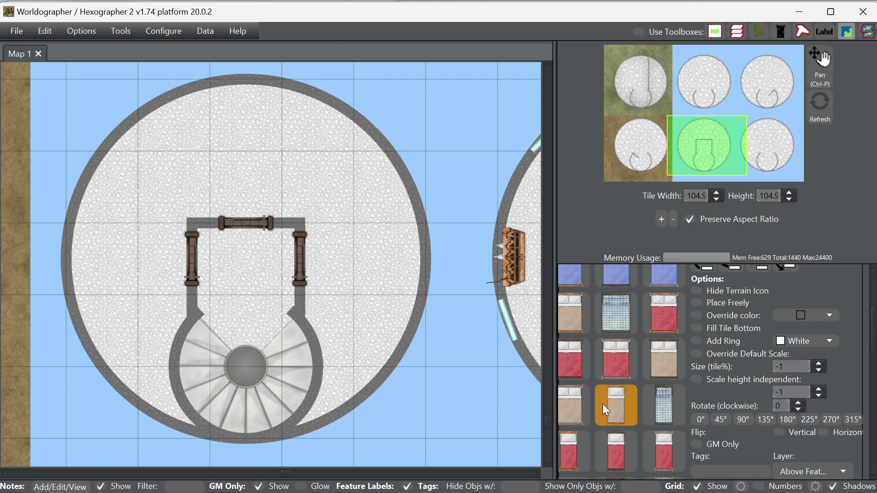
- Override the bed's default scale and try tile sizes of 120, 80 and 70% on the floor
click(729, 358)
click(792, 368)
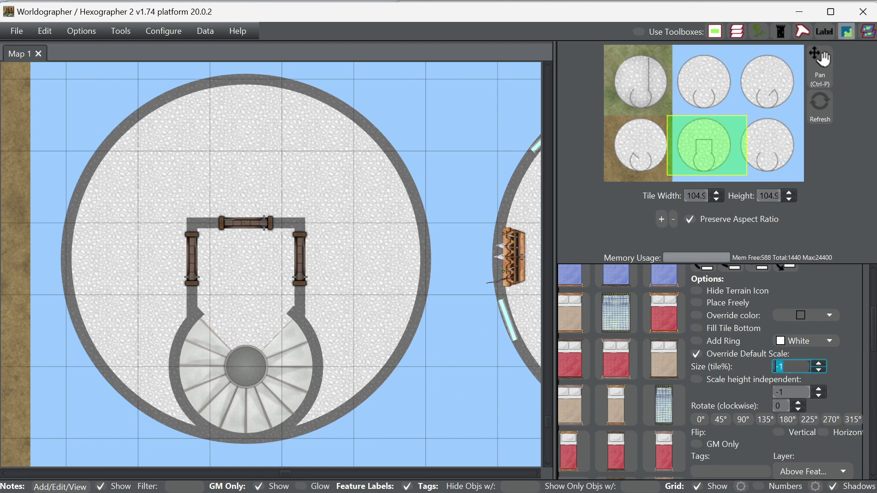
text(120)
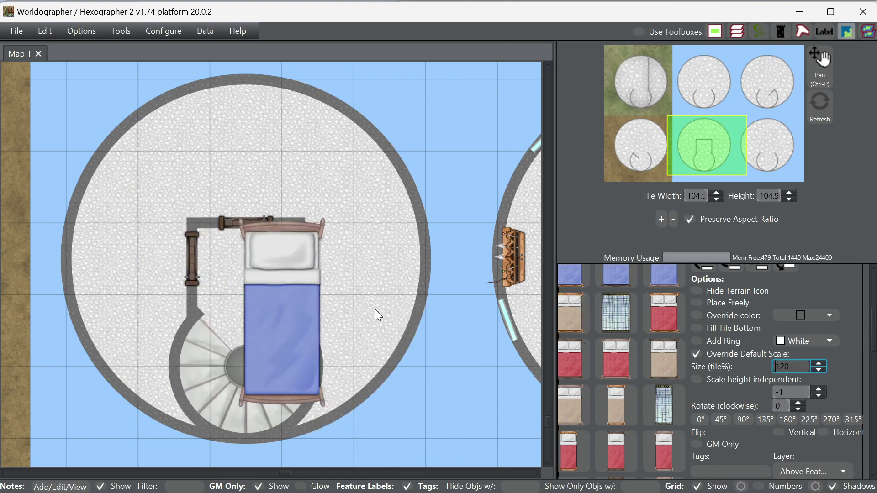
drag(797, 366, 766, 364)
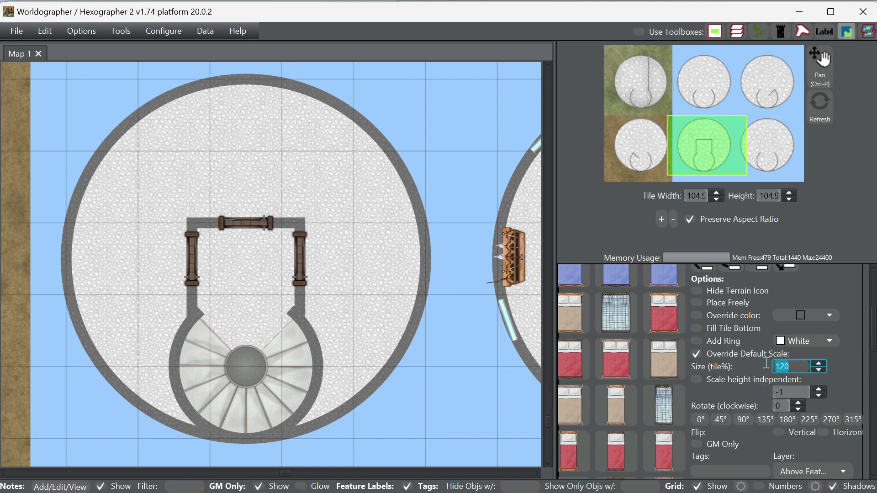
text(80)
drag(802, 368, 735, 368)
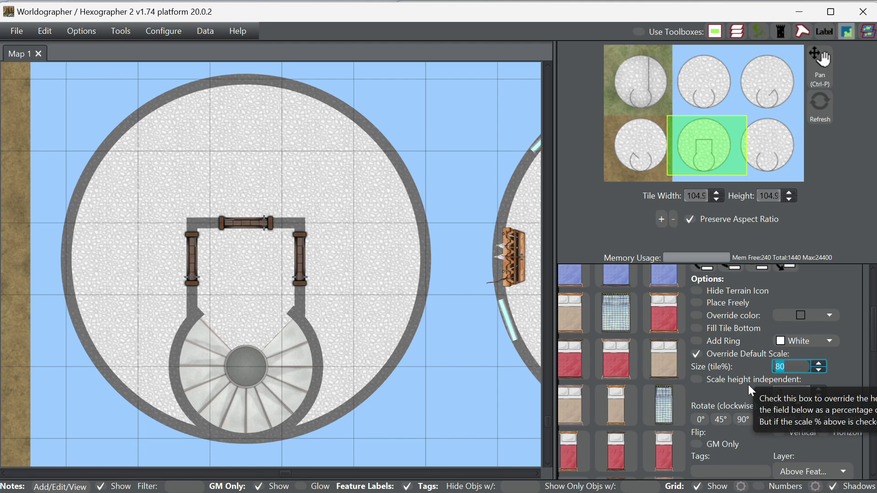
text(70)
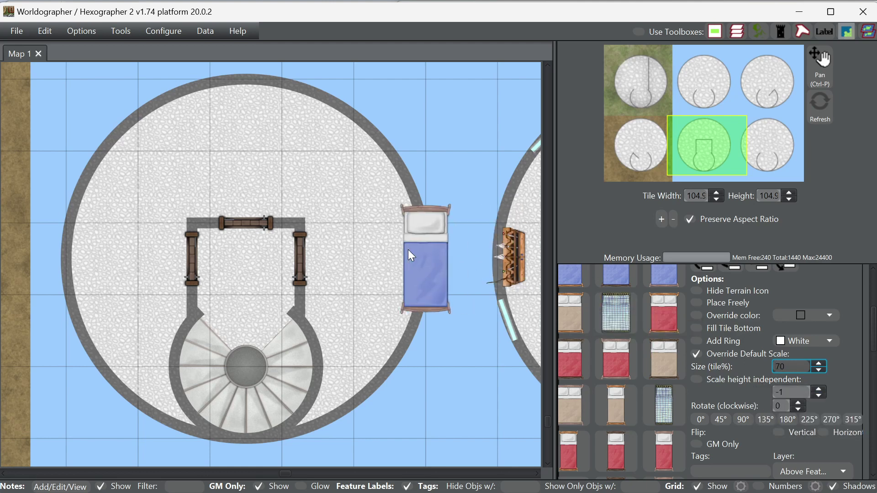
click(382, 273)
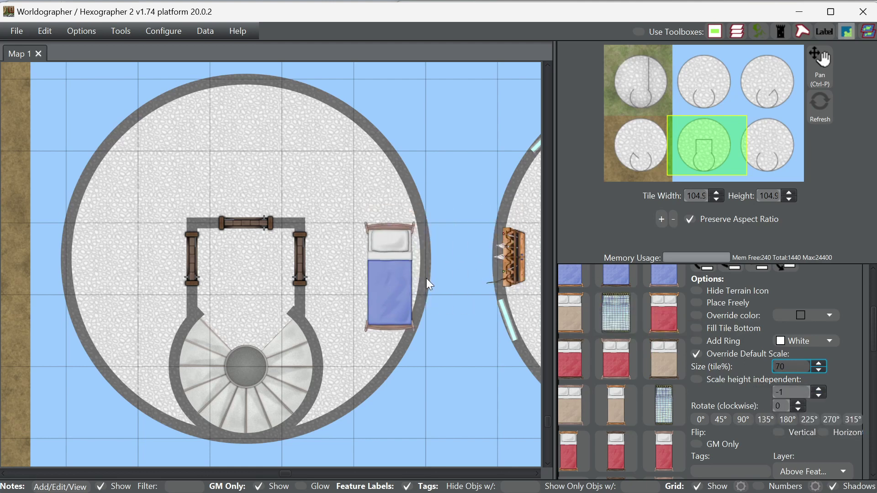
- Try the bed at tile sizes of 65, 60 and 58% on the floor east of the stair room
double_click(776, 366)
text(65)
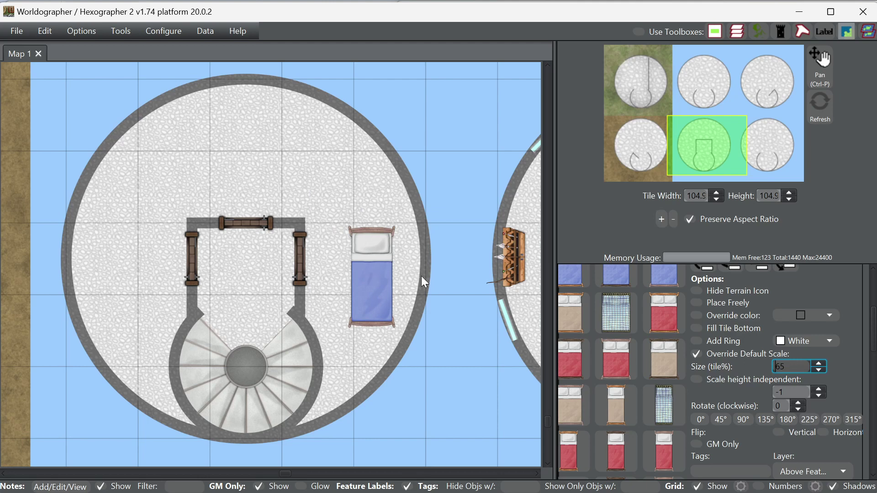
drag(792, 371, 777, 367)
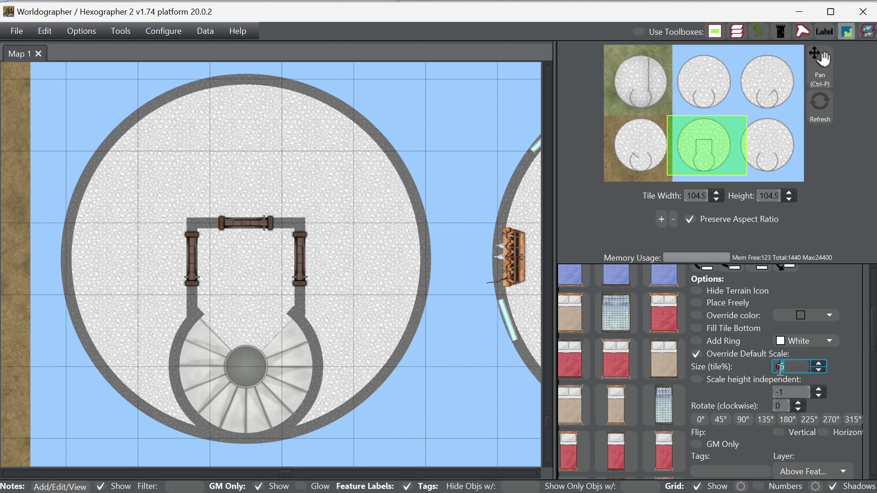
text(60)
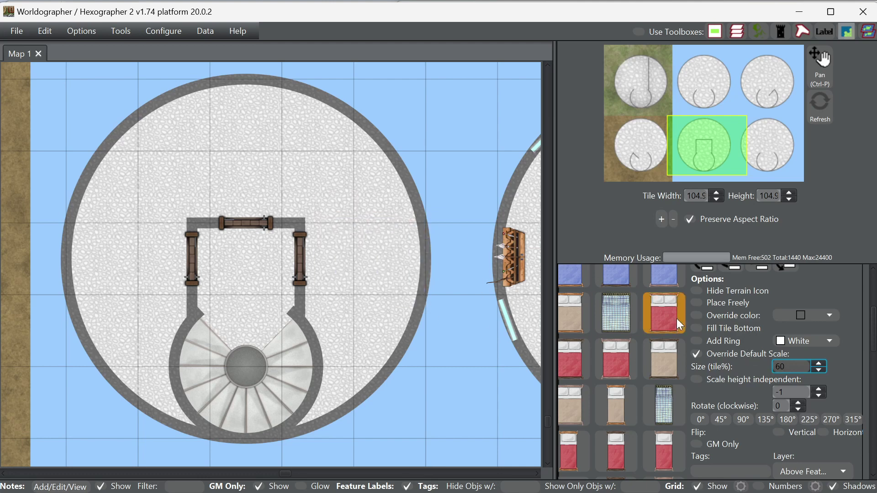
drag(797, 370, 772, 366)
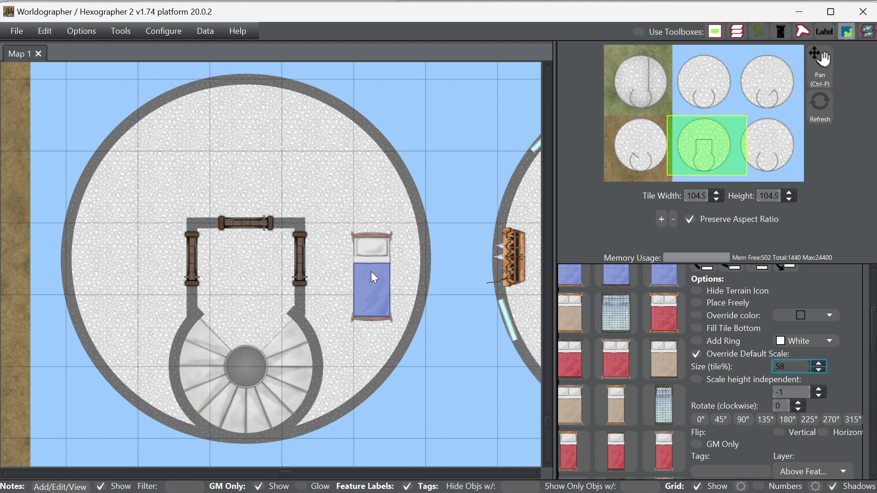
click(406, 279)
- Set the bed's size to 65% of a tile
drag(807, 368, 764, 366)
text(60)
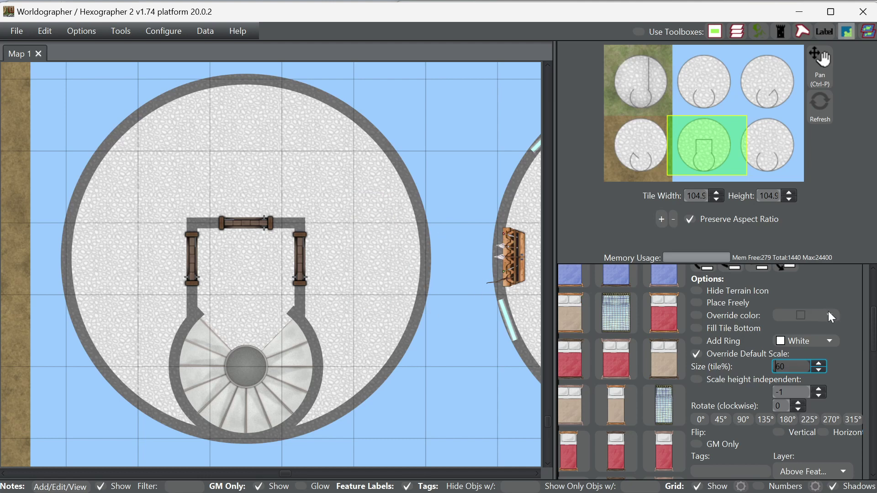
key(BackSpace)
text(5)
- Rotate the bed to 30°, allow free placement, and place it between the tower's west wall and the stair room
click(781, 406)
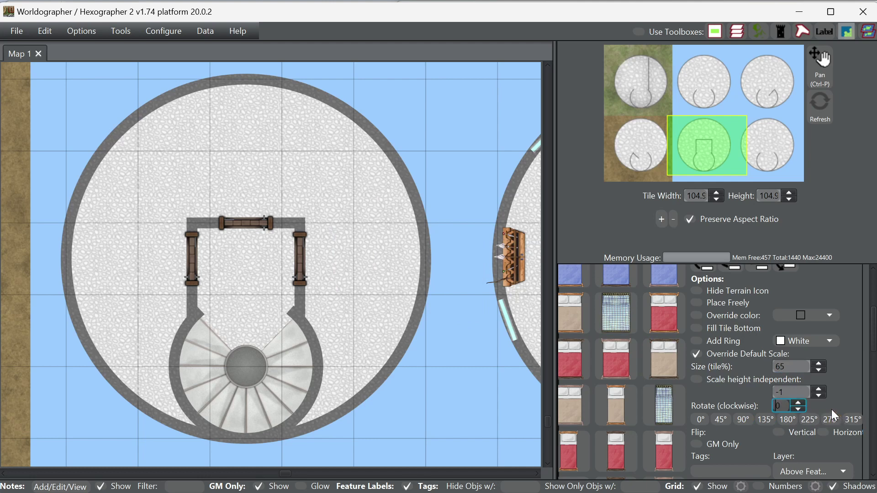
text(3)
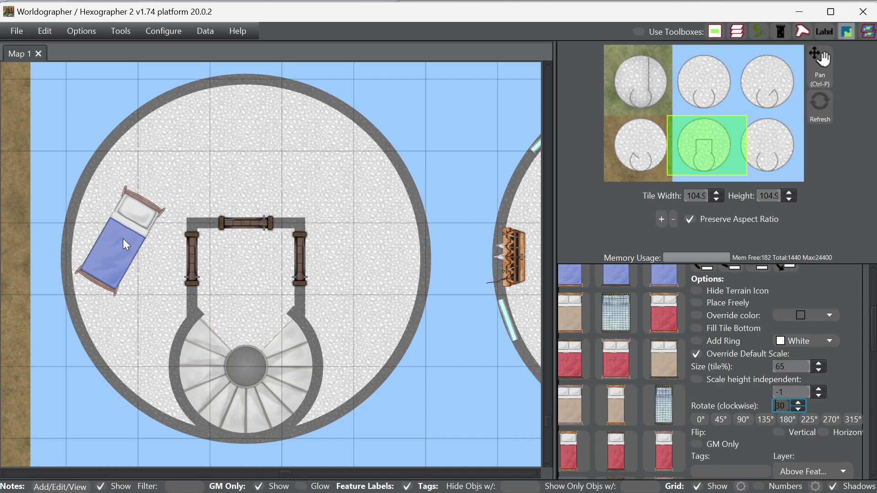
click(697, 303)
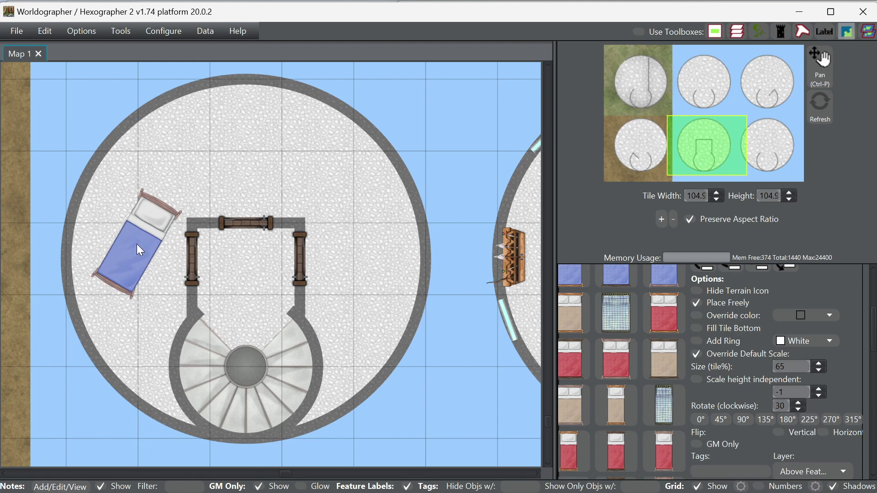
click(136, 241)
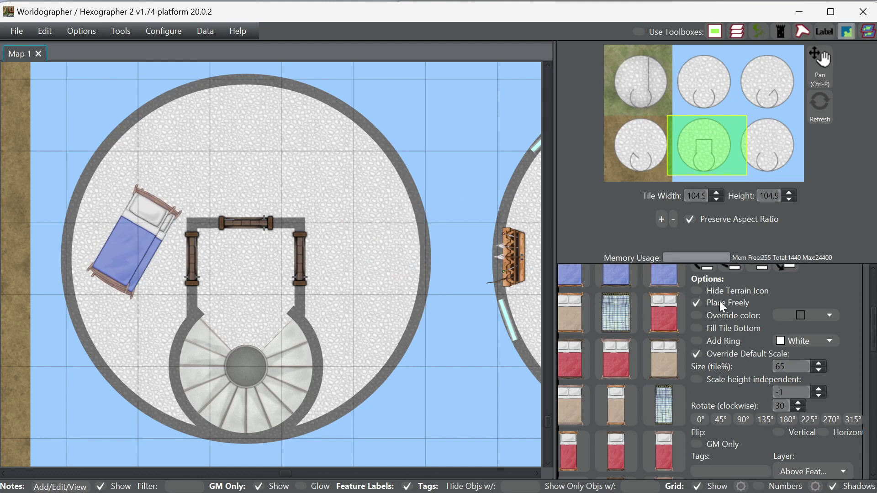
- Draw two straight walls from the stair room's north corners diagonally outward to the tower's outer wall
scroll(808, 323, up, 5)
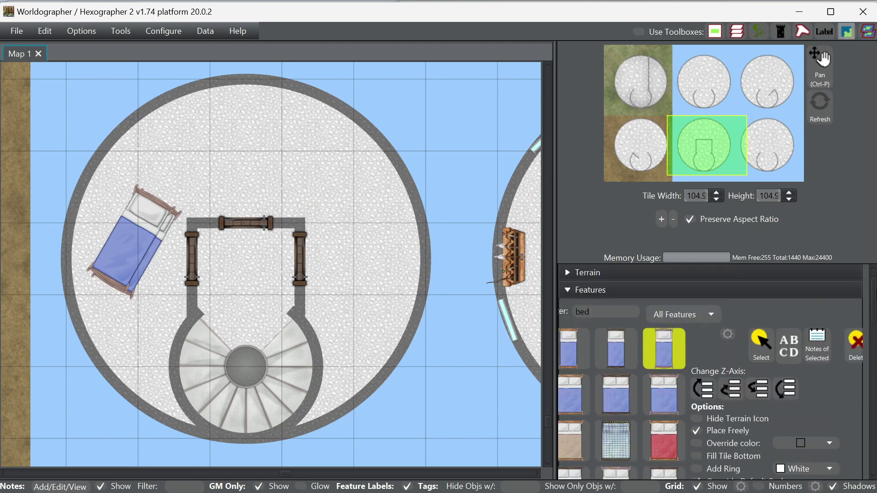
click(766, 363)
click(666, 374)
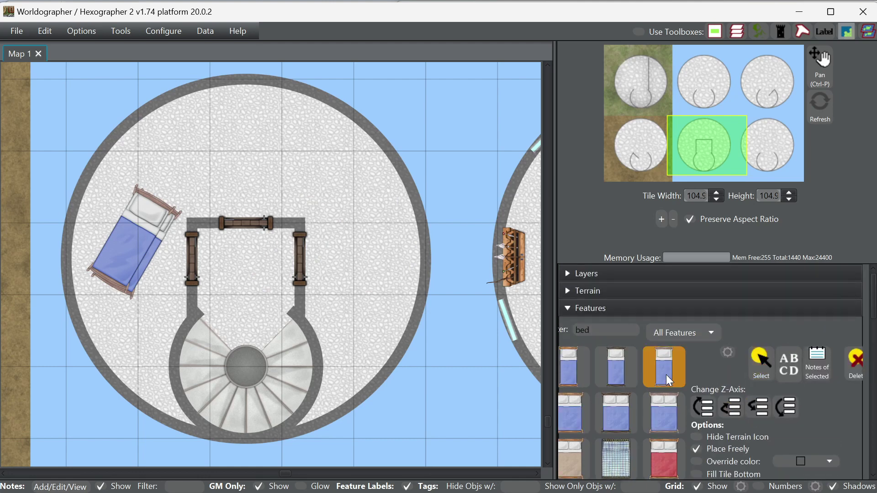
click(679, 309)
click(596, 331)
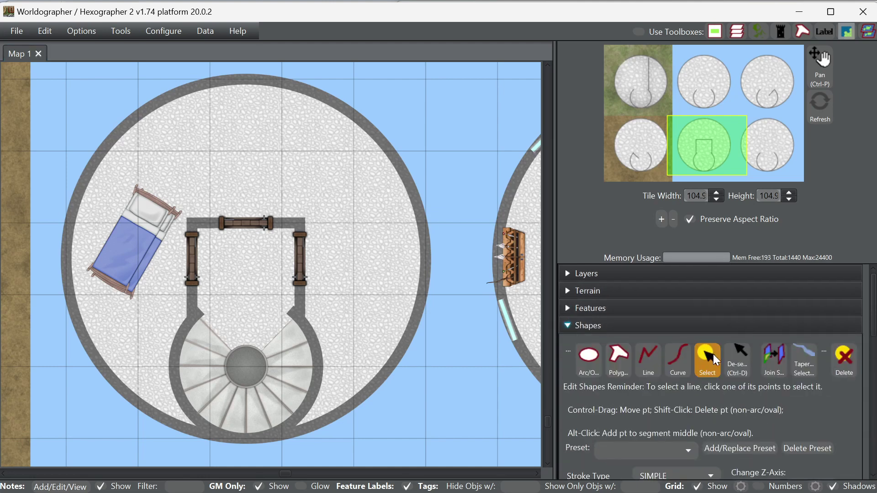
click(645, 361)
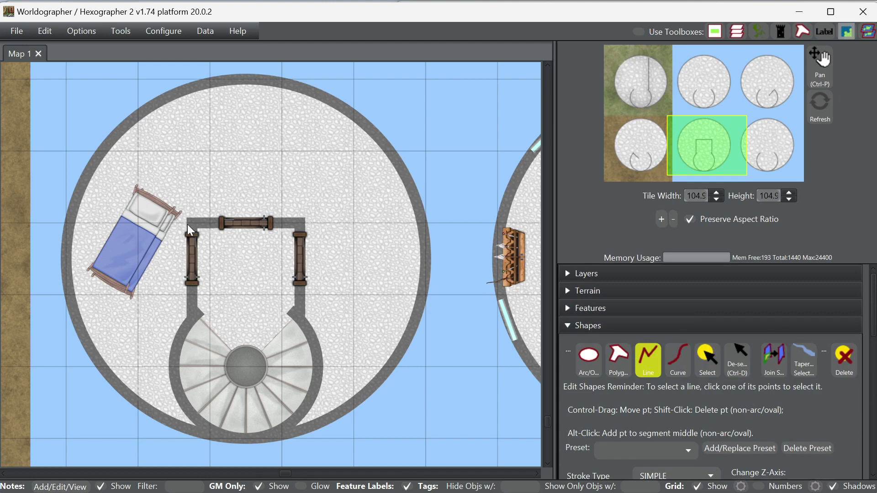
scroll(663, 369, down, 5)
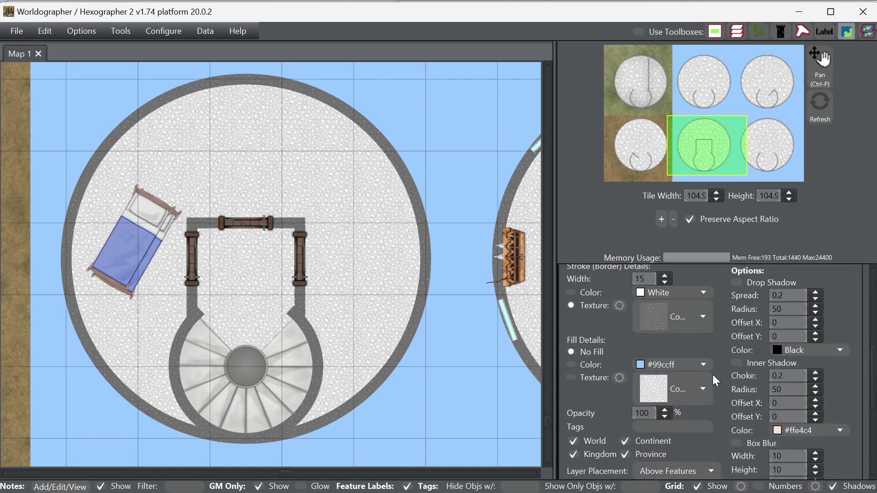
scroll(576, 384, down, 3)
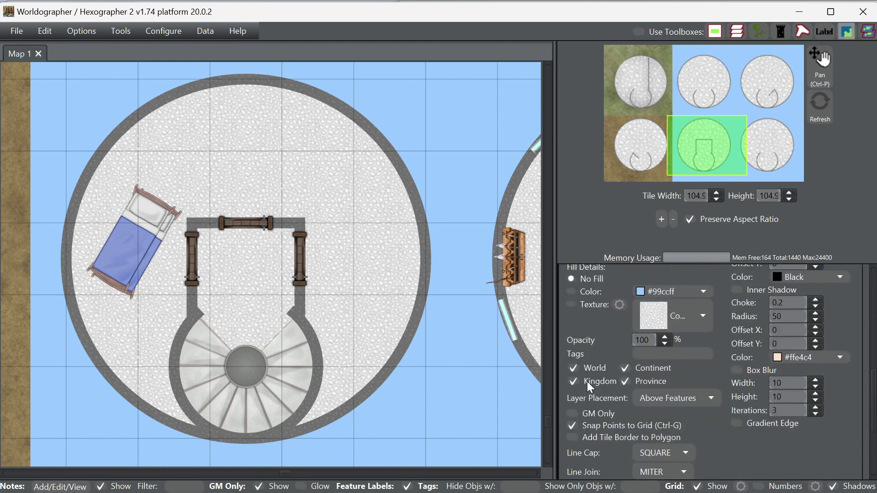
click(193, 224)
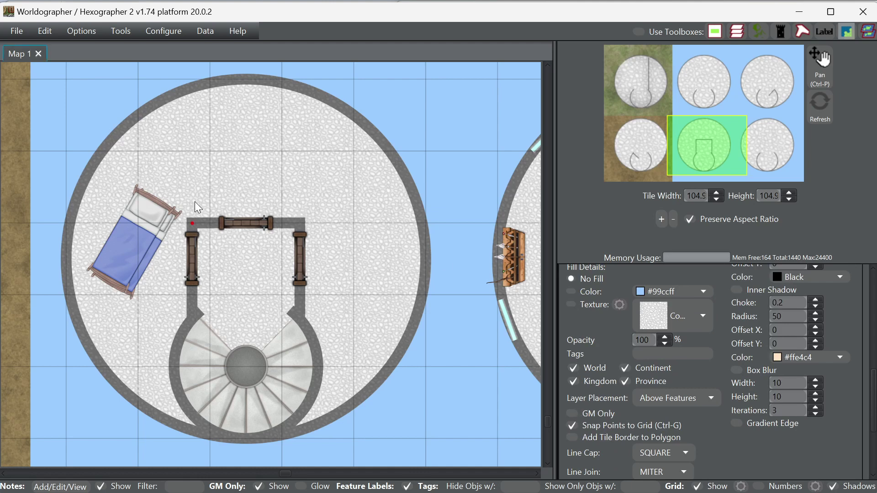
click(102, 152)
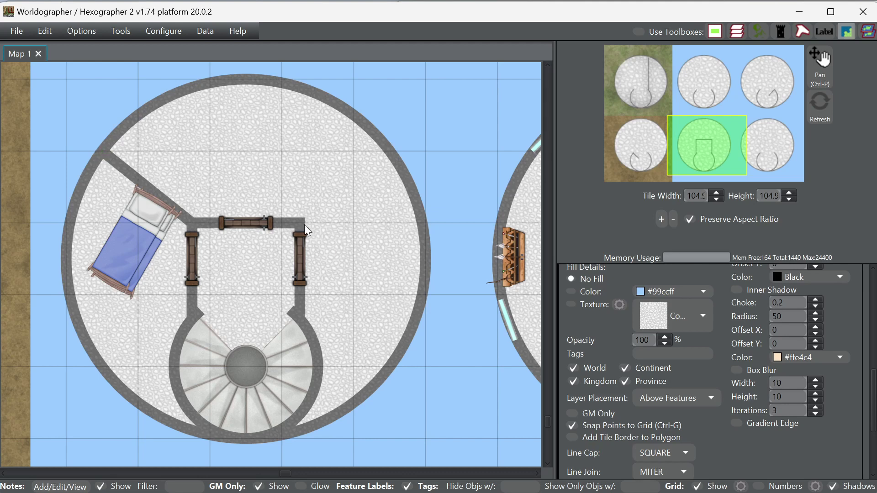
click(388, 154)
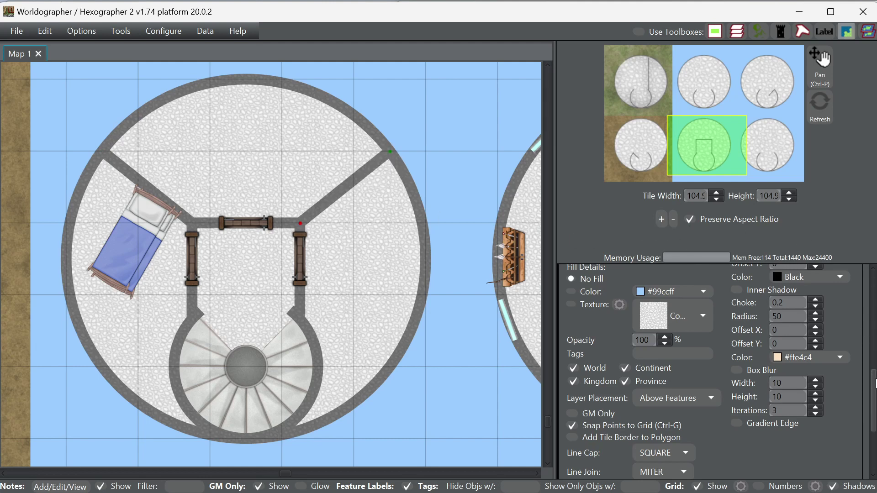
- Select the bed west of the stair room and rotate it with its handle to suit the new diagonal wall
drag(874, 365, 871, 294)
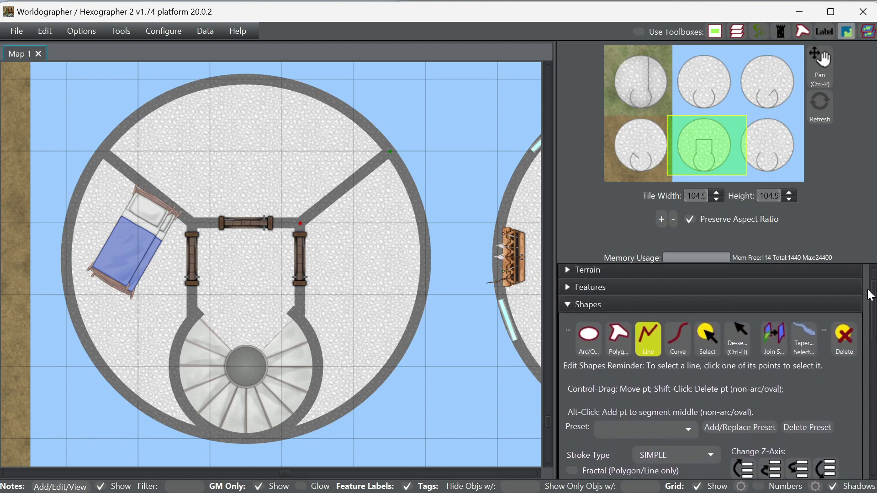
click(662, 306)
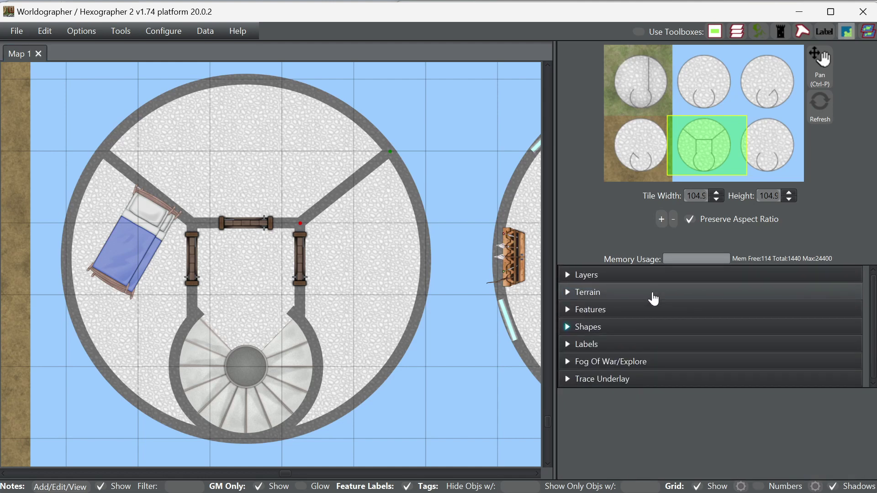
click(646, 295)
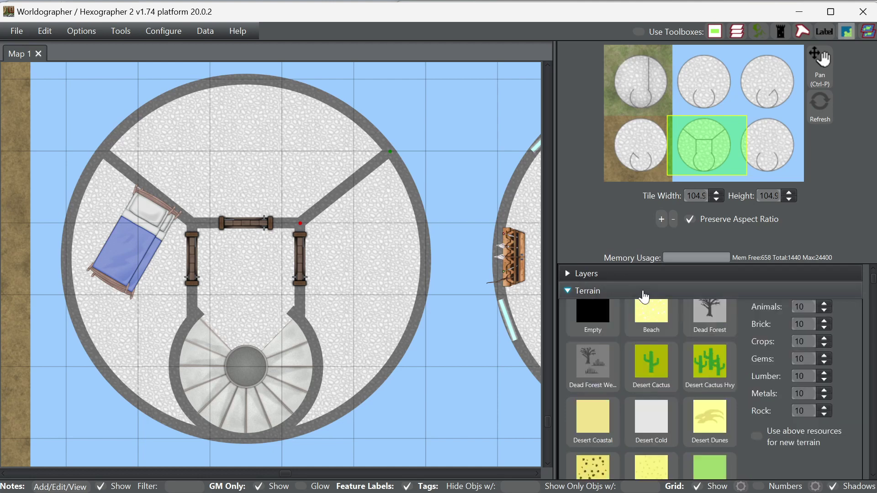
click(645, 294)
click(606, 310)
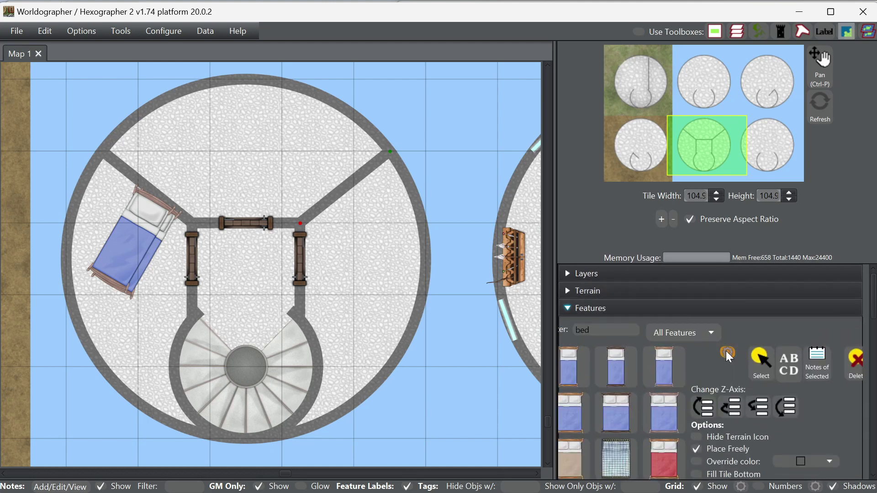
click(761, 365)
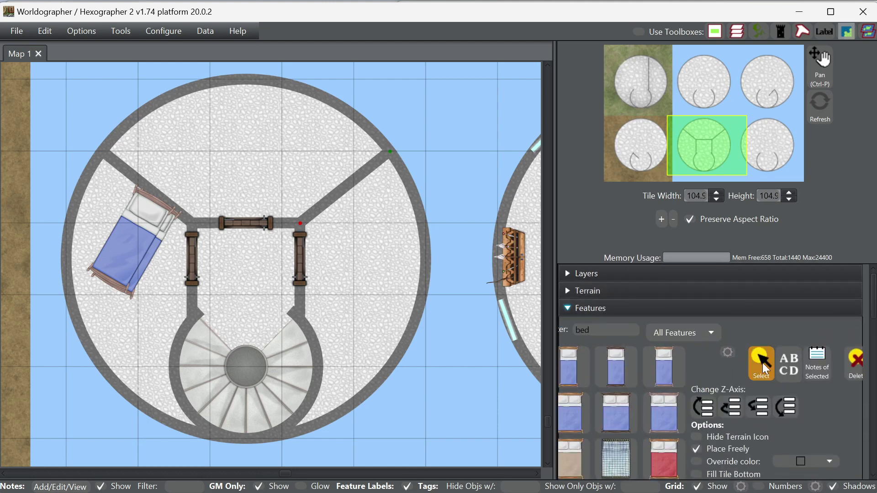
click(135, 240)
click(139, 241)
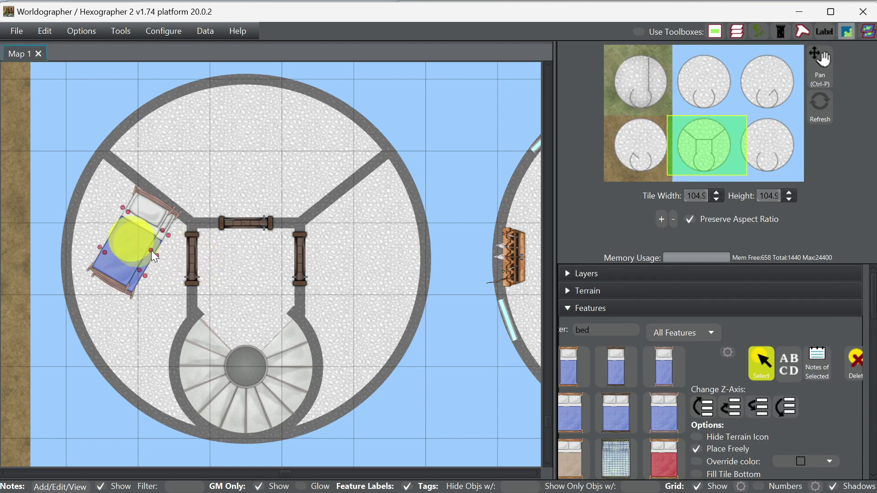
drag(151, 250, 146, 250)
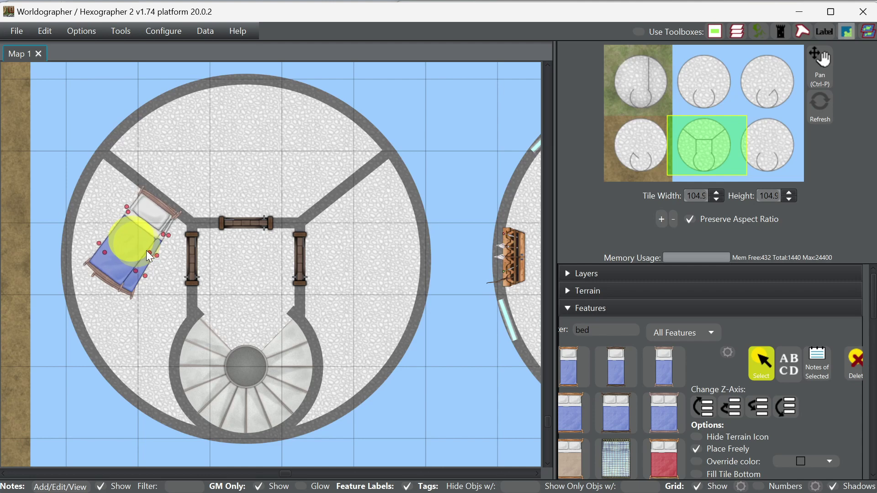
- Try a 360° rotation on the selected bed, and set its rotation to 37.5°
scroll(820, 402, down, 5)
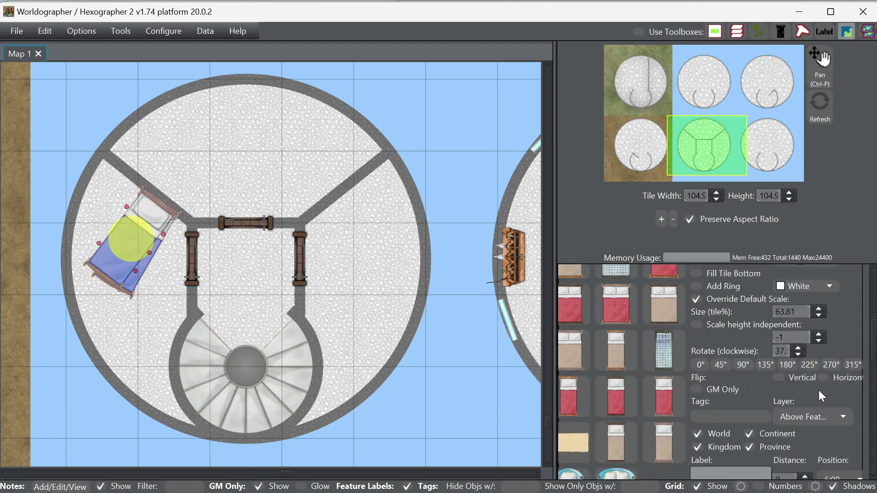
click(790, 353)
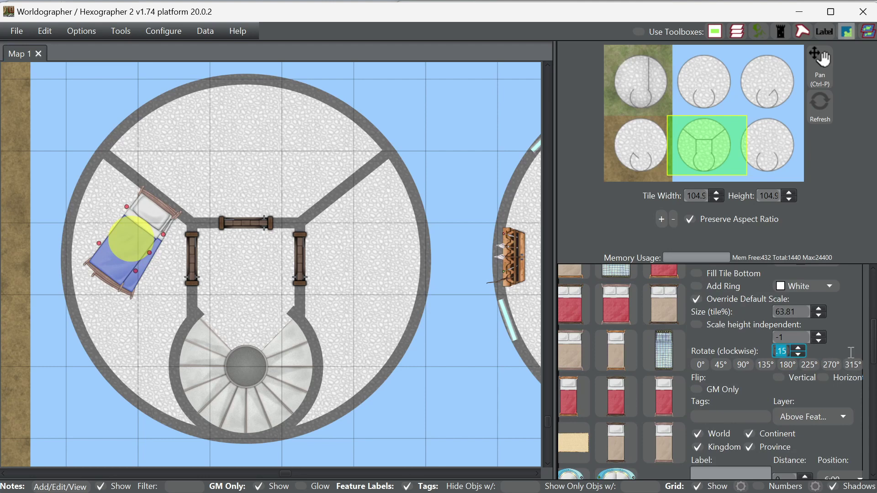
text(360)
key(Return)
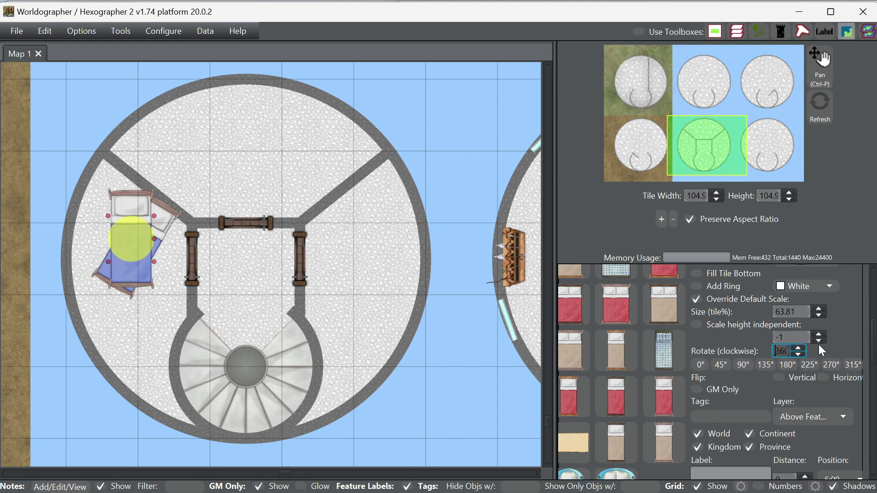
click(798, 348)
text(37)
key(Return)
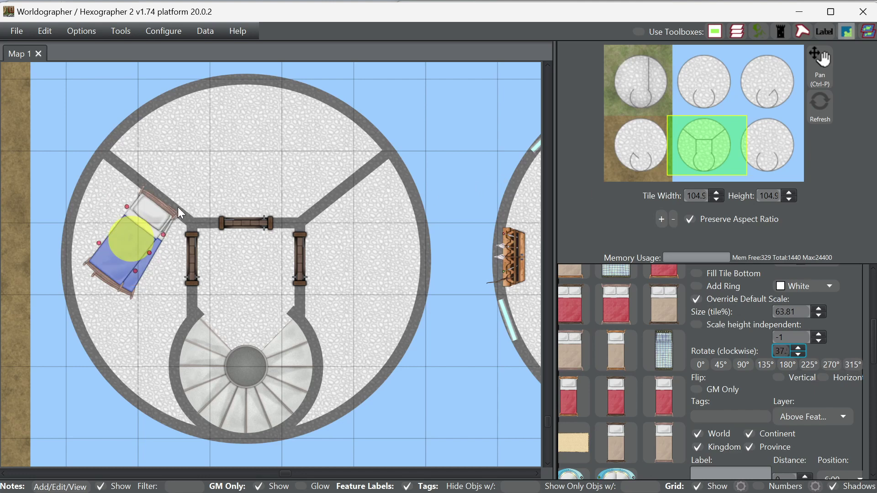
- Move the upper bed northwest off the one beneath it, and set the lower bed's rotation to 37.5°
click(116, 205)
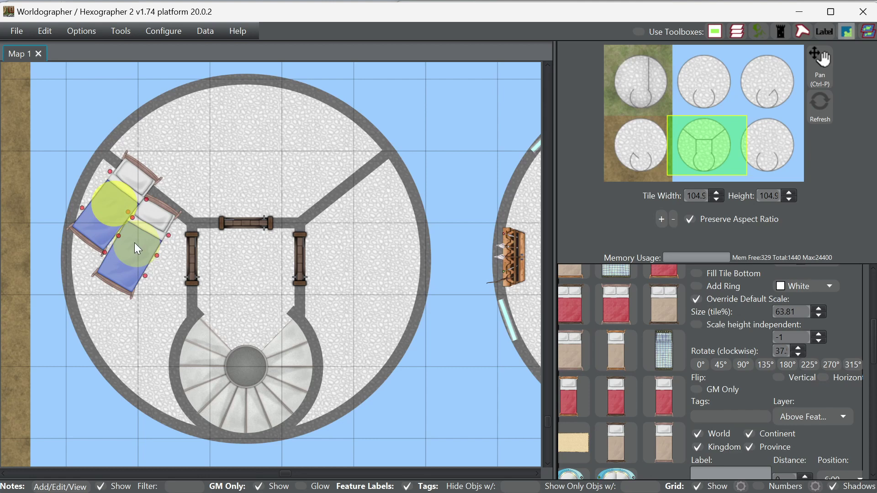
click(140, 265)
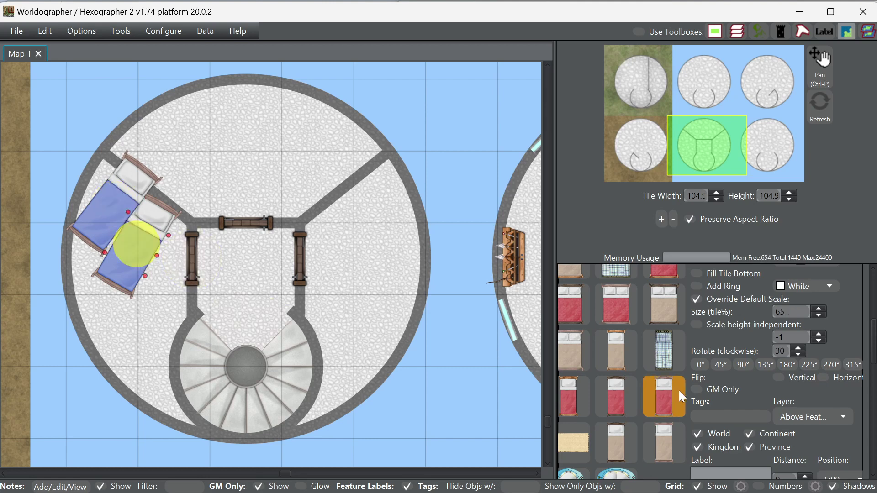
double_click(781, 351)
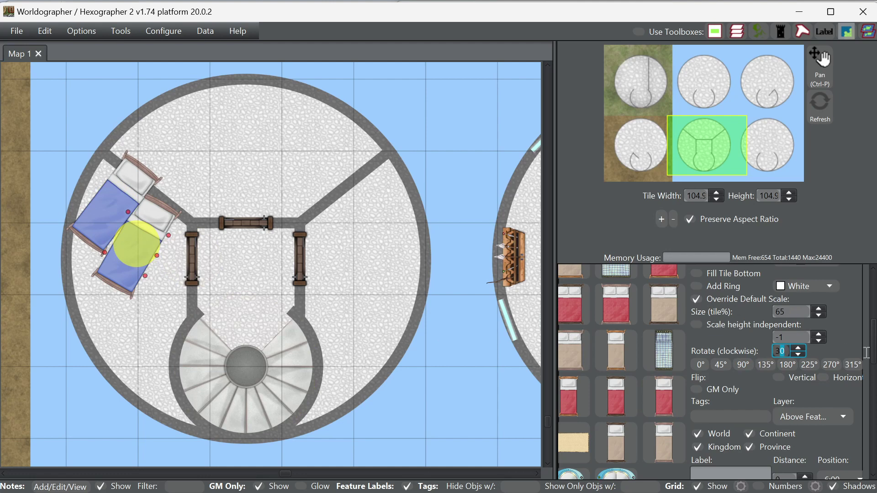
text(7)
key(Return)
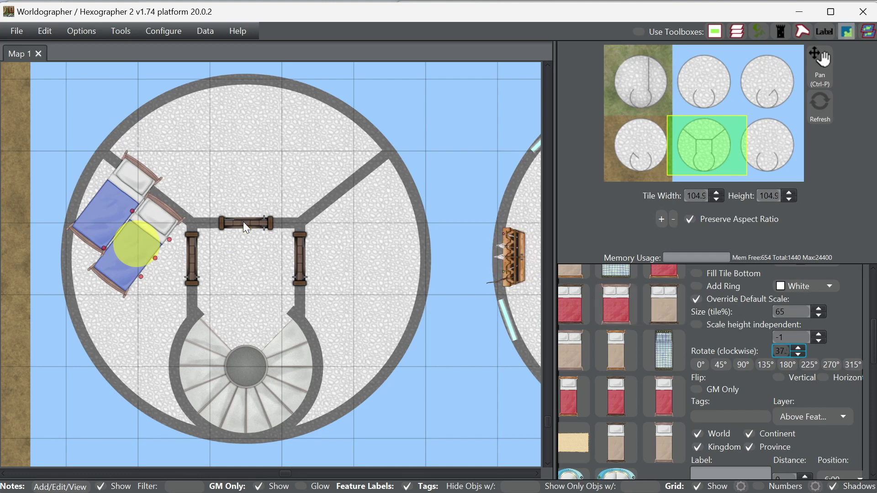
- Move the displaced bed back over the other bed between the west wall and the stair room
shift+click(102, 204)
drag(100, 202, 133, 240)
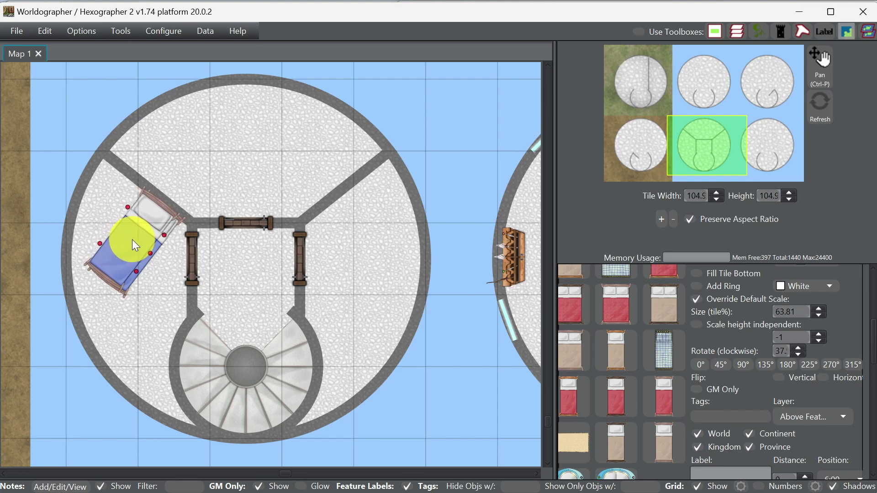
drag(132, 239, 133, 239)
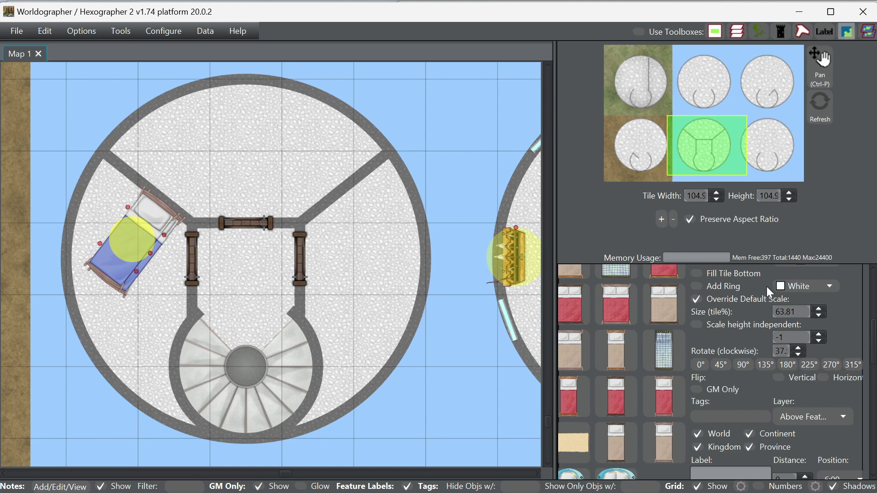
- Place a narrow blue bed rotated to 322.5° between the stair room and the tower's east wall, below the diagonal wall
scroll(759, 347, up, 3)
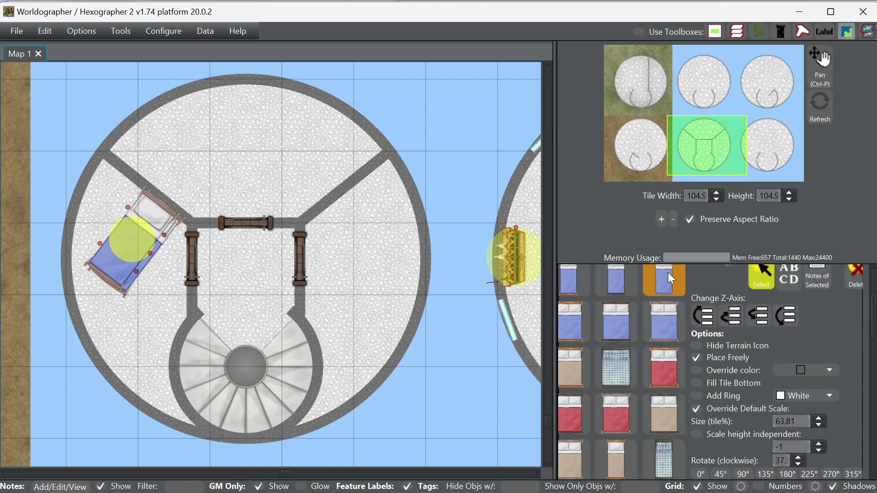
click(668, 272)
scroll(836, 435, down, 1)
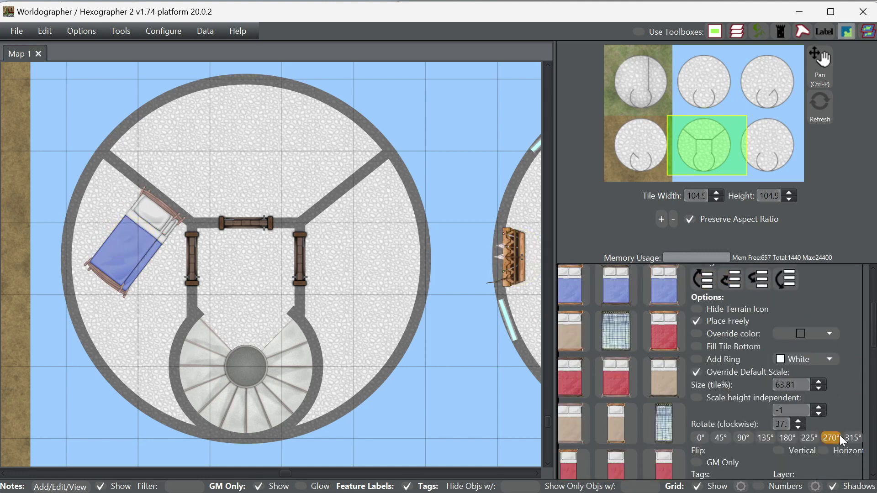
double_click(778, 424)
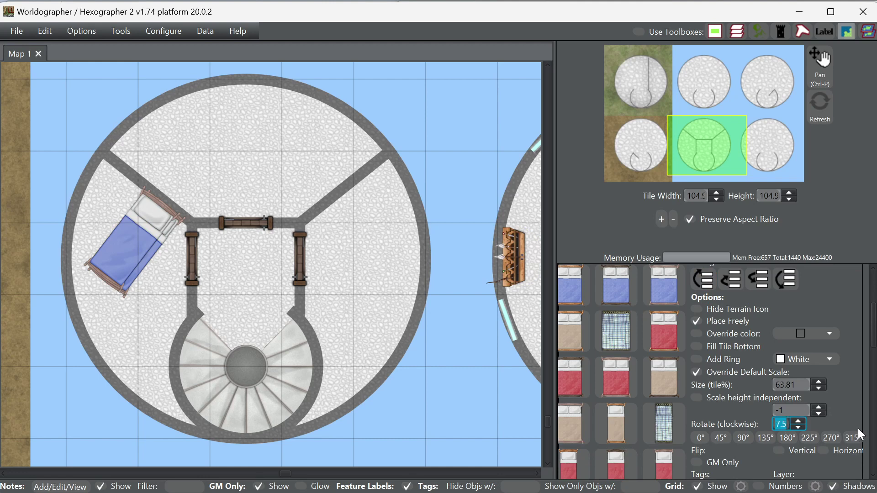
text(92.)
key(ctrl+a)
text(23)
text(22.5)
key(Home)
text(3)
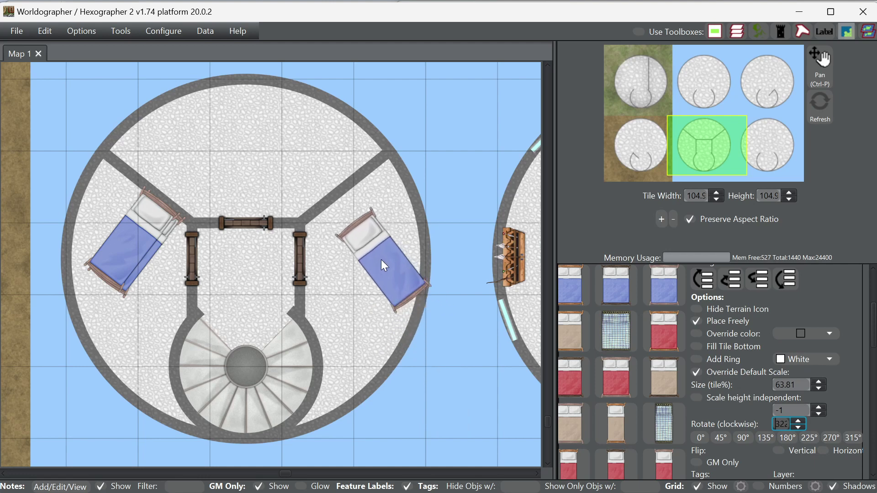
click(361, 242)
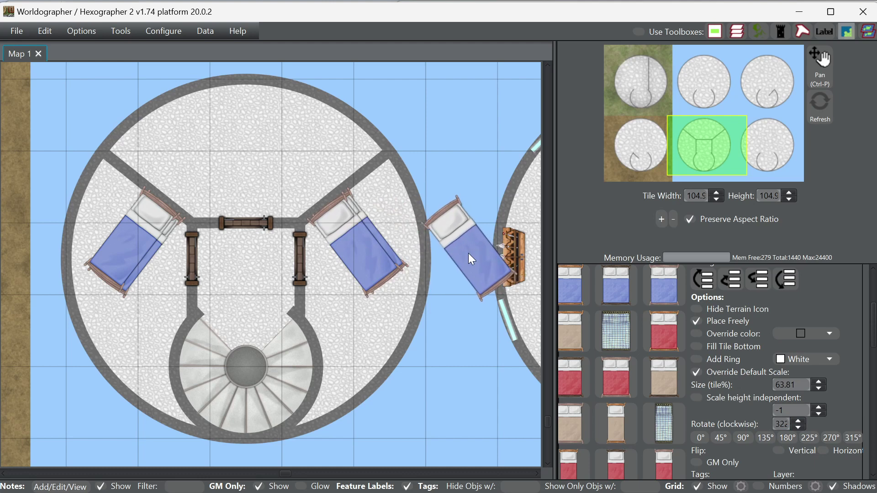
- Try the wider blue bed over the north room's floor, and return to the narrow blue bed
scroll(777, 315, up, 2)
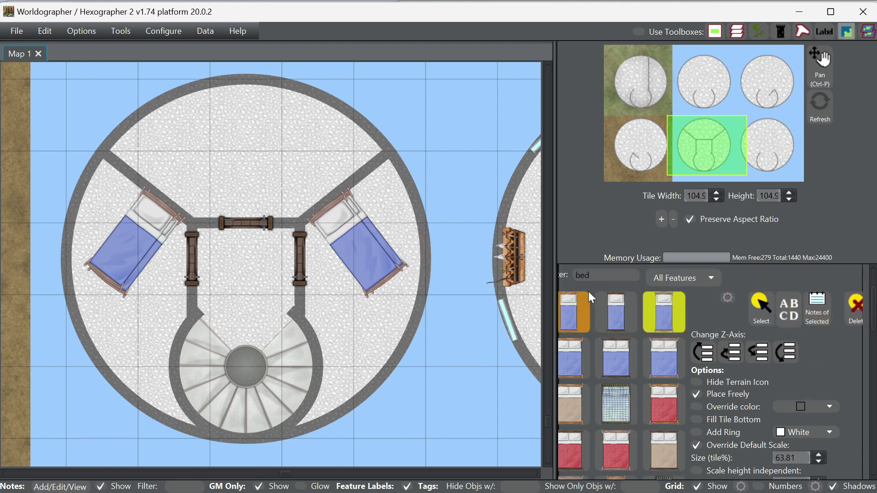
drag(597, 276, 553, 274)
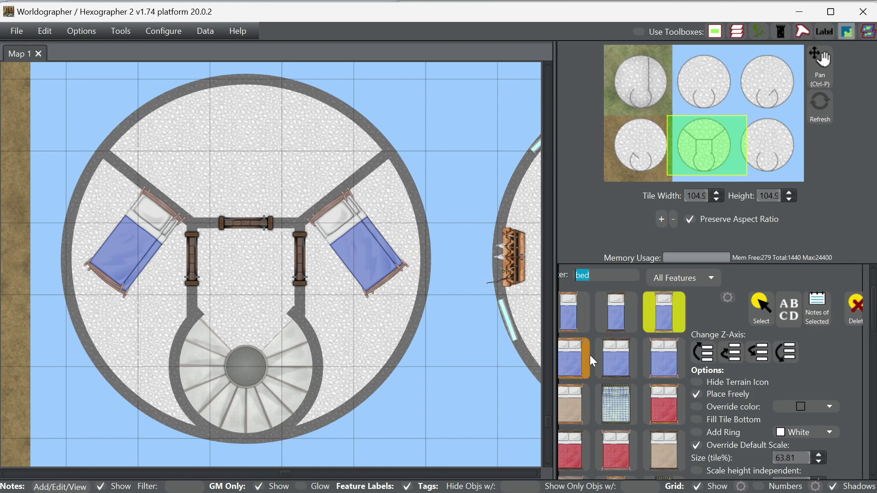
click(578, 360)
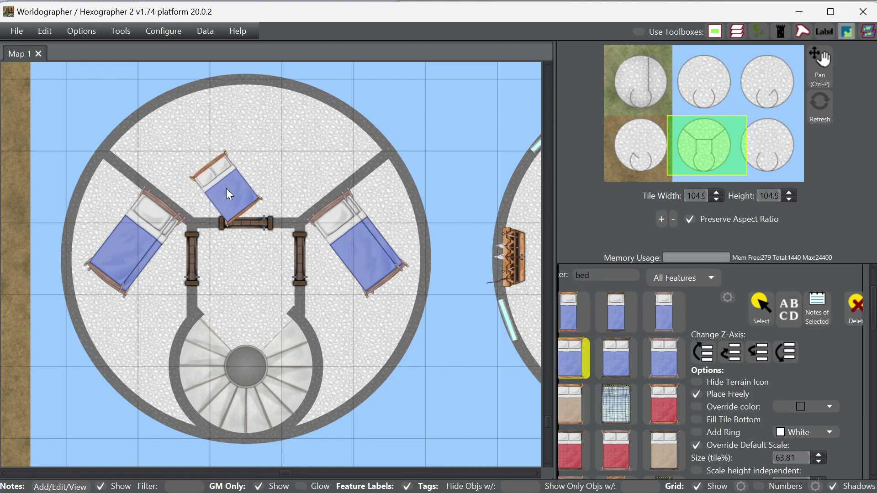
click(669, 319)
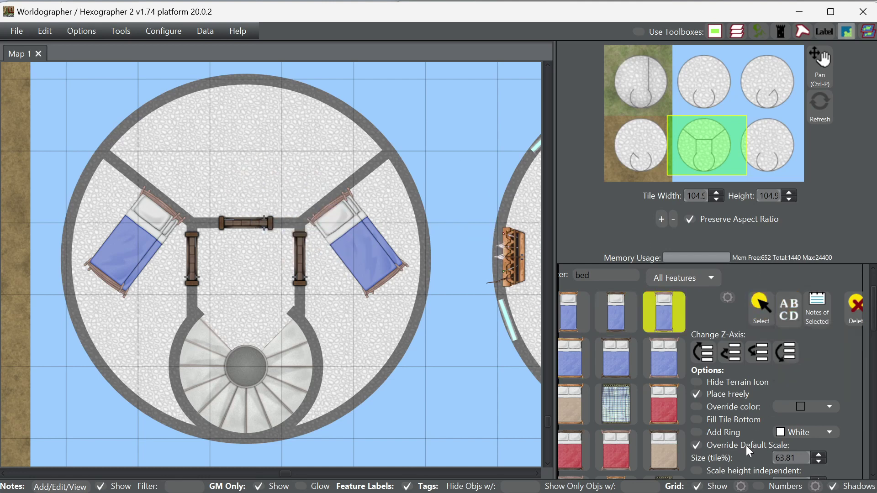
- Place a narrow blue bed rotated to 135° in the north room, with its head against the northeast diagonal wall
scroll(745, 434, down, 1)
scroll(742, 431, down, 3)
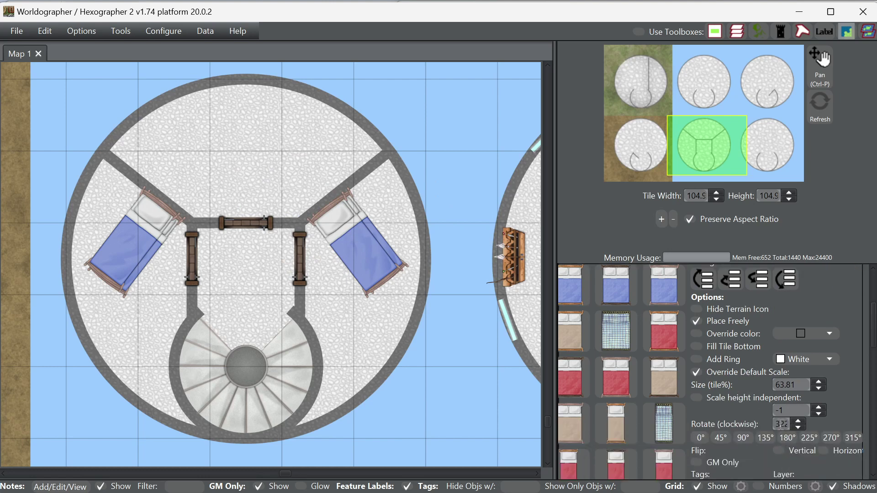
click(780, 424)
double_click(780, 424)
text(0)
text(36)
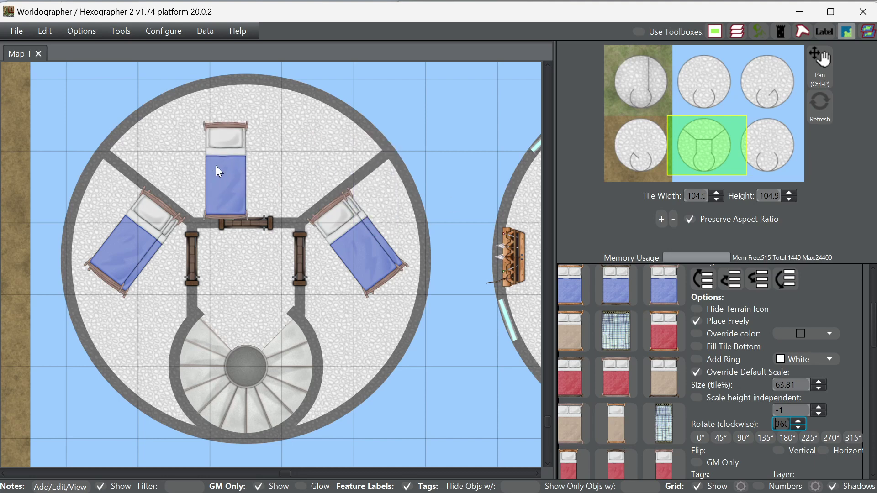
double_click(781, 424)
text(13)
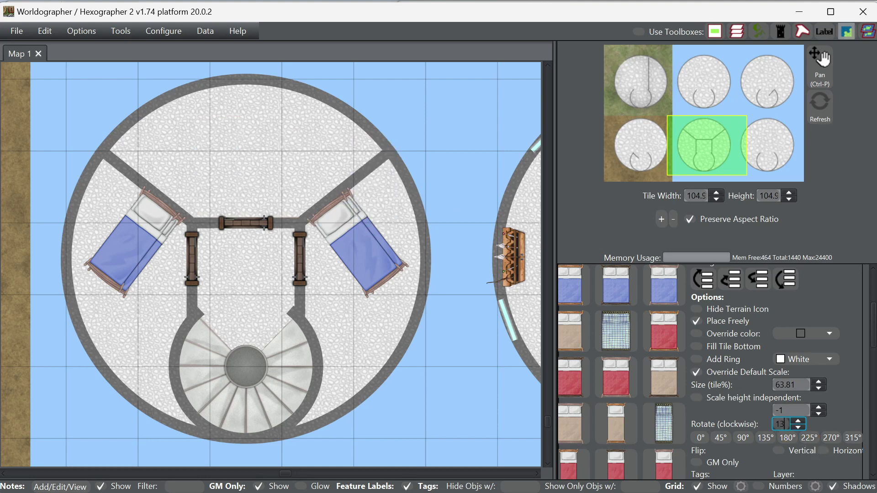
key(Return)
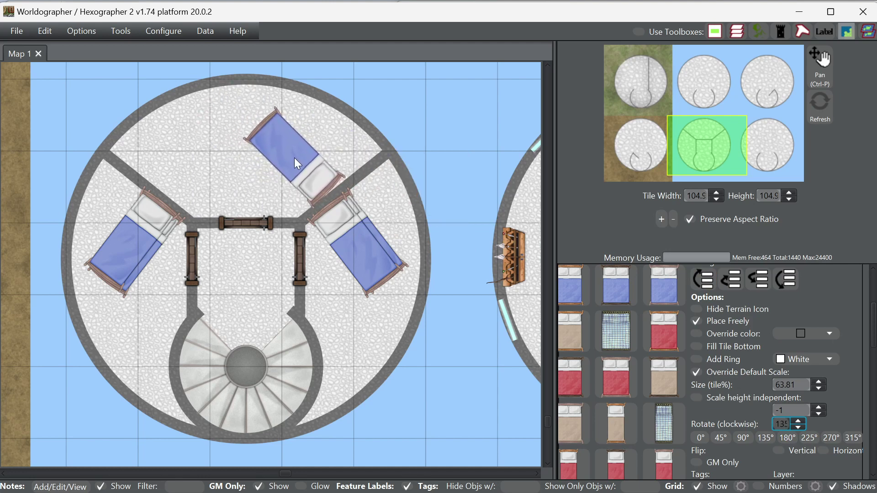
click(294, 157)
- Rotate the north room's bed slightly to square its head with the northeast diagonal wall, and shift it slightly south
scroll(873, 315, up, 5)
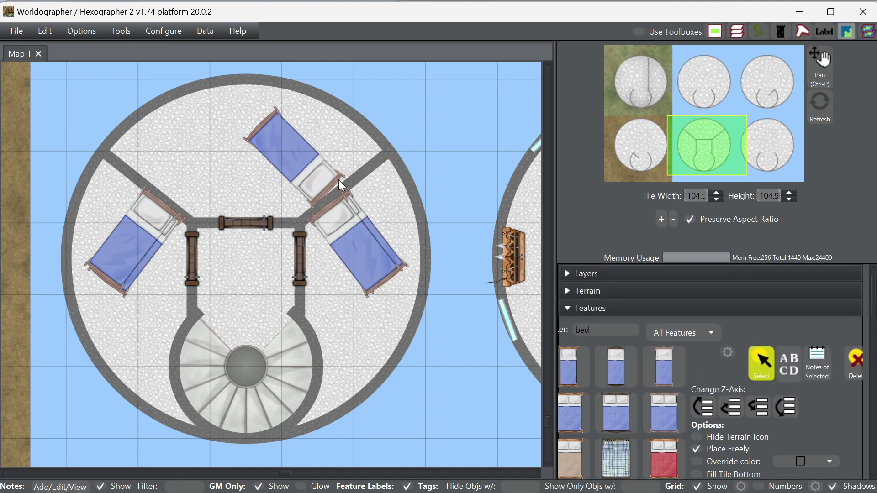
click(295, 155)
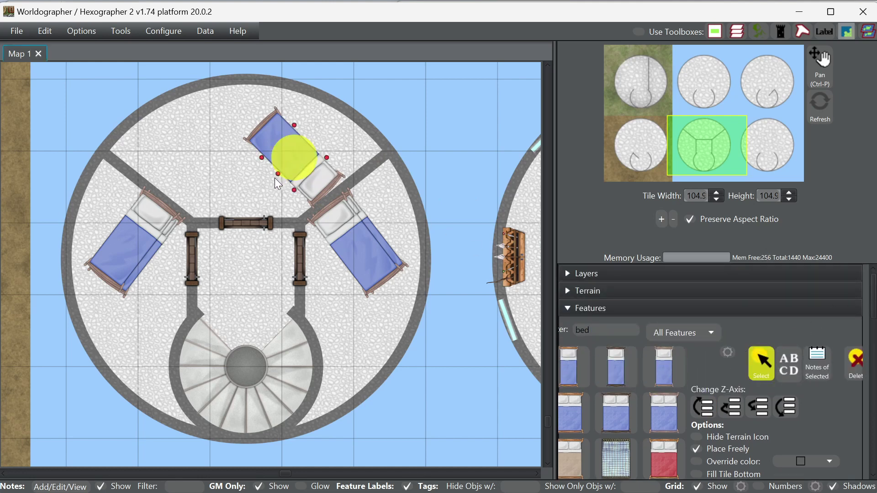
drag(275, 178, 273, 174)
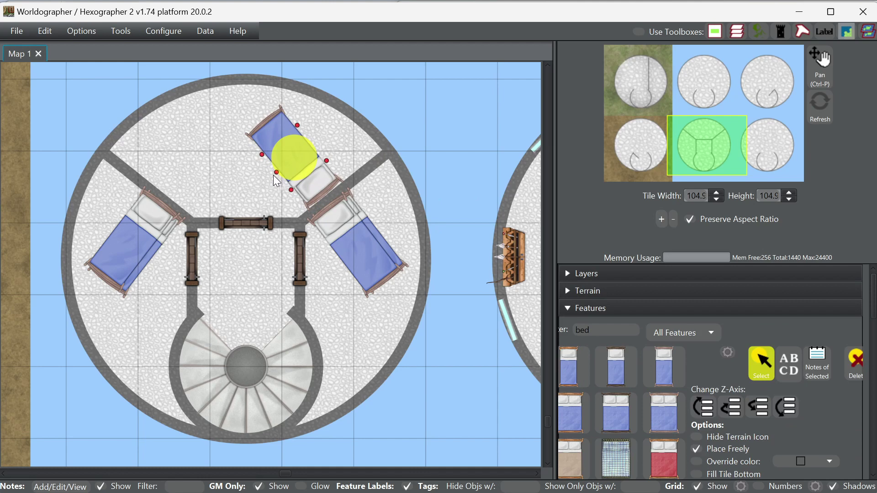
drag(283, 175, 283, 175)
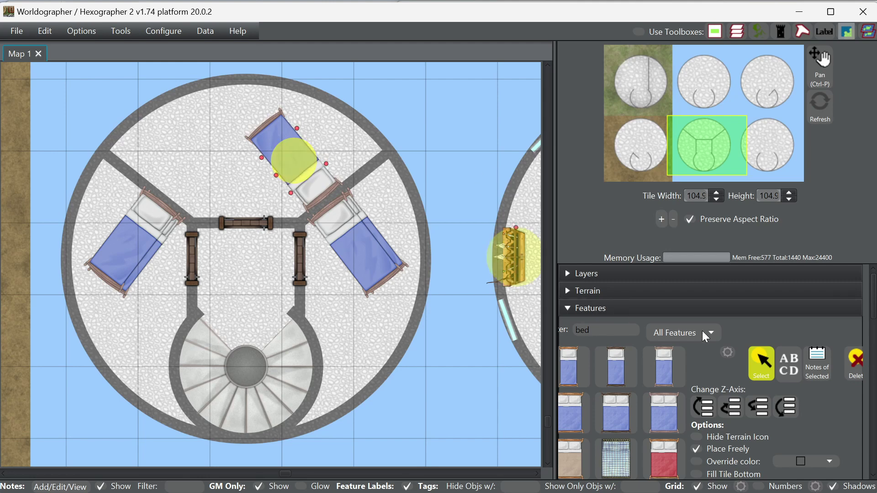
- Filter the features for "desk", choose the plain greyish wooden desk, and turn off Override Default Scale
click(700, 309)
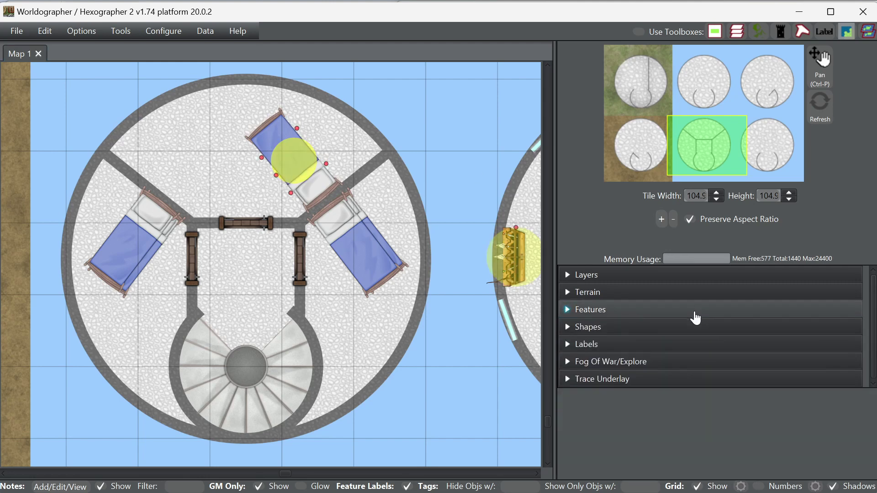
click(696, 311)
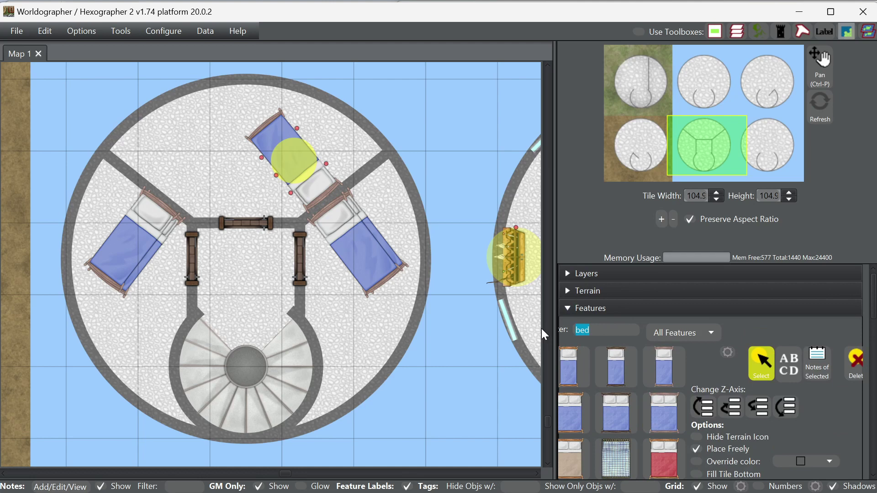
text(desk)
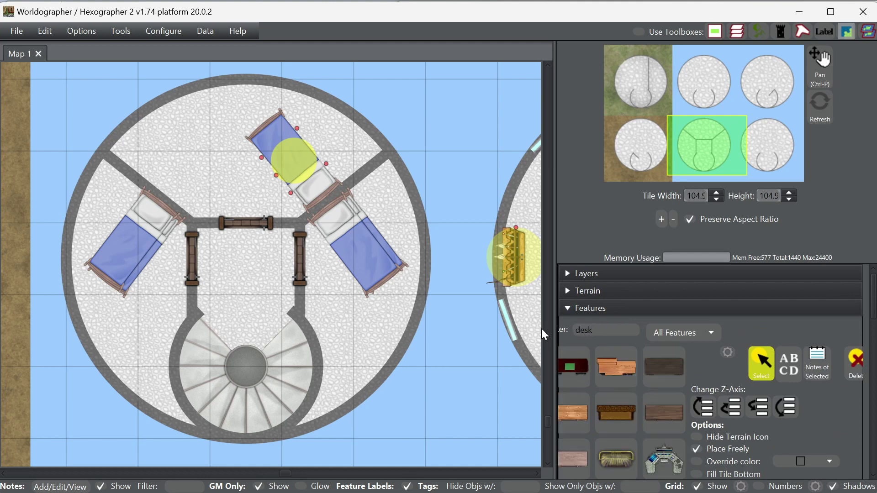
click(479, 276)
scroll(679, 414, down, 1)
scroll(678, 415, down, 3)
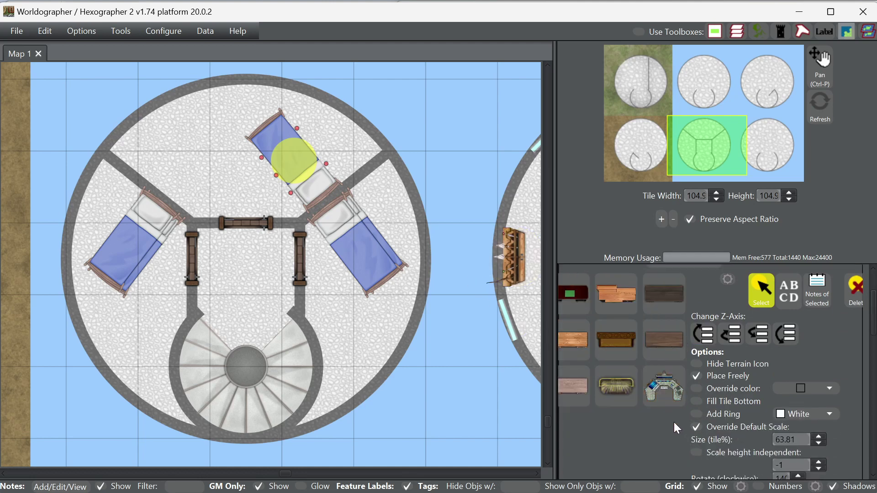
click(580, 387)
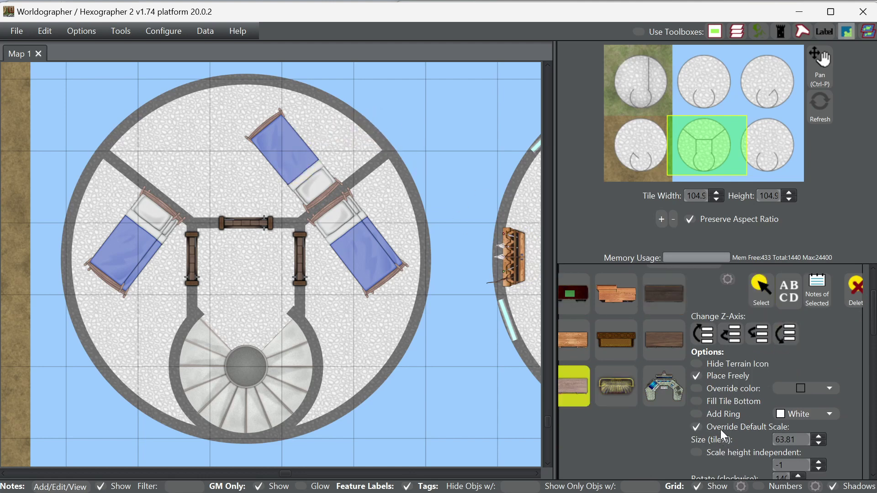
scroll(776, 446, down, 2)
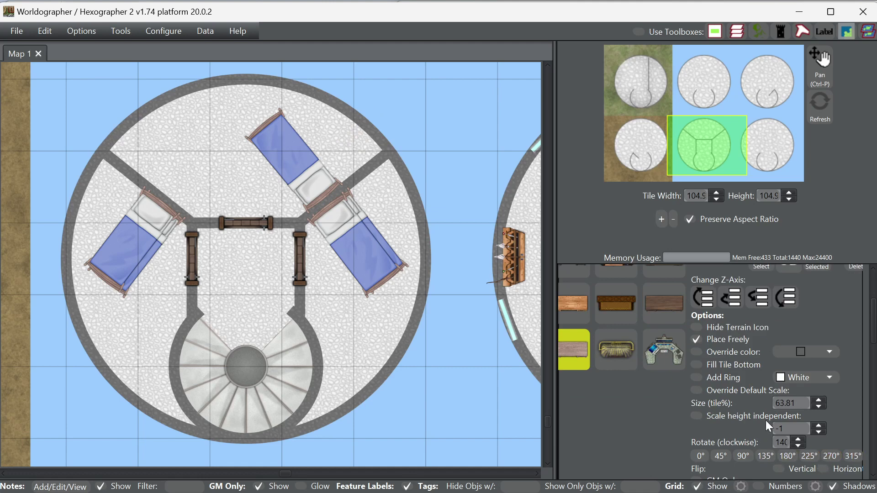
- Set the desk's rotation to 225° and place it in the north room beside the northwest diagonal wall
double_click(781, 443)
text(144)
text(300)
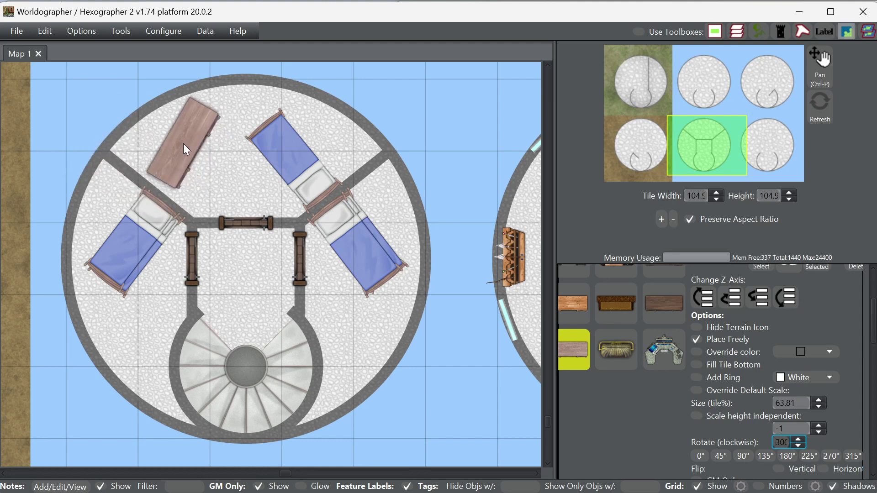
click(190, 160)
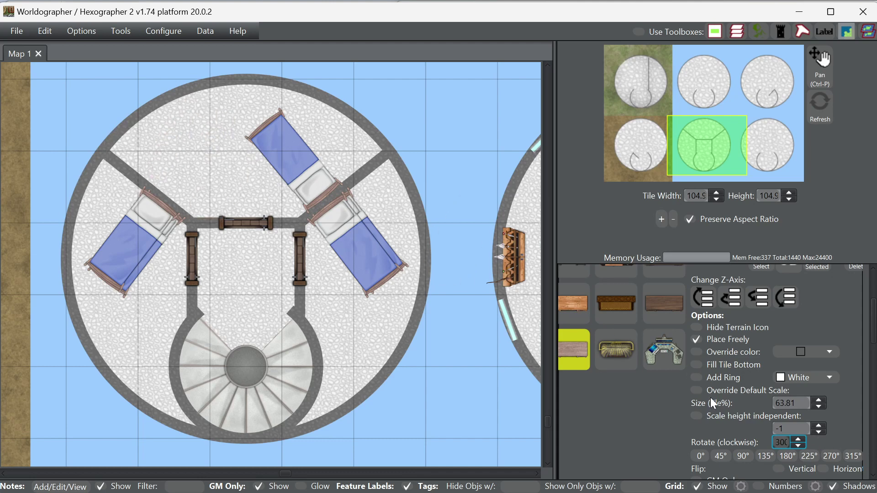
click(830, 457)
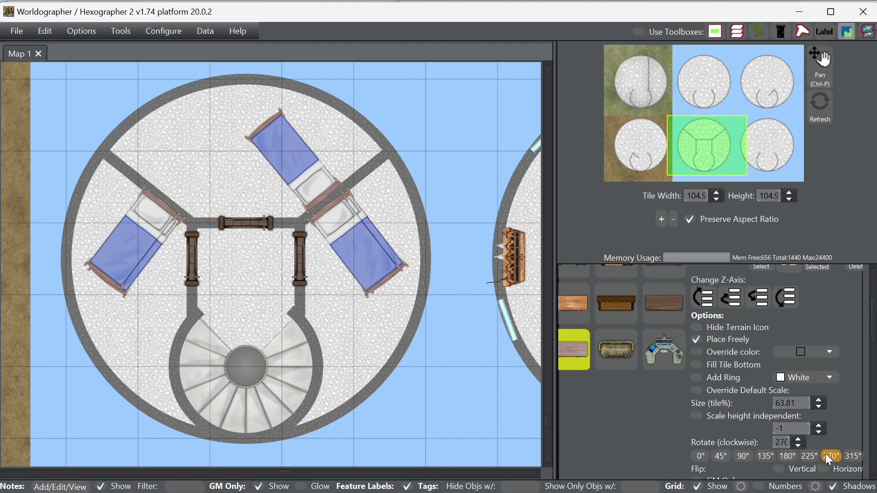
click(850, 460)
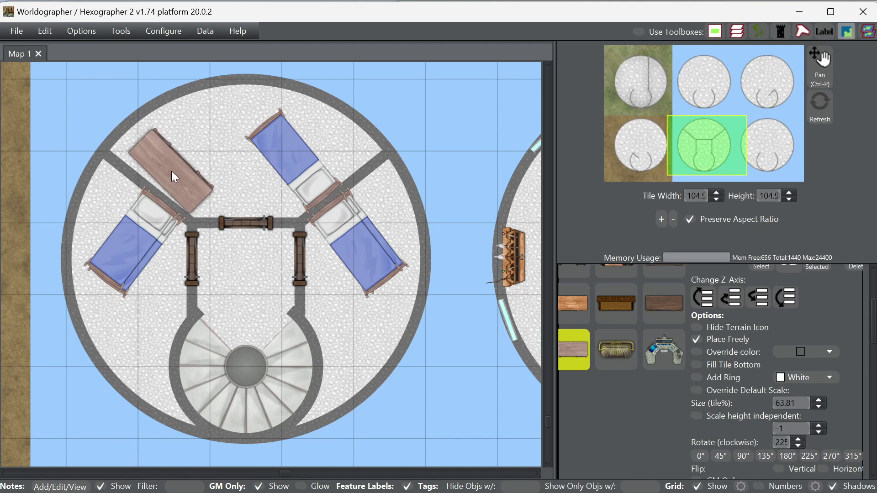
click(171, 170)
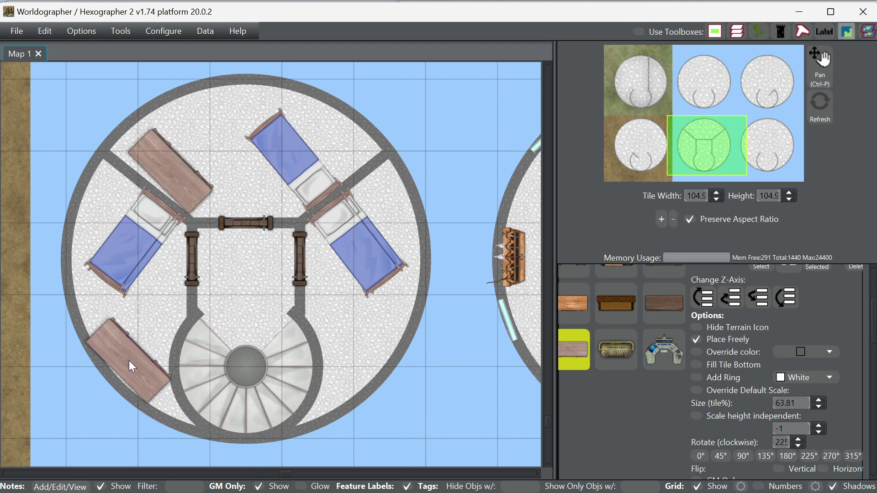
- Place a desk at 225° against the tower's southwest wall and another at 135° against its southeast wall
click(130, 361)
click(774, 456)
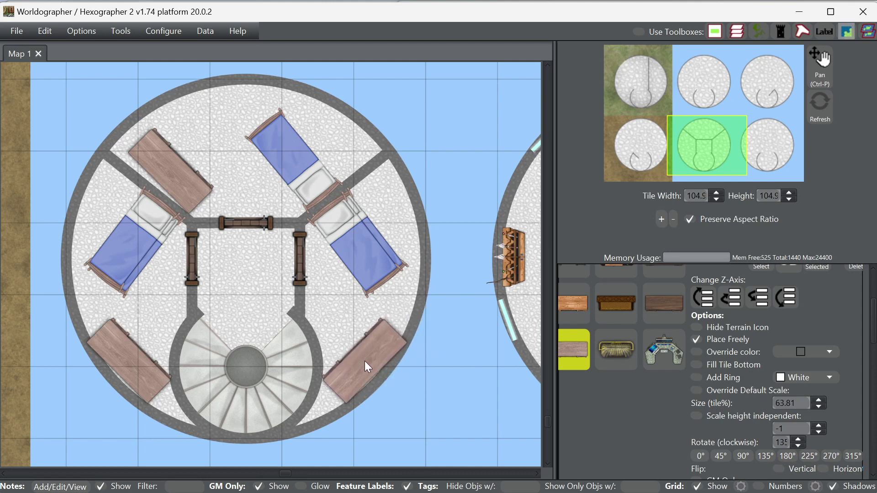
click(369, 357)
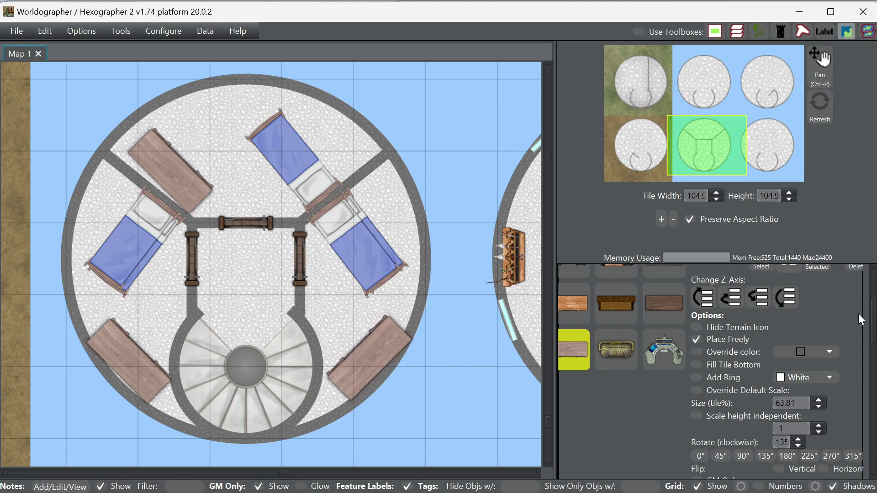
- Rotate the southeast desk slightly to follow the tower wall, and nudge it up and left
scroll(874, 320, up, 3)
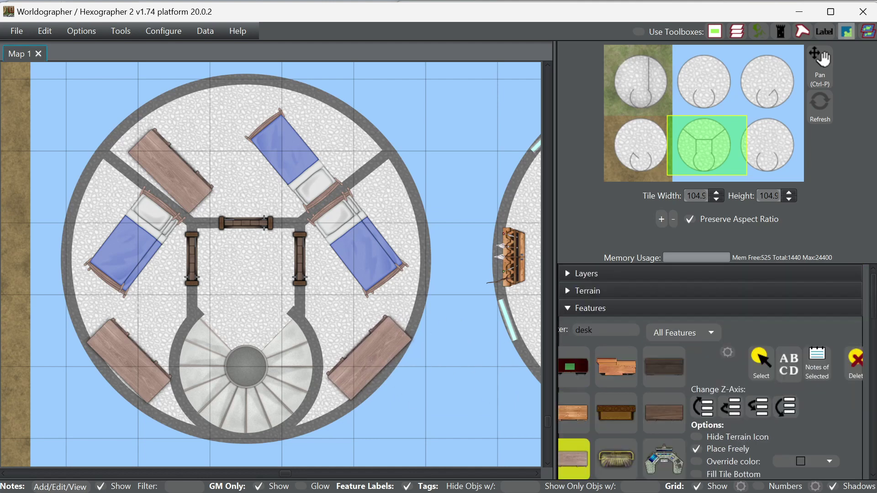
click(754, 365)
click(335, 381)
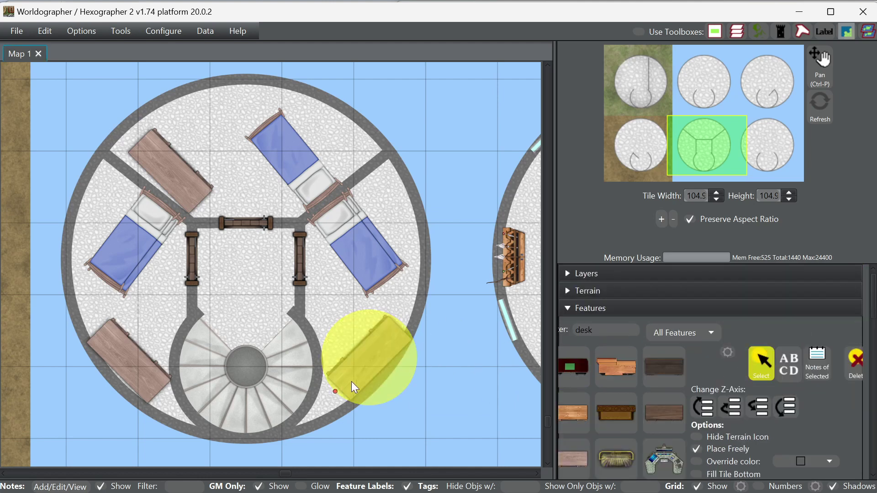
drag(338, 391, 339, 393)
key(Up)
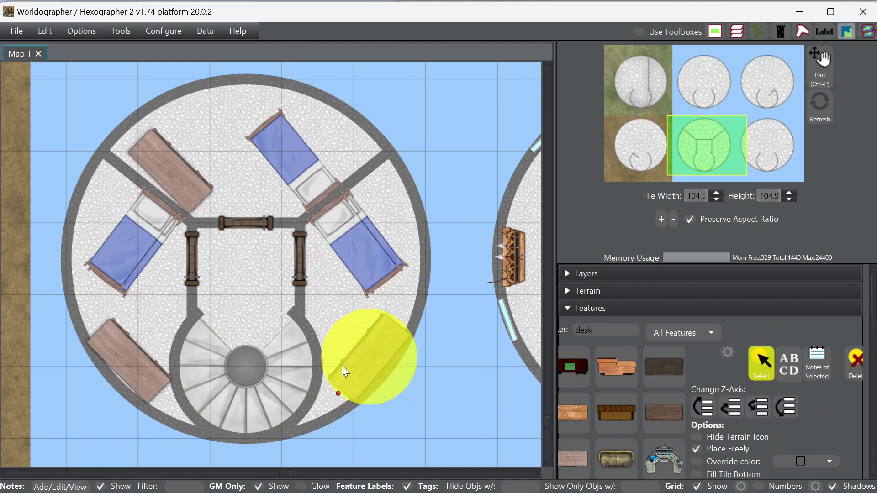
key(Left)
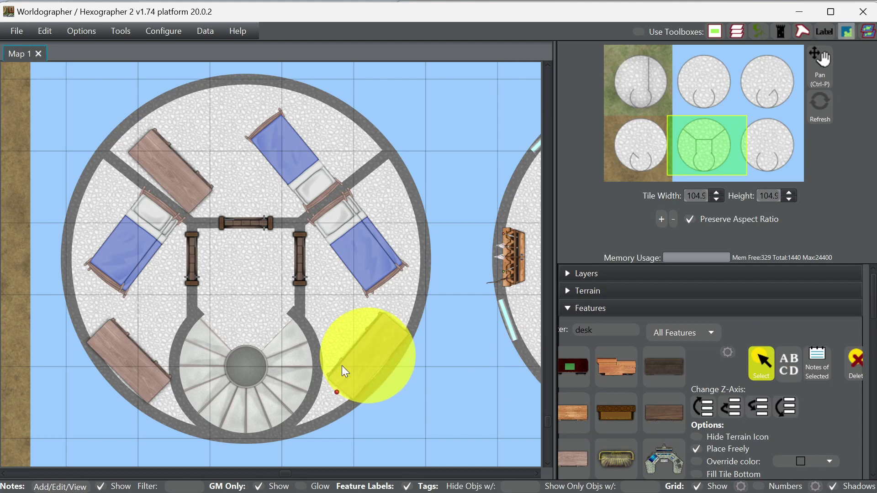
- Fine-tune the rotation of the southwest desk and of the north room's desk to line them up with their walls
key(ctrl+c)
key(ctrl+v)
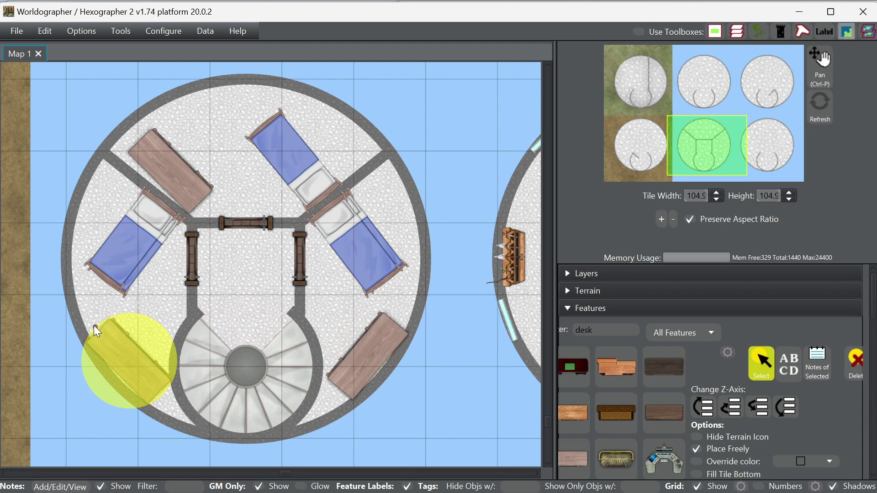
drag(94, 326, 97, 324)
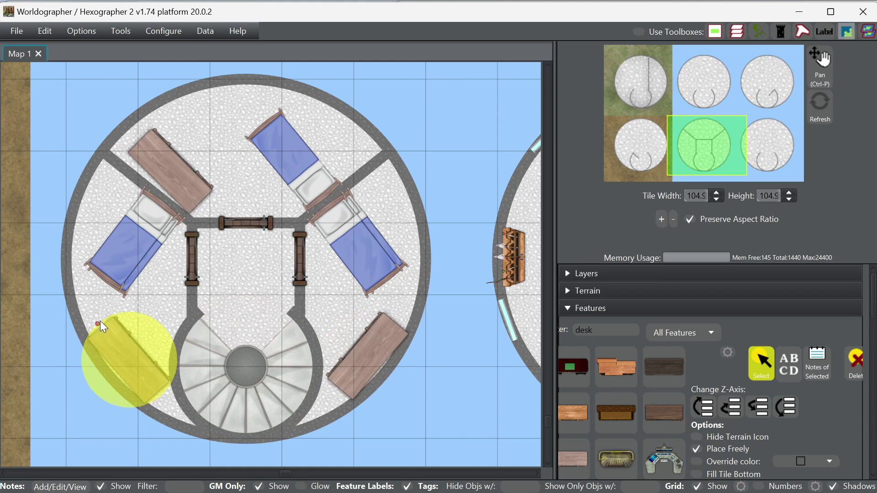
click(148, 146)
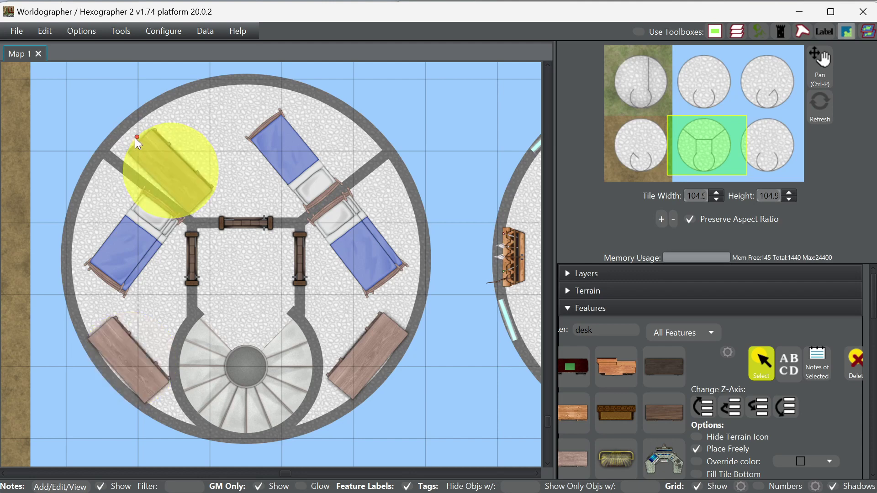
drag(135, 138, 129, 138)
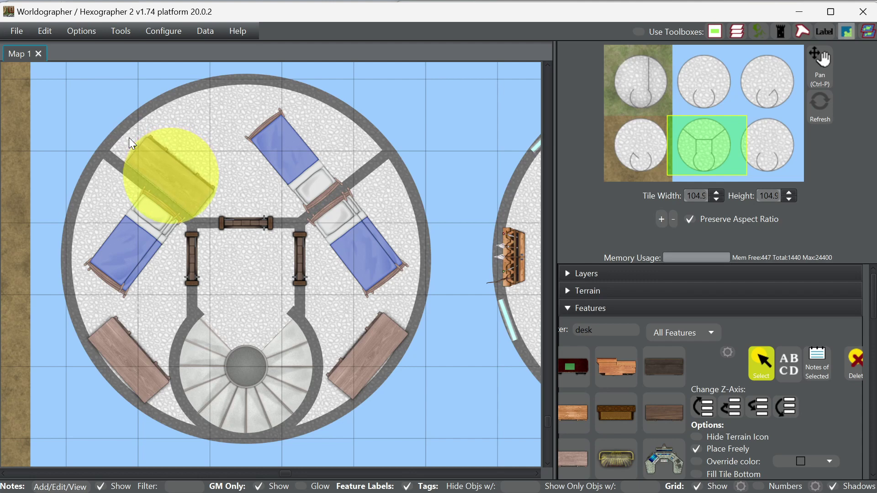
- Filter the features for "chair" and place a brown armchair at the southwest desk and another at the southeast desk
double_click(586, 330)
text(chair)
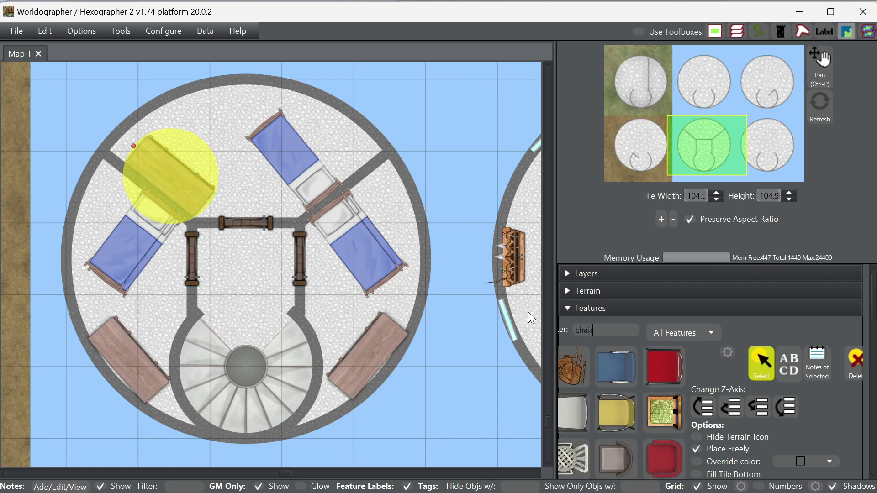
scroll(620, 442, down, 5)
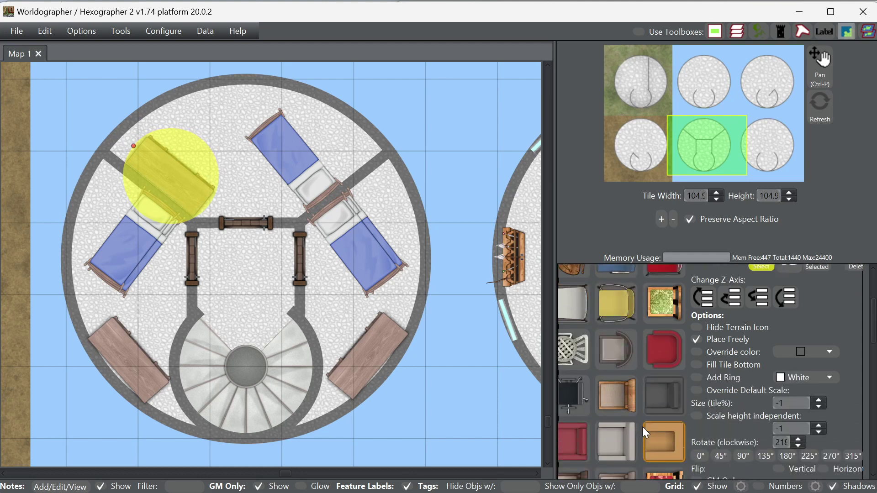
click(633, 430)
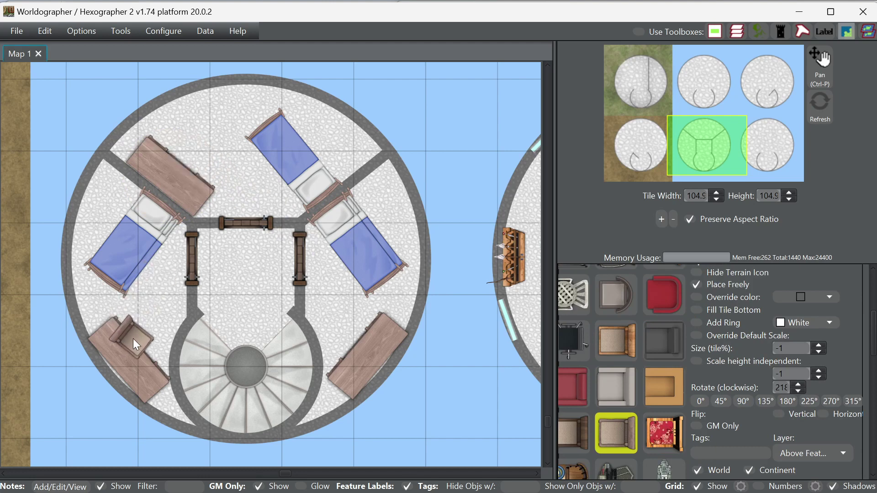
click(139, 338)
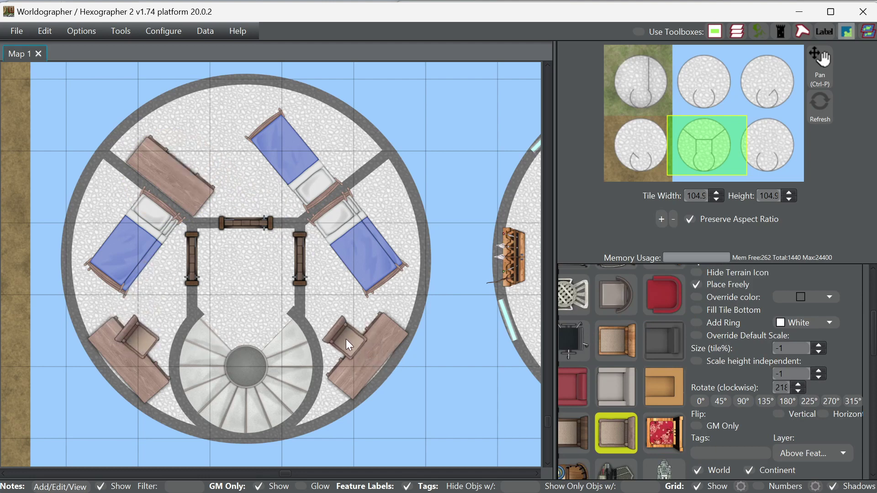
click(344, 338)
- Place a brown armchair beside the desk in the north room
scroll(837, 315, up, 5)
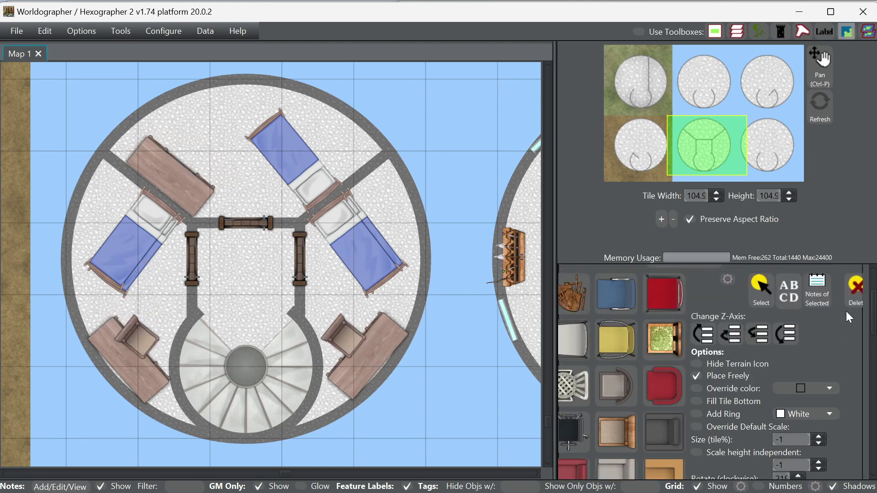
click(761, 290)
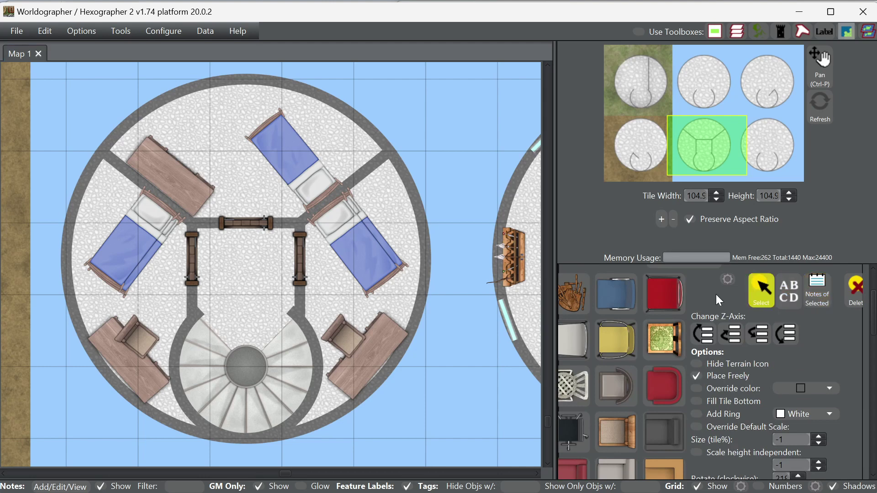
click(344, 333)
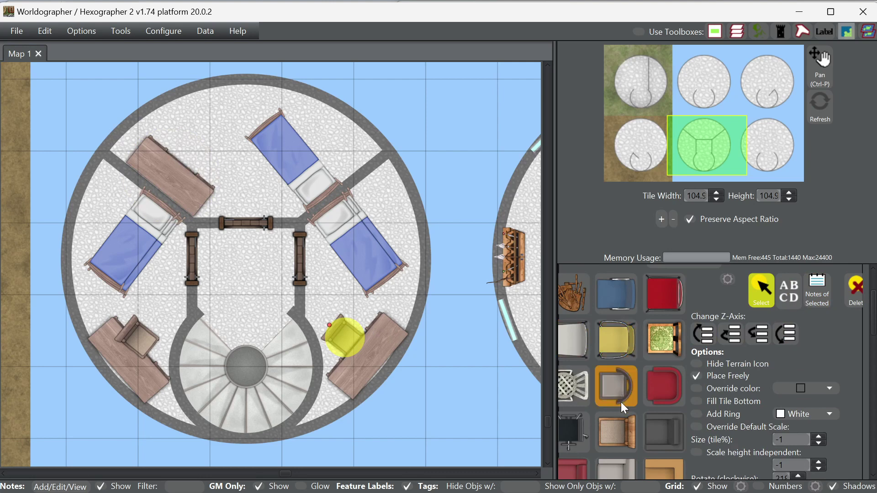
scroll(626, 412, down, 4)
click(616, 450)
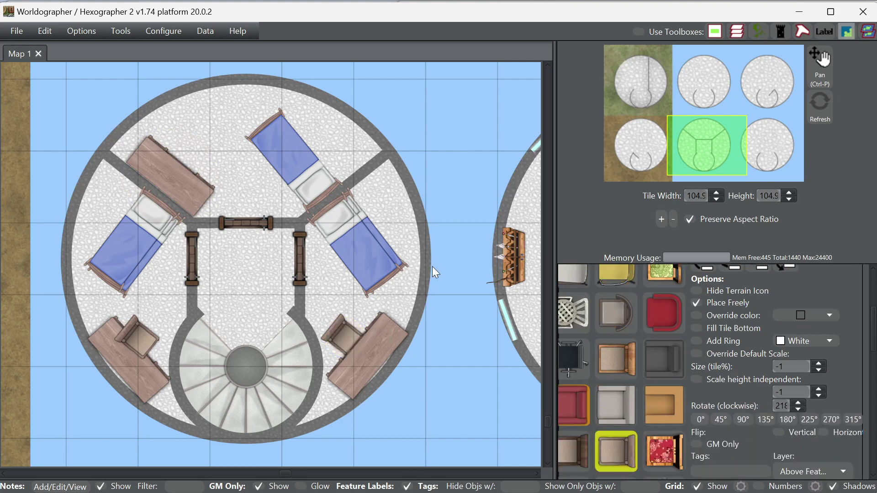
click(196, 146)
- Turn the north room's armchair to face its desk, tuck it against the desk, and layer it beneath the desk
scroll(816, 322, up, 5)
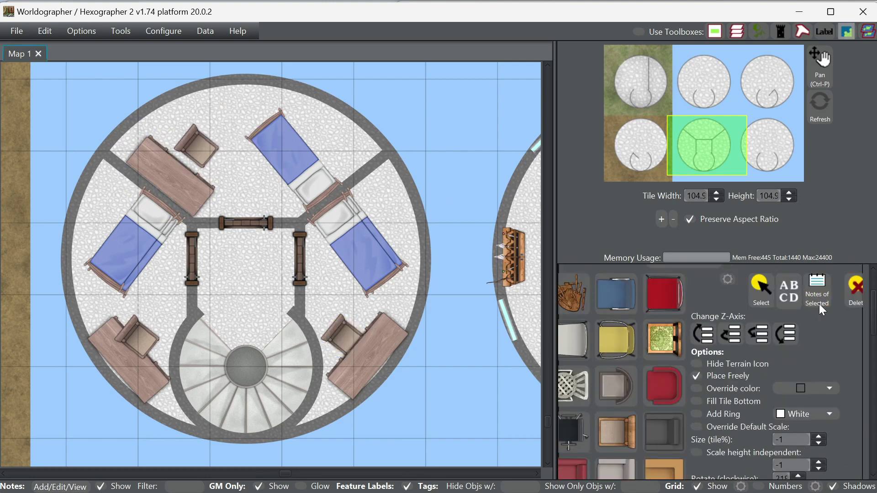
click(767, 308)
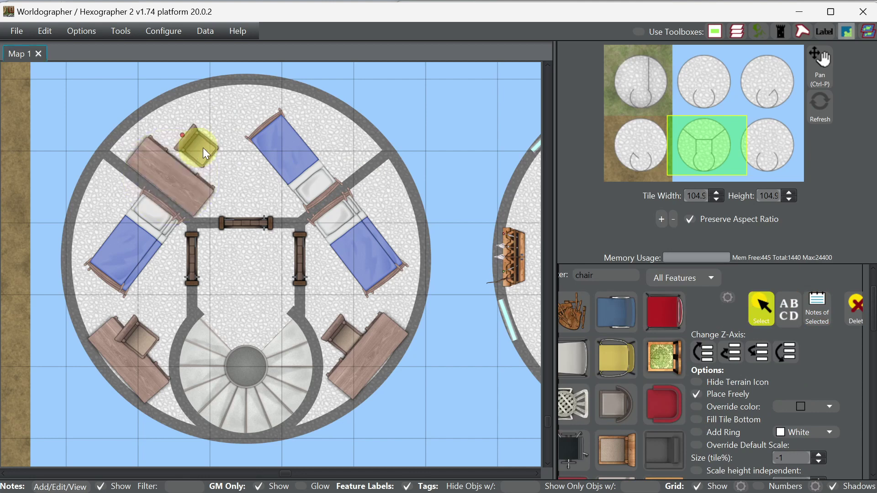
mouse_move(195, 129)
mouse_down()
mouse_move(196, 117)
mouse_move(212, 126)
mouse_up()
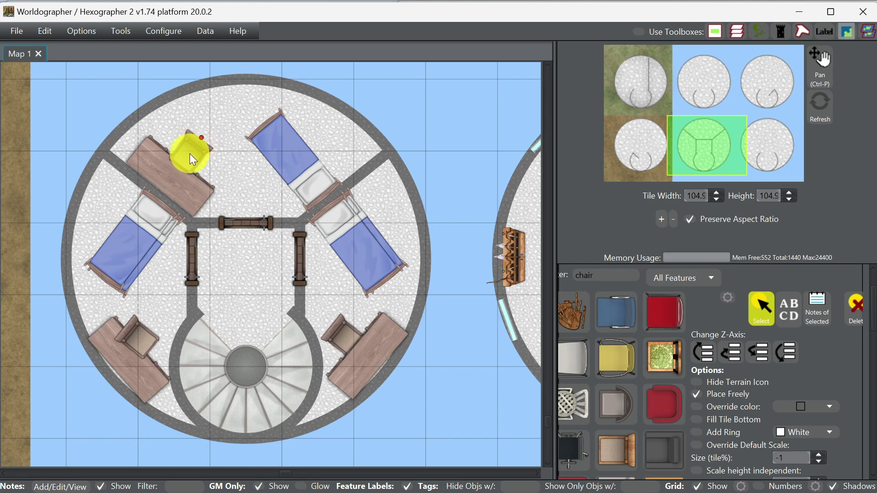
click(784, 359)
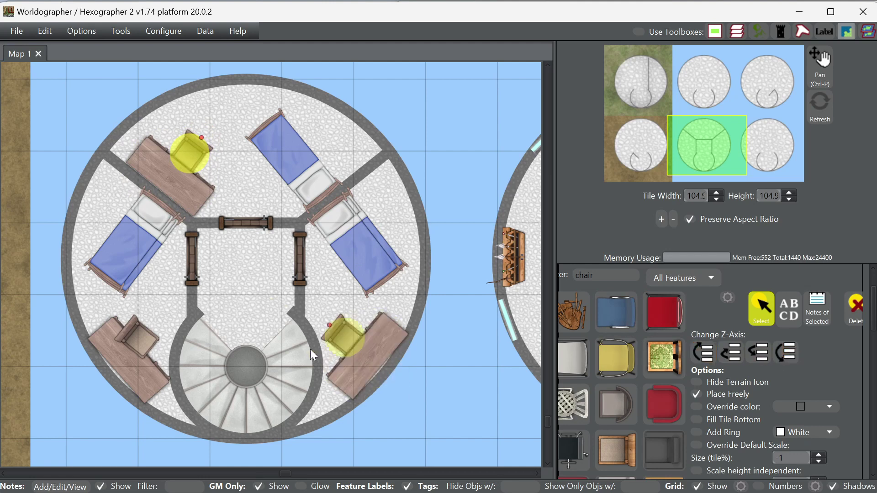
- Rotate the southwest armchair to face its desk, layer it beneath the desk, and nudge it slightly east
click(137, 337)
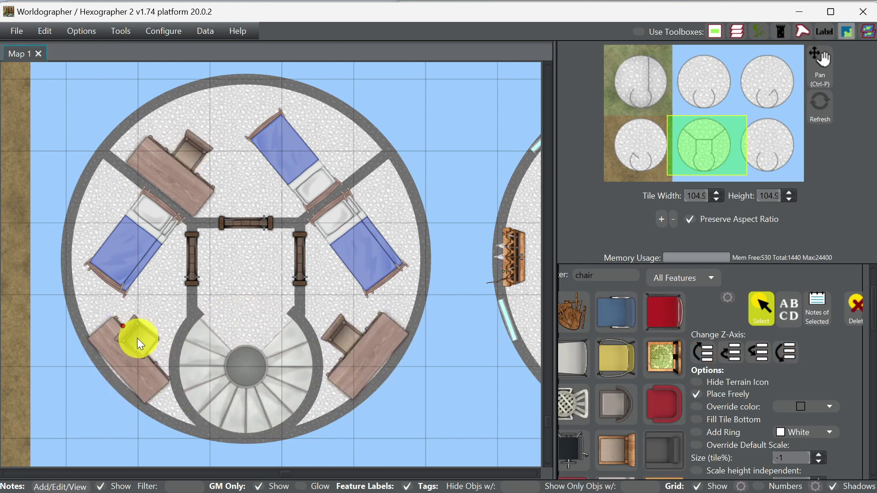
drag(126, 325, 154, 321)
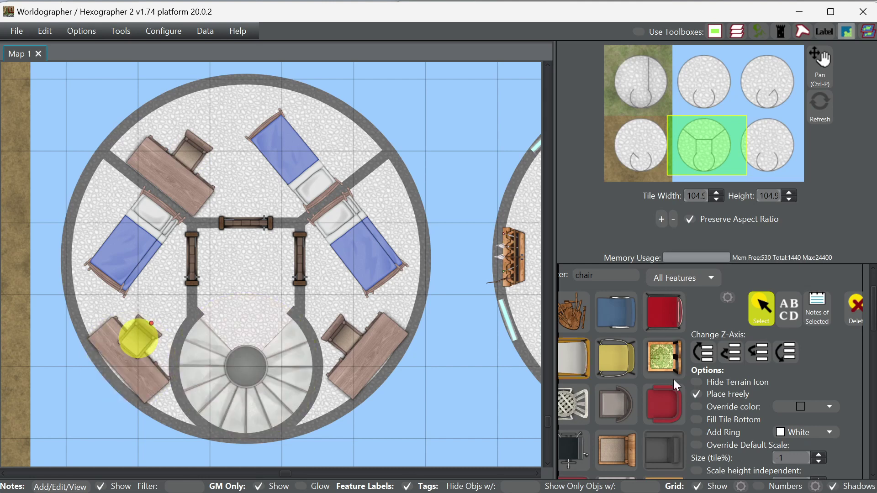
click(786, 359)
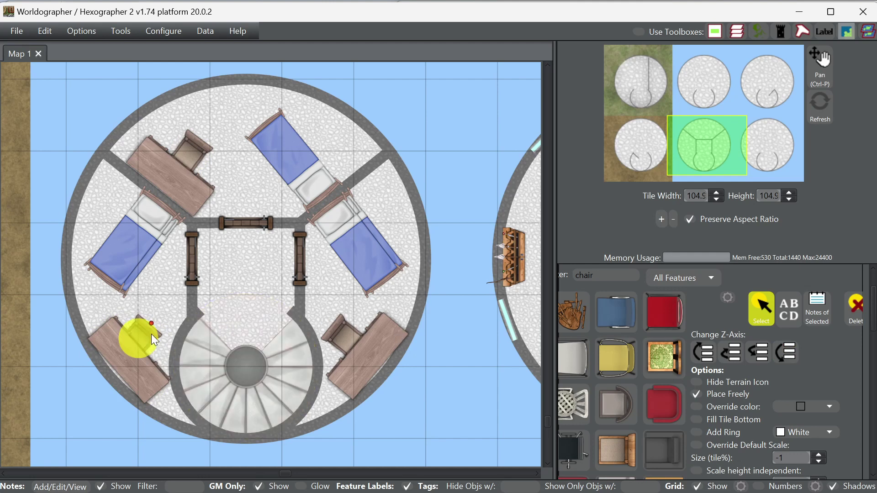
drag(150, 334, 154, 337)
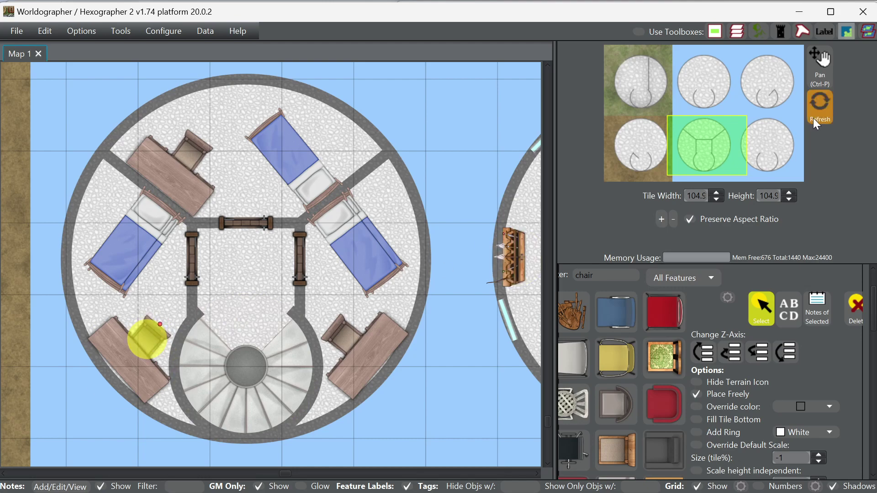
- Bring the northeast tower level into view and set the stroke type for new shapes to DASHED
drag(738, 142, 760, 82)
scroll(817, 384, up, 2)
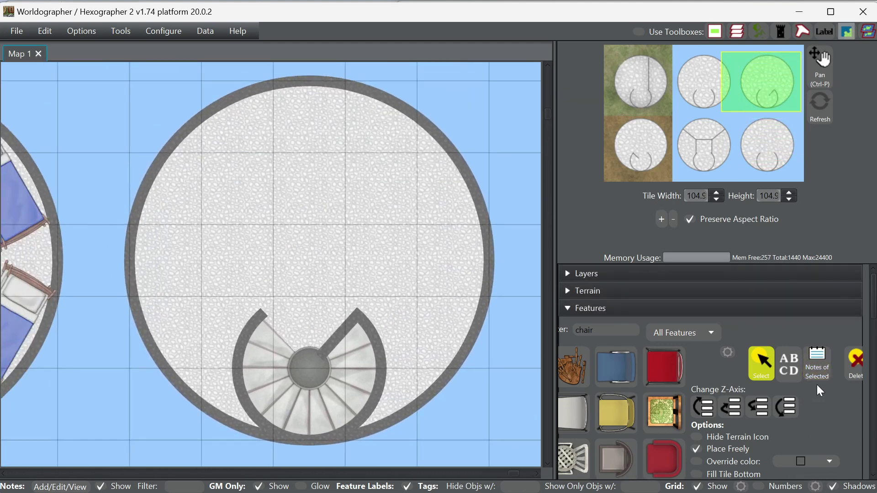
click(620, 309)
click(609, 327)
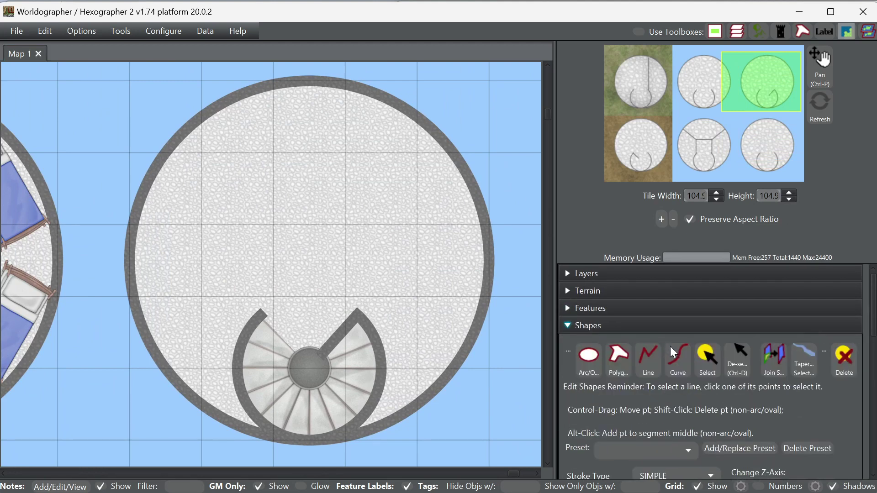
click(640, 363)
scroll(778, 407, down, 2)
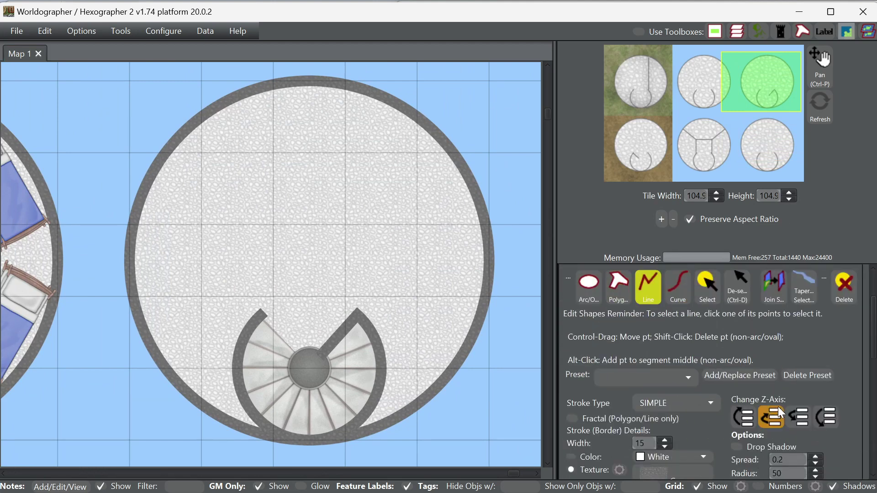
scroll(752, 393, down, 1)
click(679, 371)
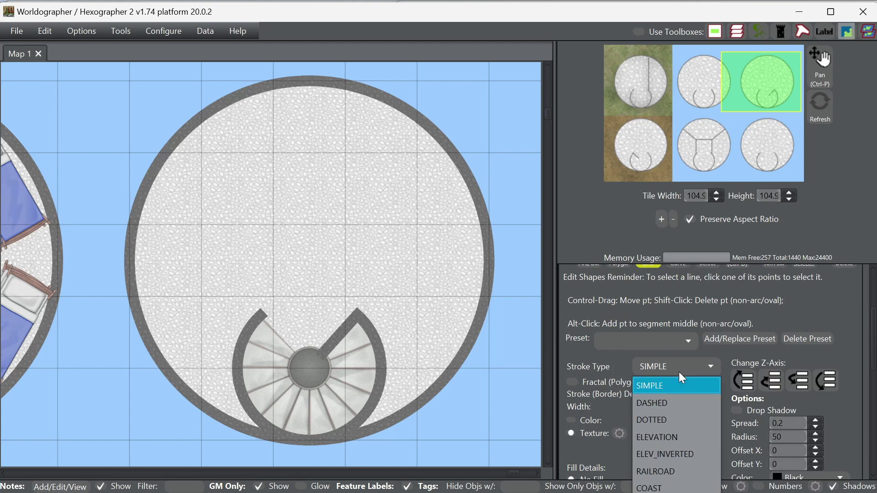
click(672, 404)
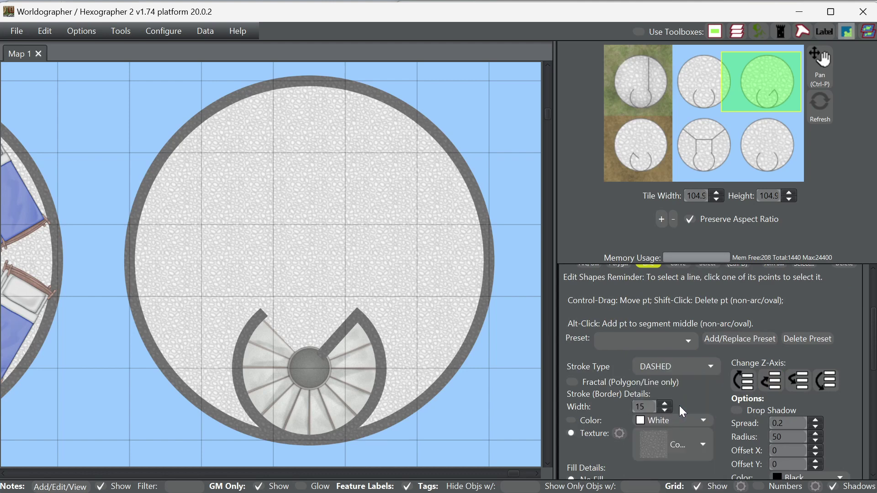
scroll(653, 379, down, 1)
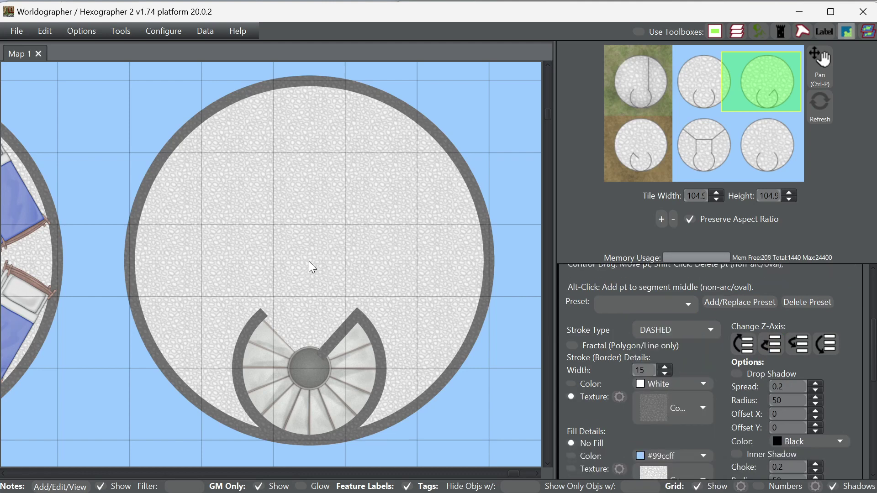
- Draw a dashed circle with stroke width 15 from the northeast tower level's centre, matching its outer wall
scroll(724, 344, up, 2)
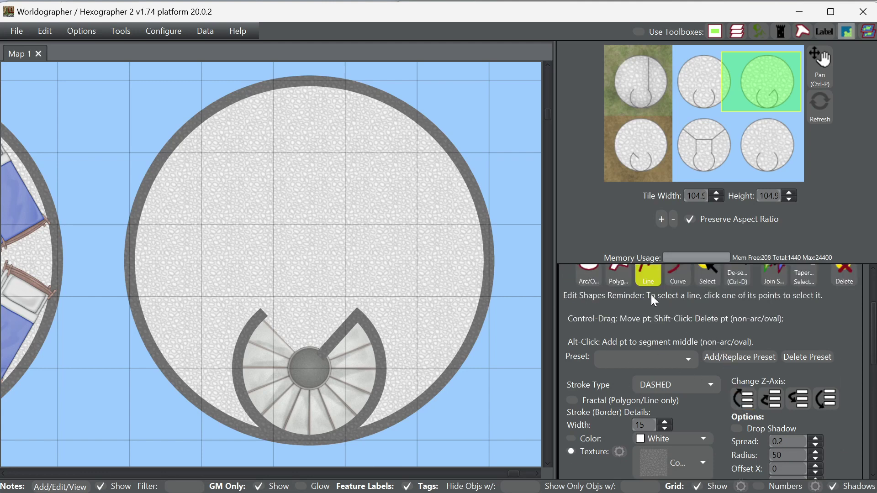
click(586, 287)
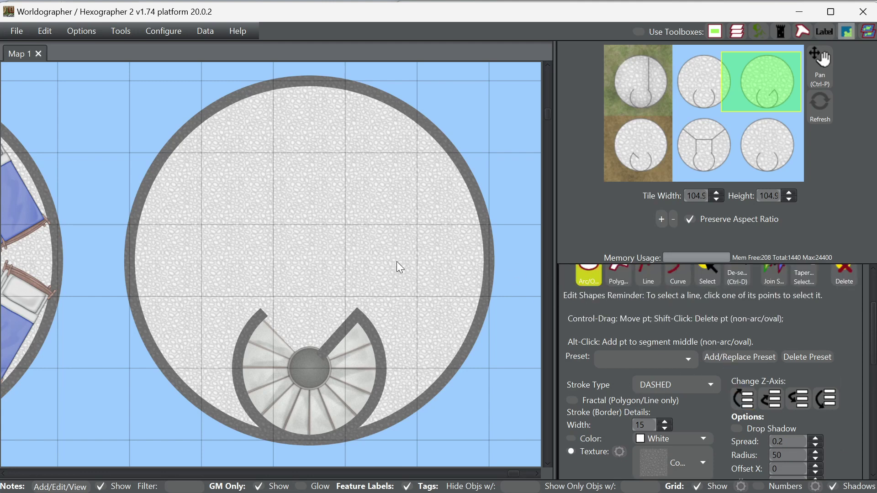
click(310, 260)
click(483, 421)
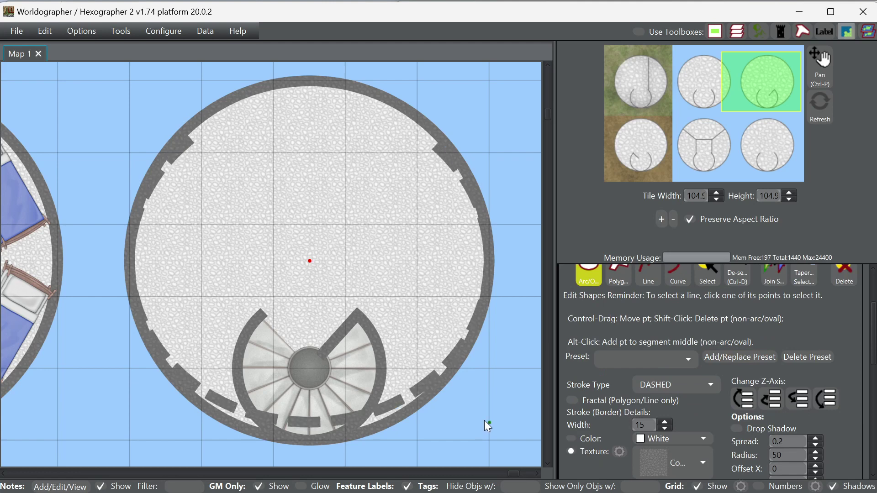
click(492, 431)
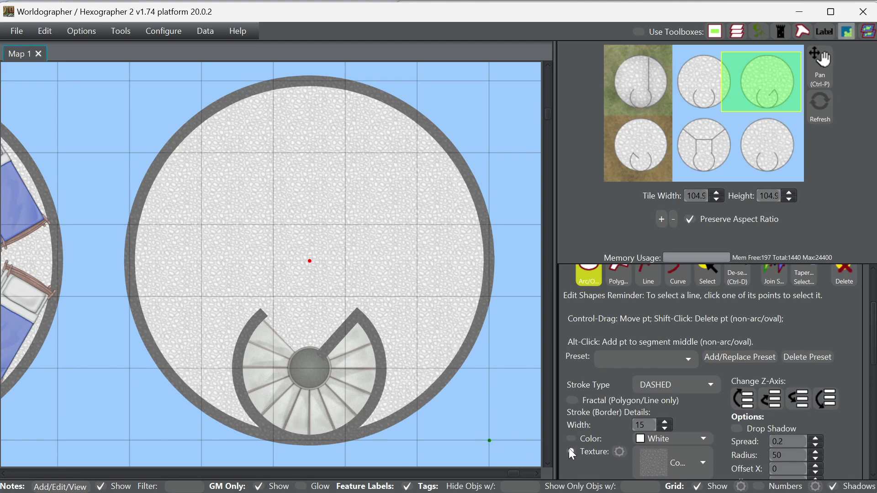
- Try the light cobble texture on the dashed circle's stroke
scroll(783, 389, down, 2)
click(685, 397)
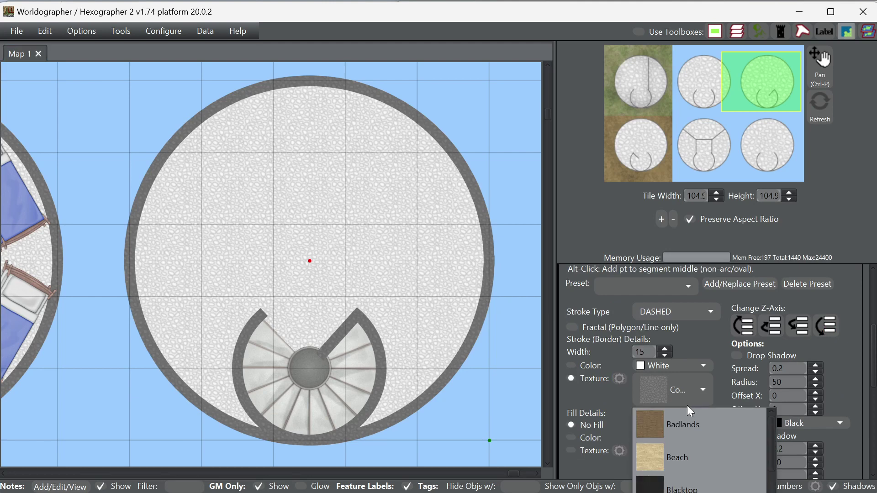
key(Return)
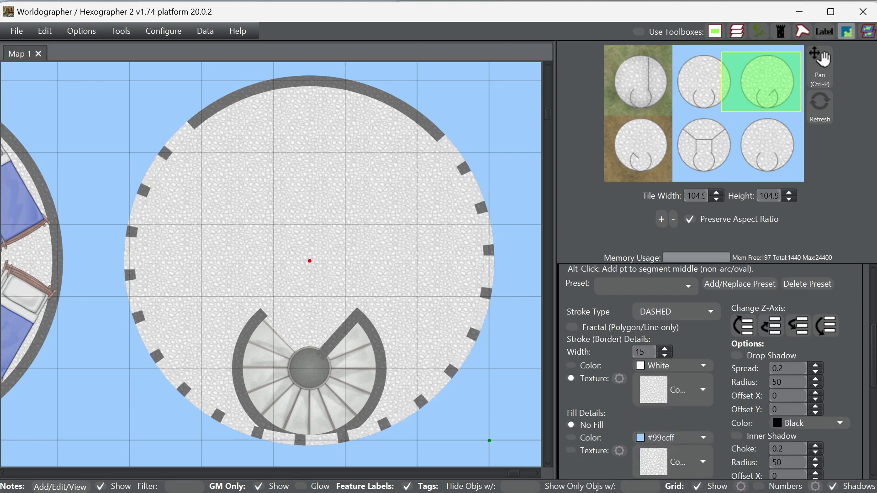
- Switch the dashed circle's stroke back to the dark grey cobble texture
scroll(726, 397, up, 2)
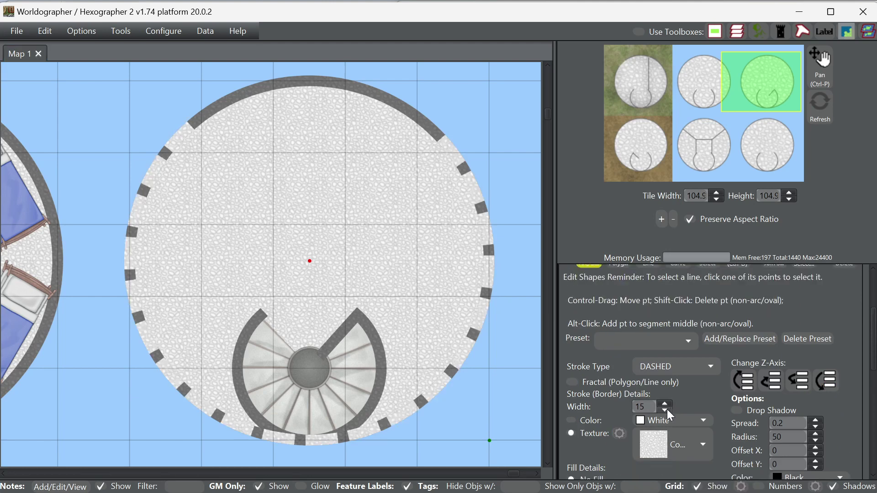
click(666, 410)
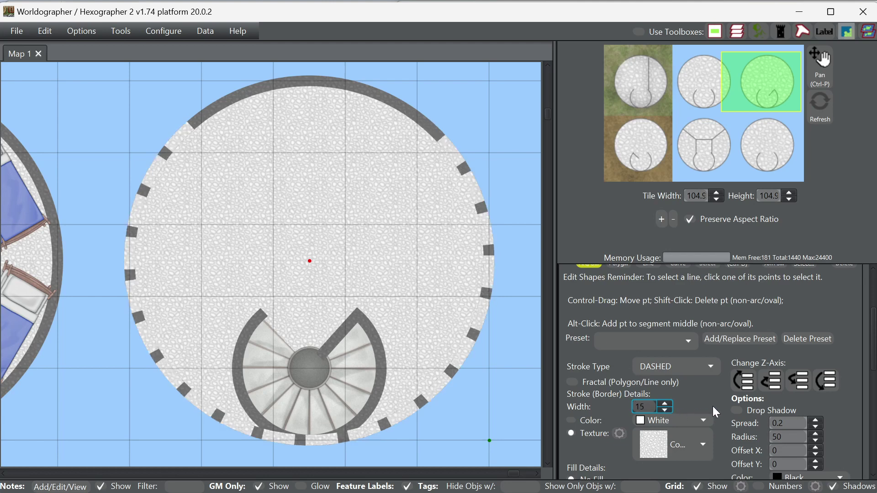
scroll(721, 397, up, 2)
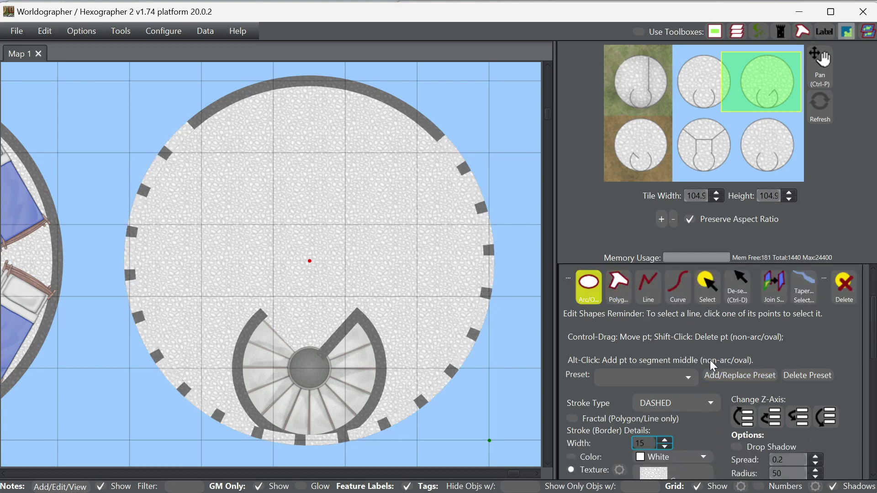
scroll(710, 396, down, 2)
click(683, 454)
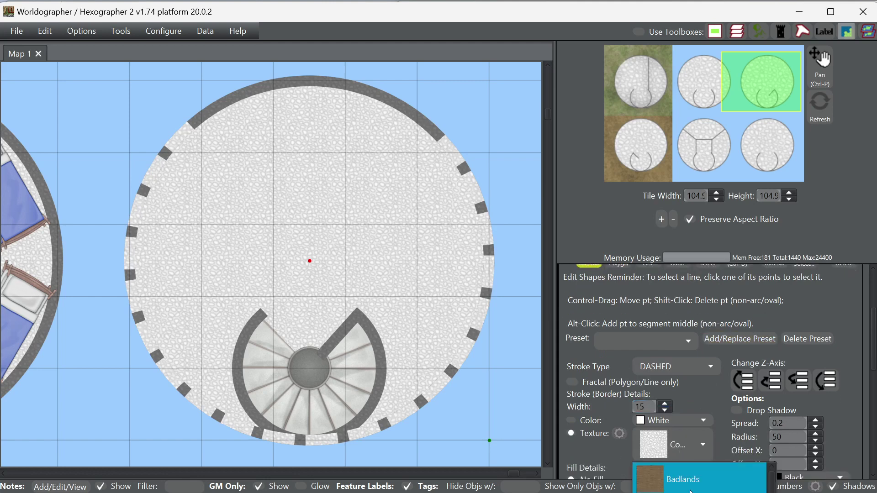
click(690, 492)
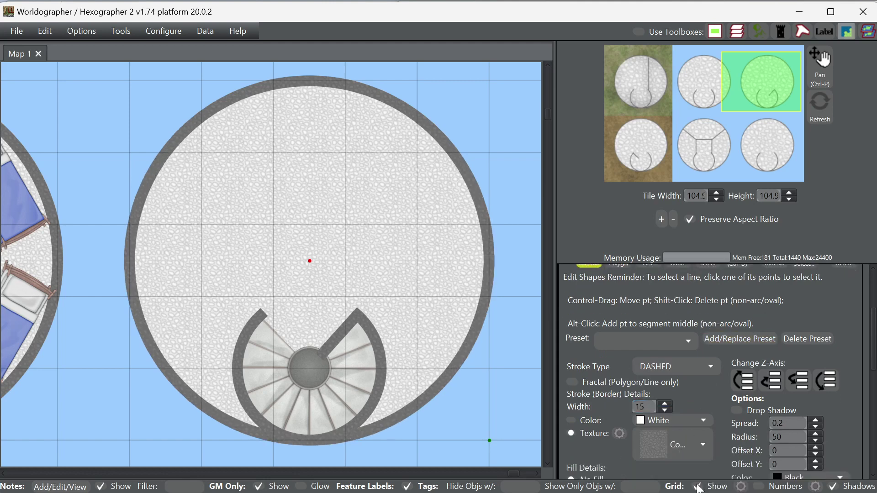
- Set the dashed circle's stroke texture to Blacktop
click(694, 450)
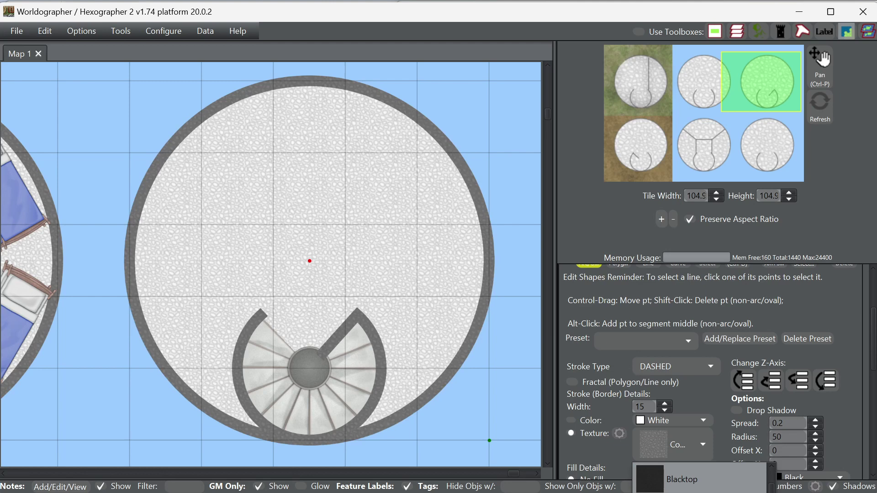
scroll(699, 479, down, 1)
scroll(699, 479, up, 2)
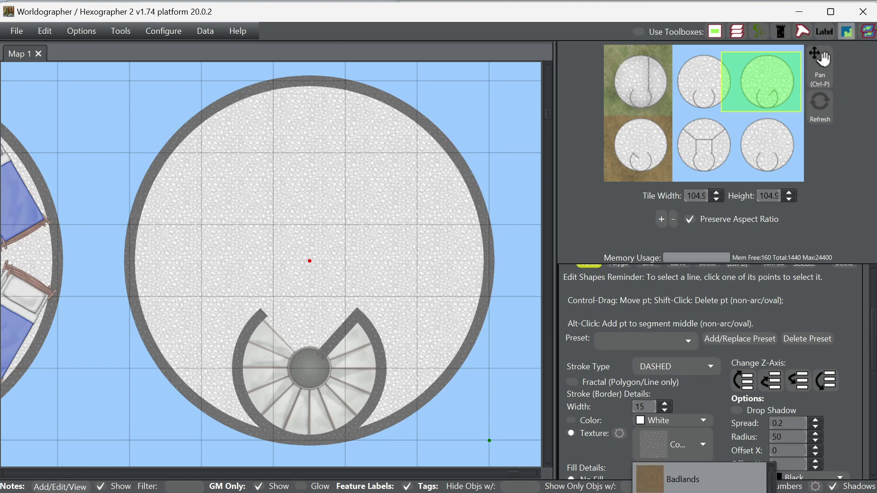
scroll(699, 479, down, 1)
click(699, 479)
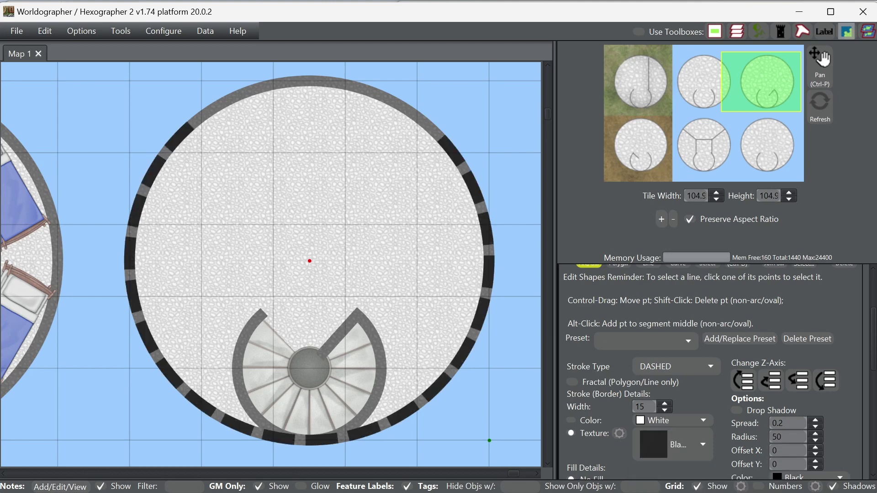
click(704, 446)
scroll(699, 479, down, 3)
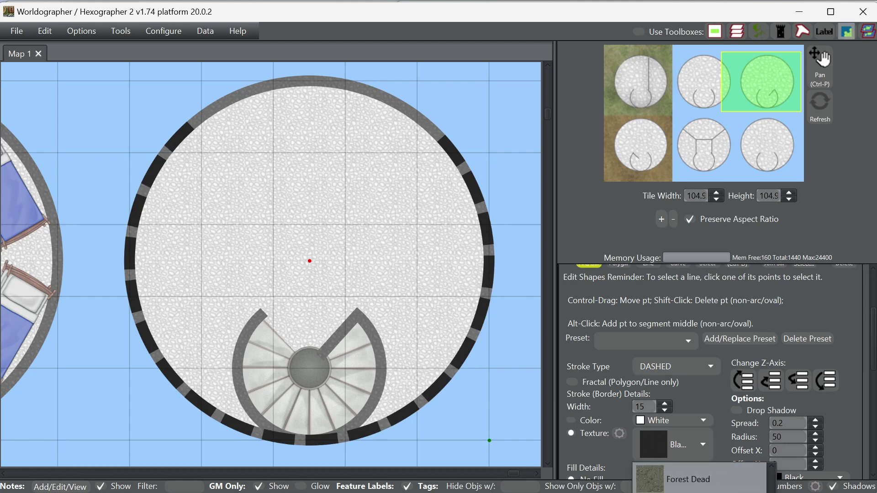
scroll(699, 479, up, 2)
scroll(699, 480, up, 2)
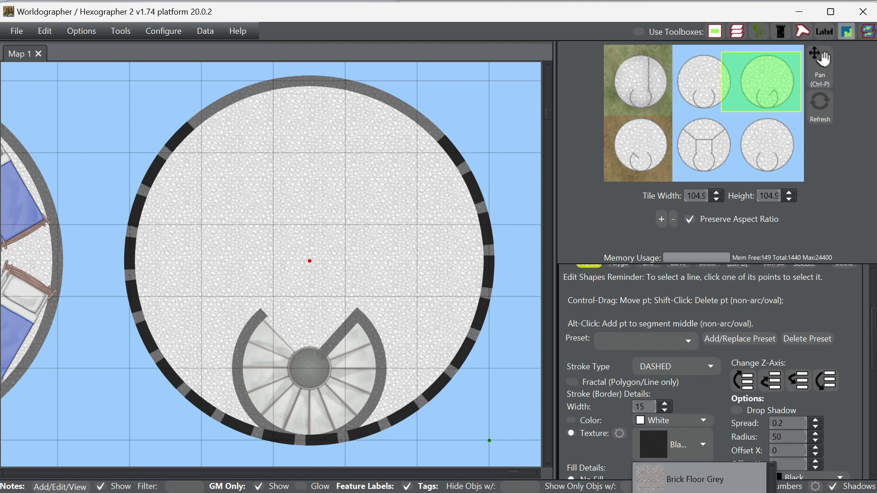
click(707, 390)
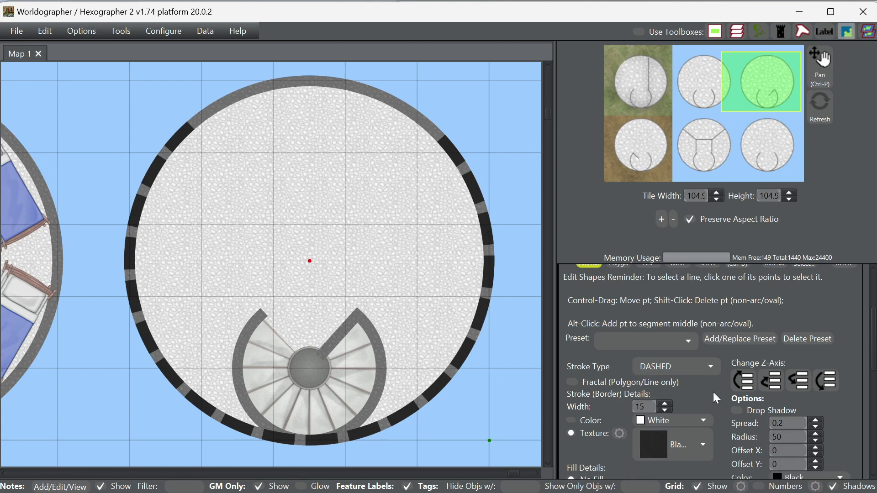
- Set the extent angle of the northeast level's dashed circle to 360 so it closes all the way round
scroll(714, 392, down, 5)
scroll(735, 445, down, 2)
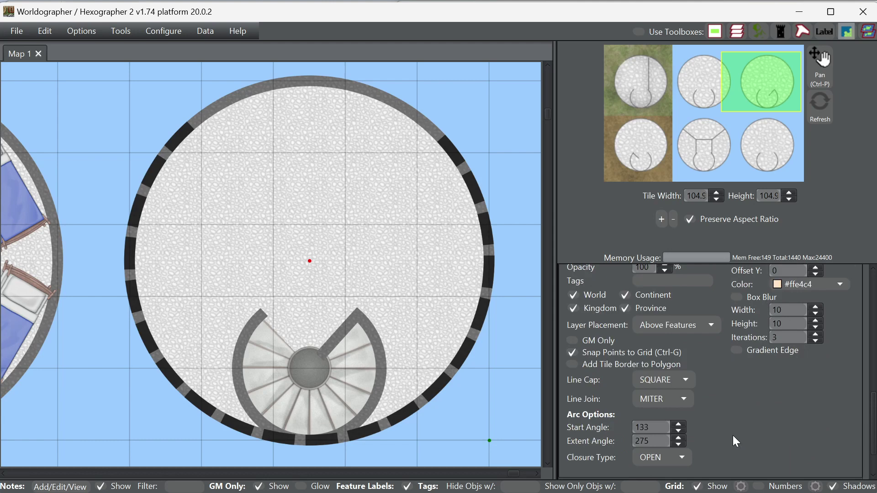
drag(656, 430, 619, 430)
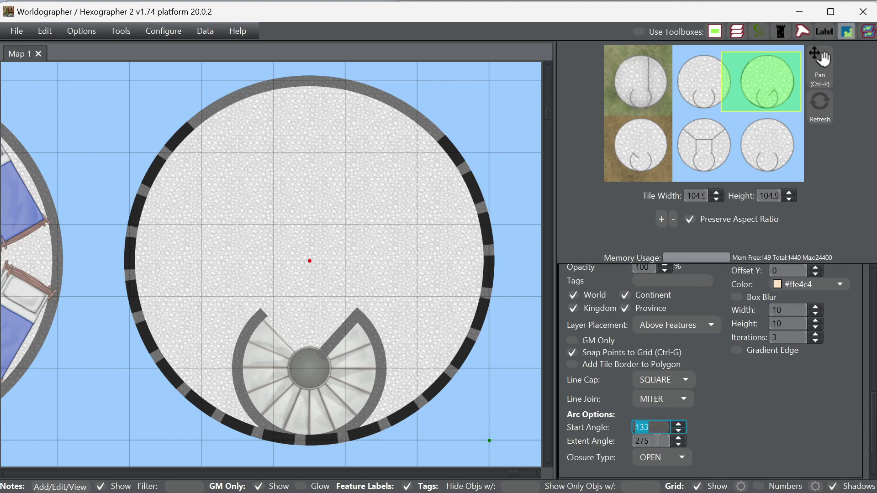
key(Tab)
text(360)
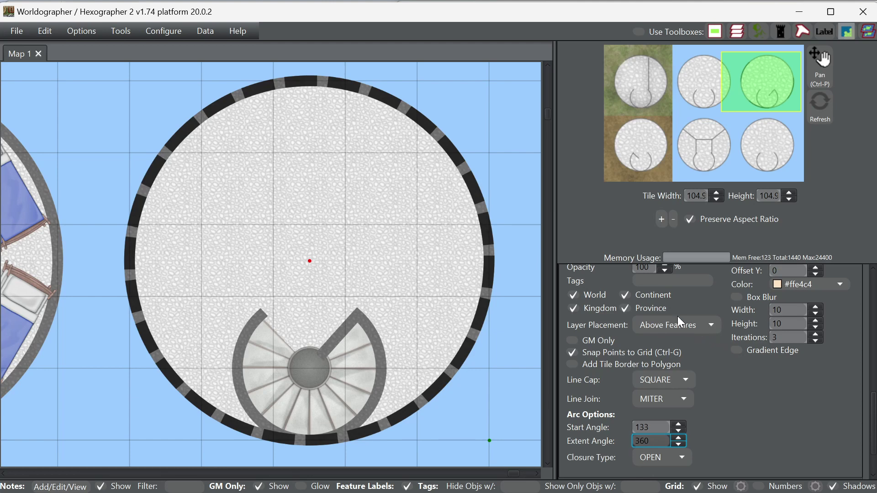
- Bring up the southeast tower level and filter the feature library by "arrow"
drag(754, 77, 702, 90)
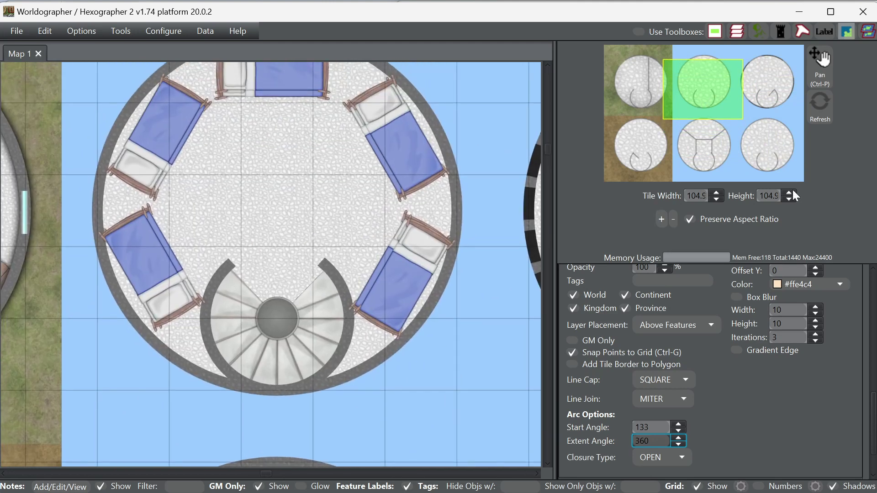
scroll(787, 396, up, 3)
scroll(785, 392, up, 2)
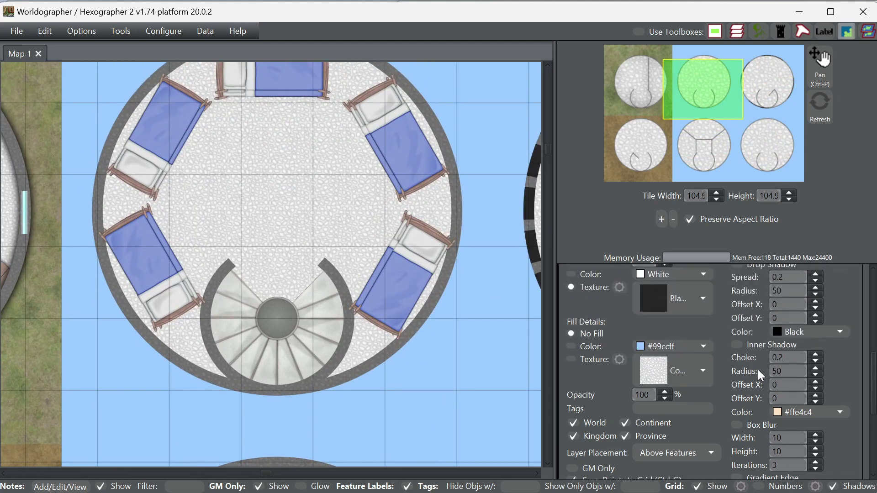
drag(708, 94, 750, 146)
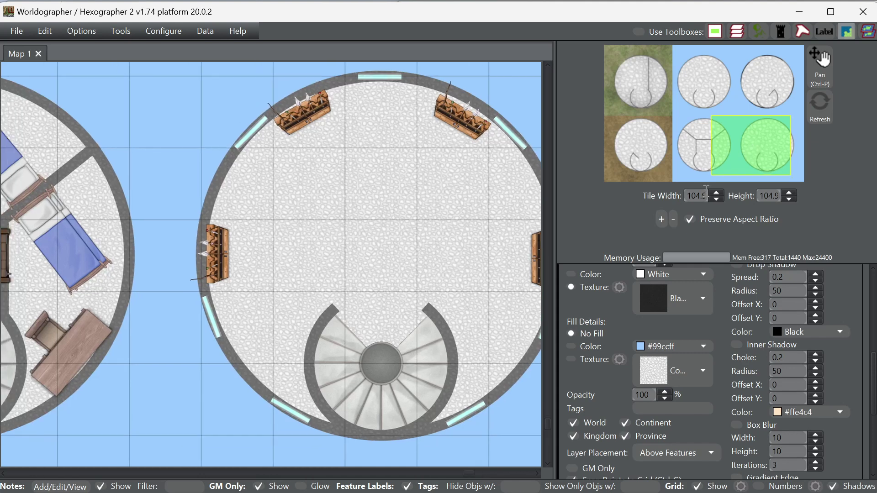
scroll(740, 347, up, 10)
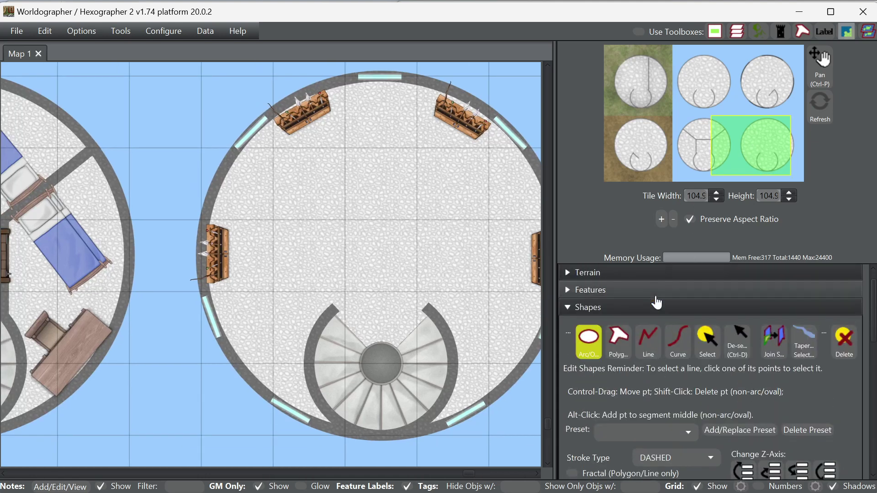
click(640, 293)
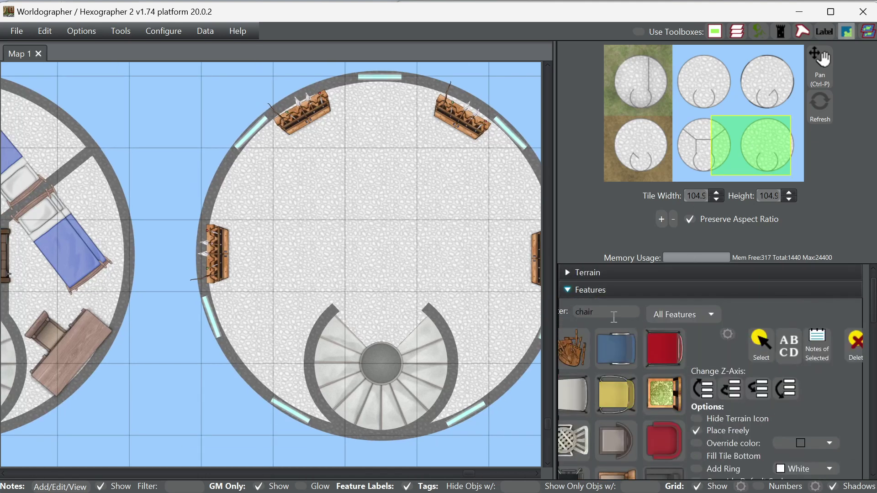
drag(614, 317, 563, 313)
text(arrow)
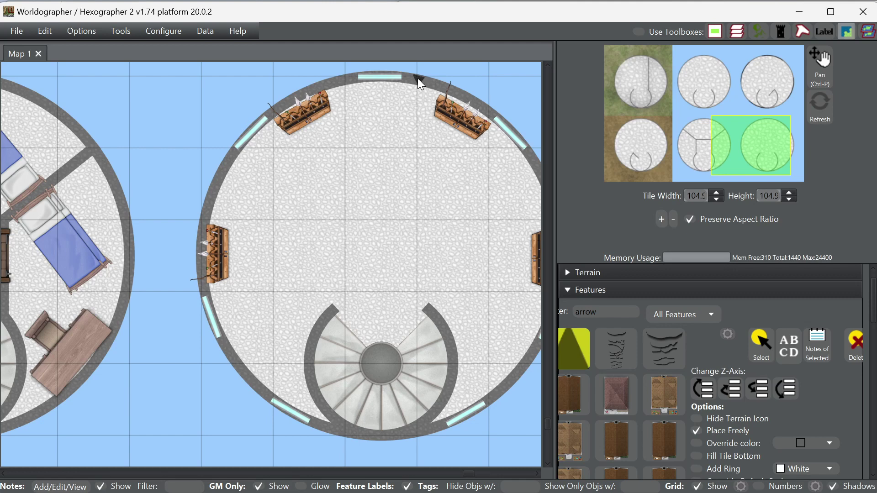
- Place the black triangle arrow feature at 0° rotation on the southeast level's outer wall, just east of the north window
click(464, 90)
scroll(776, 421, down, 3)
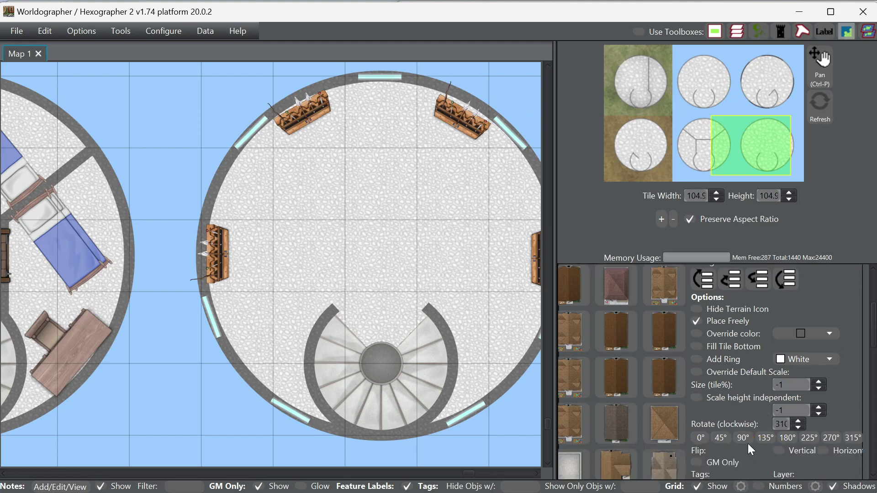
click(702, 439)
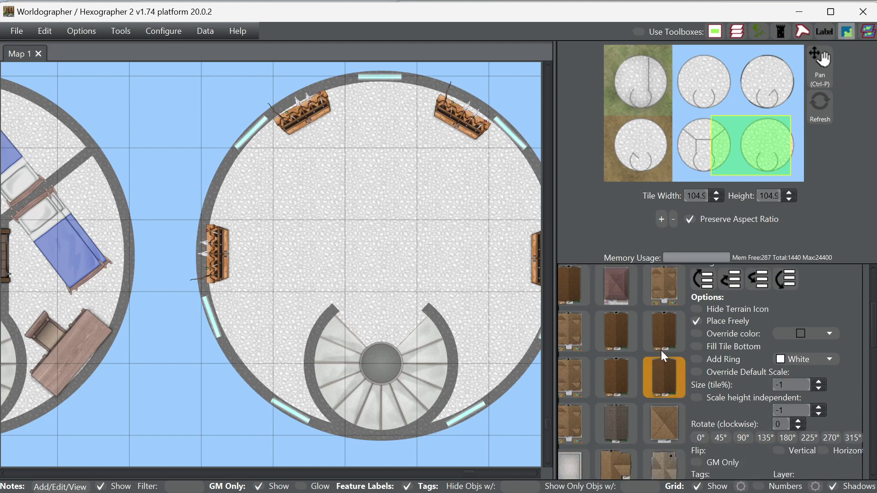
click(417, 80)
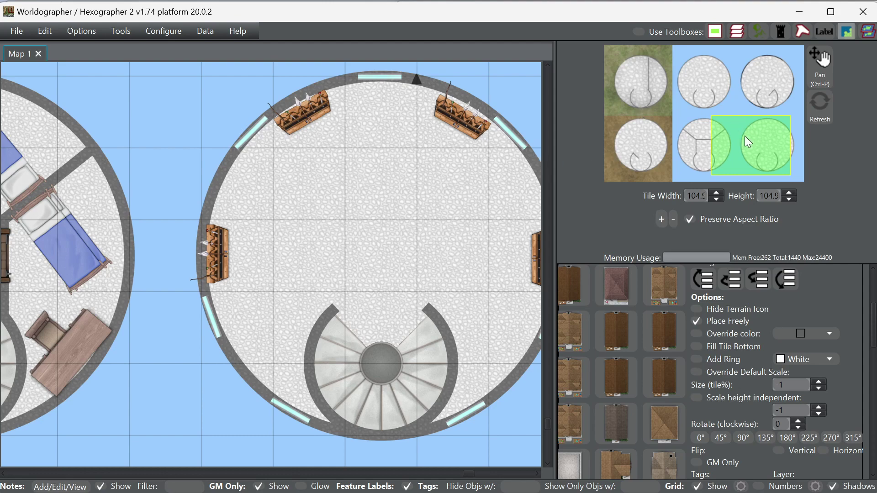
drag(745, 136, 701, 142)
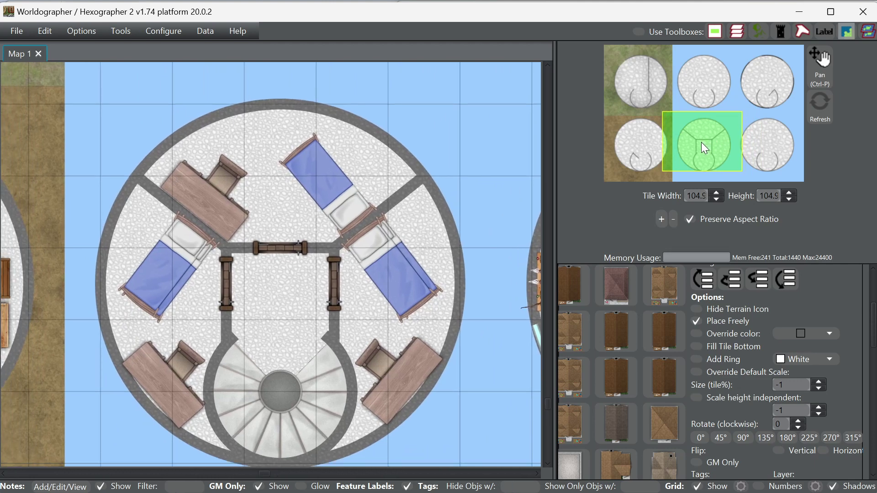
drag(701, 142, 701, 144)
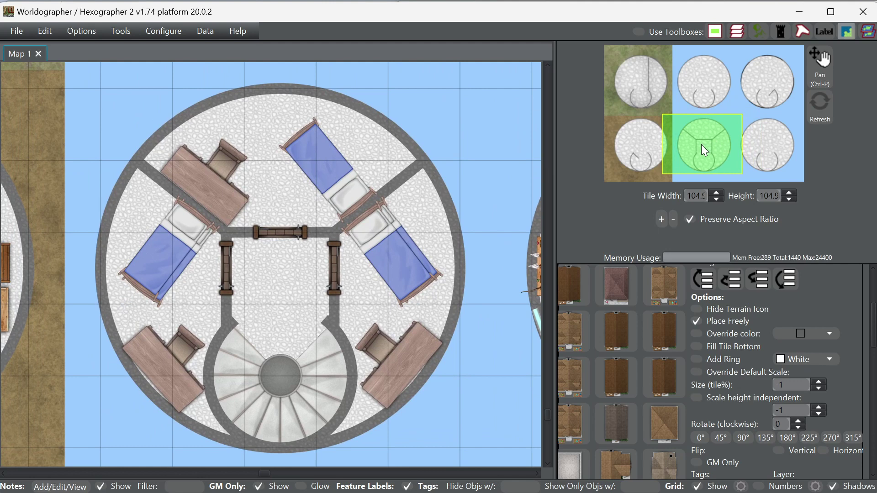
drag(701, 145, 761, 154)
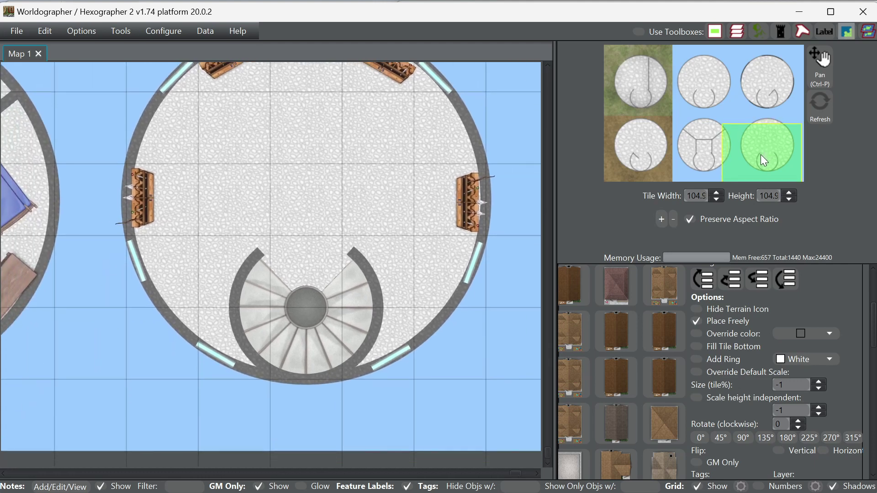
drag(761, 154, 763, 144)
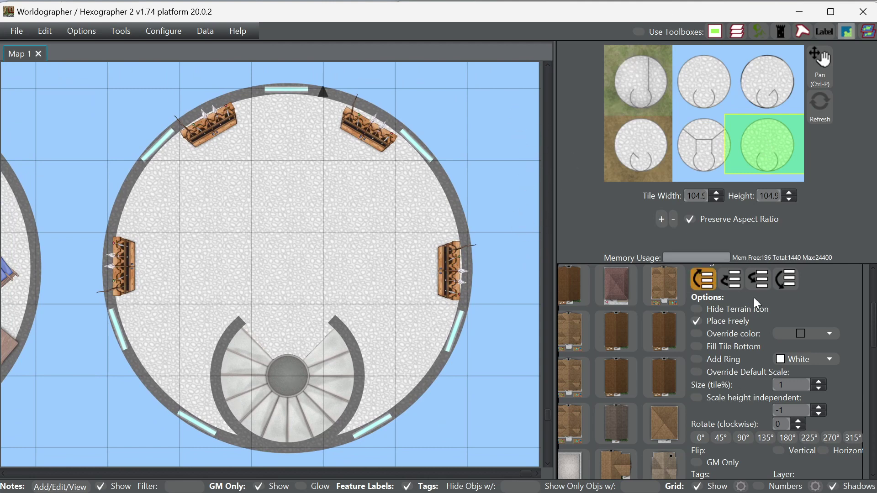
scroll(855, 295, up, 3)
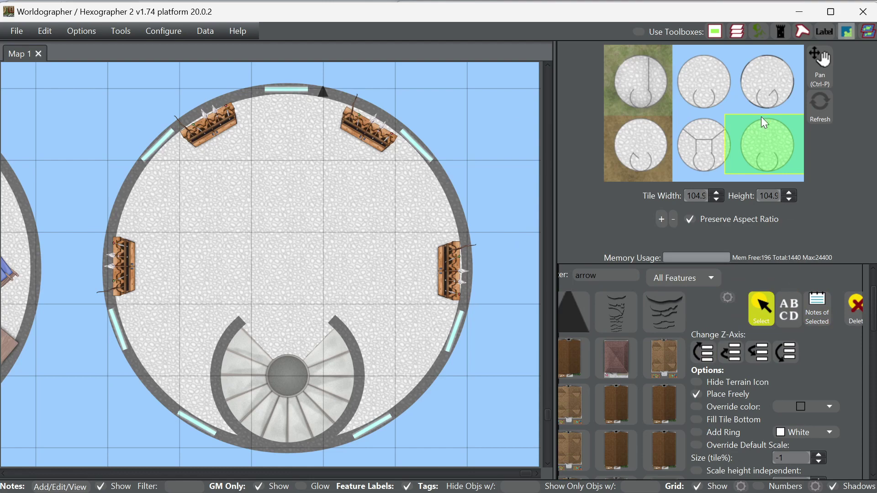
drag(772, 128, 754, 149)
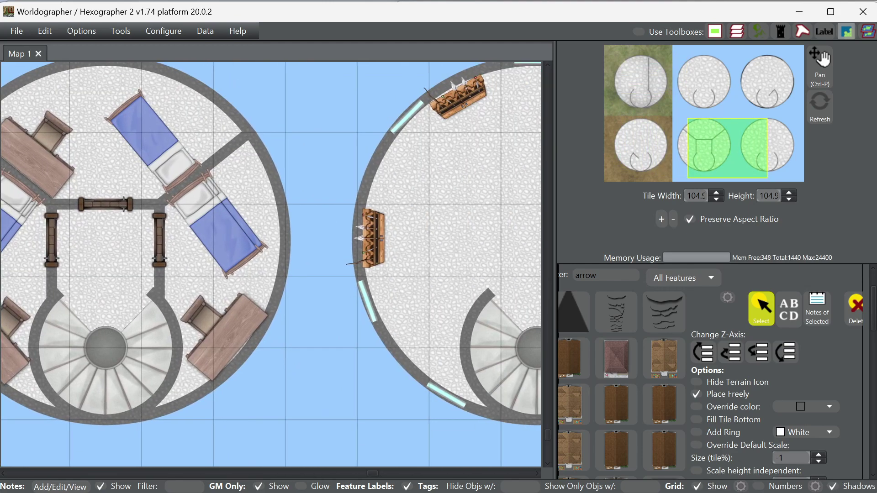